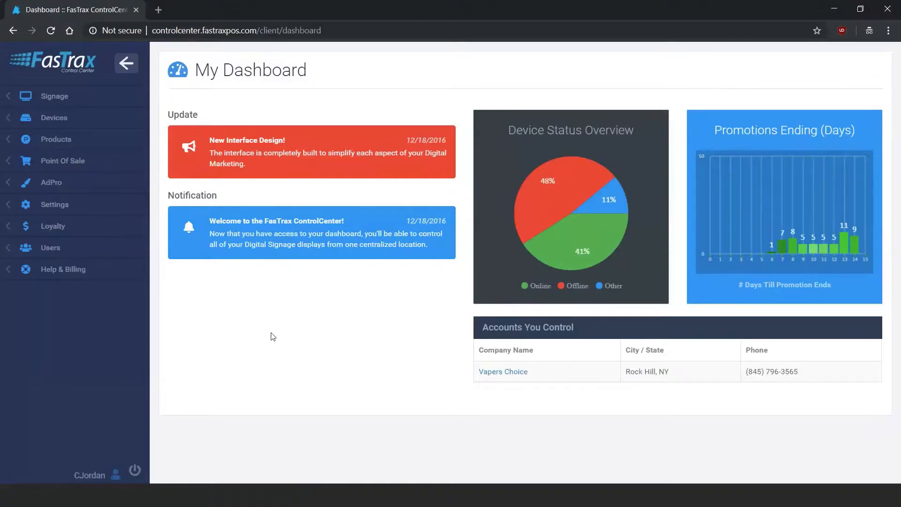
Open the AdPro My Designs library and filter it to the 1920 x 1080 designs
left_click(56, 188)
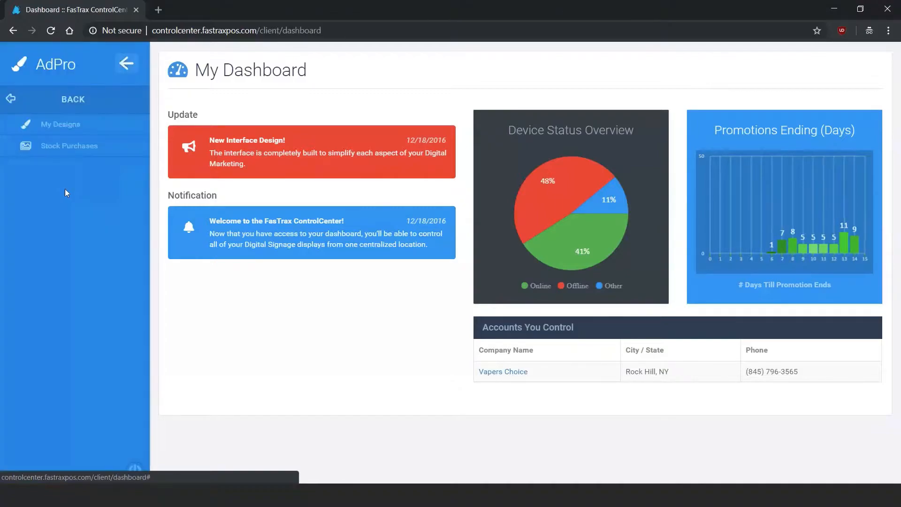
left_click(65, 131)
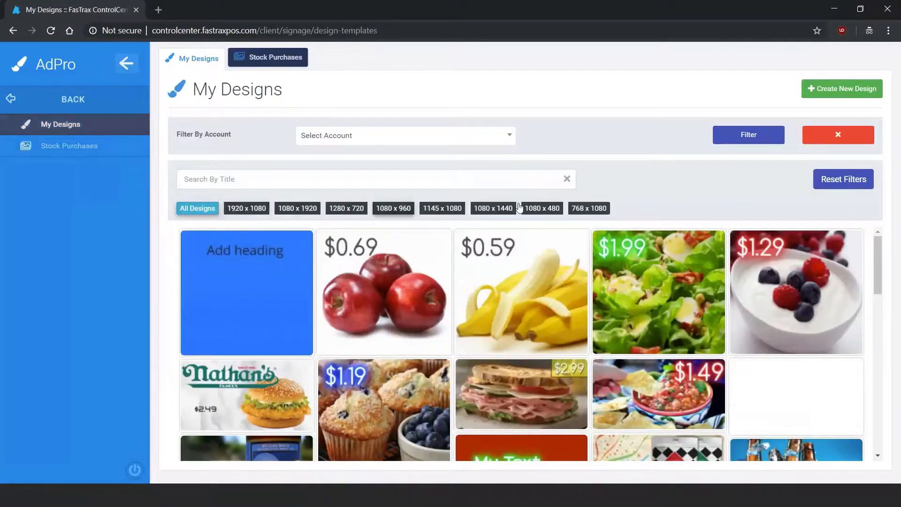
left_click(258, 214)
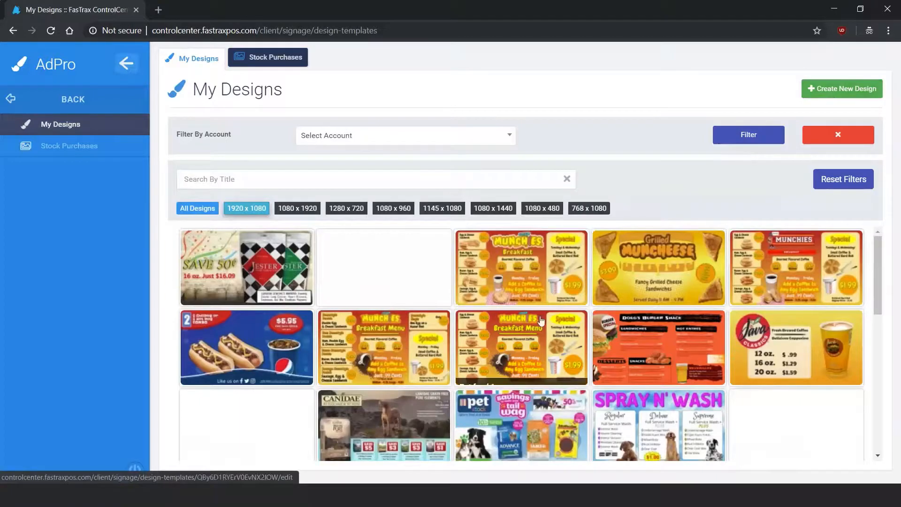
Go from the AdPro section to the list of signage displays
left_click(15, 104)
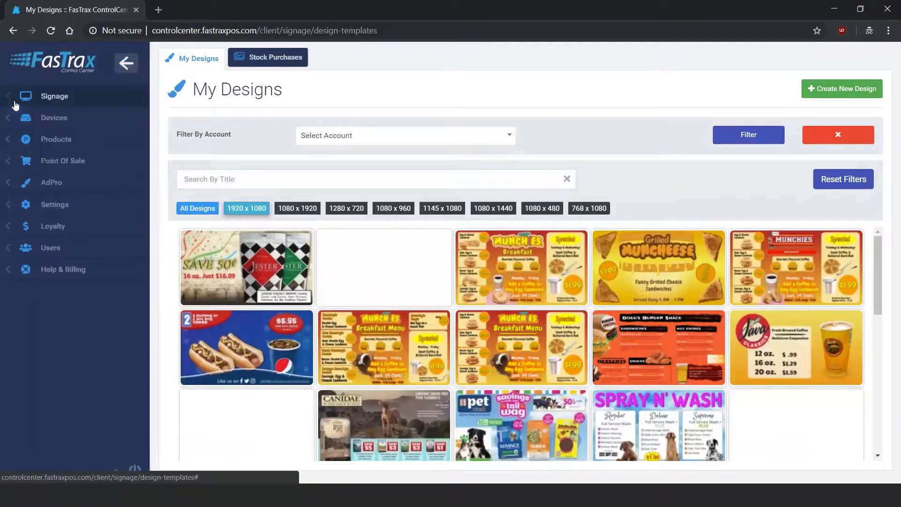
left_click(71, 99)
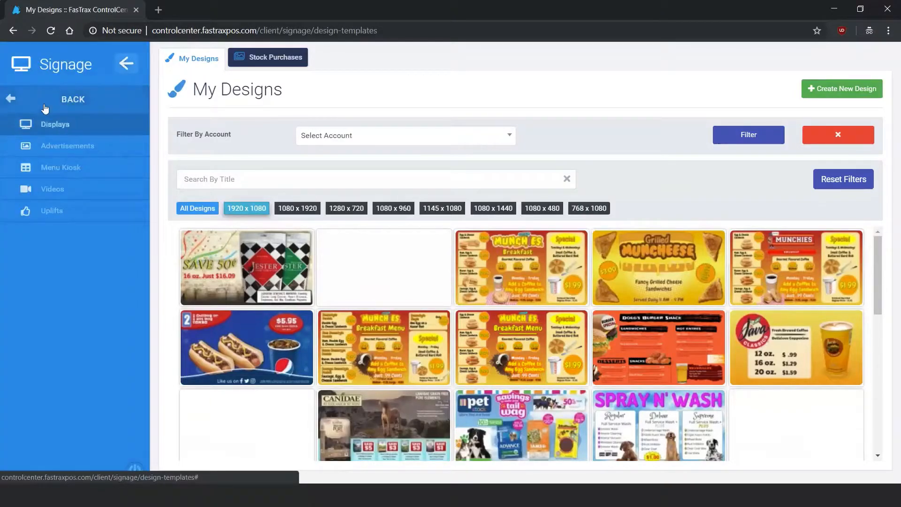
left_click(54, 102)
left_click(54, 98)
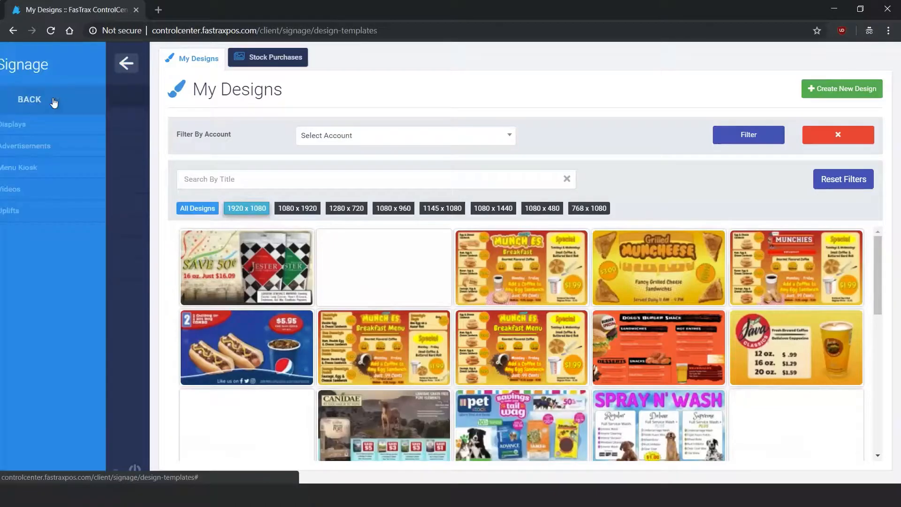
left_click(58, 130)
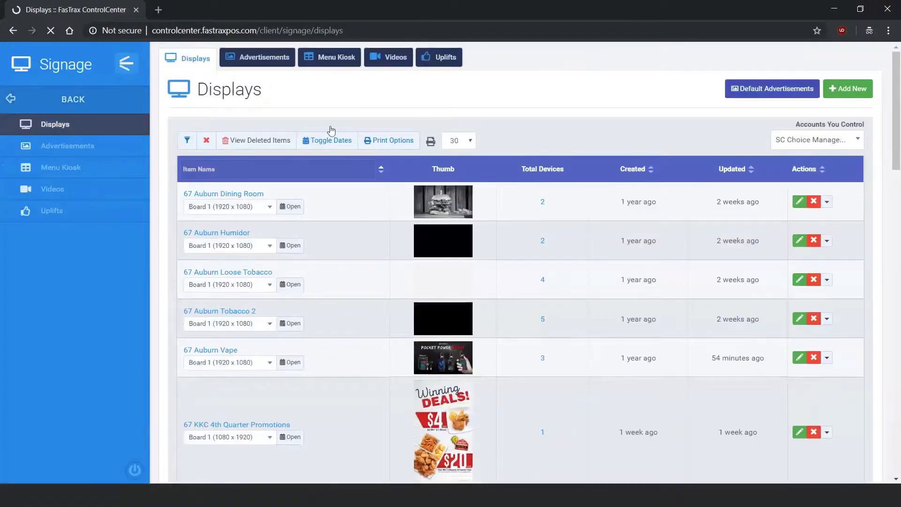
Filter the displays by the name "test adpro" and open the content of the Test AdProFull display
type("test adpro")
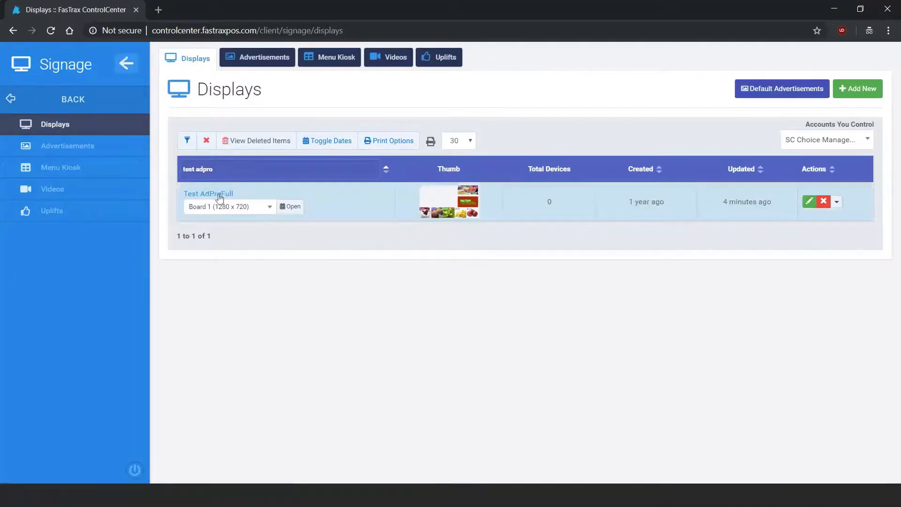
left_click(218, 197)
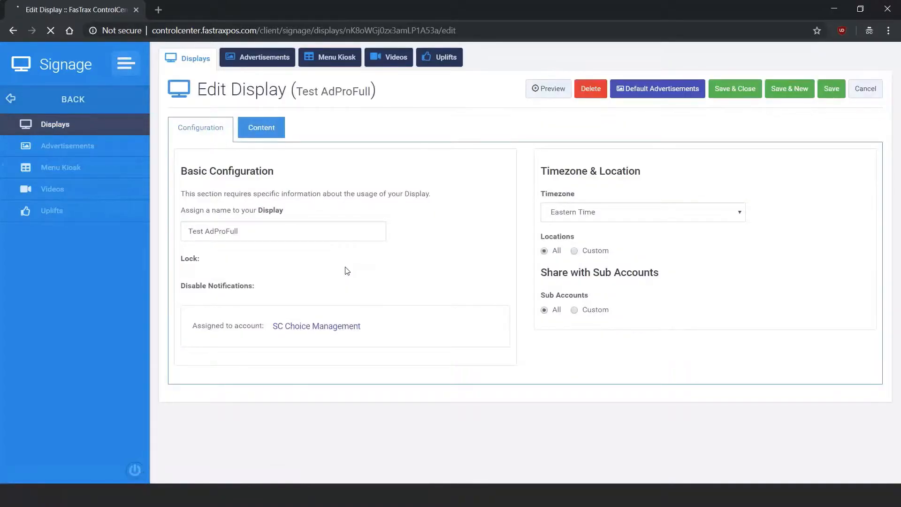
left_click(261, 132)
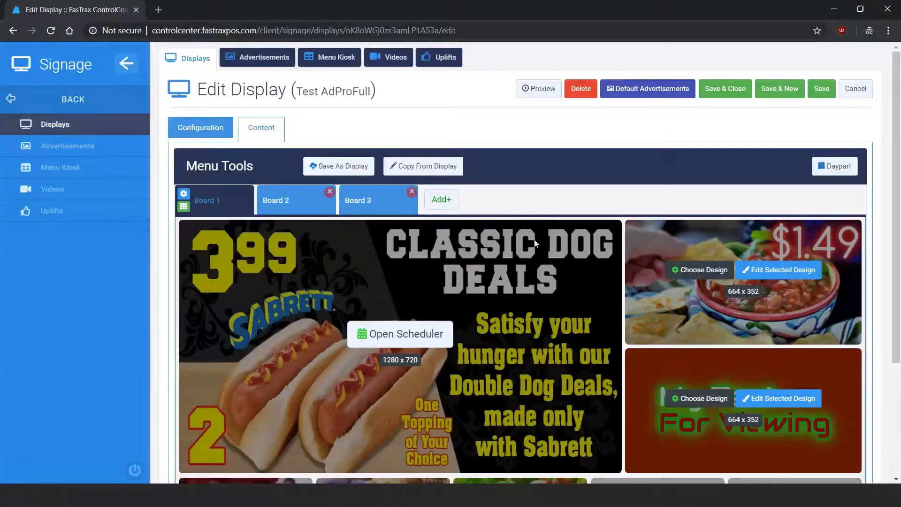
Examine Board 1's slider and design areas, and review the landscape layouts available for it
scroll(535, 243, "down", 3)
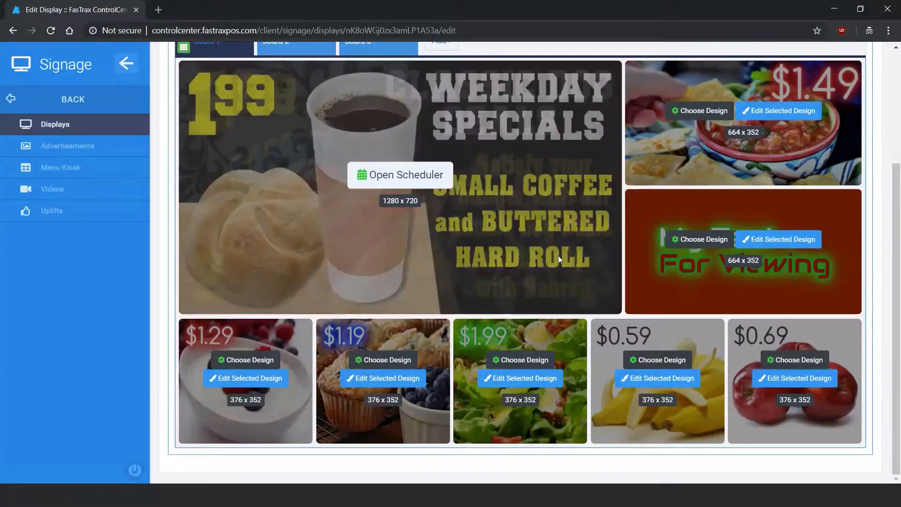
scroll(558, 255, "up", 2)
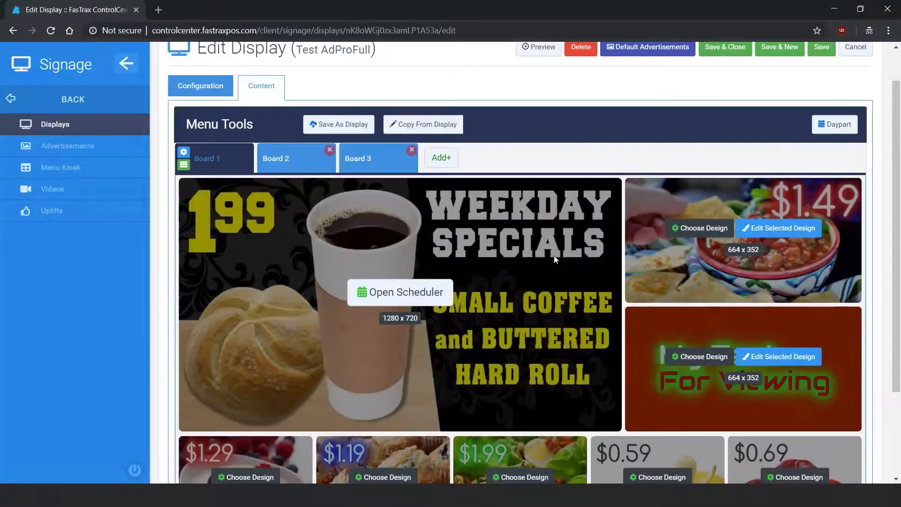
scroll(548, 256, "down", 1)
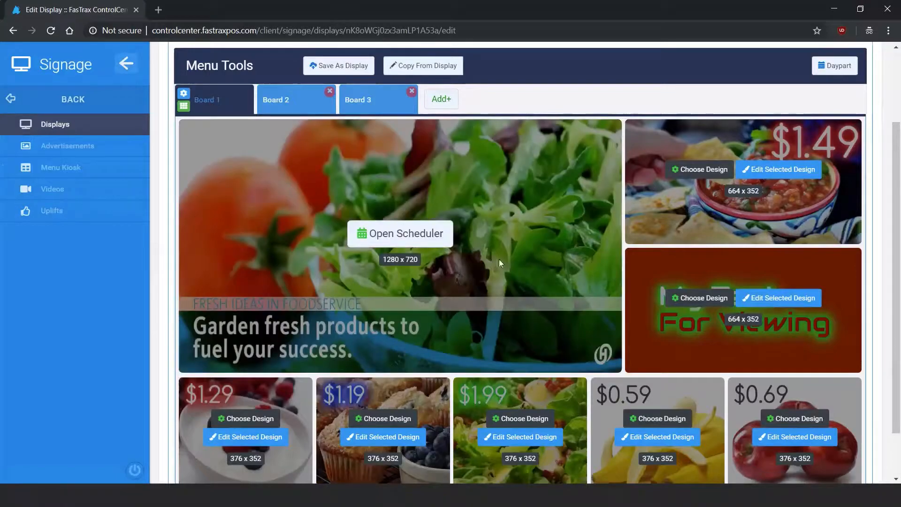
scroll(500, 259, "down", 1)
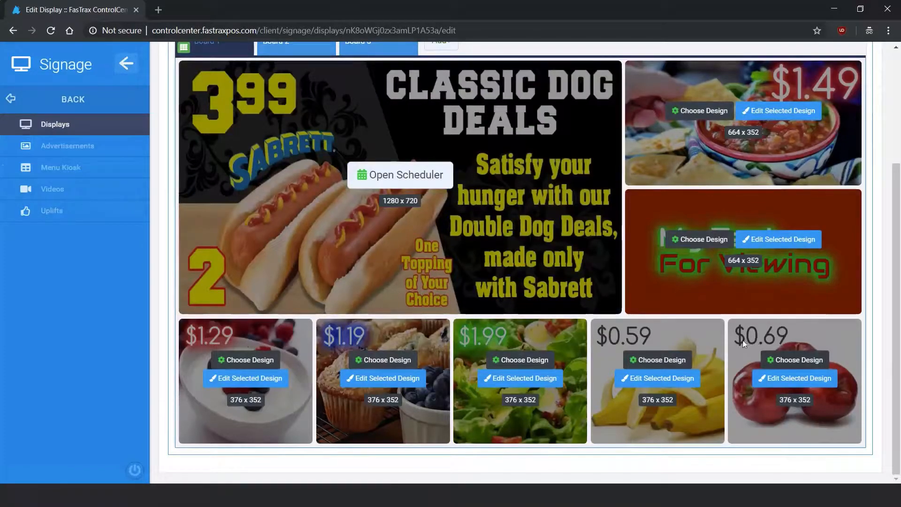
scroll(254, 122, "up", 1)
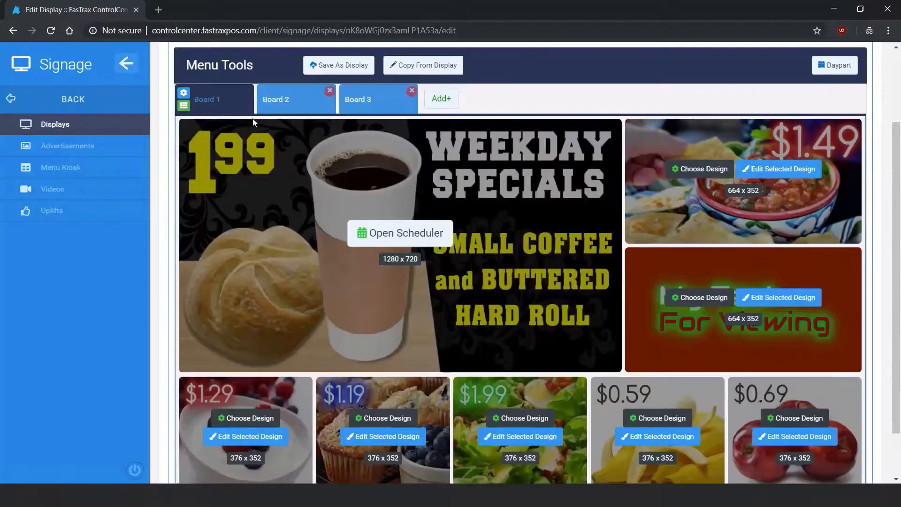
left_click(184, 106)
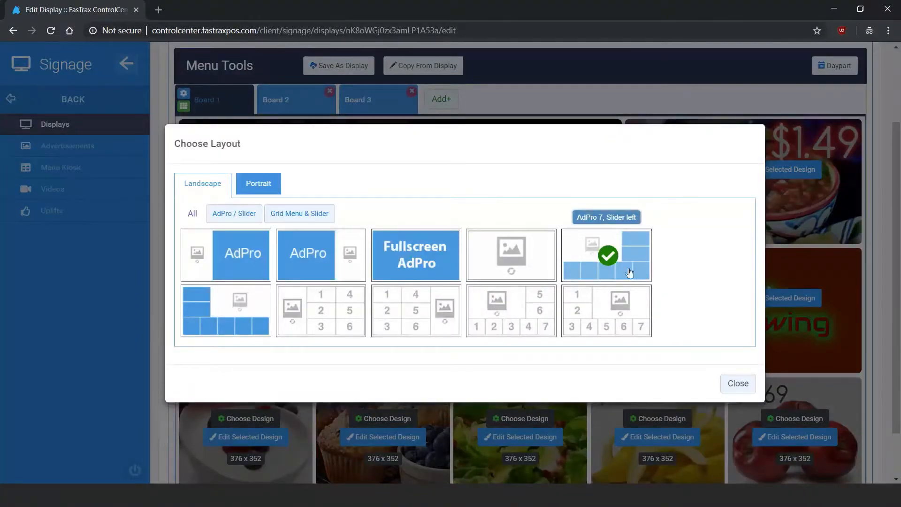
left_click(733, 383)
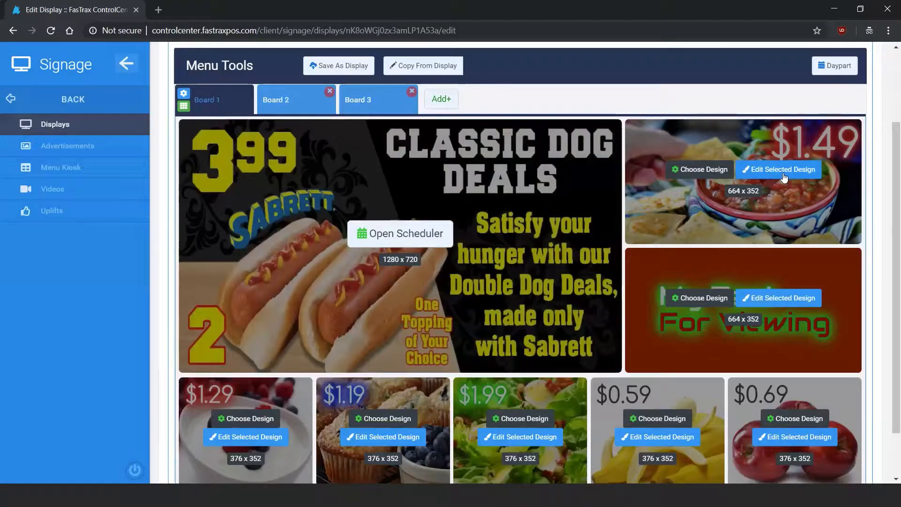
Switch Board 2 of the display to the FullScreen AdPro layout
left_click(279, 103)
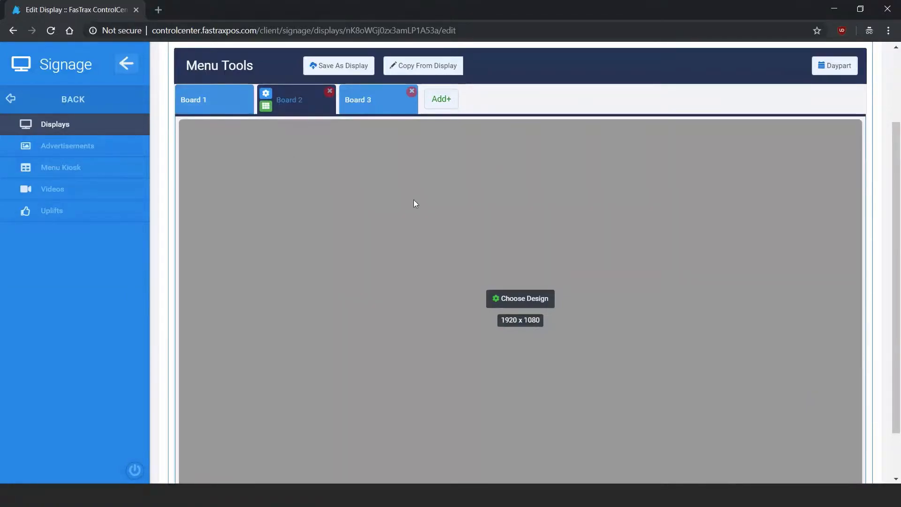
scroll(402, 204, "up", 2)
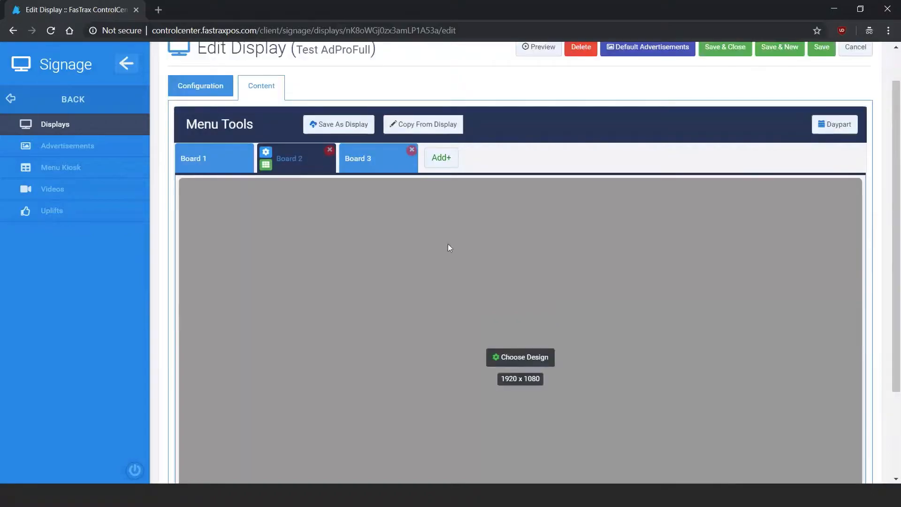
scroll(466, 240, "down", 4)
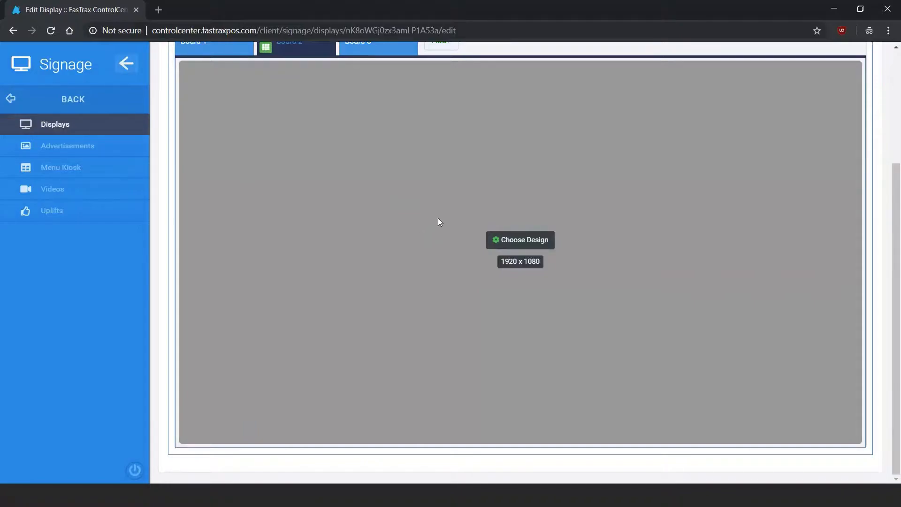
scroll(436, 222, "up", 2)
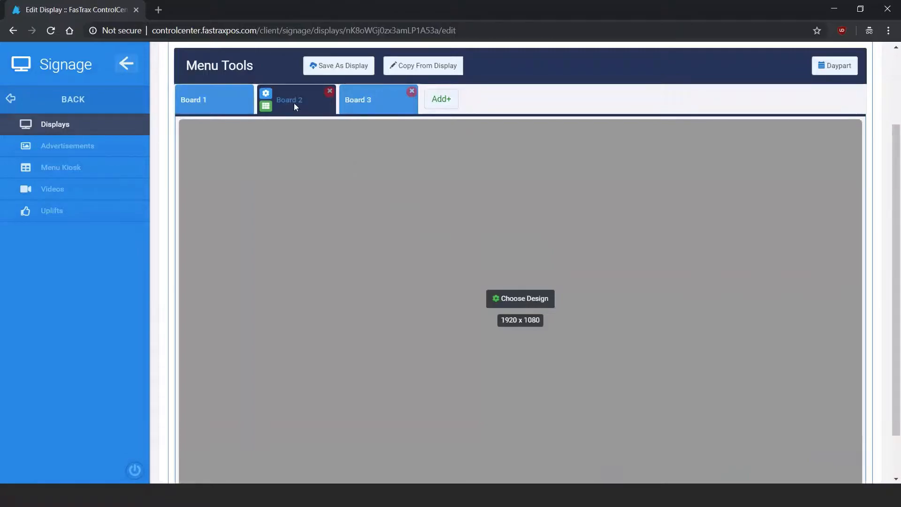
scroll(380, 179, "down", 2)
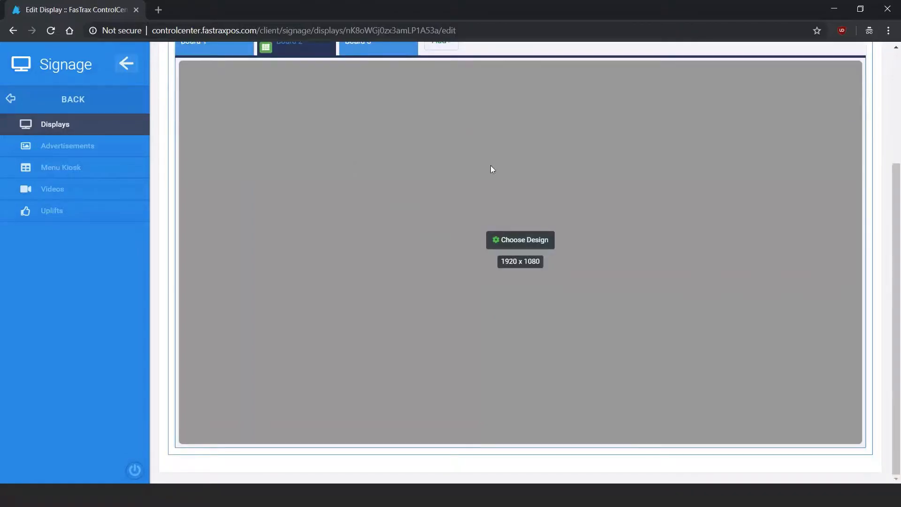
left_click(265, 47)
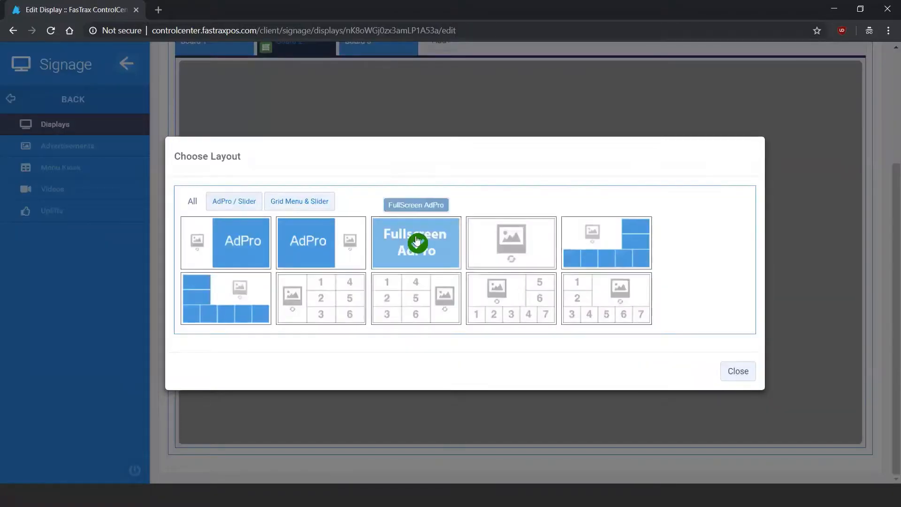
left_click(417, 240)
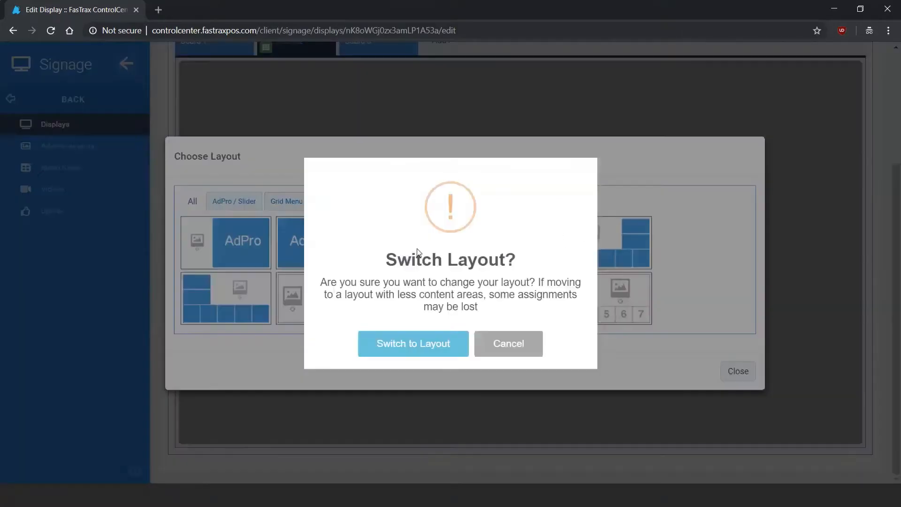
left_click(458, 343)
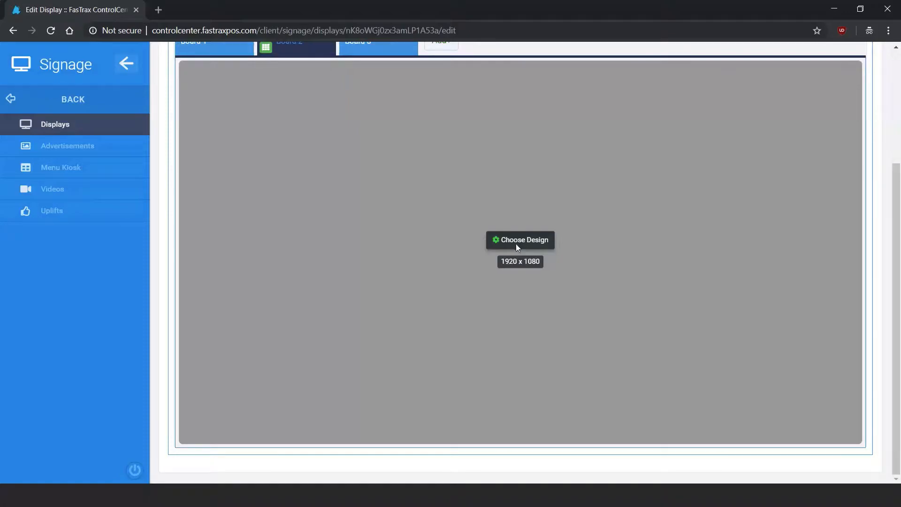
Create a new 1920 x 1080 design named "Breakfast Test Menu" for Board 2
left_click(517, 245)
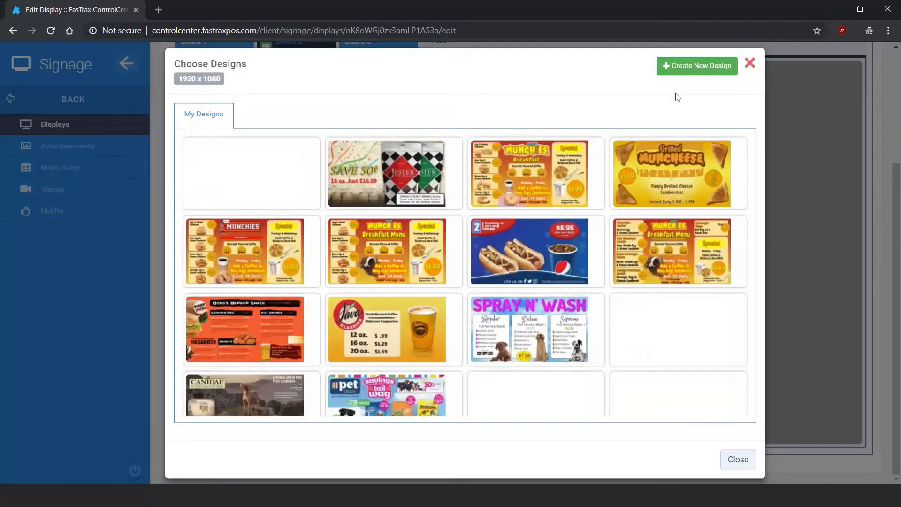
left_click(690, 67)
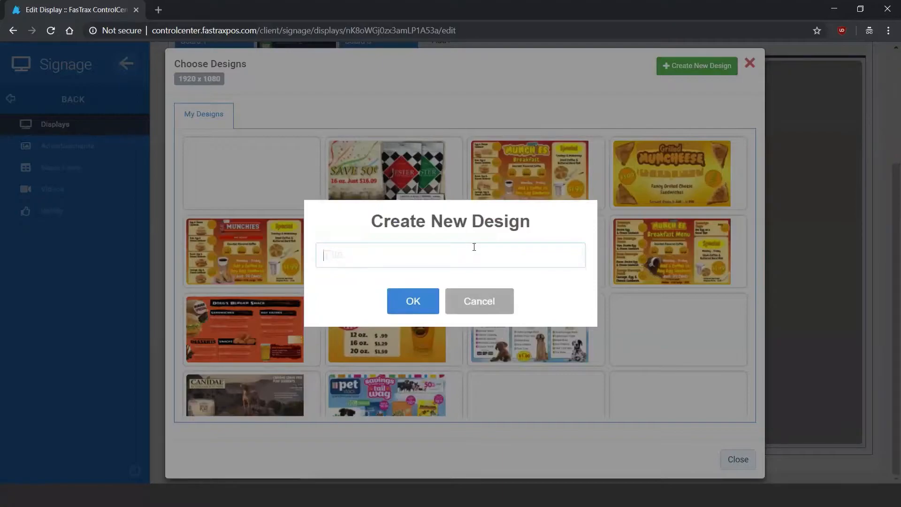
type("Brea")
type("kfast")
type(" Test")
type(" Men")
key("BackSpace")
type("enu")
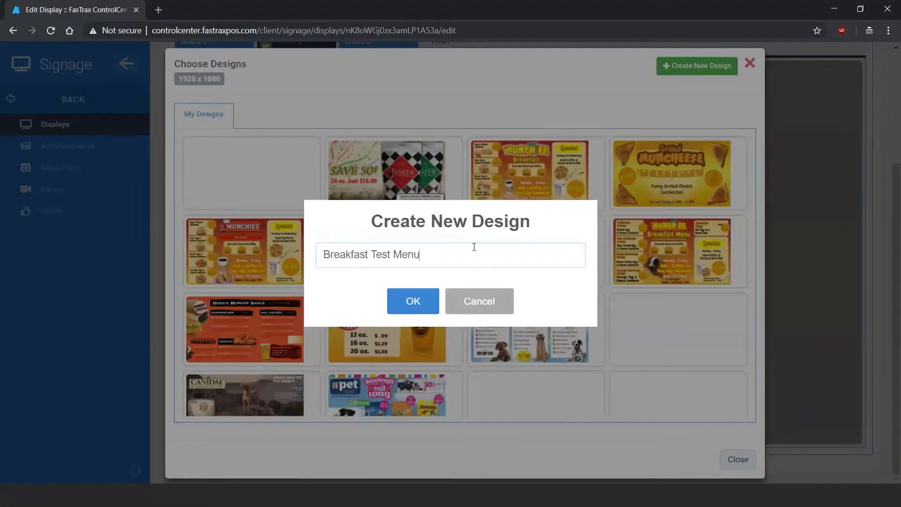
left_click(413, 303)
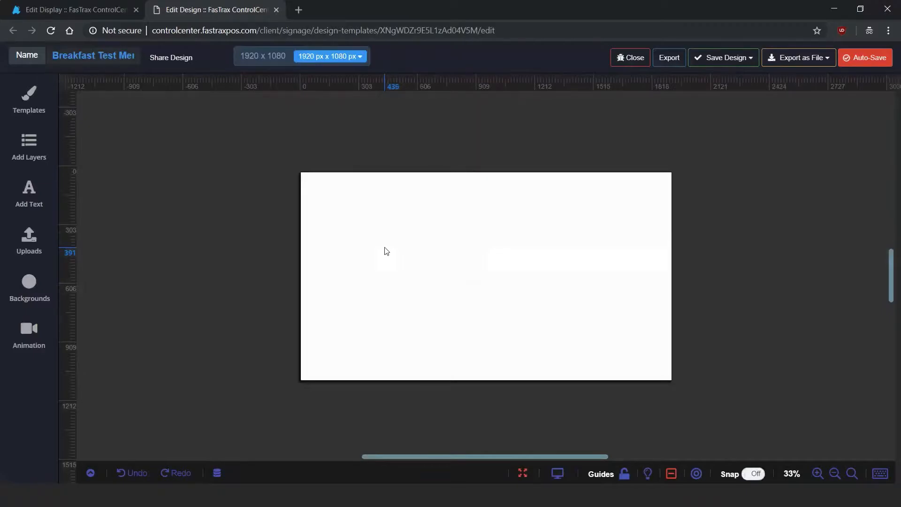
Browse the available templates and apply the Chubbie's Breakfast Menu template to the design
left_click(36, 102)
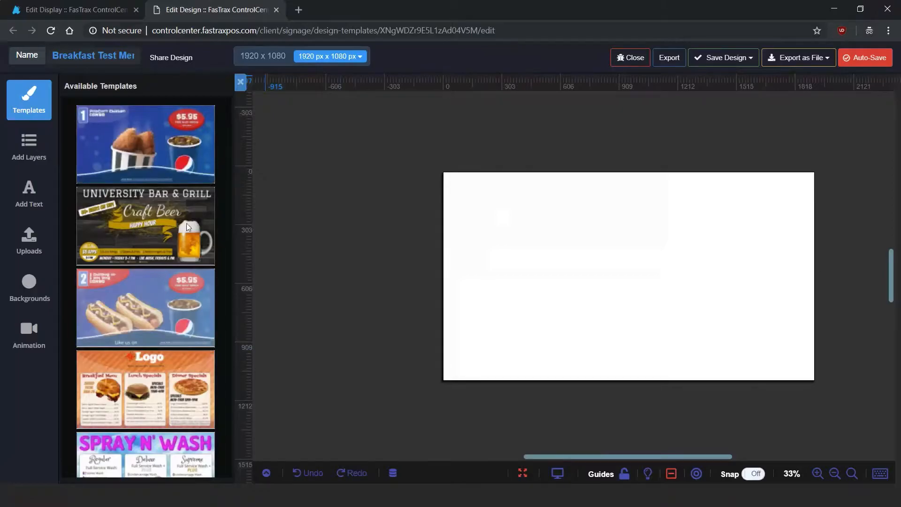
scroll(181, 240, "down", 5)
scroll(185, 253, "down", 20)
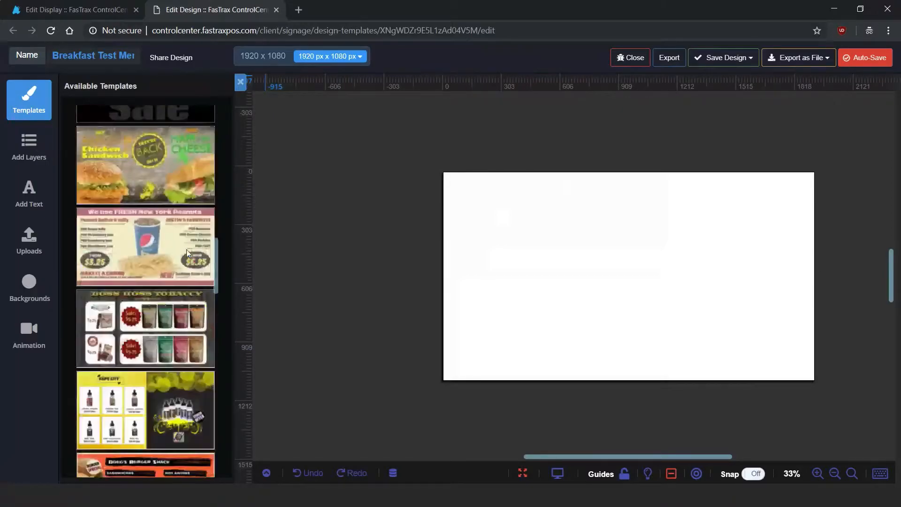
scroll(187, 256, "down", 10)
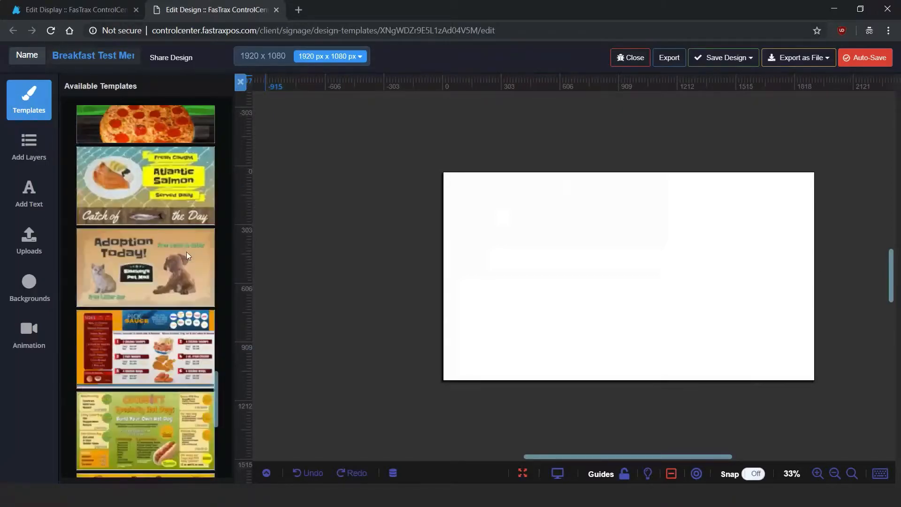
scroll(186, 256, "down", 1)
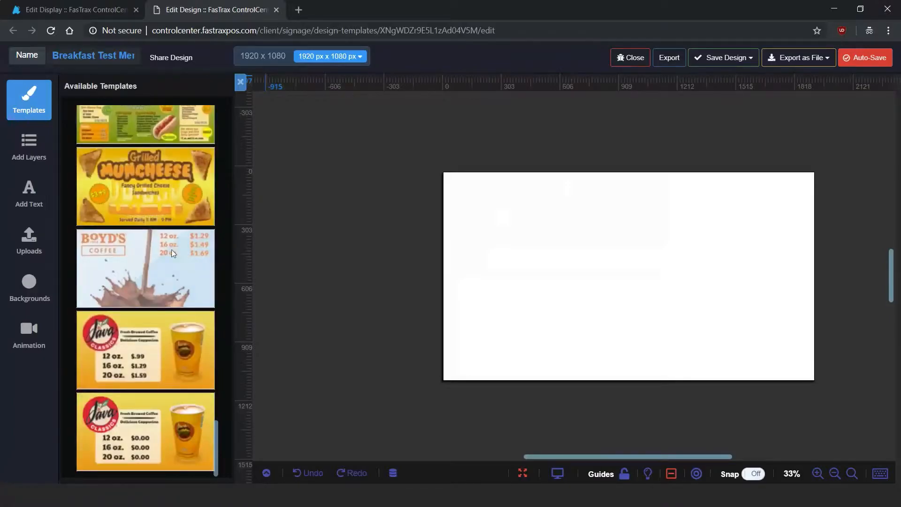
scroll(153, 267, "down", 10)
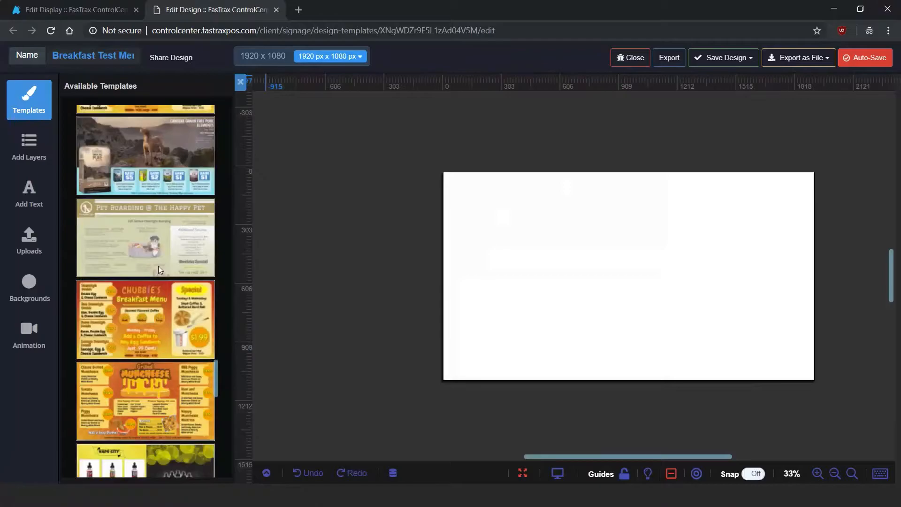
scroll(159, 265, "down", 3)
scroll(164, 268, "up", 2)
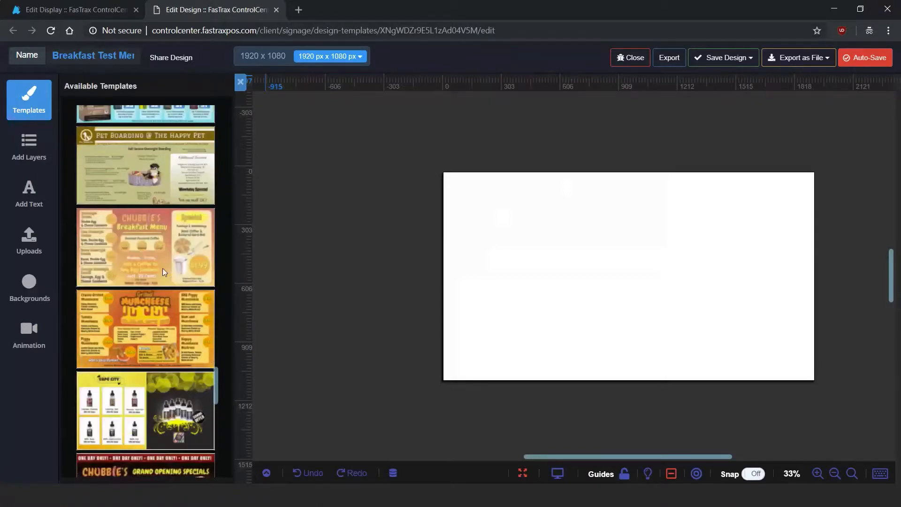
scroll(161, 265, "up", 5)
scroll(161, 266, "down", 5)
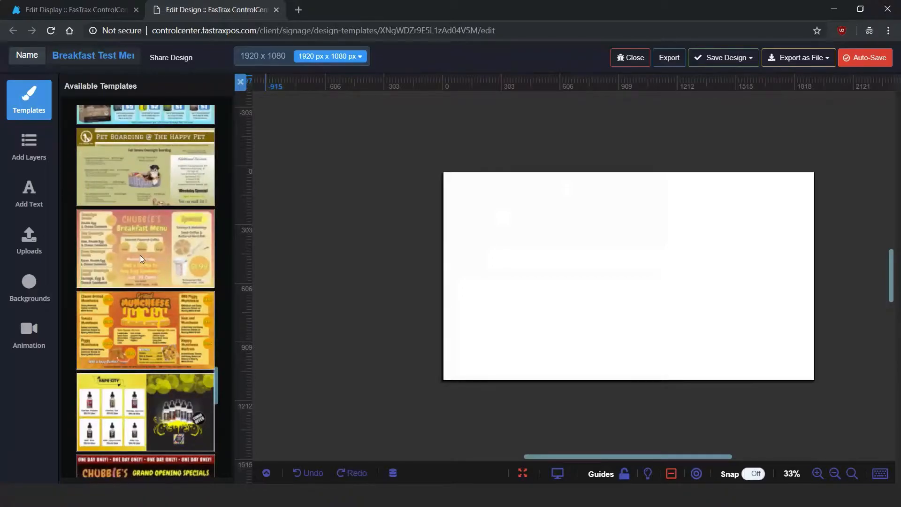
left_click(140, 255)
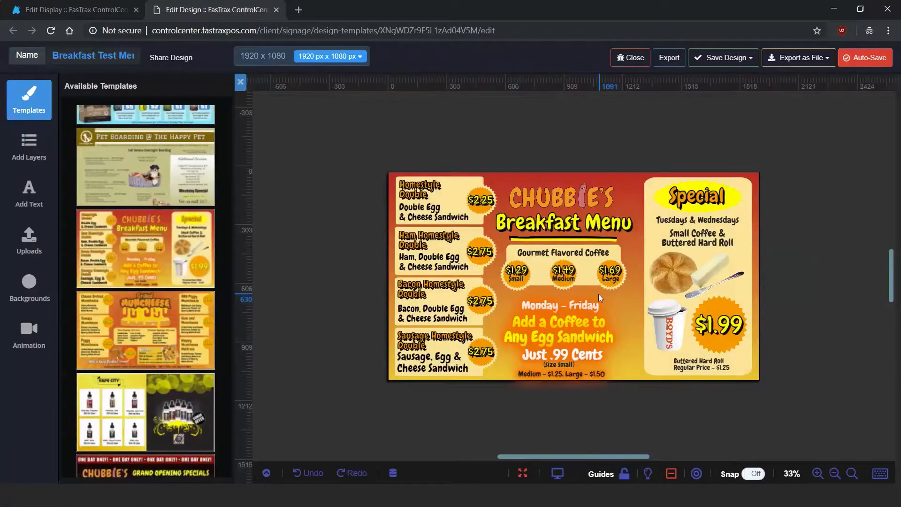
Select the hard roll and butter knife images in turn, and delete the CHUBBIE'S logo above the Breakfast Menu title
left_click(686, 272)
left_click(667, 274)
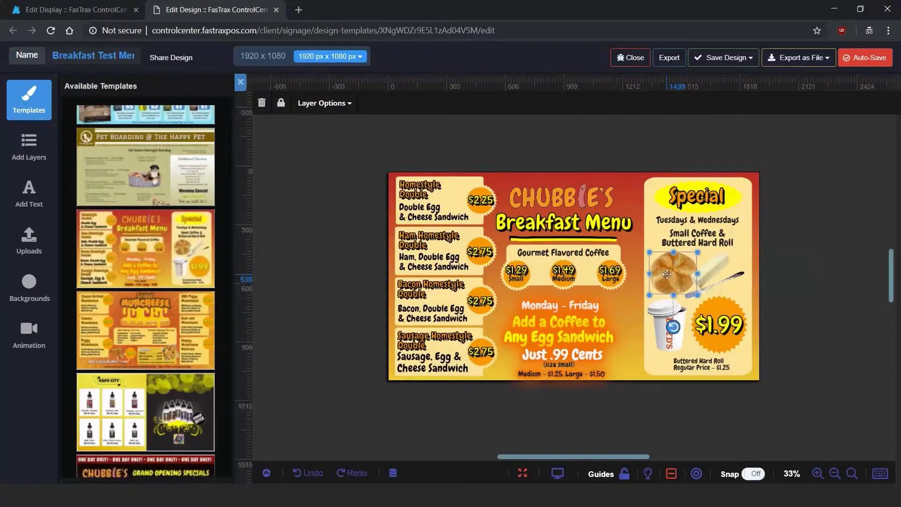
left_click(712, 275)
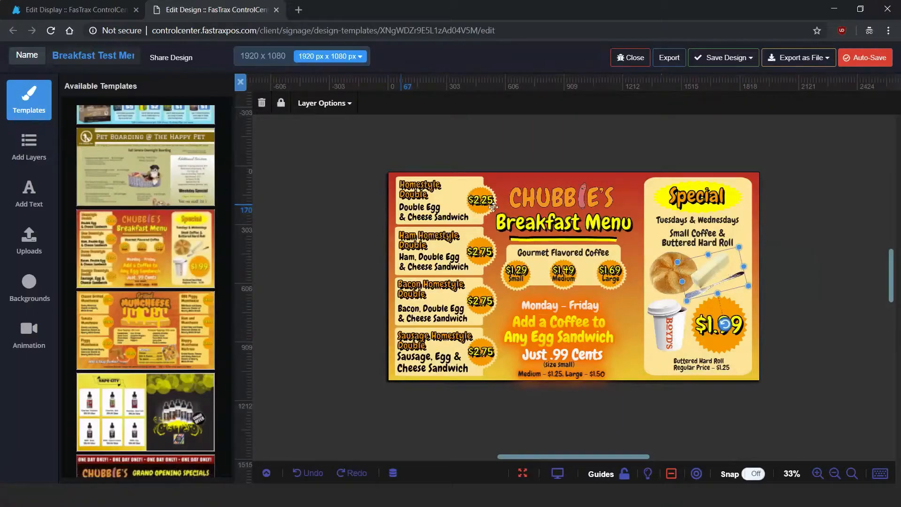
left_click(579, 197)
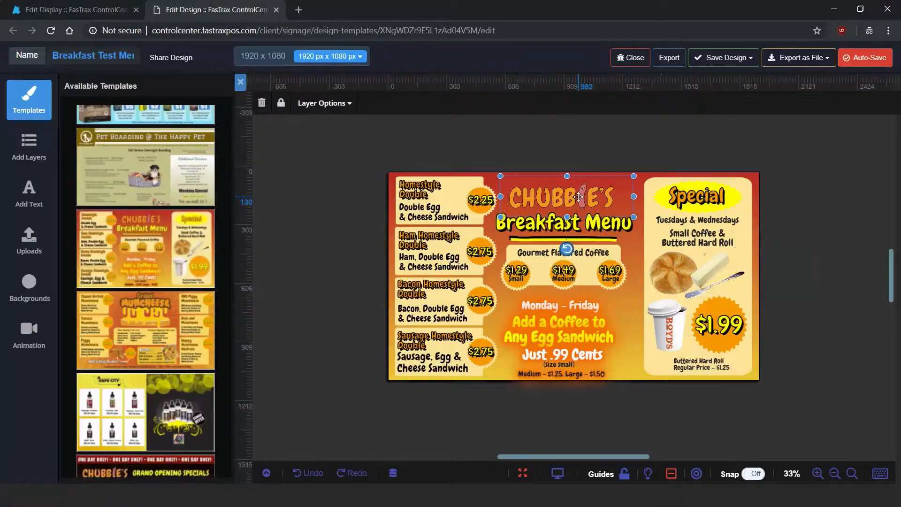
key("Delete")
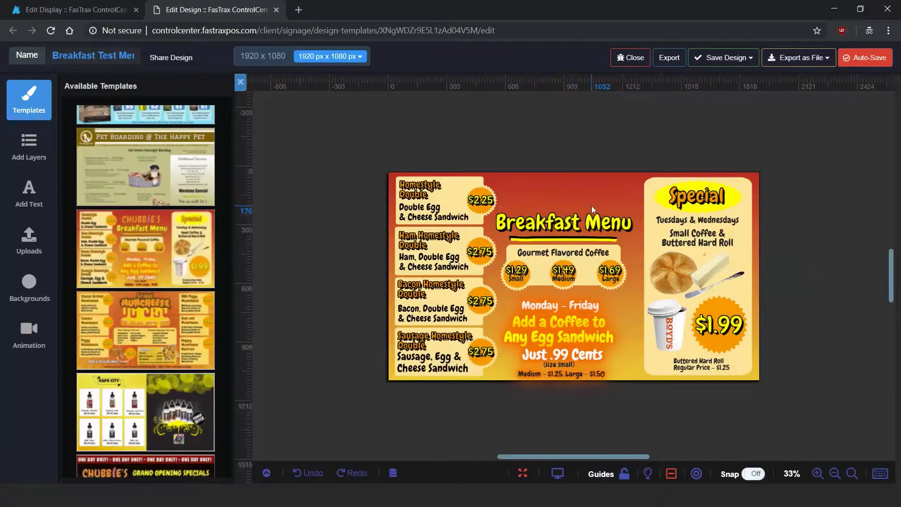
Clear the $2.25 price text of the first Homestyle Double item
left_click(484, 201)
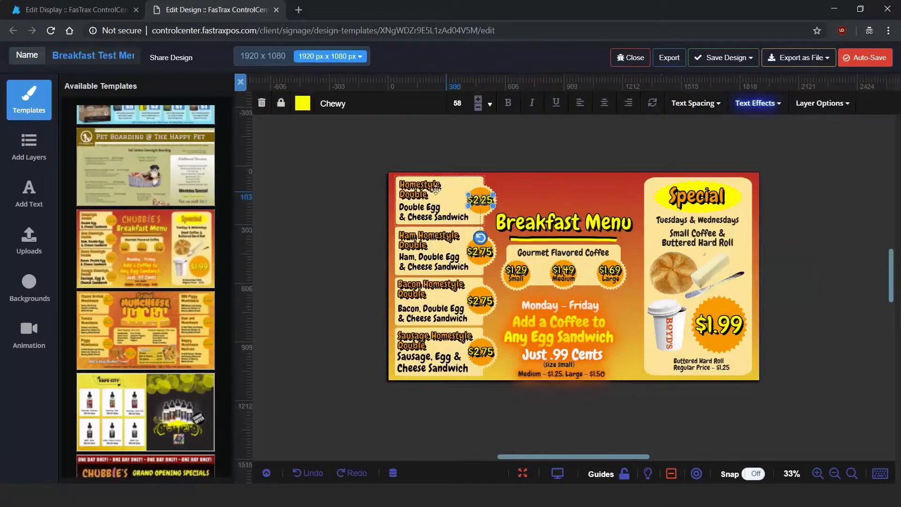
double_click(483, 201)
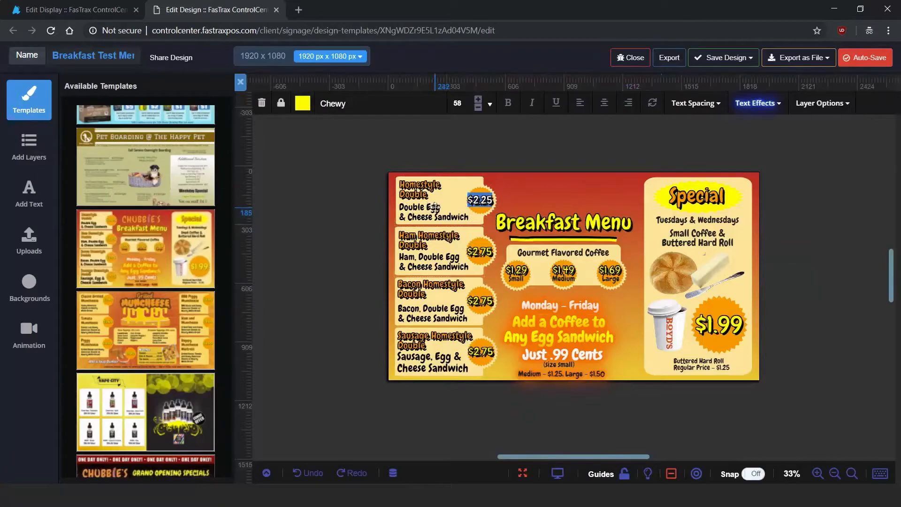
key("BackSpace")
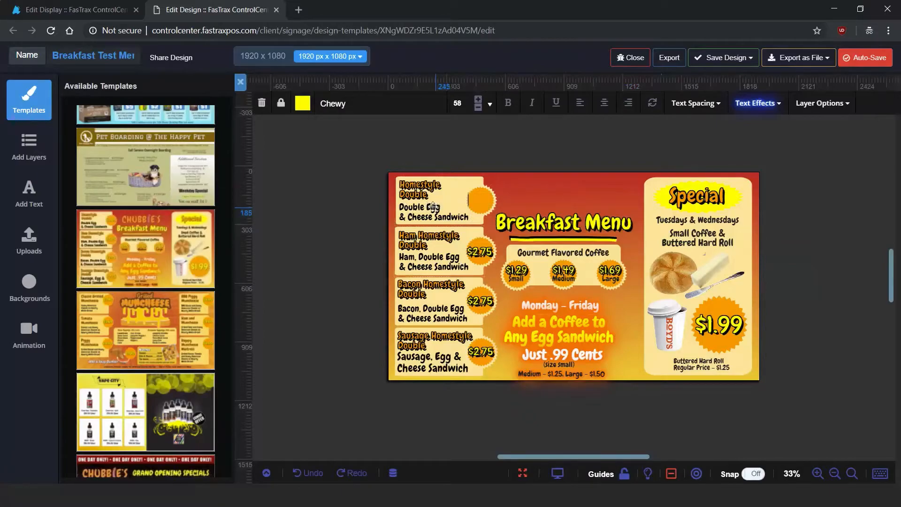
left_click(605, 196)
left_click(512, 201)
left_click(514, 197)
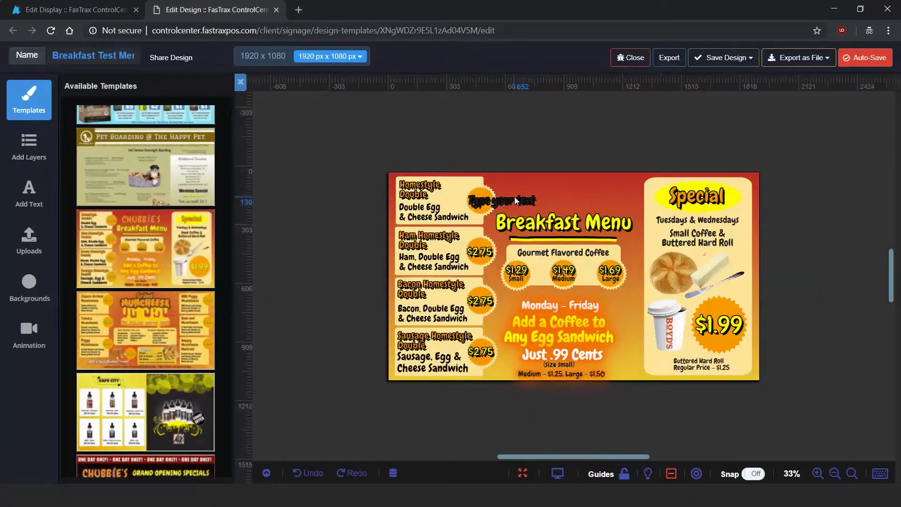
Delete the cream panel and orange price badge behind the first Homestyle Double item, along with the Breakfast Menu title
left_click(464, 197)
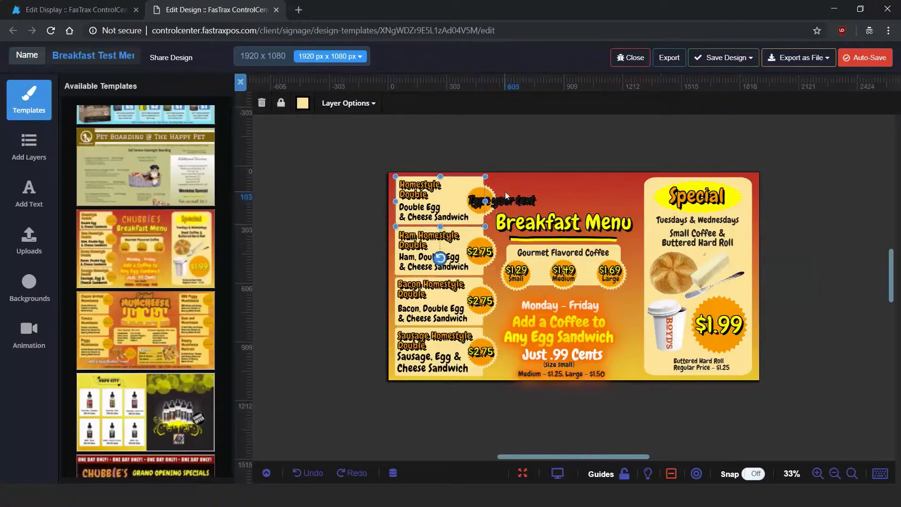
left_click(483, 197)
left_click(482, 196)
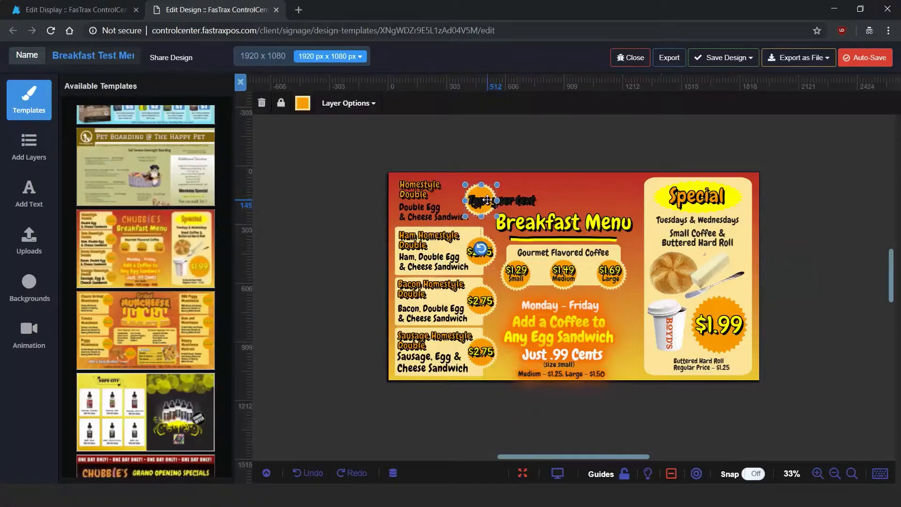
key("Delete")
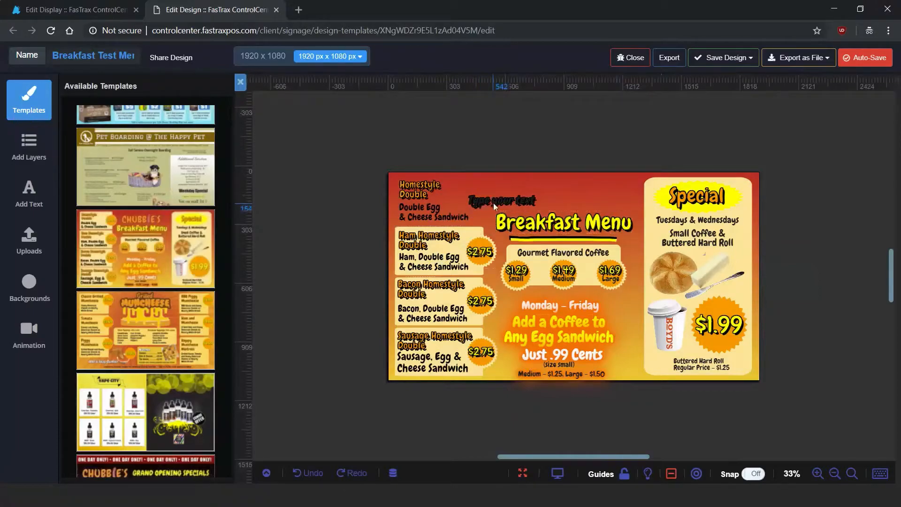
left_click(535, 220)
key("Delete")
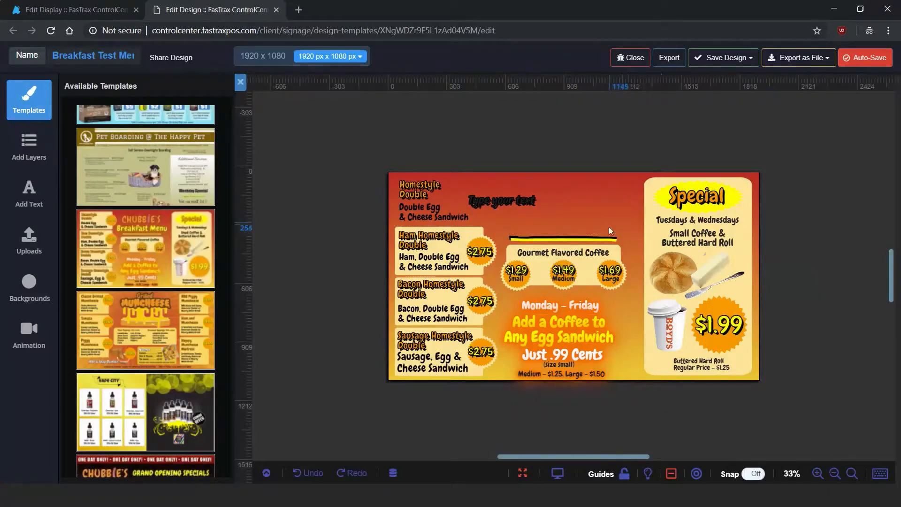
Open the Ham Homestyle Double description for text editing and show the animation settings
left_click(439, 266)
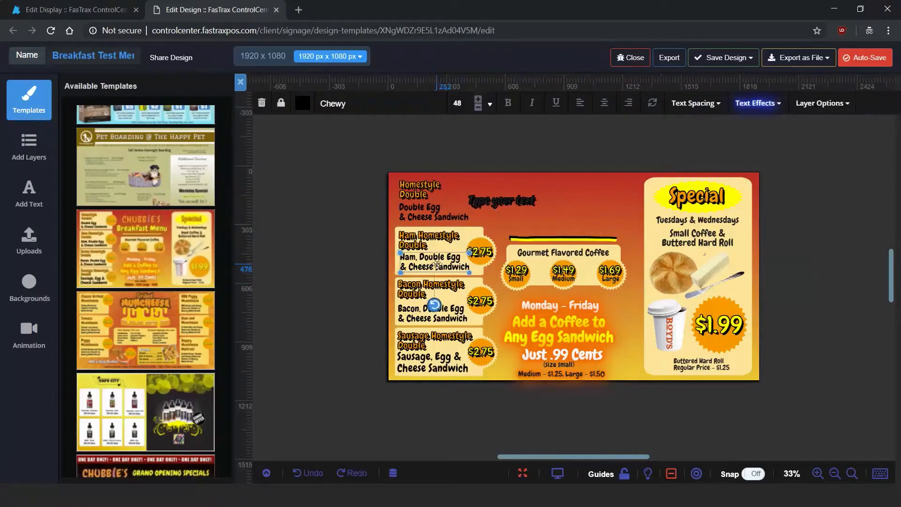
double_click(439, 266)
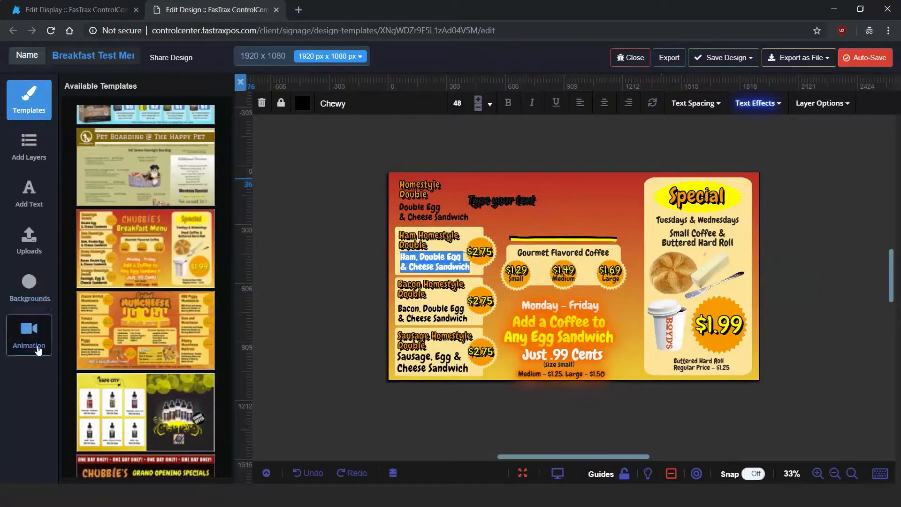
left_click(33, 339)
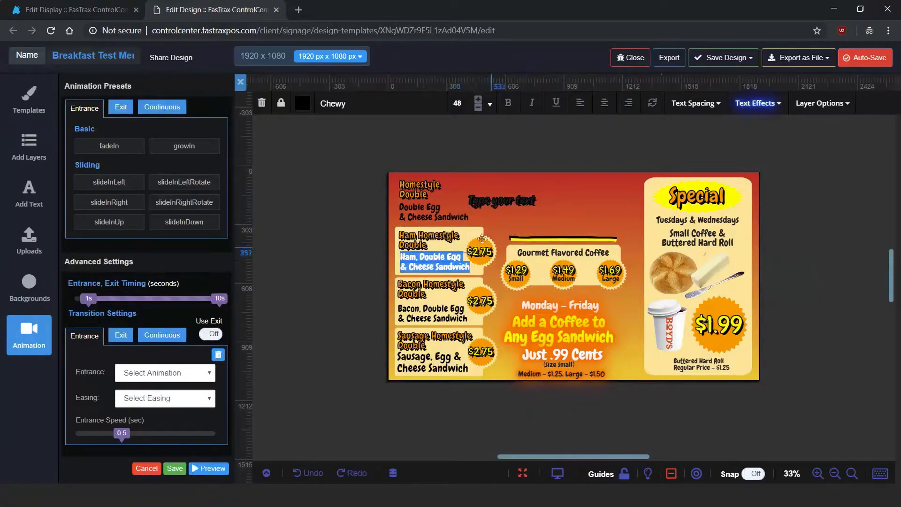
Preview the sliding, fadeIn and growIn entrance presets on the orange price badge of the Ham Homestyle Double item
left_click(482, 239)
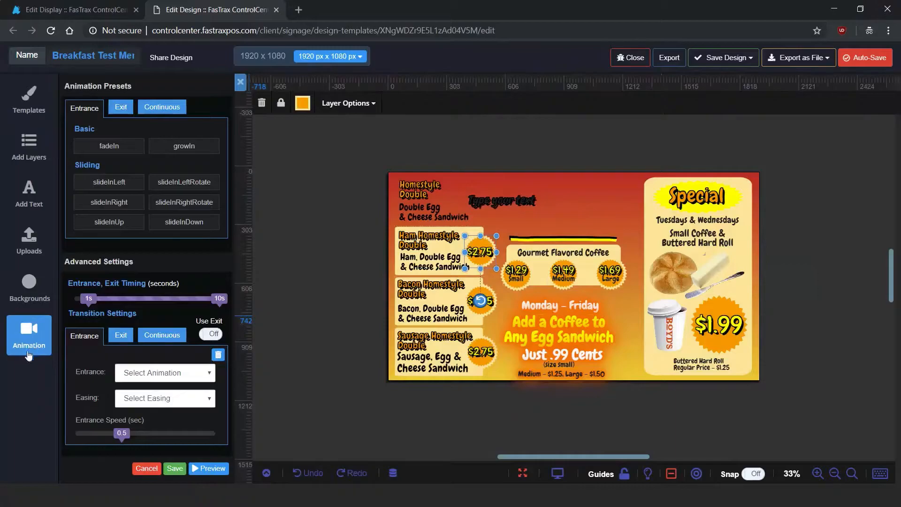
left_click(104, 185)
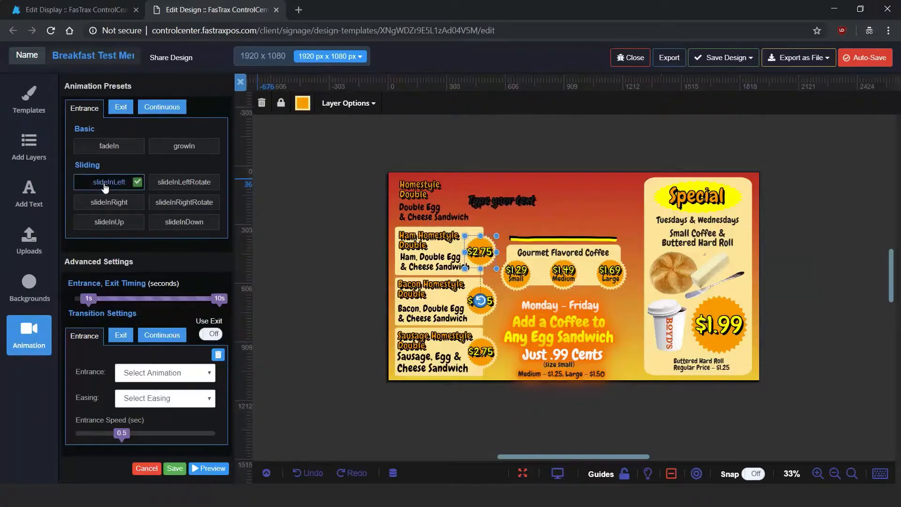
left_click(180, 185)
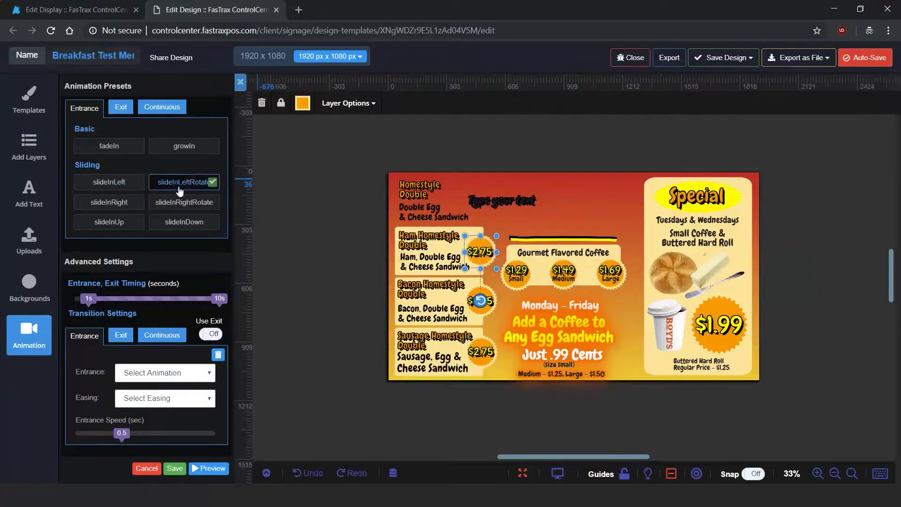
left_click(122, 207)
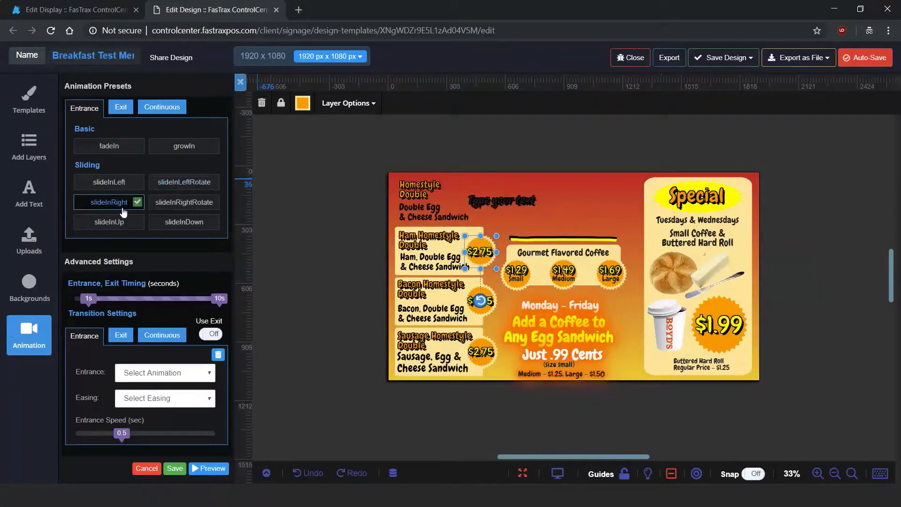
left_click(174, 208)
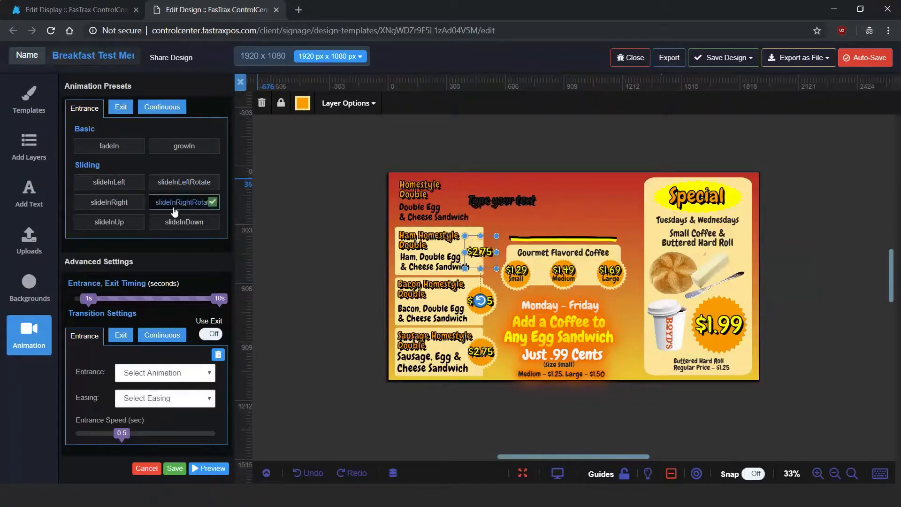
left_click(111, 222)
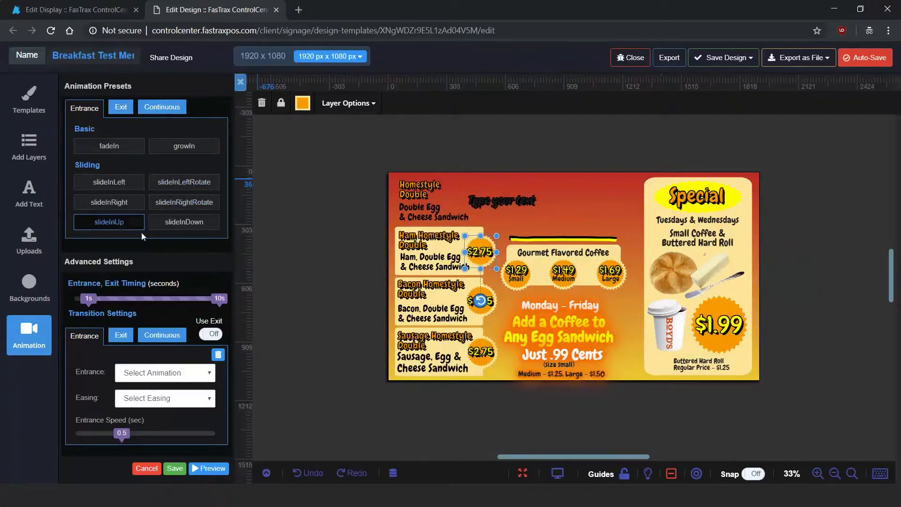
left_click(171, 226)
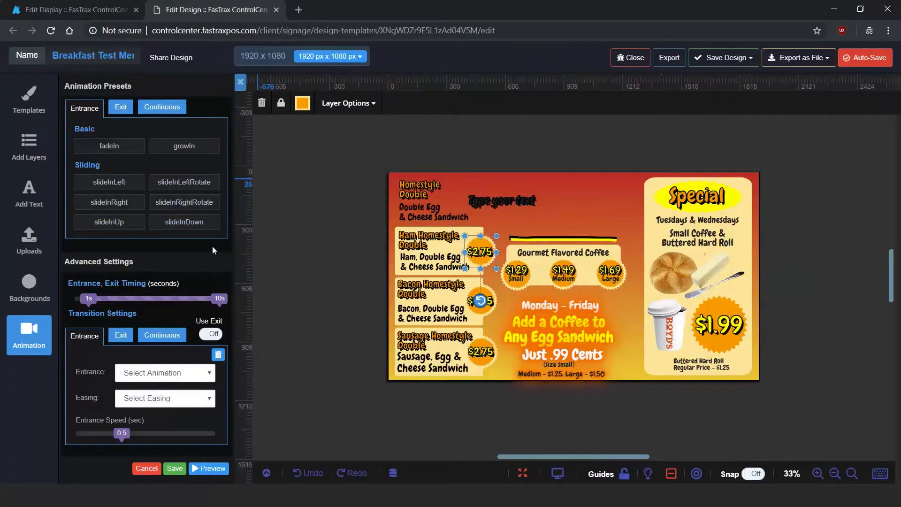
left_click(117, 182)
left_click(124, 150)
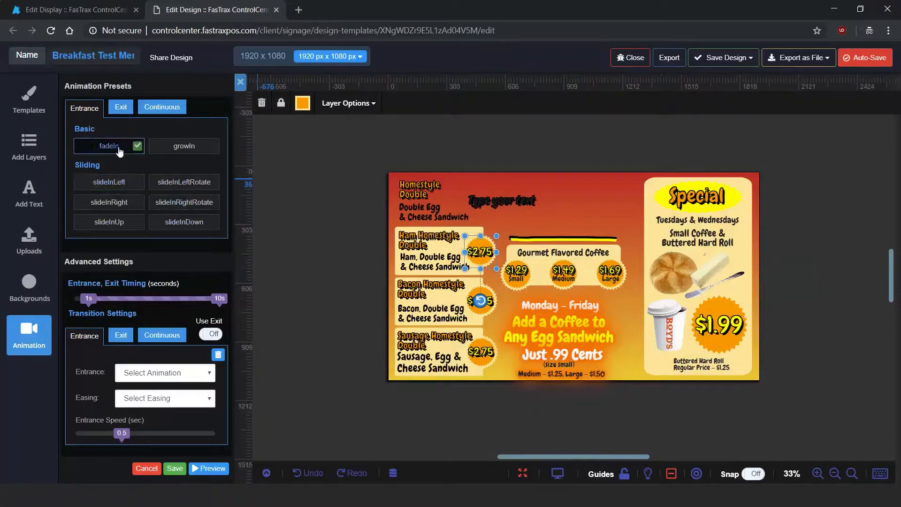
left_click(179, 152)
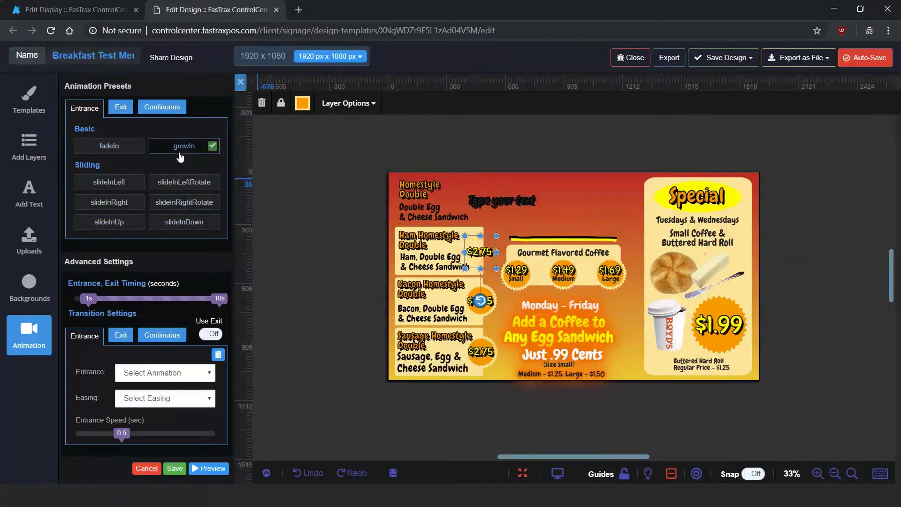
Preview the growIn and fadeIn entrance presets on the cream background panel of the Special section
left_click(657, 225)
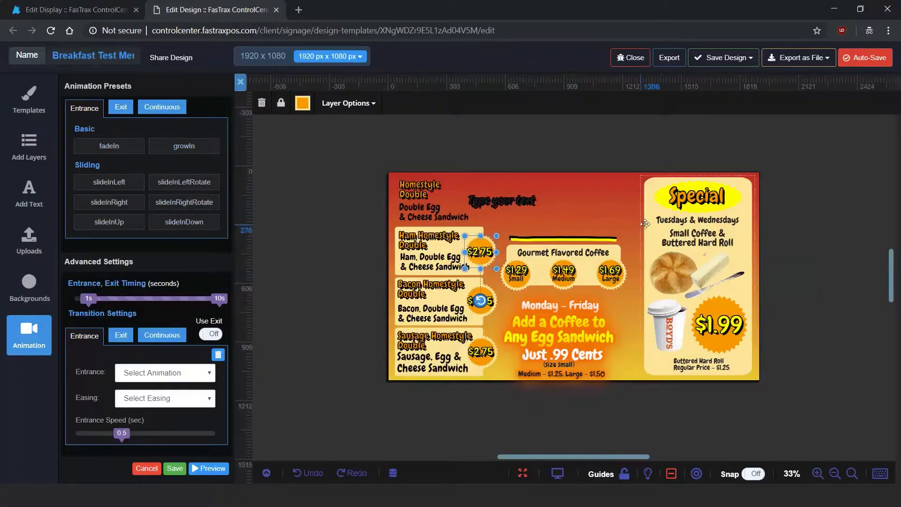
left_click(163, 149)
left_click(117, 148)
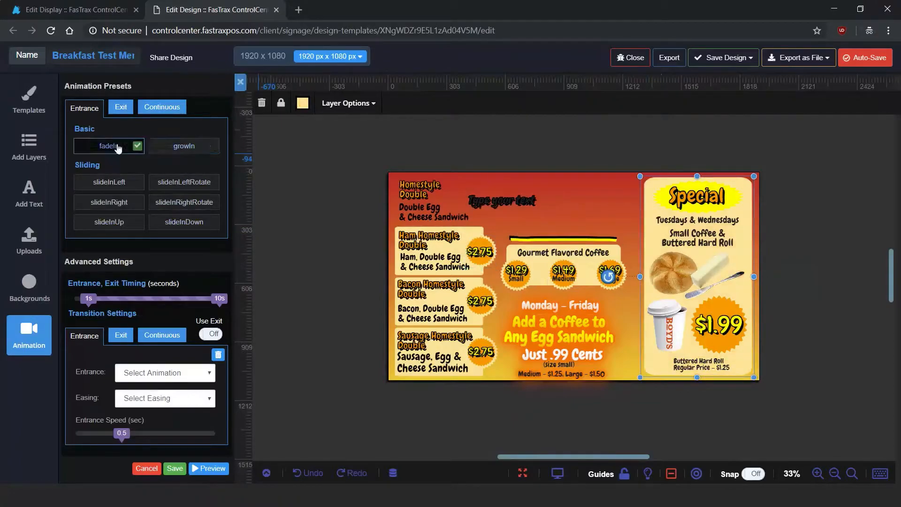
left_click(158, 150)
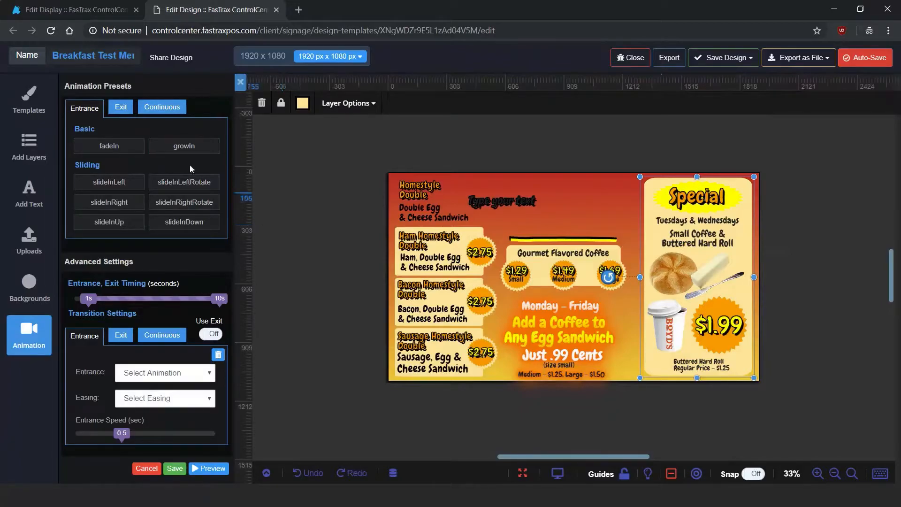
Preview the slideInLeftRotate, slideInLeft, slideInRight and slideInUp entrance presets on the cream background panel of the Special section
left_click(177, 184)
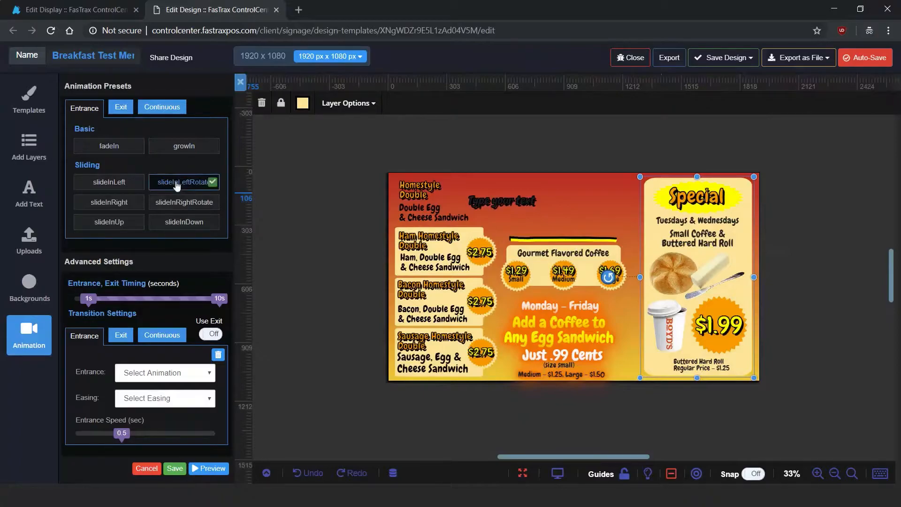
left_click(112, 184)
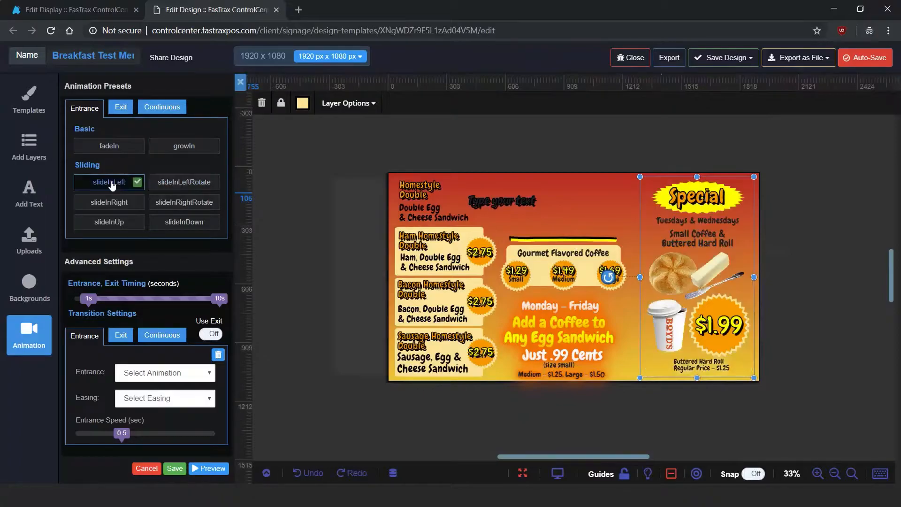
left_click(117, 203)
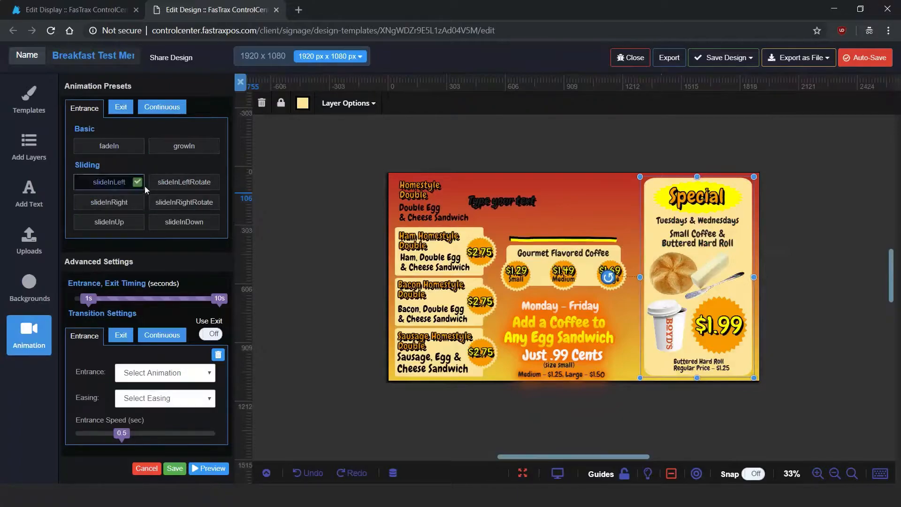
left_click(116, 207)
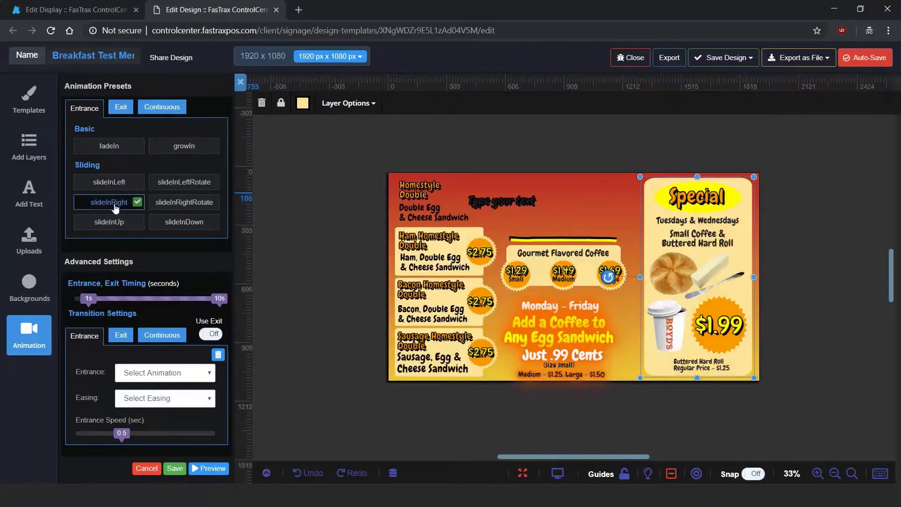
left_click(108, 222)
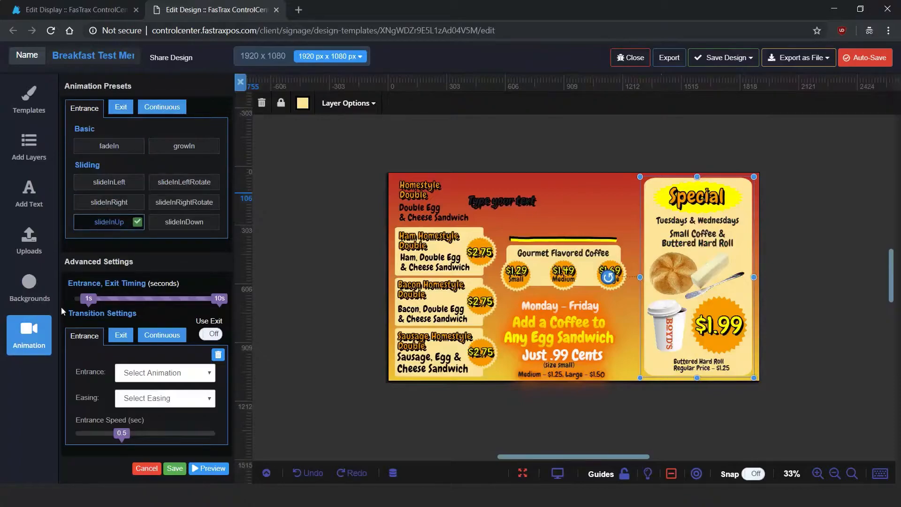
left_click(23, 338)
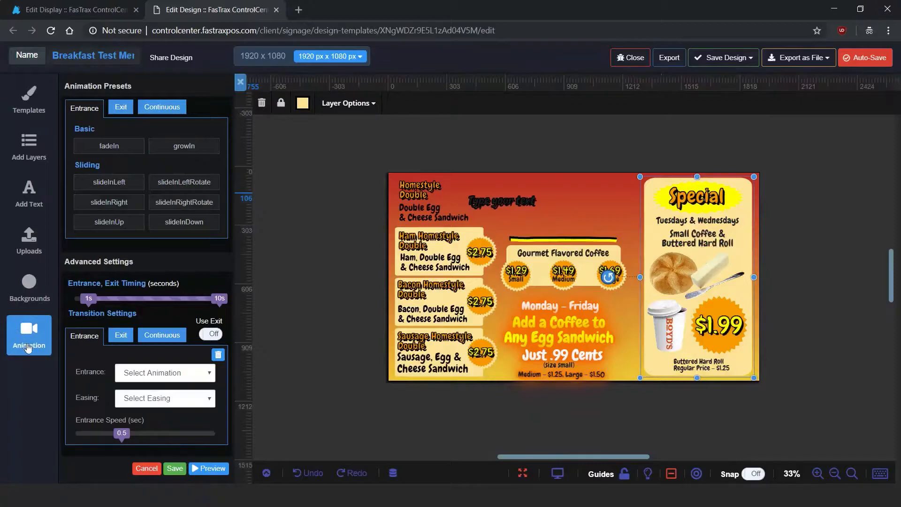
Try several solid background colours on the menu design, including light pink and dark red shades
left_click(33, 292)
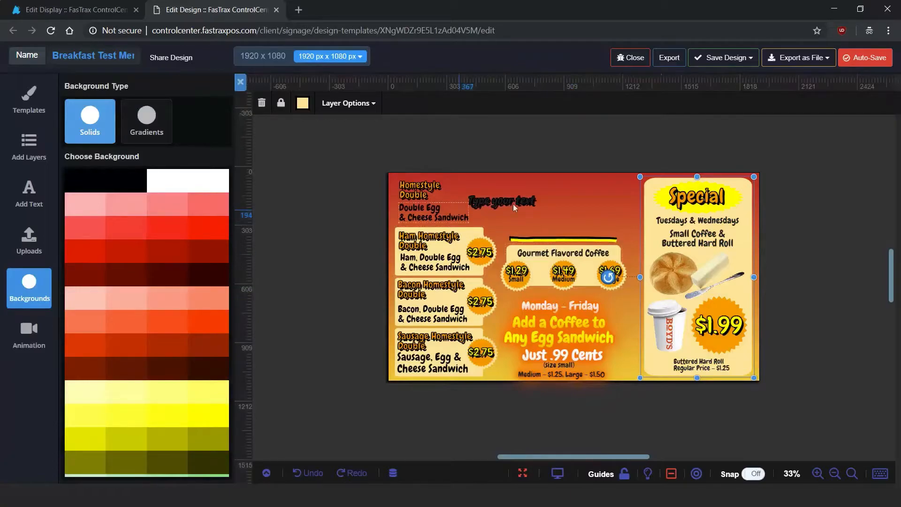
left_click(544, 224)
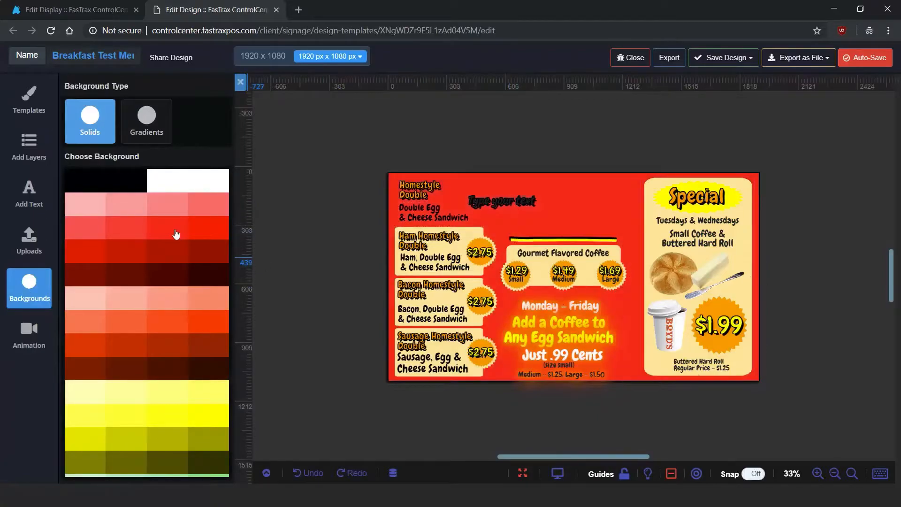
left_click(168, 210)
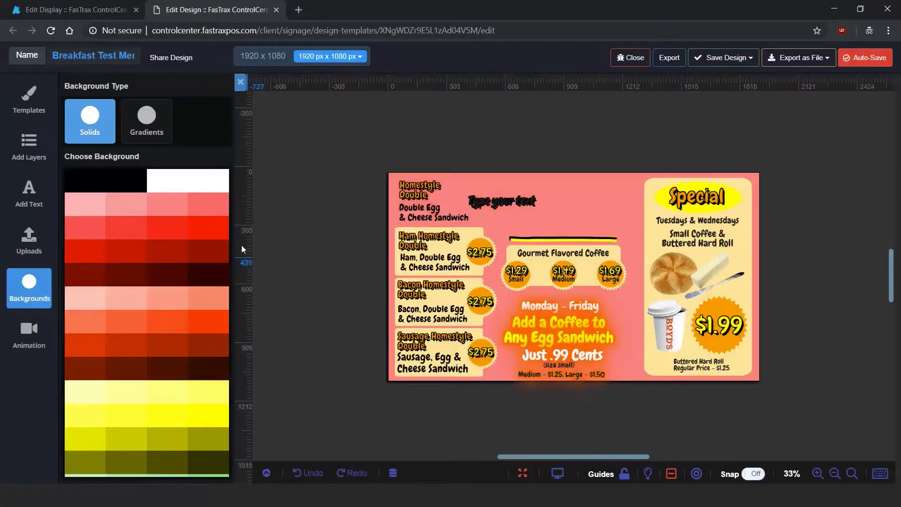
left_click(211, 254)
left_click(214, 349)
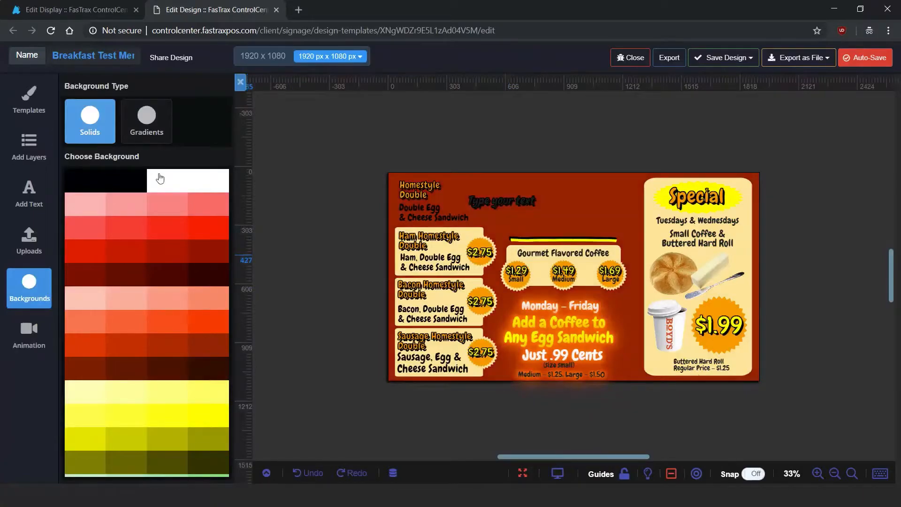
Try gradient backgrounds, first the red-to-blue vertical one and then the radial one with a dark centre and blue edges
left_click(146, 133)
left_click(207, 281)
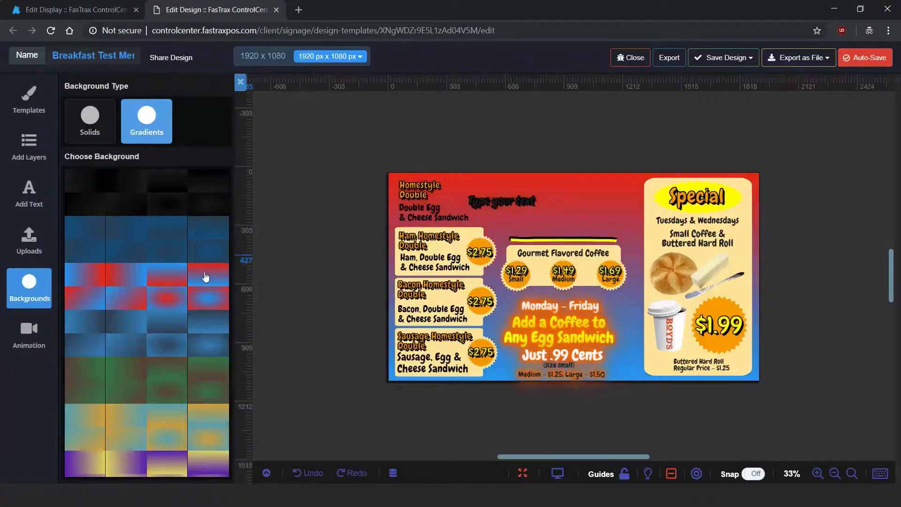
left_click(175, 347)
scroll(150, 300, "down", 3)
scroll(151, 302, "up", 3)
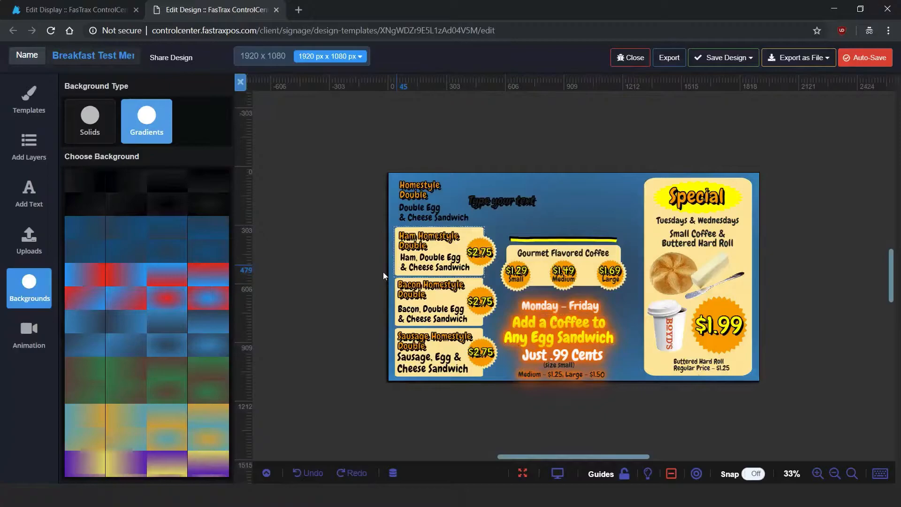
Delete the Homestyle Double title and all other menu layers, leaving only the background on the canvas
left_click(409, 192)
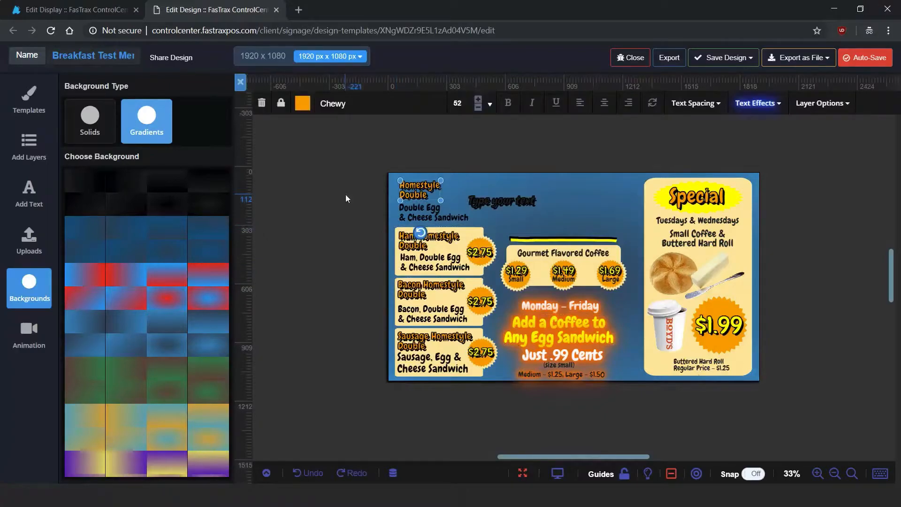
key("Delete")
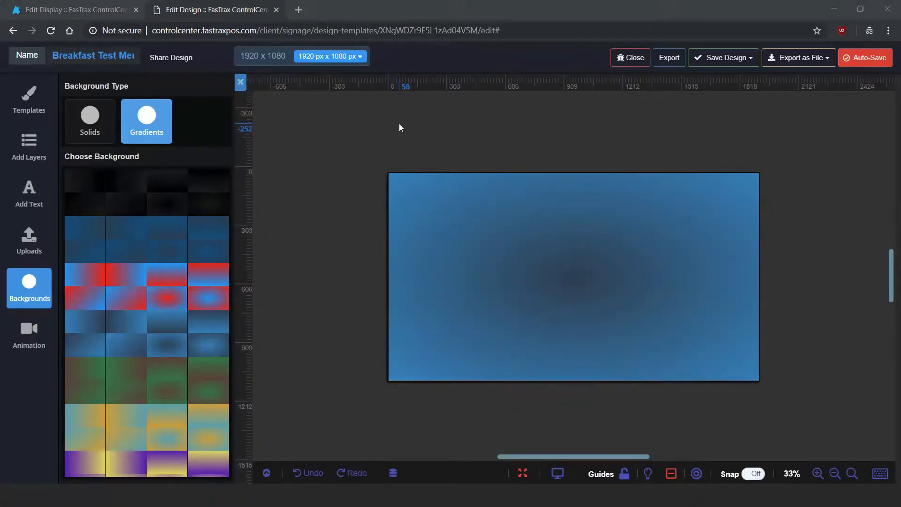
left_click(359, 182)
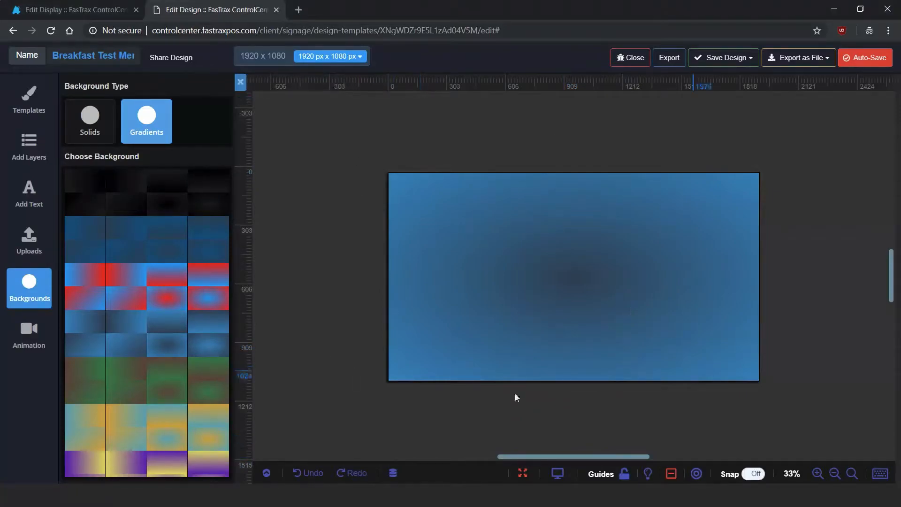
Show the Layer Panel to check the design's layer list, and close it again
left_click(267, 474)
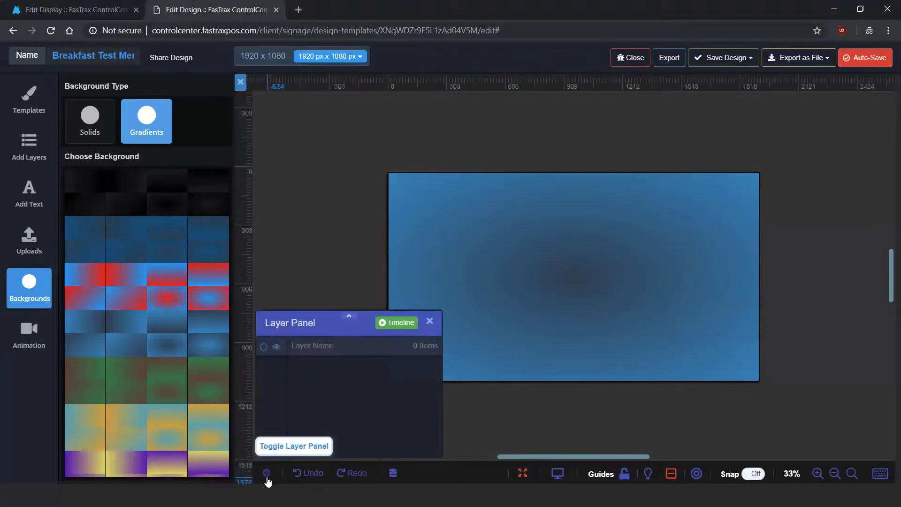
left_click(267, 475)
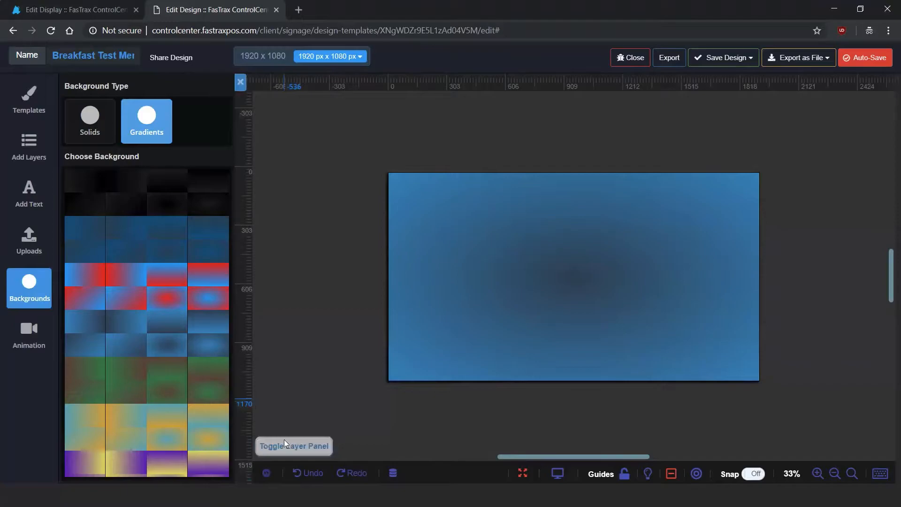
left_click(266, 477)
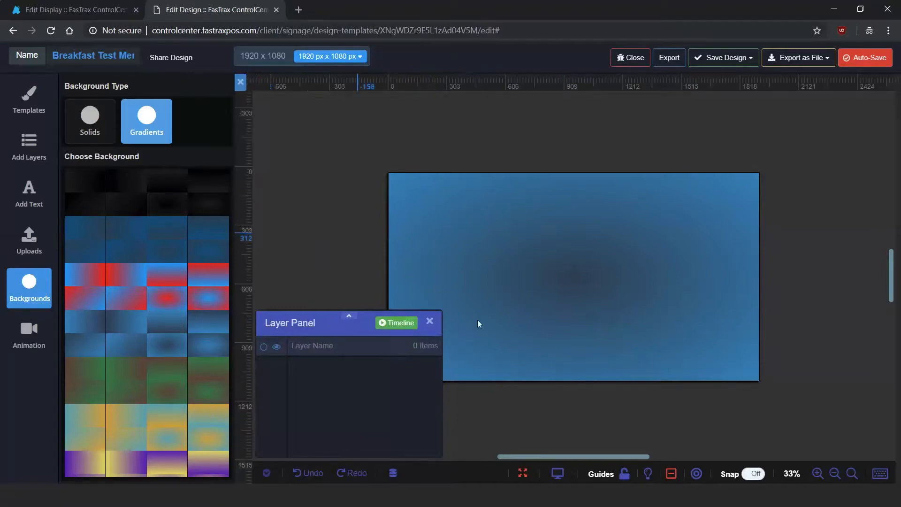
left_click_drag(427, 322, 432, 321)
left_click(429, 334)
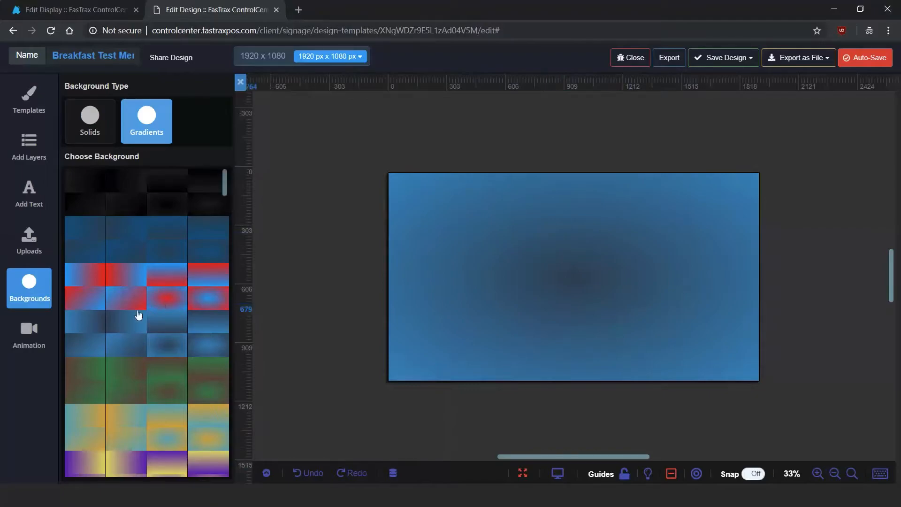
Try the radial gradient background with a light blue centre and light green edges
scroll(145, 331, "down", 10)
scroll(150, 332, "down", 6)
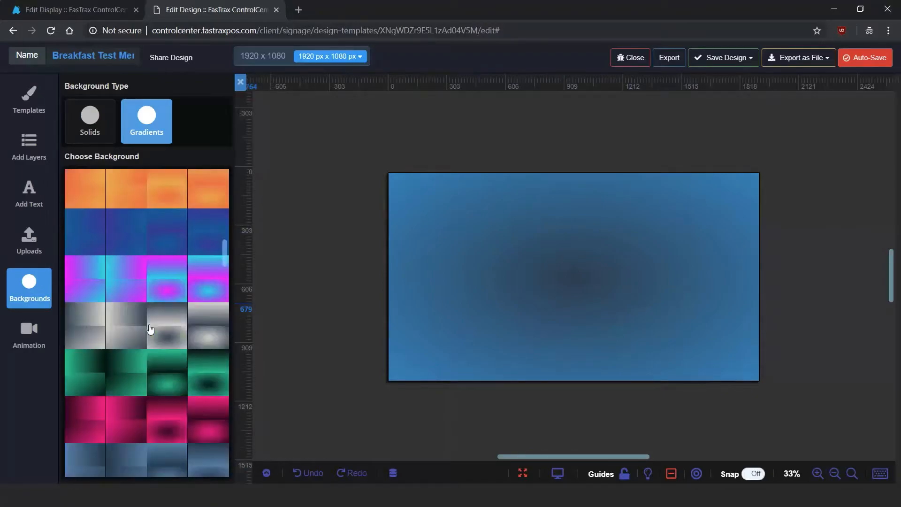
scroll(150, 332, "up", 3)
left_click(170, 300)
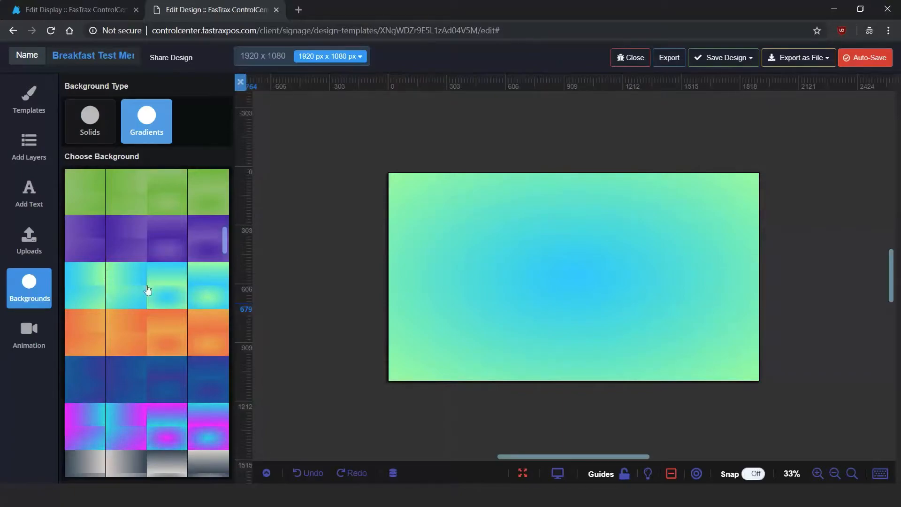
Set the background to the radial gradient with a green centre and blue edges
scroll(146, 292, "down", 6)
scroll(148, 294, "down", 5)
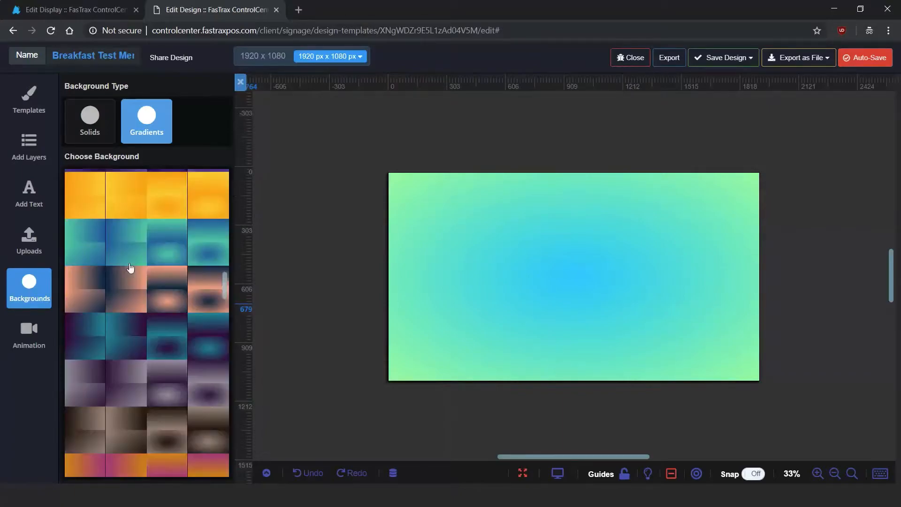
left_click(177, 258)
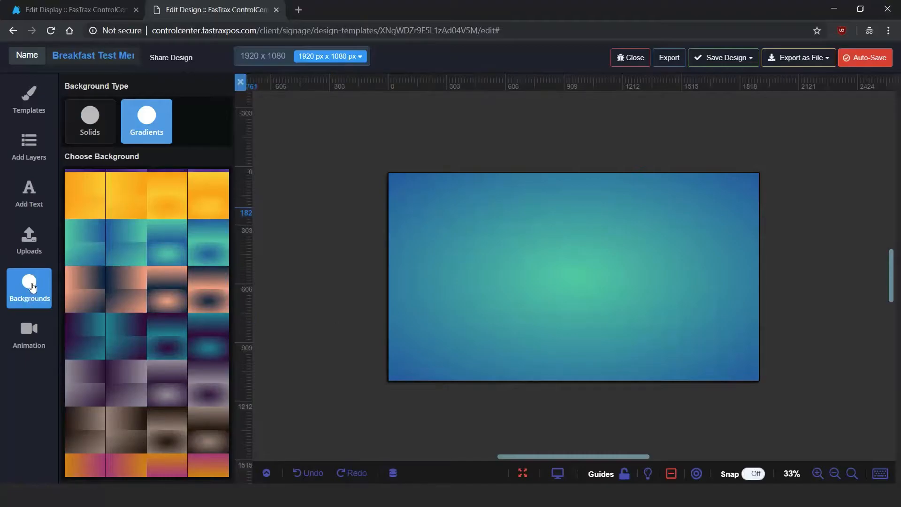
Browse the upload folders and look through the images stored in the Default folder
left_click(33, 247)
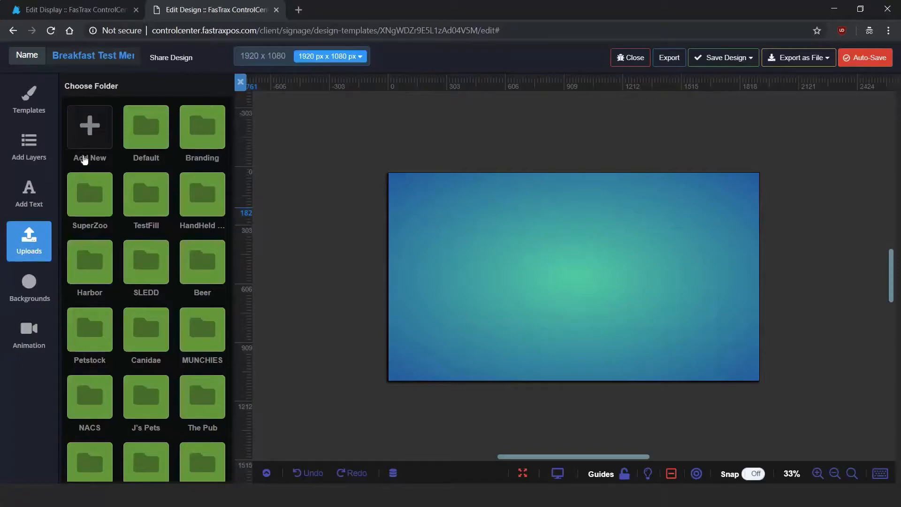
scroll(117, 164, "down", 2)
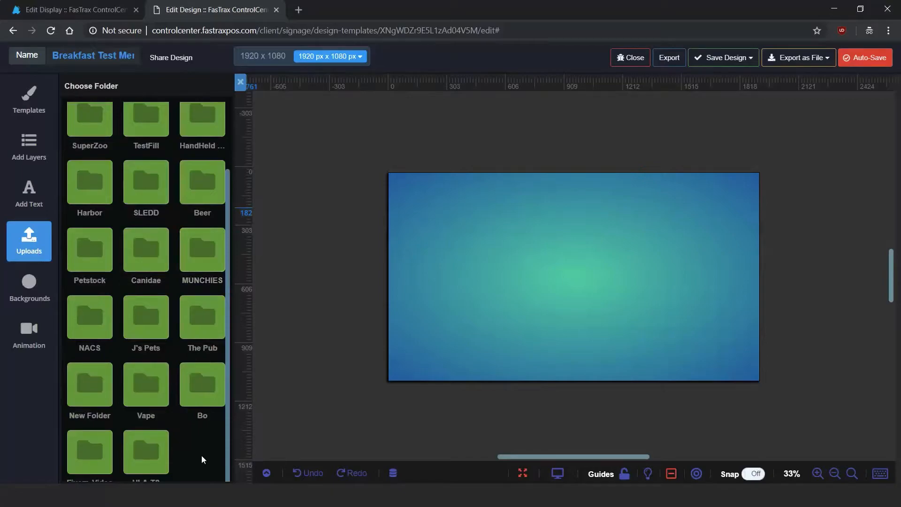
scroll(193, 446, "up", 2)
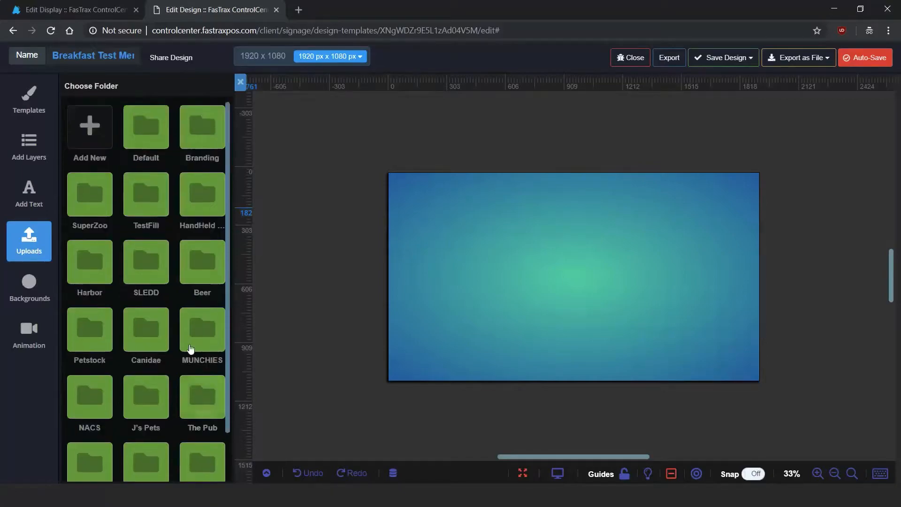
left_click(141, 123)
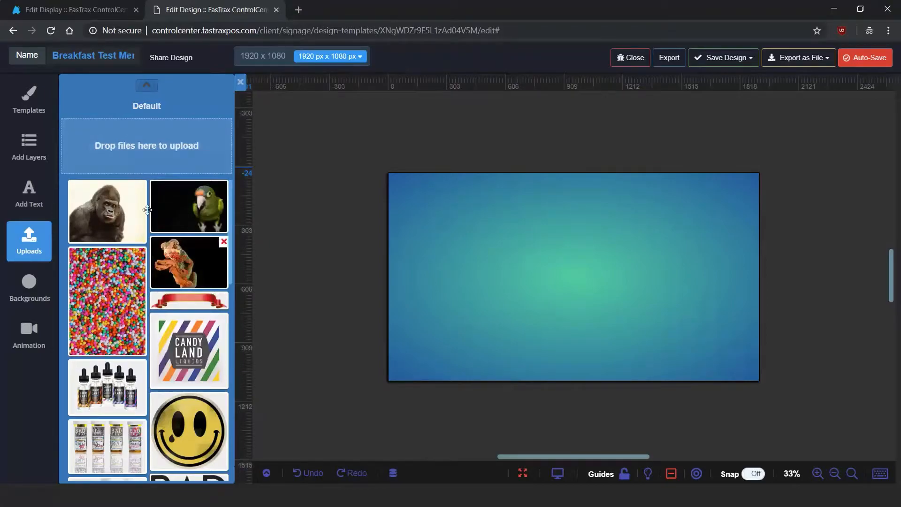
scroll(153, 259, "down", 5)
scroll(153, 259, "down", 10)
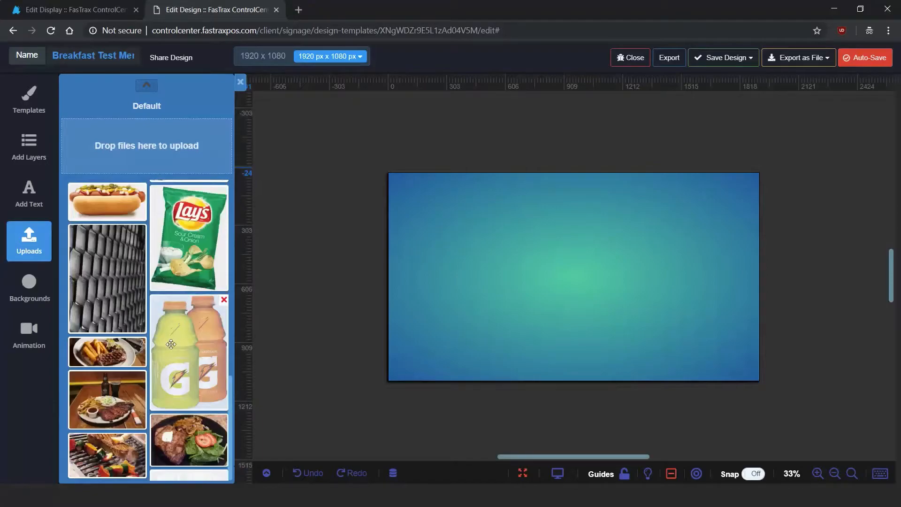
scroll(172, 343, "up", 5)
scroll(174, 347, "up", 5)
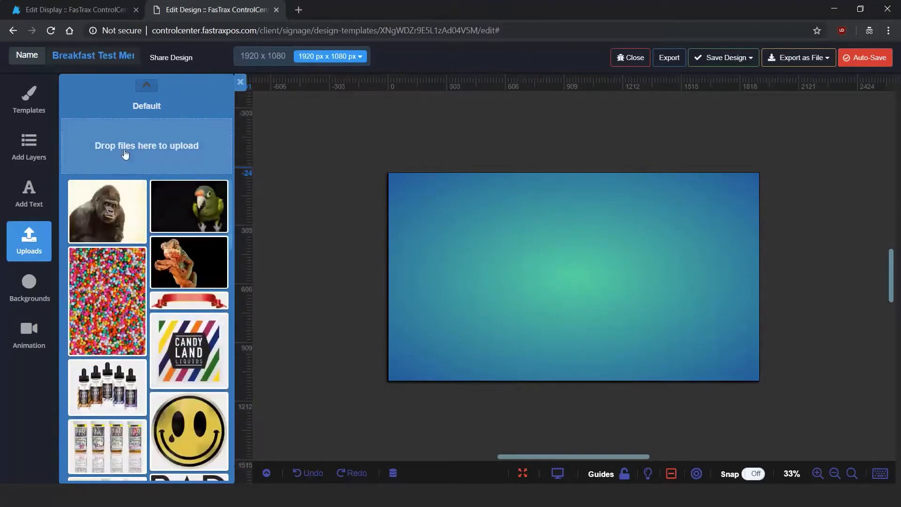
Check the contents of the Branding upload folder and return to the folder list
left_click(148, 91)
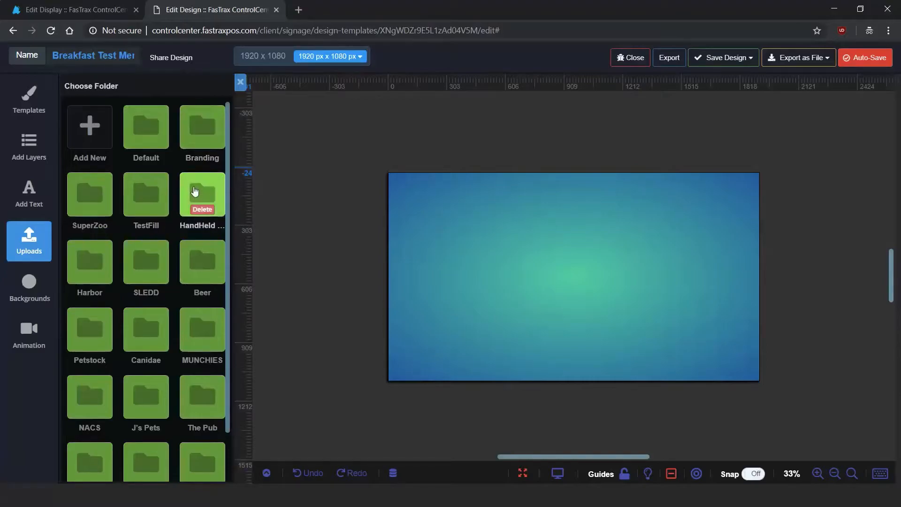
left_click(209, 125)
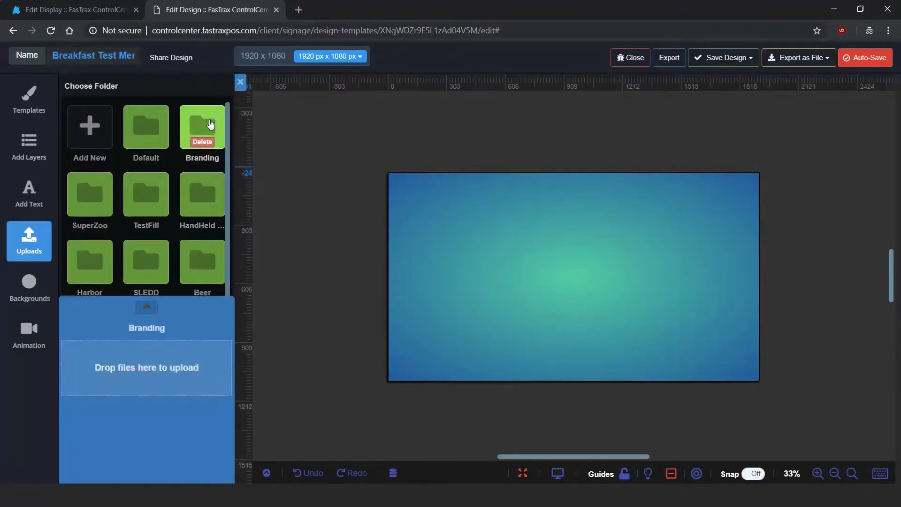
left_click(147, 86)
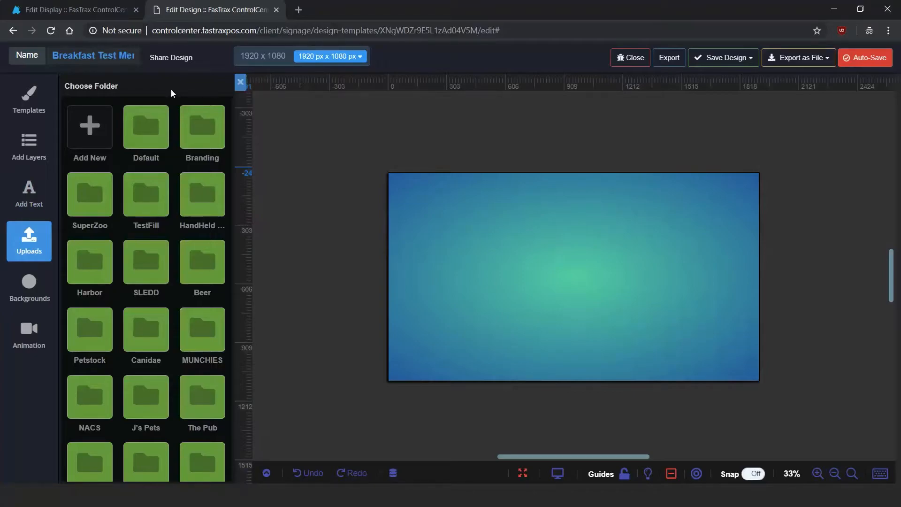
Open the MUNCHIES upload folder to show its images
left_click(34, 201)
left_click(31, 237)
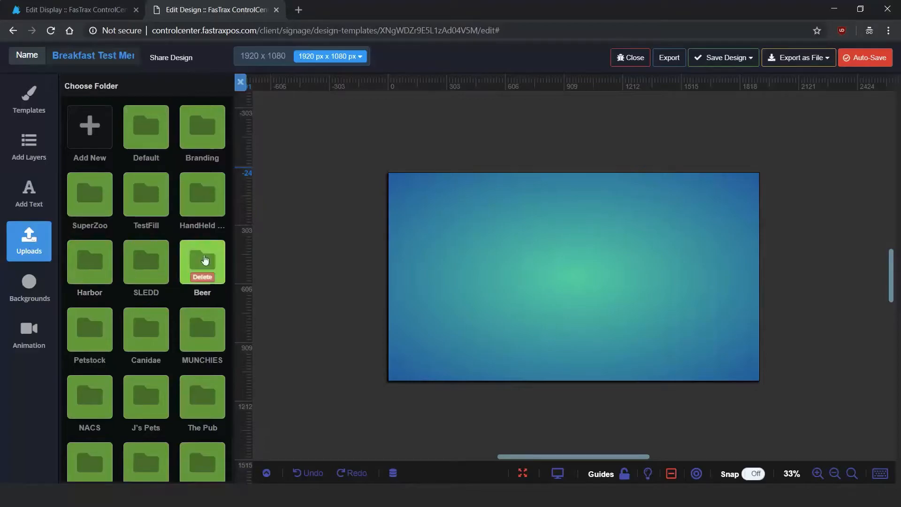
scroll(205, 257, "down", 2)
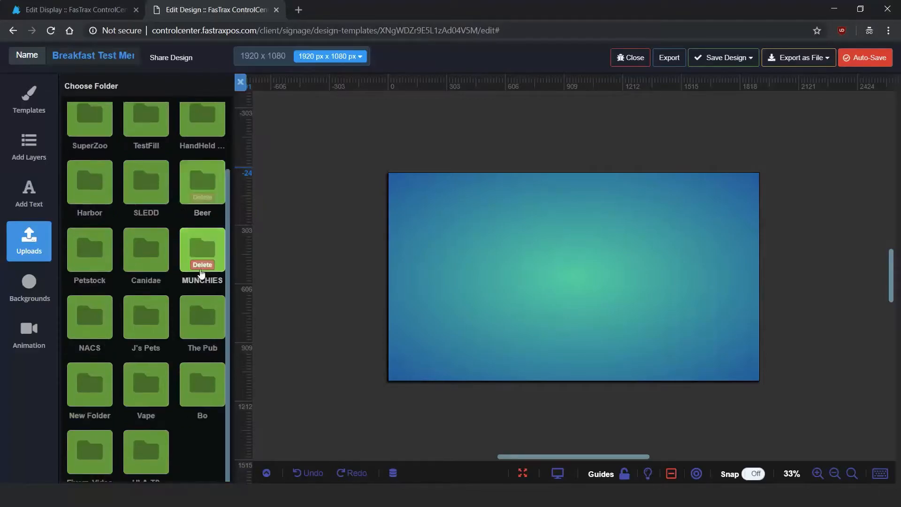
left_click(212, 245)
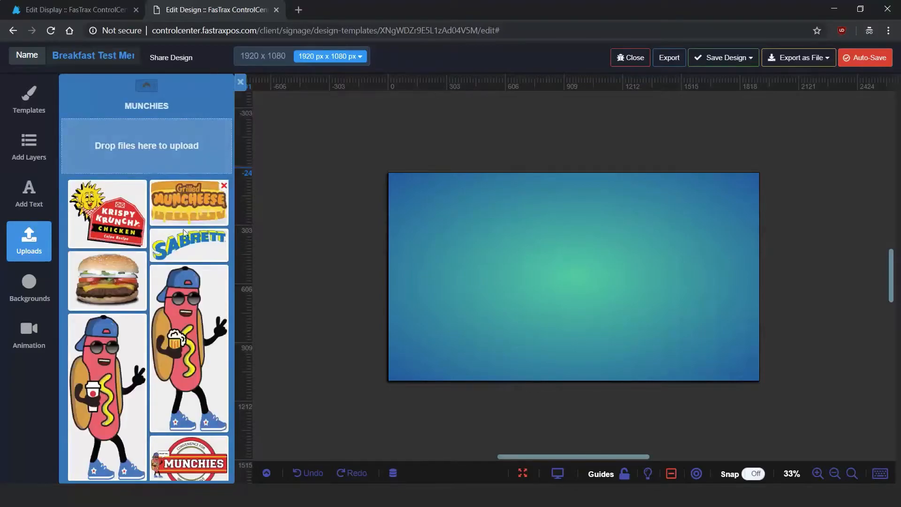
Look through the images stored in the MUNCHIES upload folder
scroll(198, 233, "down", 3)
scroll(198, 233, "down", 5)
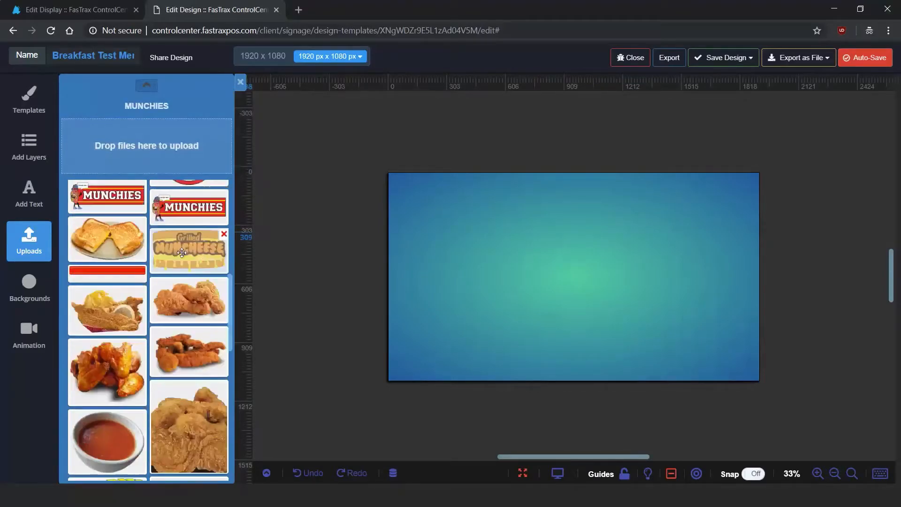
scroll(206, 248, "down", 8)
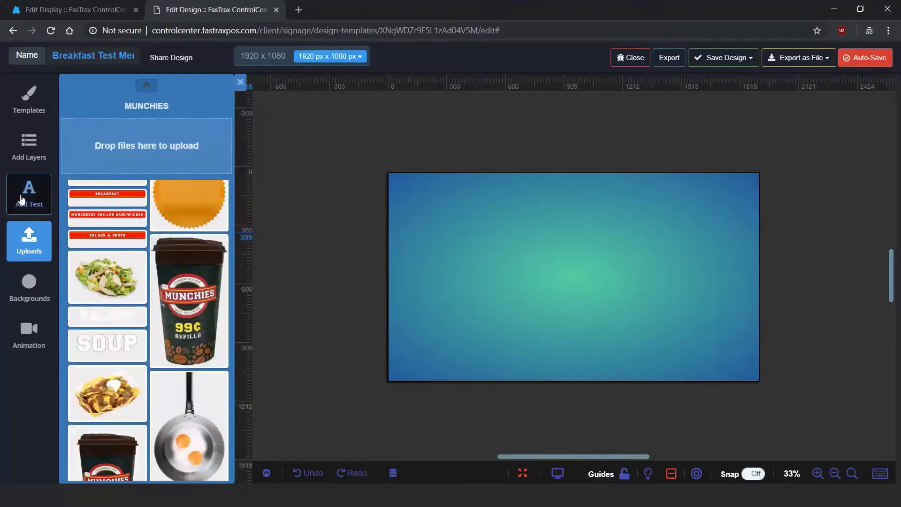
left_click(26, 199)
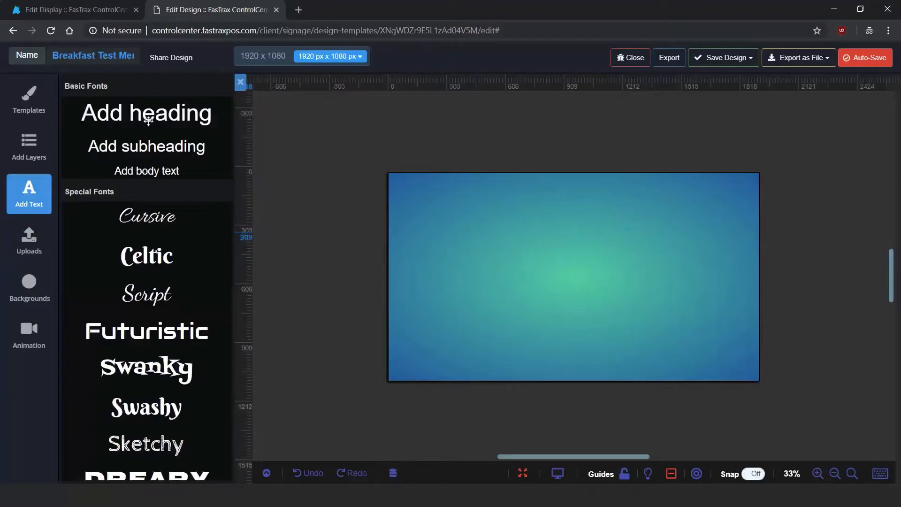
left_click(151, 150)
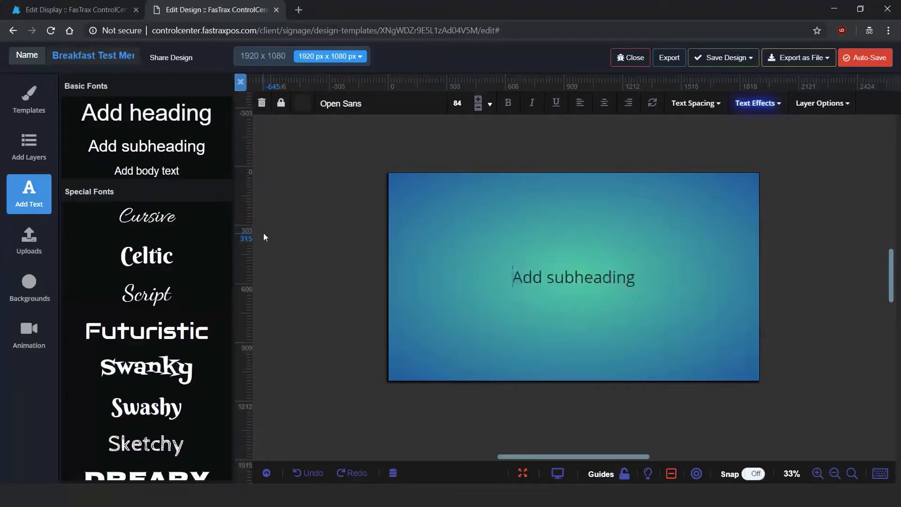
double_click(551, 279)
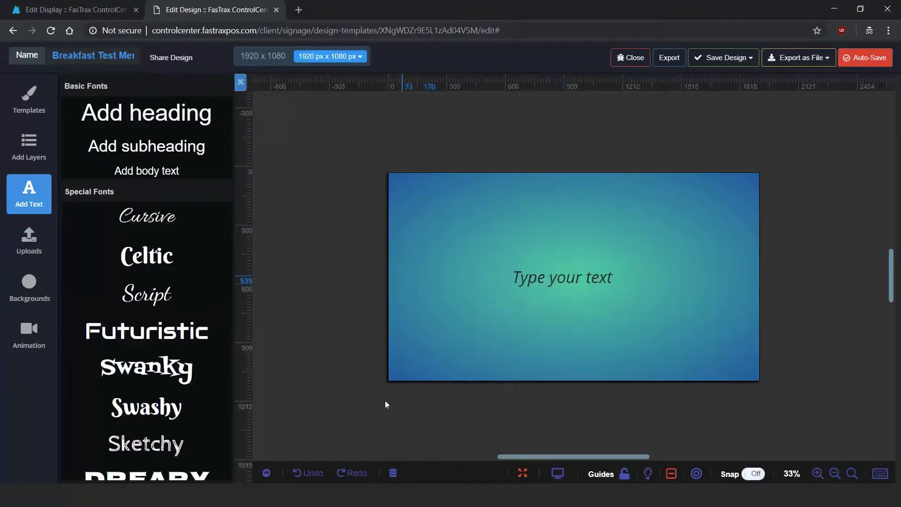
left_click(266, 472)
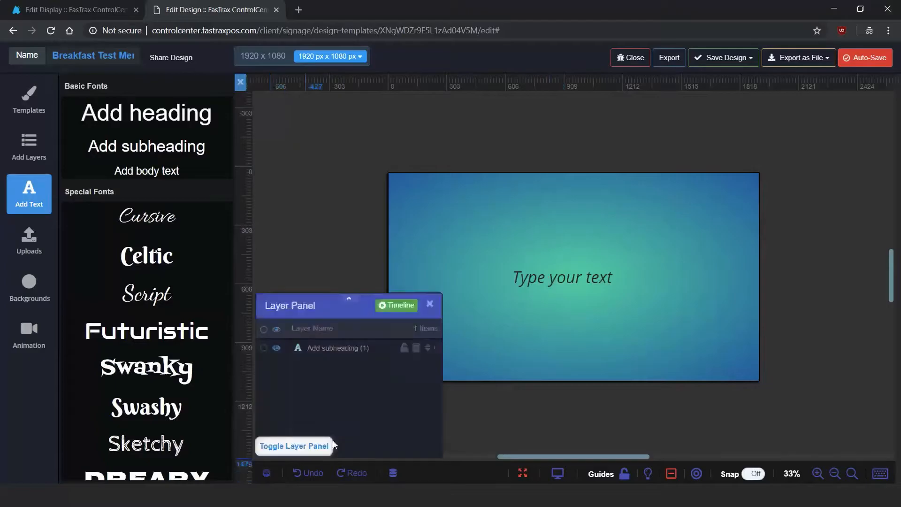
left_click(416, 348)
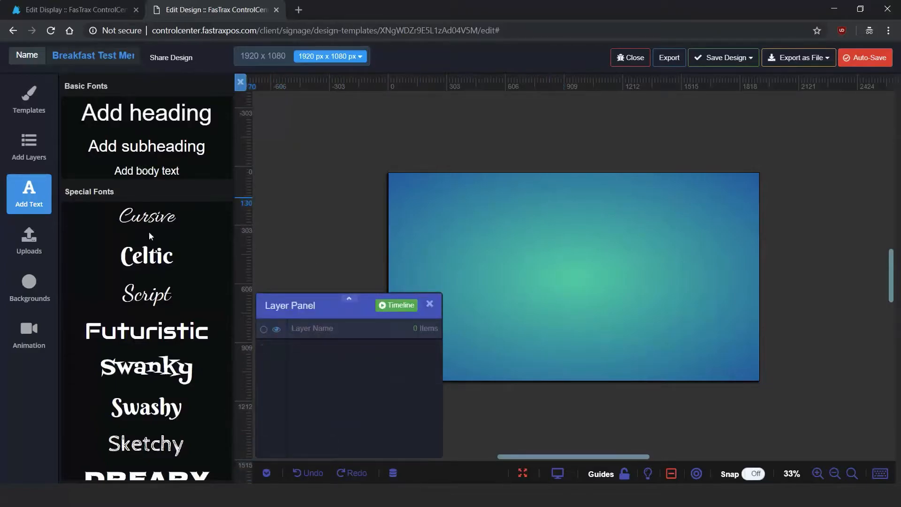
Add a text layer in the Heavy special font and place it near the canvas's upper edge
scroll(147, 284, "down", 3)
scroll(146, 282, "down", 6)
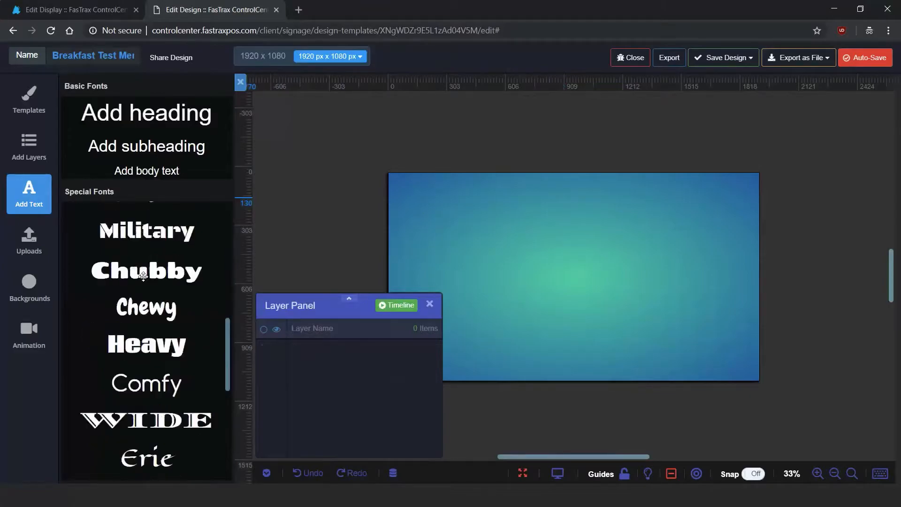
scroll(150, 271, "down", 2)
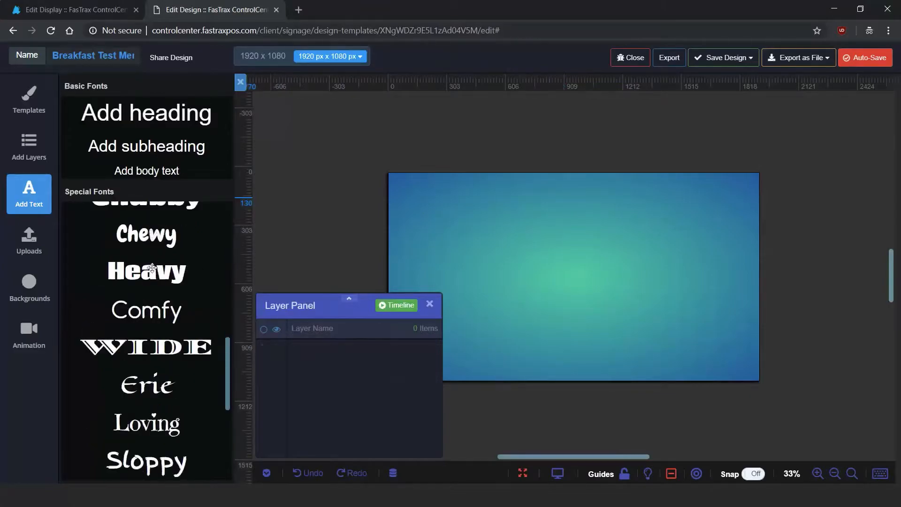
left_click(157, 274)
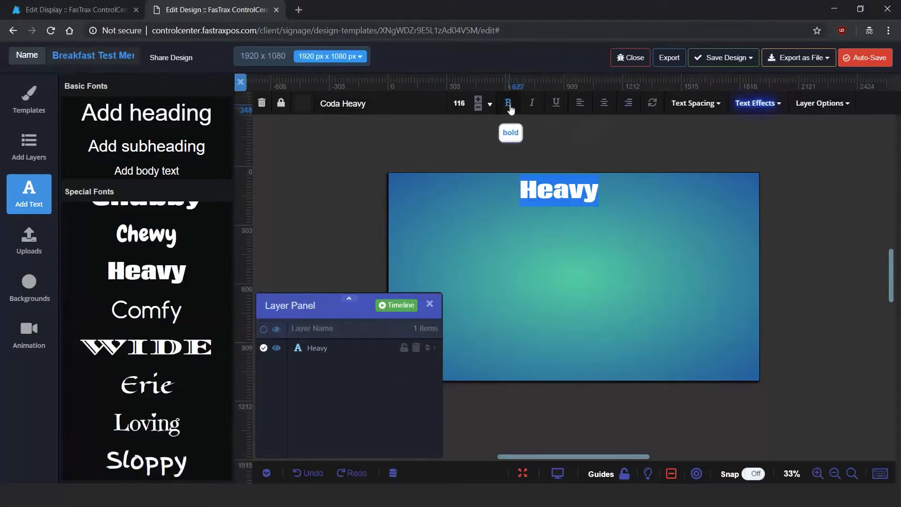
Try the italic and underline styles on the "Heavy" text and view the available fonts
left_click(532, 104)
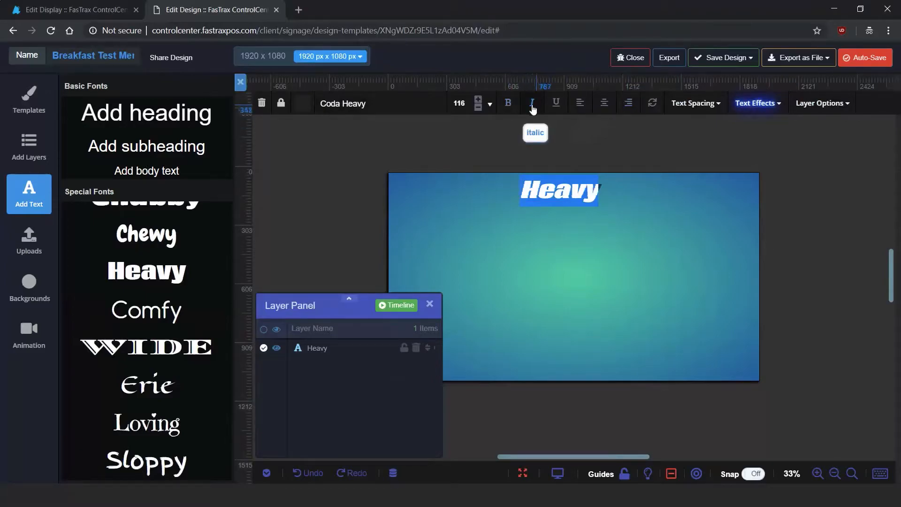
left_click(532, 104)
left_click(557, 108)
left_click(561, 108)
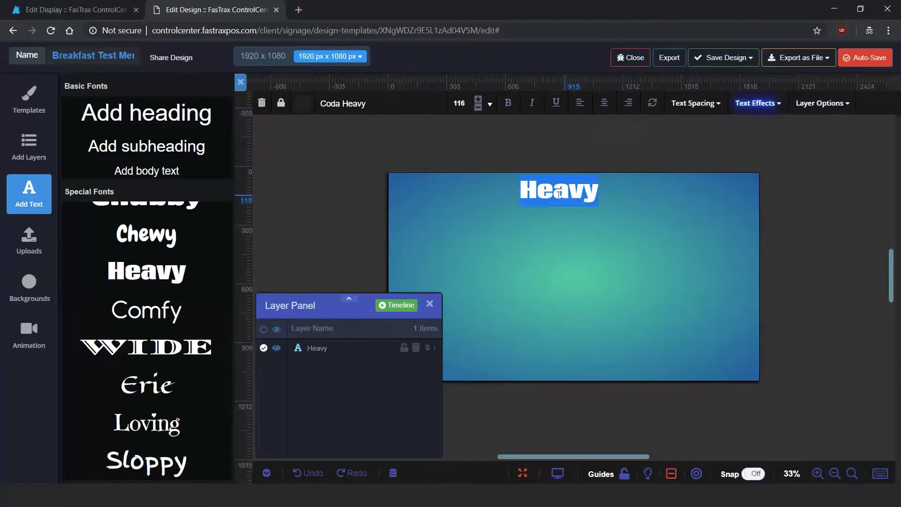
left_click(358, 106)
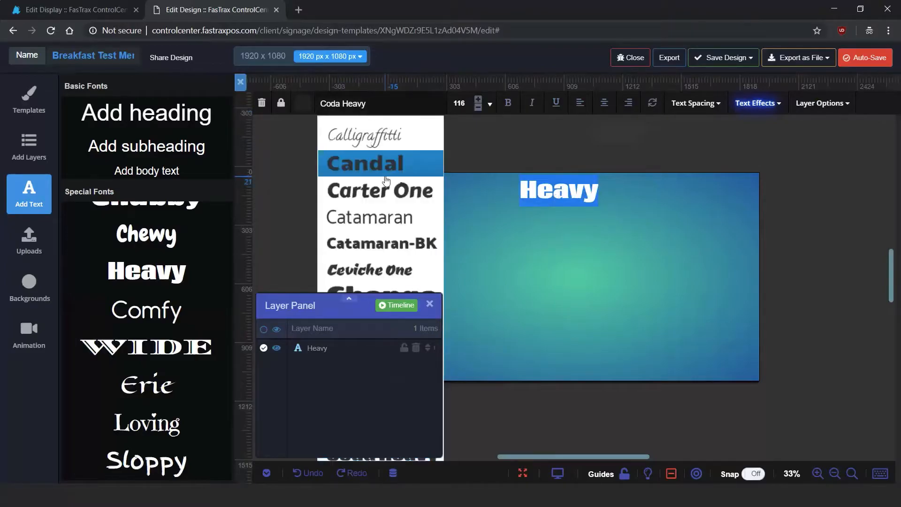
Set the colour of the selected "Heavy" characters to red (#f00) and deselect the text
left_click(303, 110)
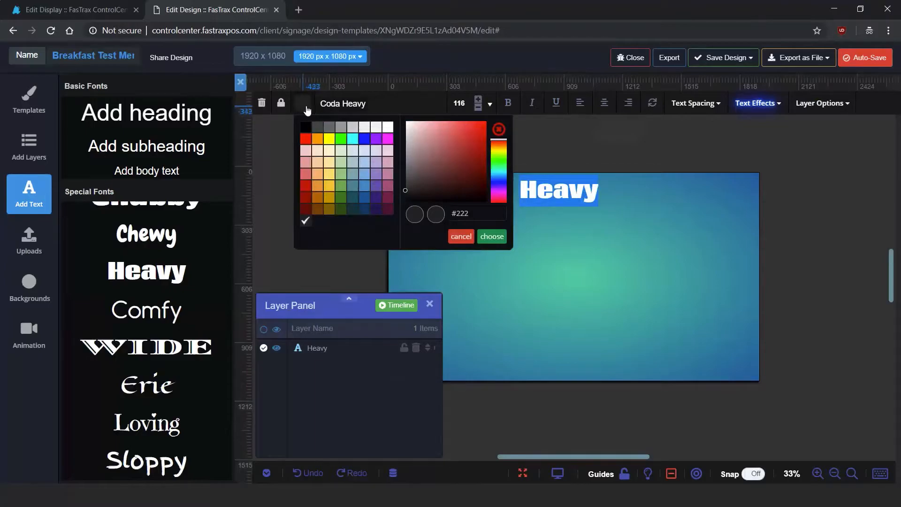
left_click(305, 139)
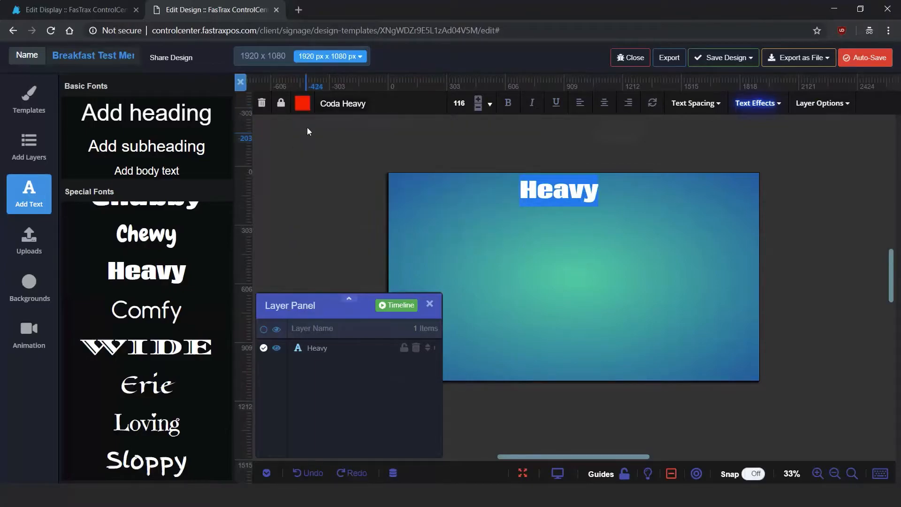
left_click(303, 104)
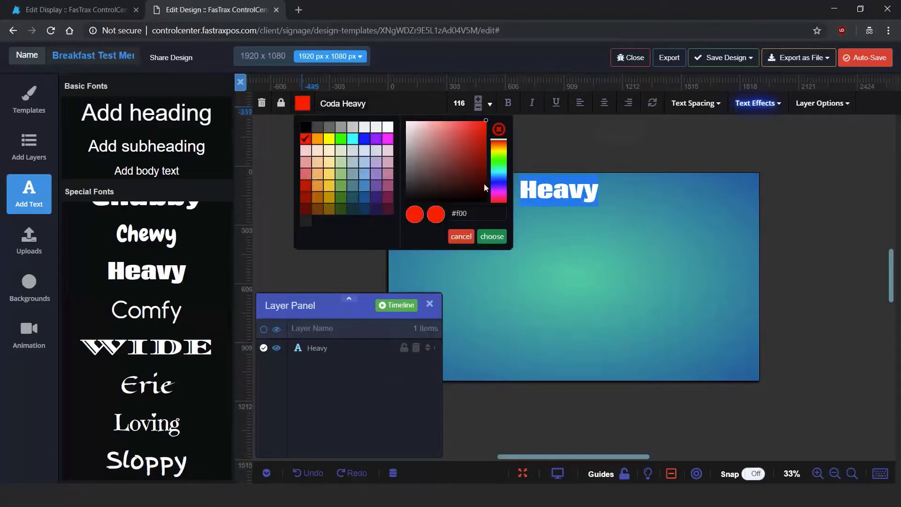
left_click(300, 105)
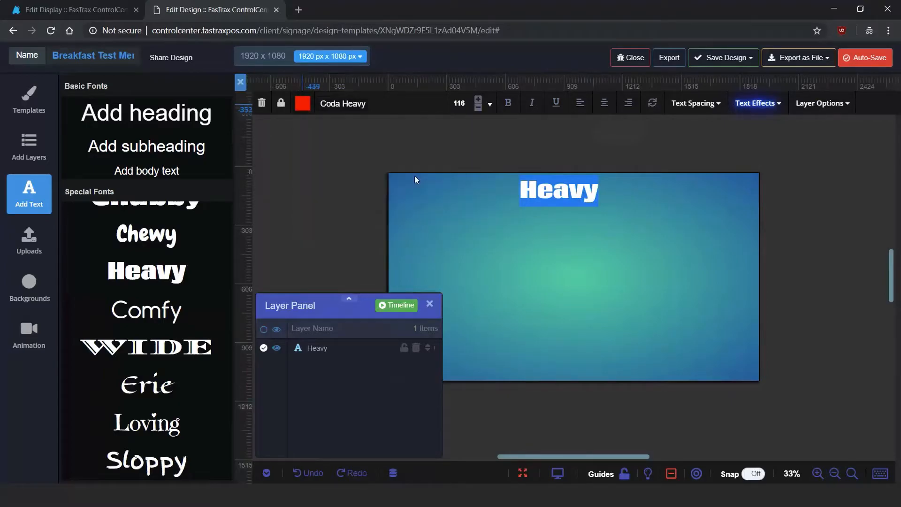
left_click(415, 177)
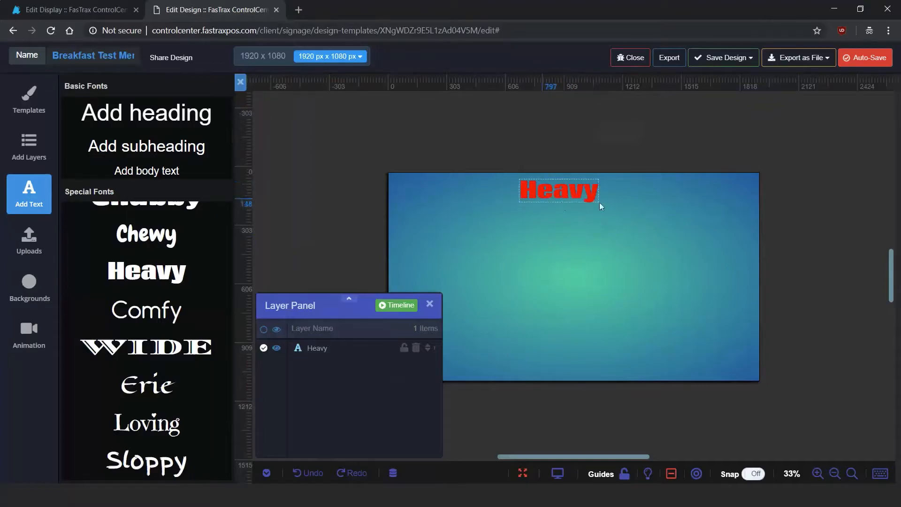
Apply red to the whole "Heavy" text object and check the colour shown when its characters are selected
left_click(544, 204)
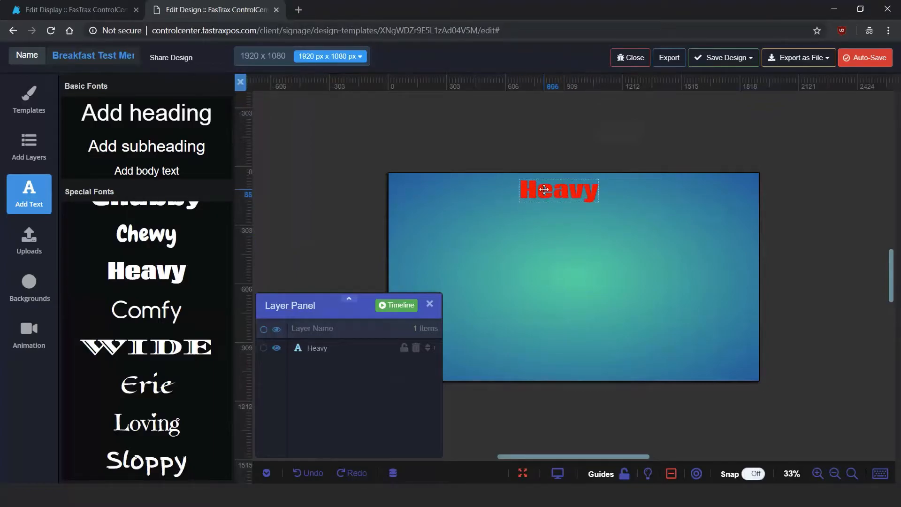
left_click(595, 190)
left_click(303, 105)
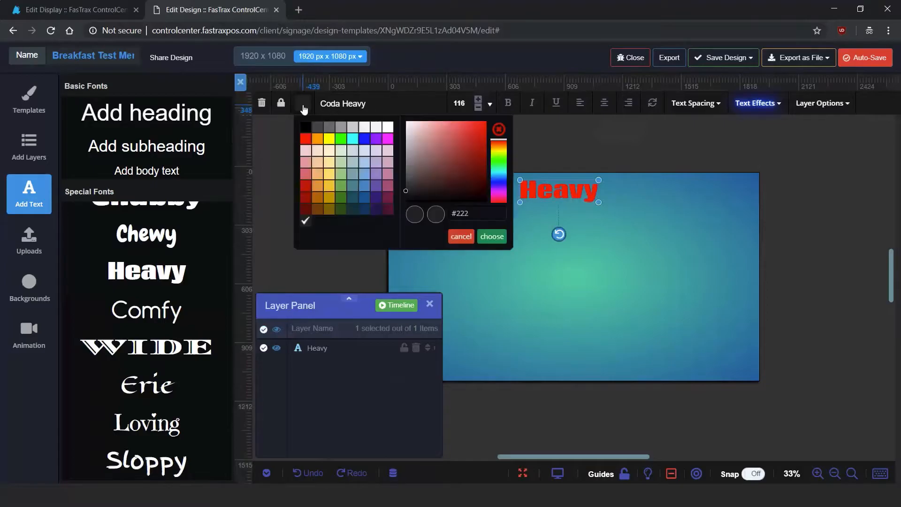
left_click(305, 139)
left_click(531, 218)
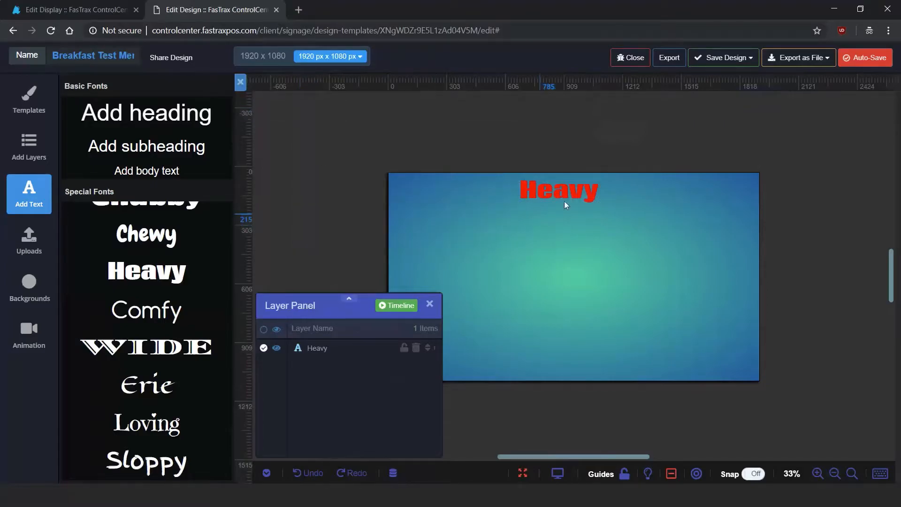
left_click(564, 201)
double_click(568, 197)
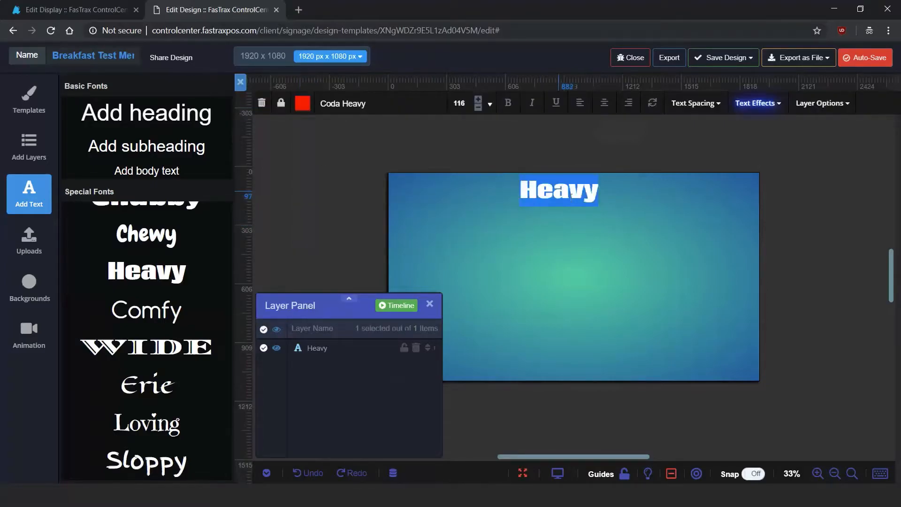
left_click(494, 191)
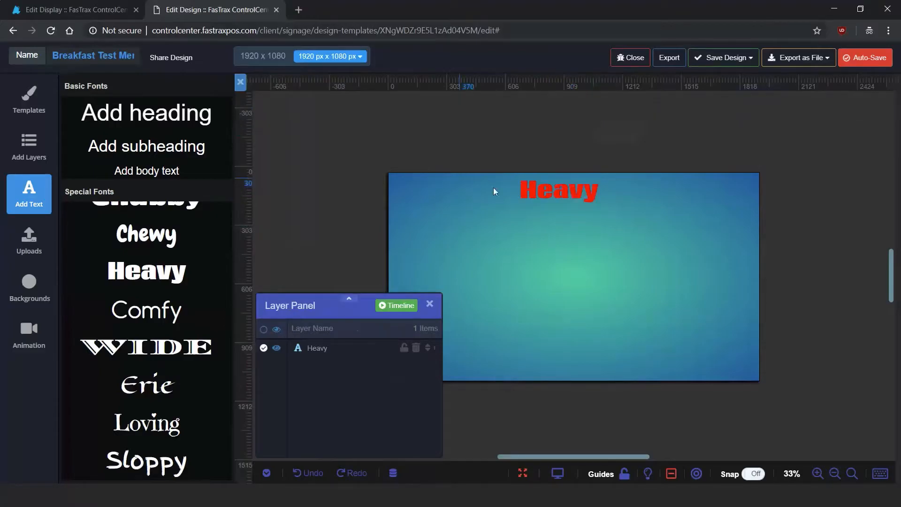
left_click(558, 193)
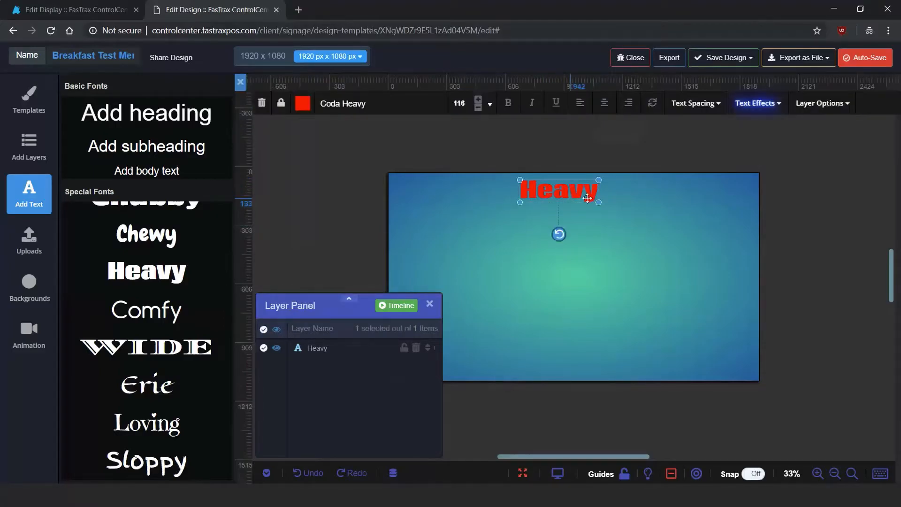
Nudge the "Heavy" text slightly upward and recolour its characters blue
left_click_drag(584, 192, 582, 191)
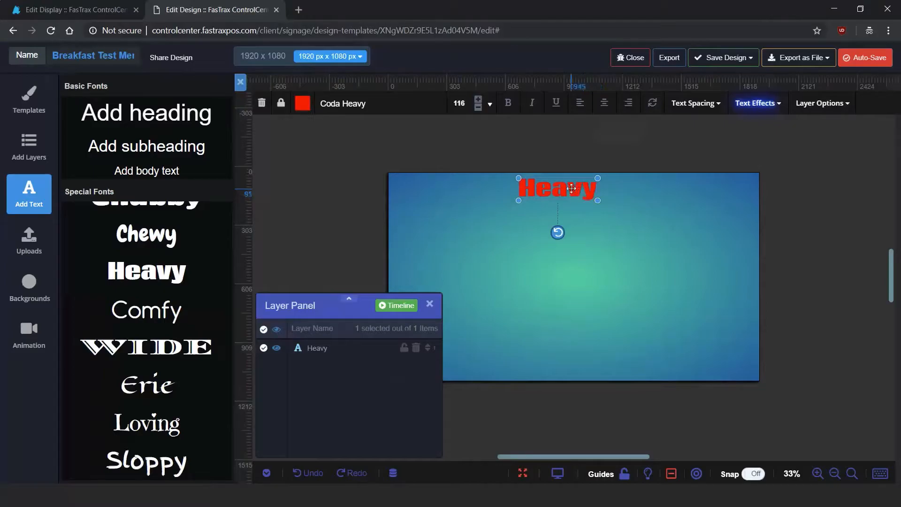
double_click(571, 188)
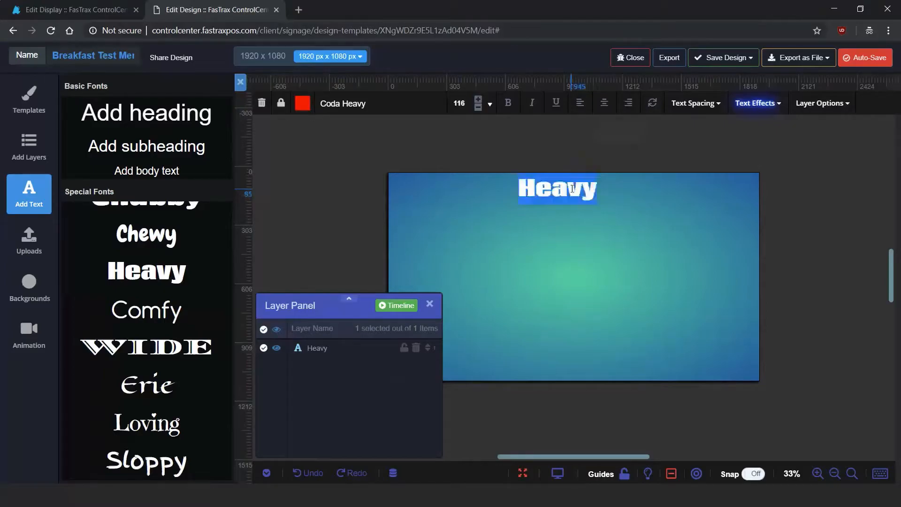
left_click(303, 104)
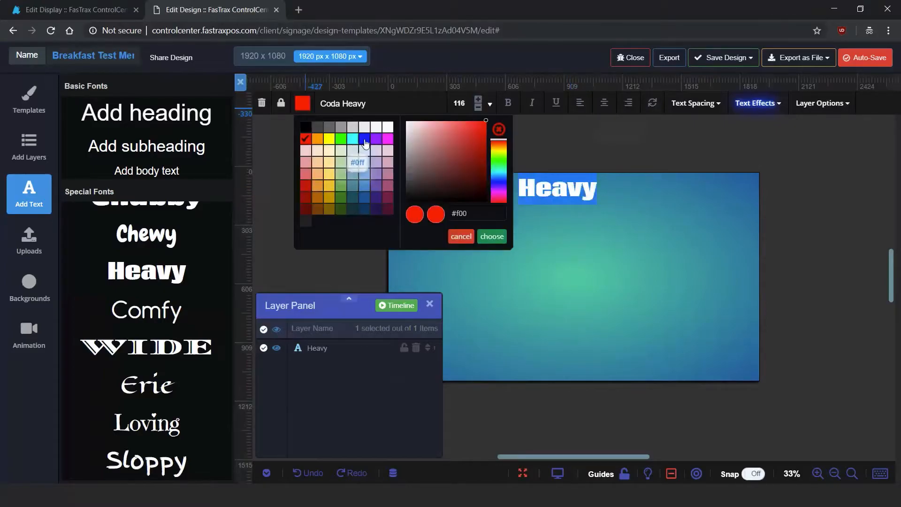
left_click(358, 151)
left_click(462, 202)
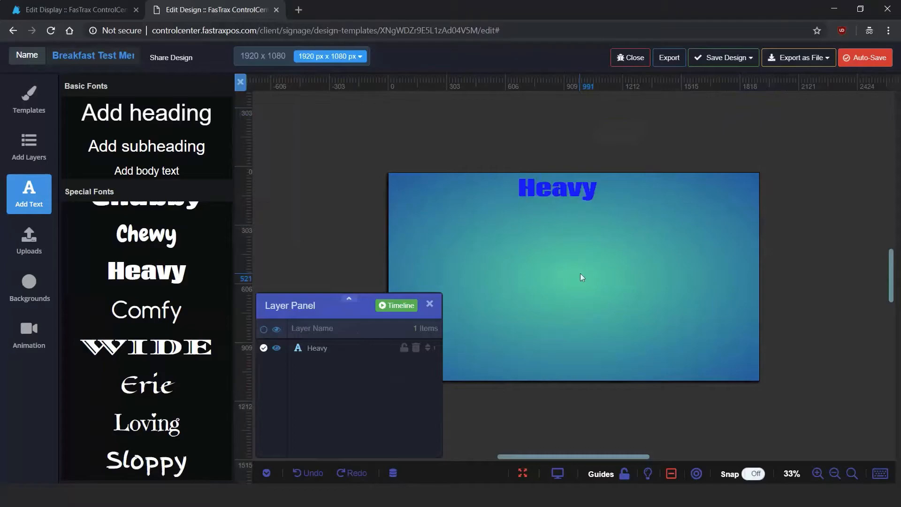
Replace the "Heavy" text with "Breakfast Menu" and underline the whole heading
left_click(561, 193)
double_click(565, 187)
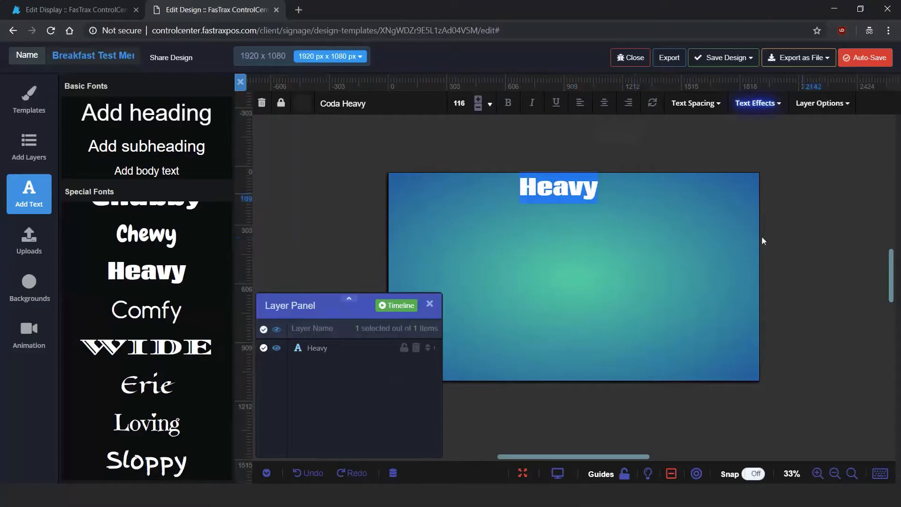
left_click(714, 241)
left_click(571, 188)
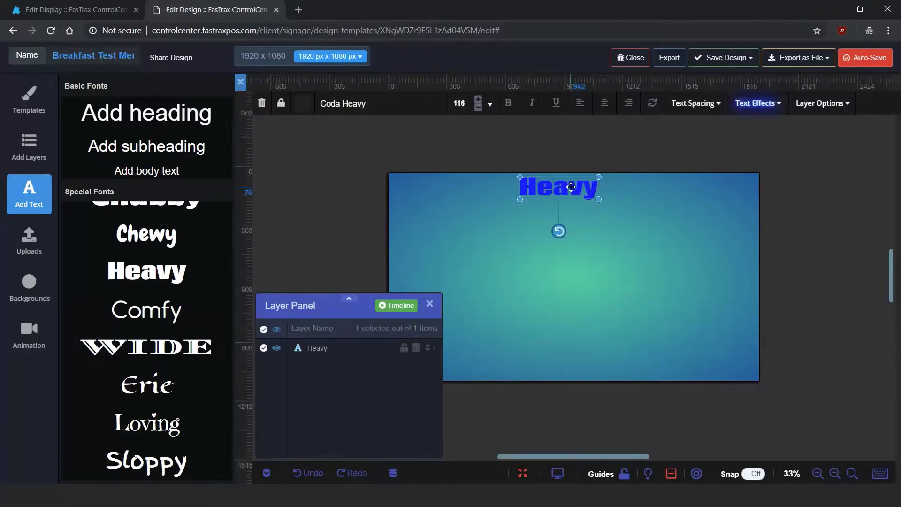
double_click(571, 187)
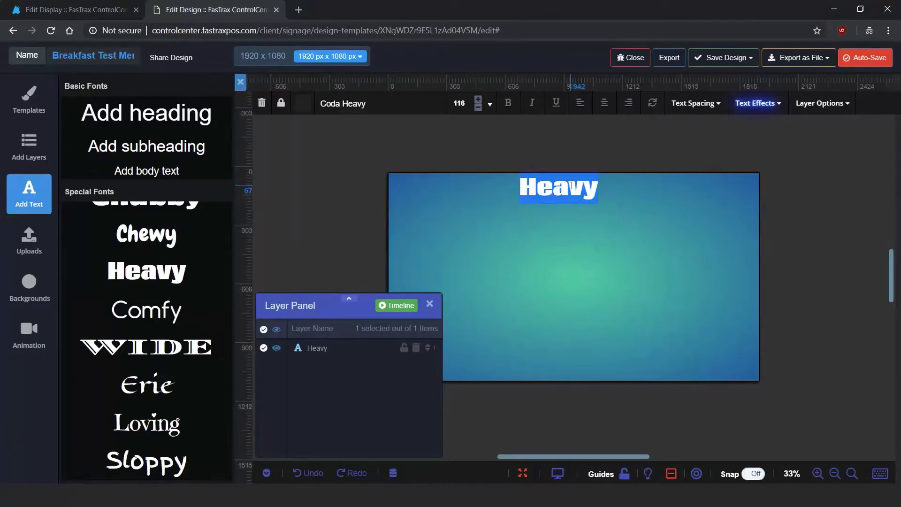
type("Brea")
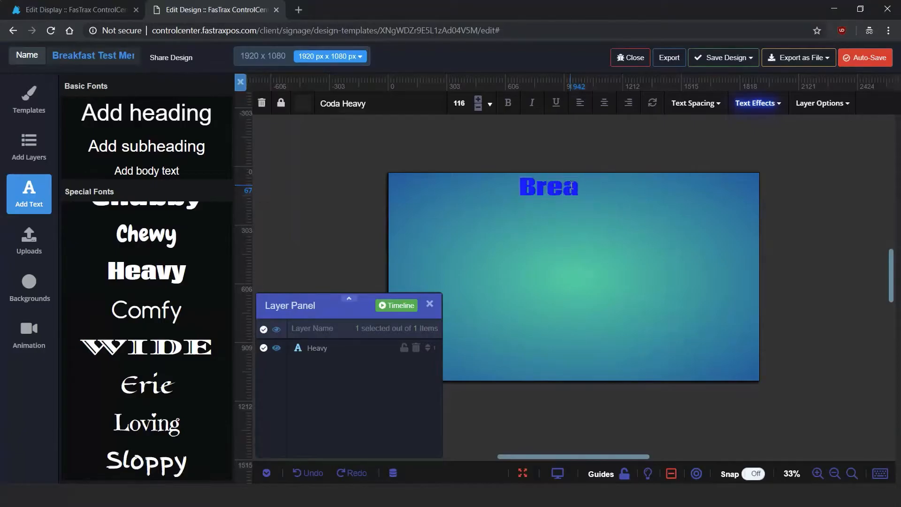
type("kfast Menu")
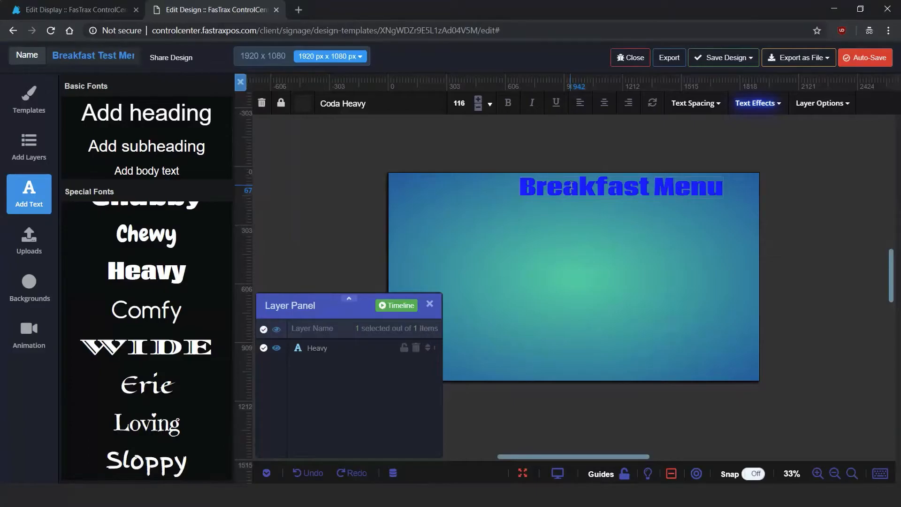
triple_click(599, 193)
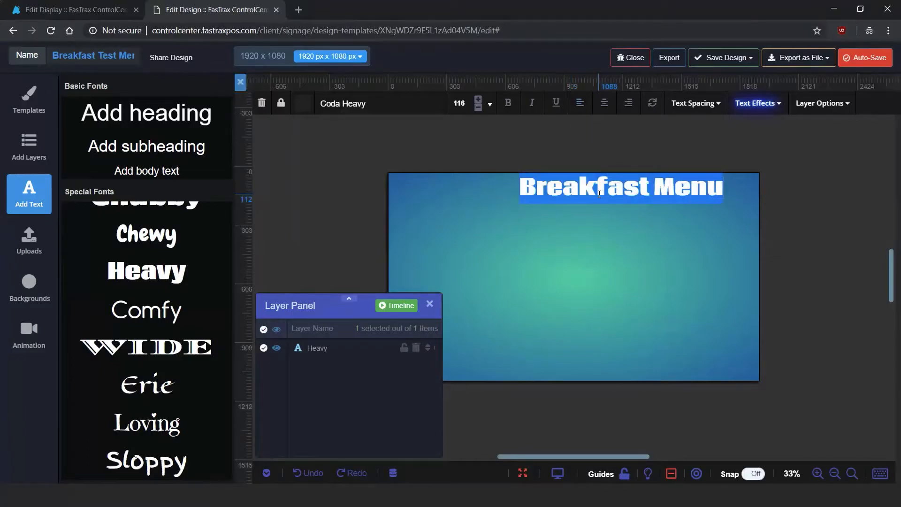
left_click(557, 103)
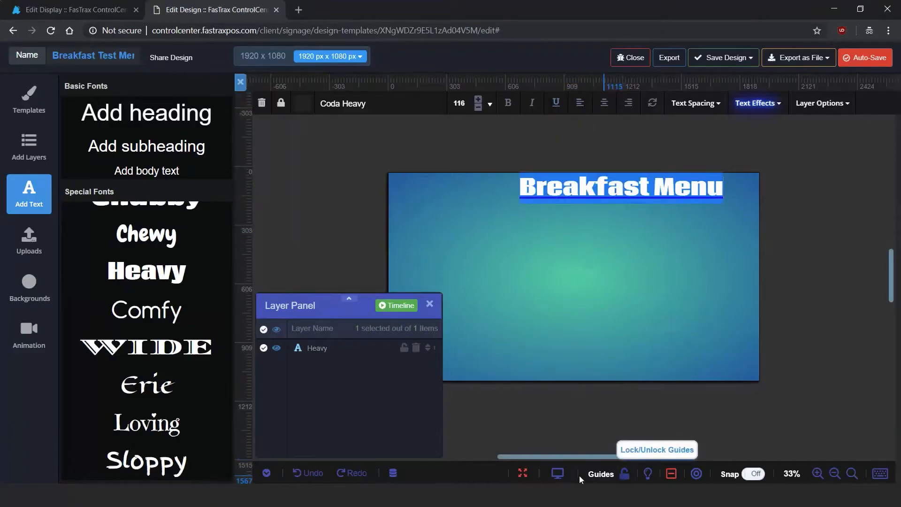
Turn on snapping, centre the "Breakfast Menu" heading horizontally near the canvas's upper edge, and deselect it
left_click(753, 474)
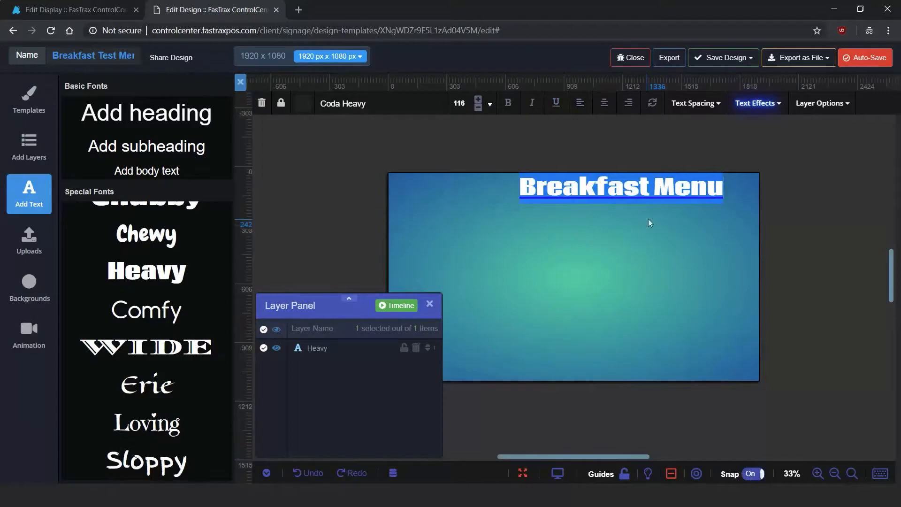
double_click(650, 193)
left_click(654, 214)
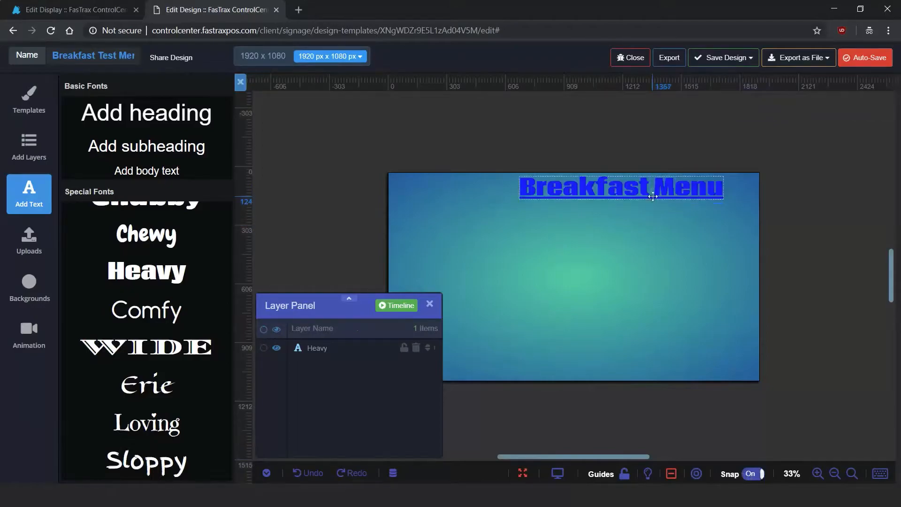
mouse_move(659, 196)
left_mouse_down()
mouse_move(651, 206)
mouse_move(650, 195)
mouse_move(606, 194)
left_mouse_up()
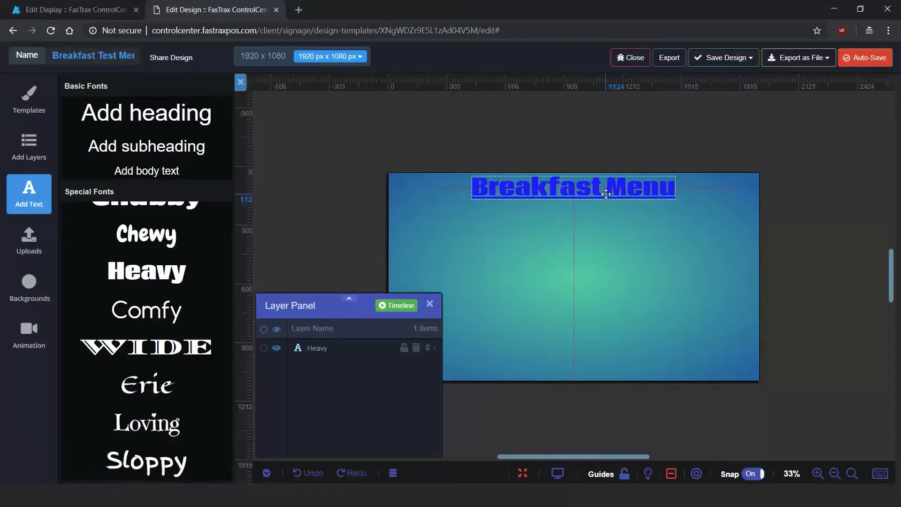
mouse_move(605, 194)
left_mouse_down()
mouse_move(606, 289)
mouse_move(606, 196)
left_mouse_up()
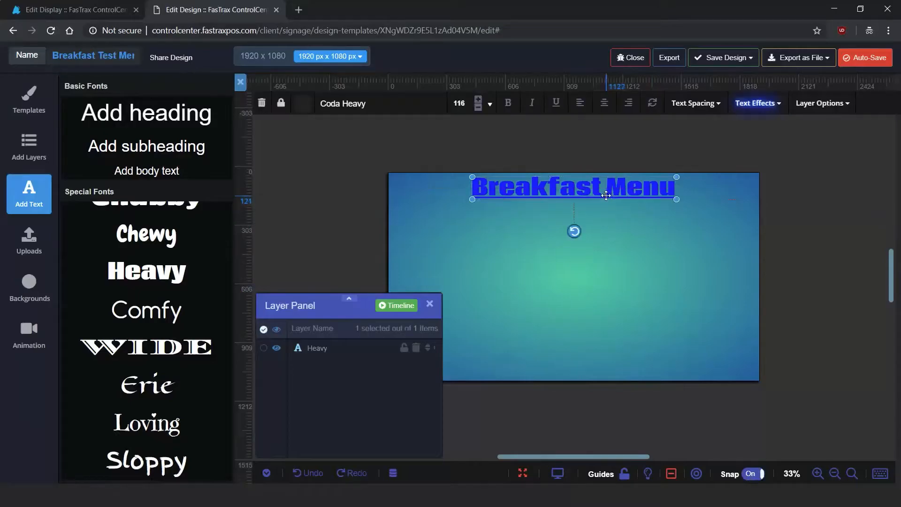
left_click(627, 289)
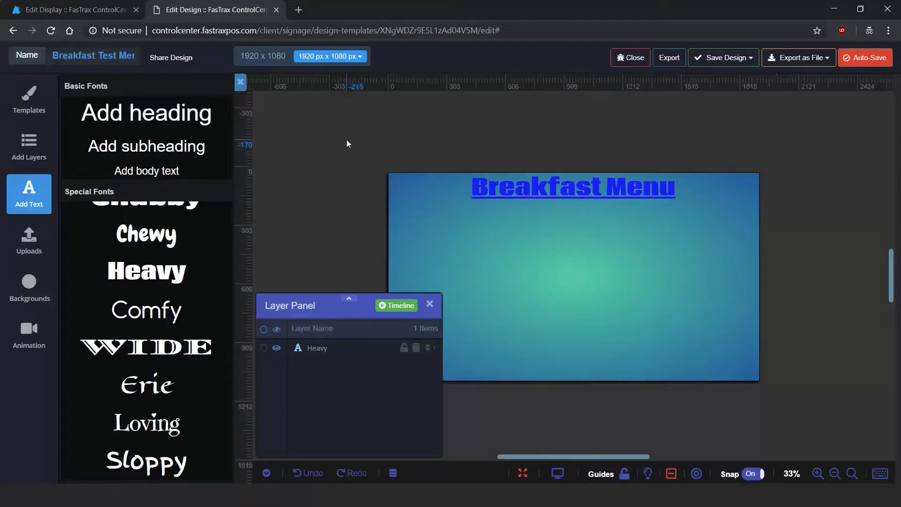
Browse the image layer categories from Standard through Chalkboard Style and examine the Food images
left_click(35, 153)
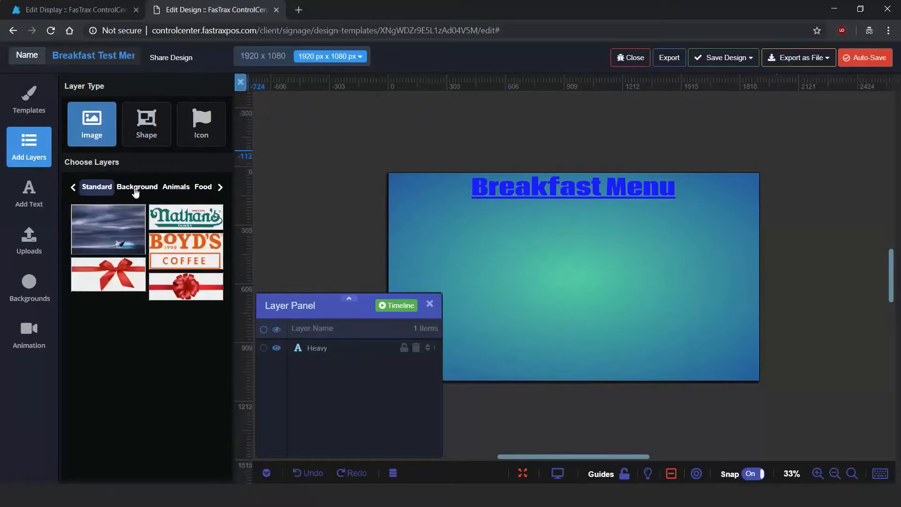
left_click(221, 188)
left_click(221, 189)
left_click(220, 188)
left_click(220, 189)
left_click(220, 188)
left_click(220, 188)
left_click(220, 189)
left_click(221, 189)
left_click(220, 188)
left_click(221, 189)
left_click(221, 188)
left_click(221, 188)
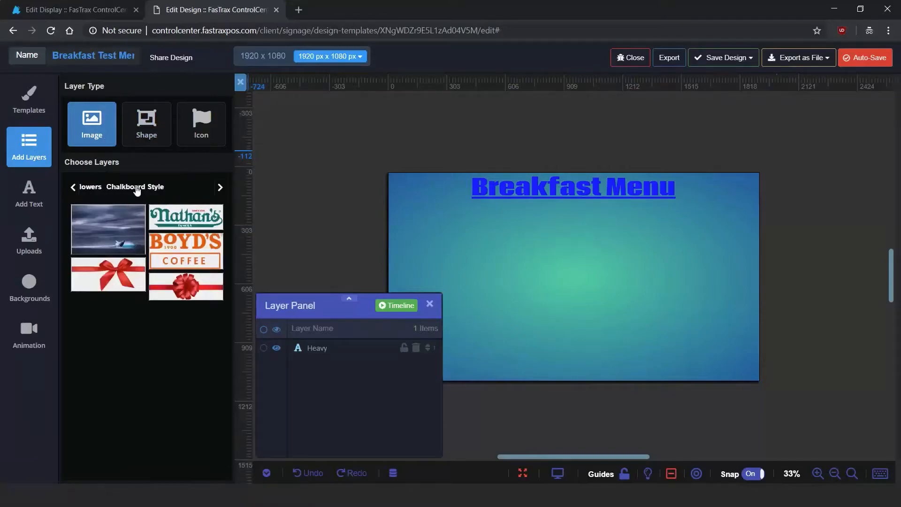
left_click(74, 190)
left_click(74, 190)
left_click(73, 189)
left_click(74, 190)
left_click(74, 189)
left_click(73, 190)
left_click(74, 189)
left_click(74, 189)
left_click(157, 187)
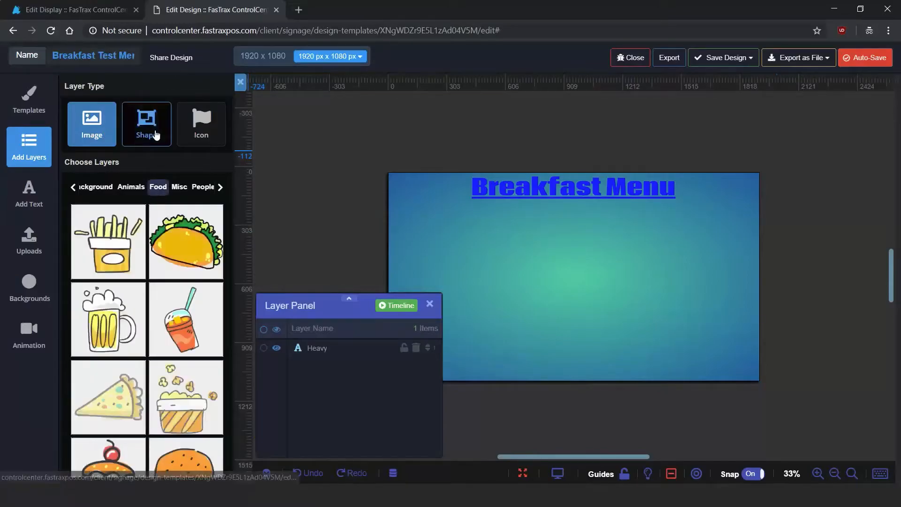
Browse the shape layer categories, including Star Burst, Arrows, Signs, Divider, Swooshes, Clip Art and Banners
left_click(153, 134)
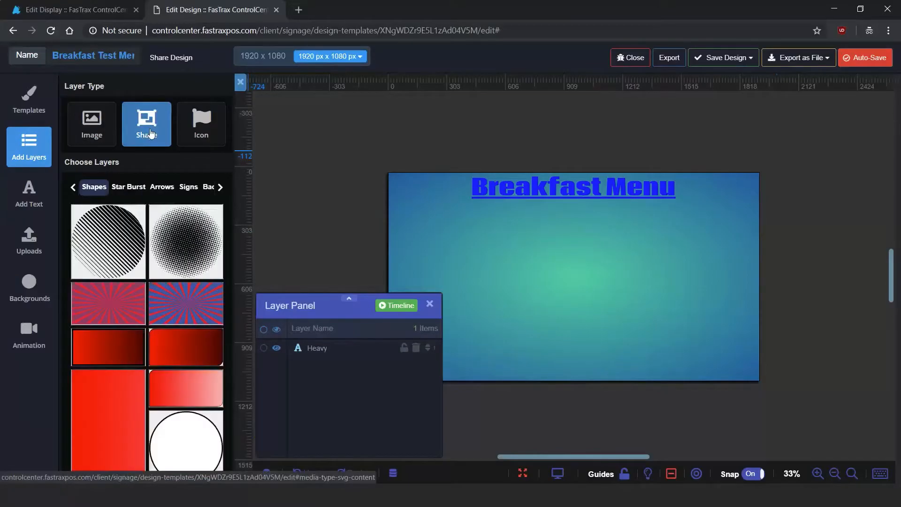
left_click(132, 189)
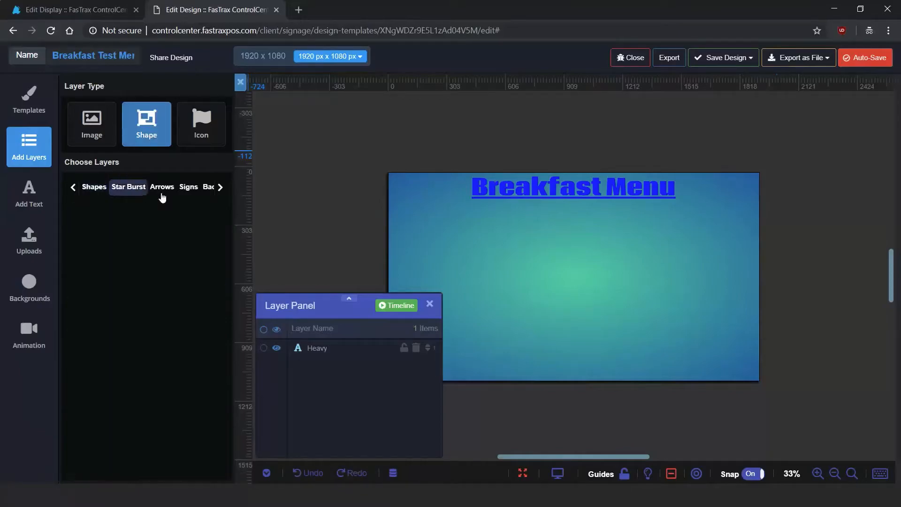
left_click(163, 190)
left_click(190, 190)
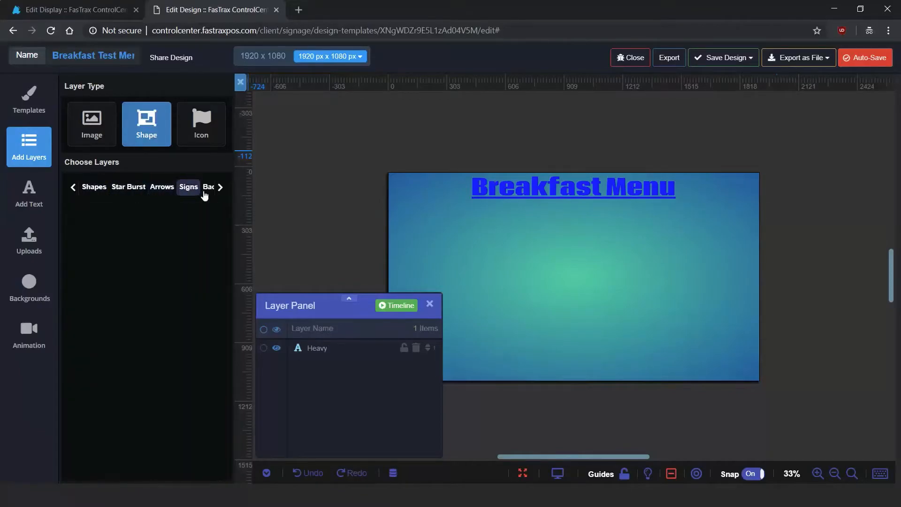
left_click(220, 188)
left_click(220, 188)
left_click(220, 188)
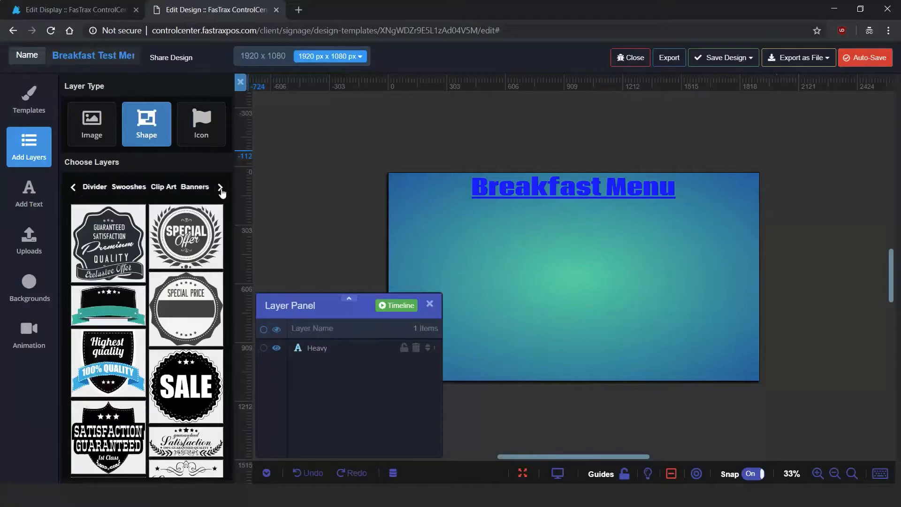
left_click(220, 189)
left_click(221, 188)
left_click(220, 188)
left_click(220, 189)
left_click(220, 188)
left_click(219, 188)
left_click(220, 189)
left_click(220, 188)
Browse the icon layer categories, including Social Media, Credit Cards, Arrows, People, Rating and Travel
left_click(199, 133)
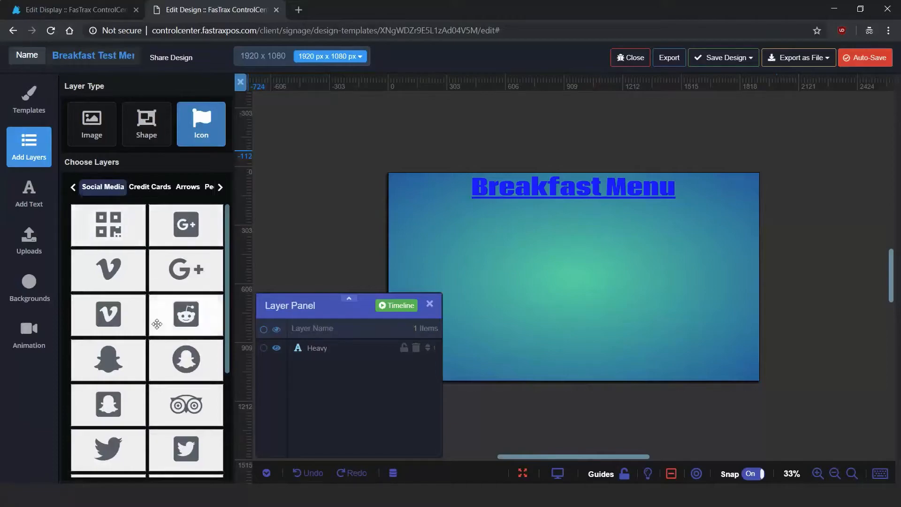
left_click(159, 192)
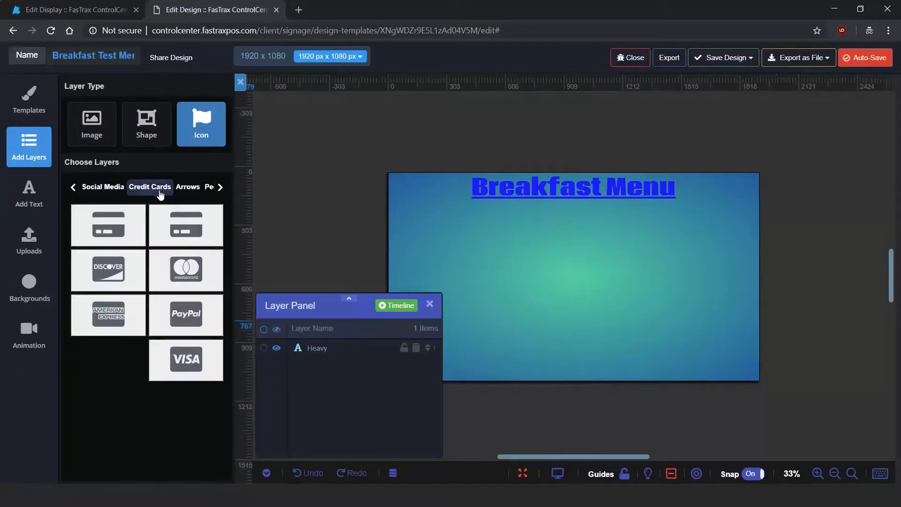
left_click(220, 189)
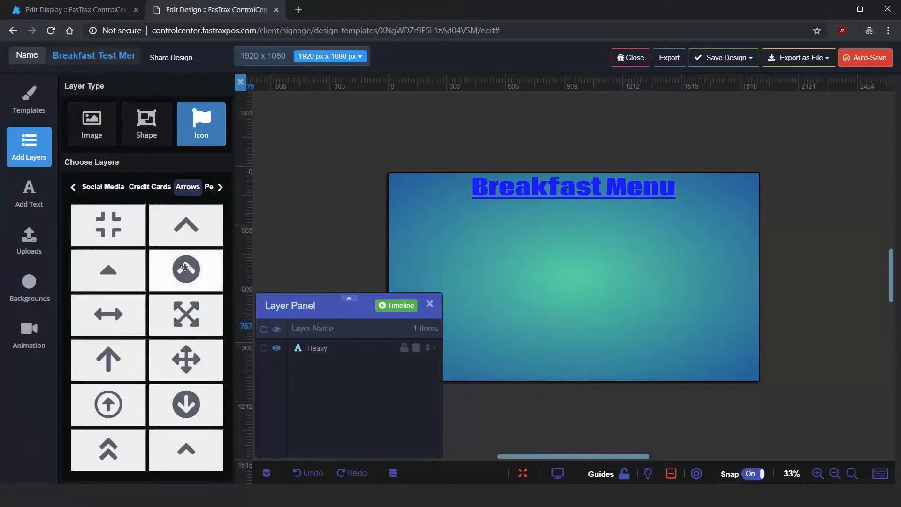
left_click(221, 190)
left_click(221, 191)
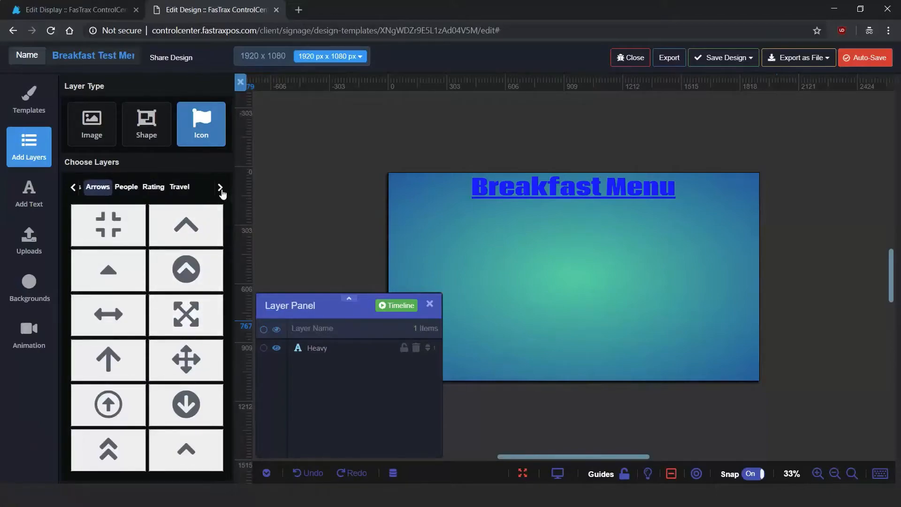
left_click(127, 190)
left_click(155, 193)
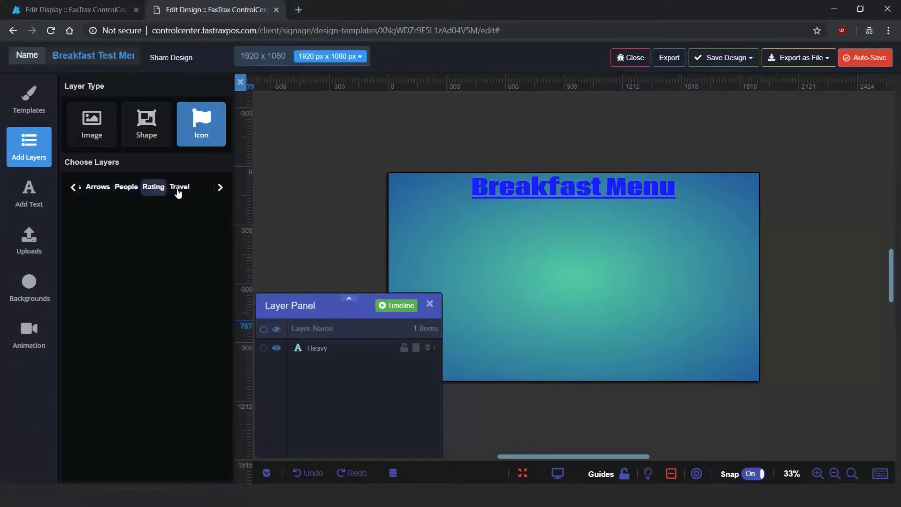
left_click(179, 190)
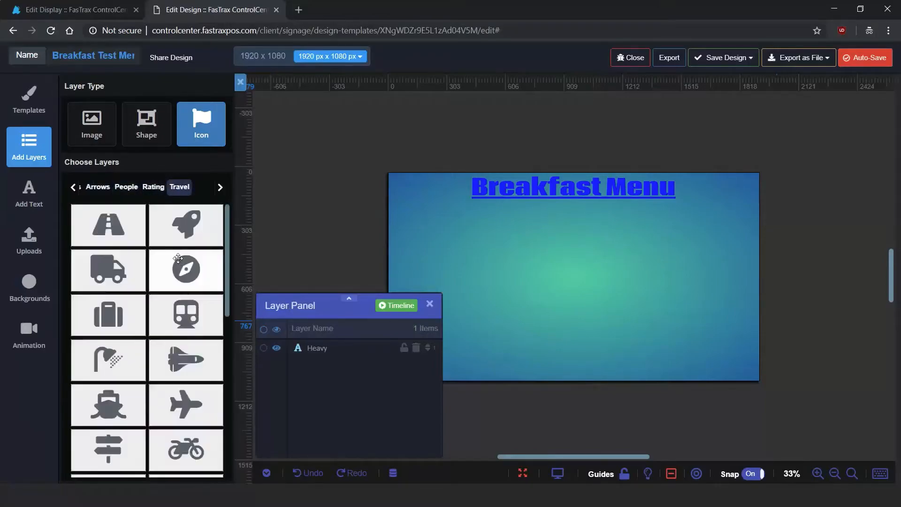
Find the rounded square in the Shapes category and place it on the right half of the canvas
left_click(151, 134)
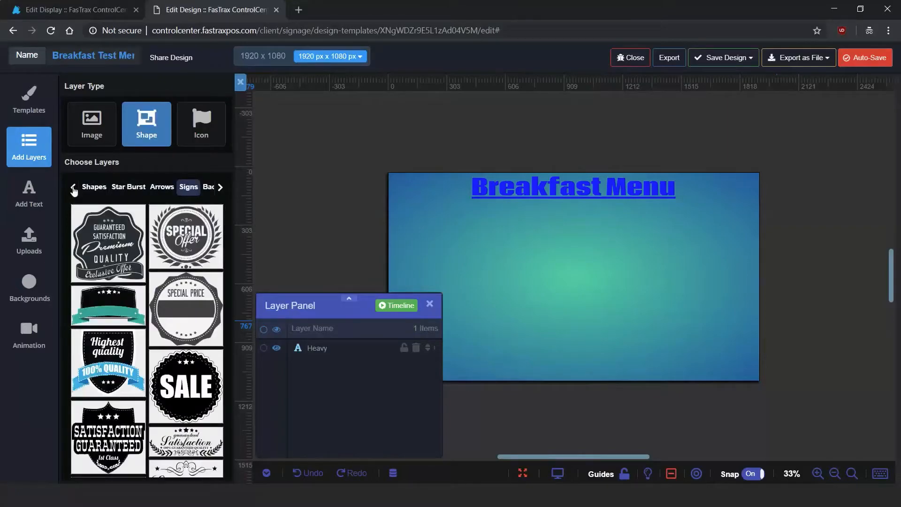
left_click(96, 187)
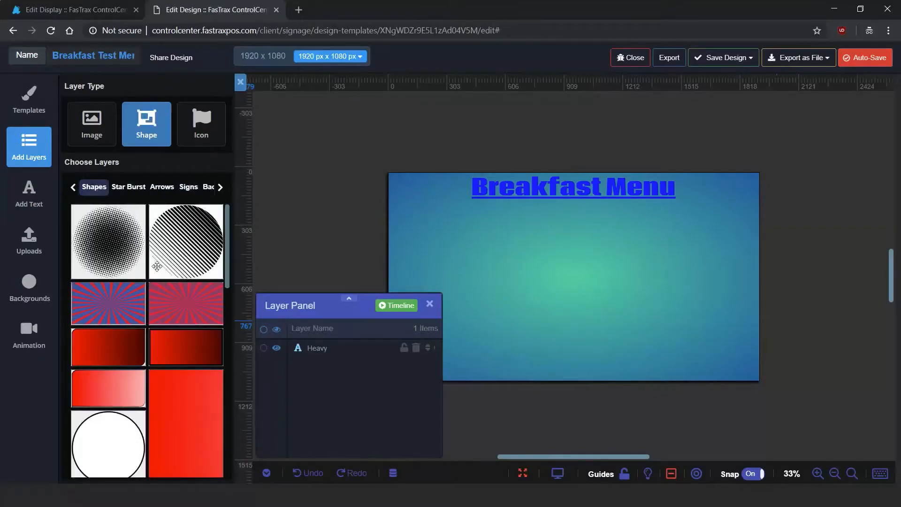
scroll(157, 266, "down", 2)
scroll(125, 263, "down", 2)
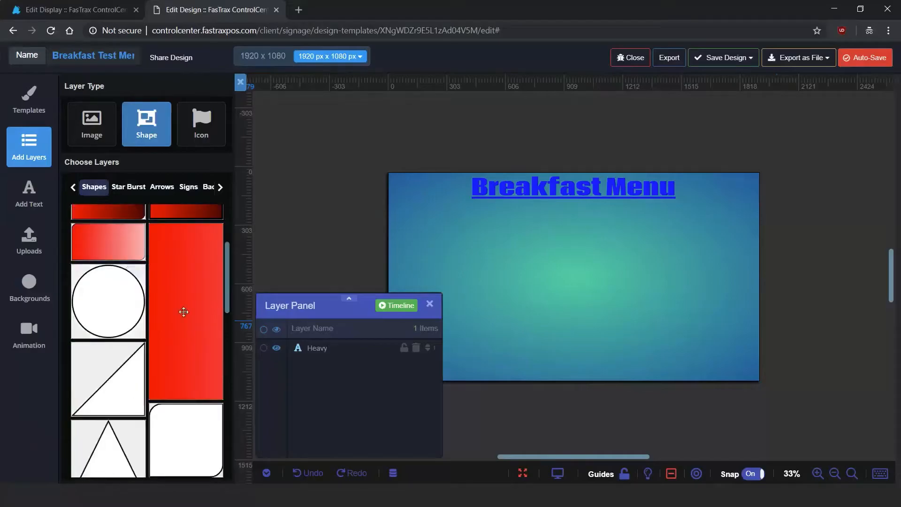
left_click_drag(189, 314, 266, 299)
scroll(178, 328, "down", 4)
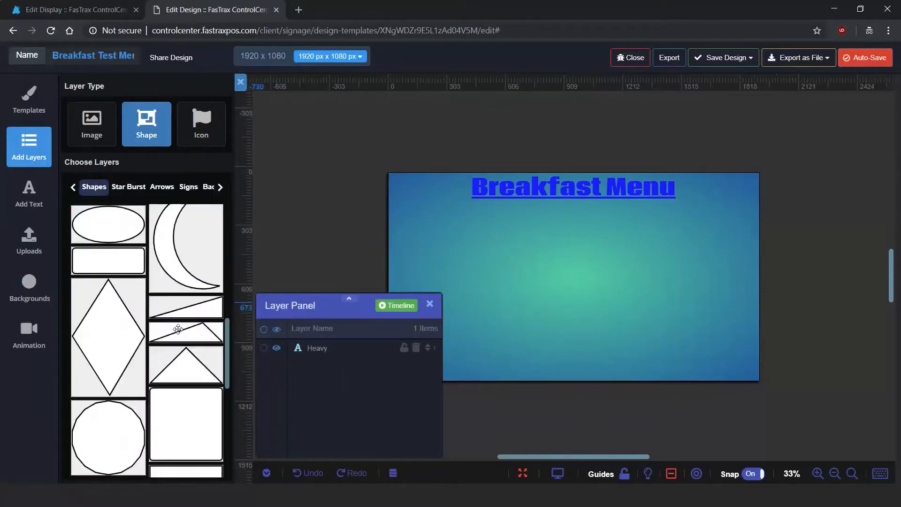
scroll(179, 327, "down", 5)
left_click_drag(180, 270, 664, 244)
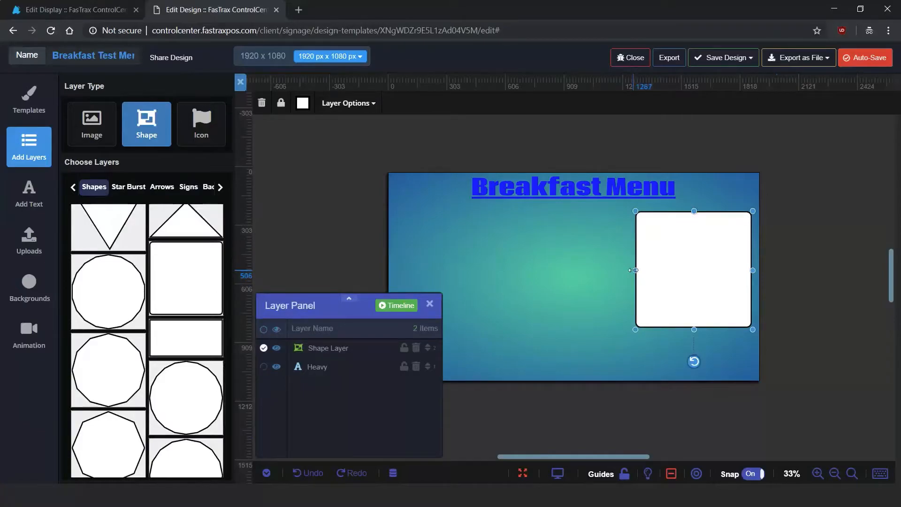
Enlarge the rounded square into a tall panel and position it below the heading, near the canvas's right edge
left_click_drag(637, 330, 591, 374)
mouse_move(666, 214)
left_mouse_down()
mouse_move(666, 193)
mouse_move(671, 207)
left_mouse_up()
mouse_move(684, 263)
left_mouse_down()
mouse_move(683, 273)
mouse_move(678, 269)
mouse_move(690, 266)
mouse_move(629, 268)
mouse_move(688, 268)
left_mouse_up()
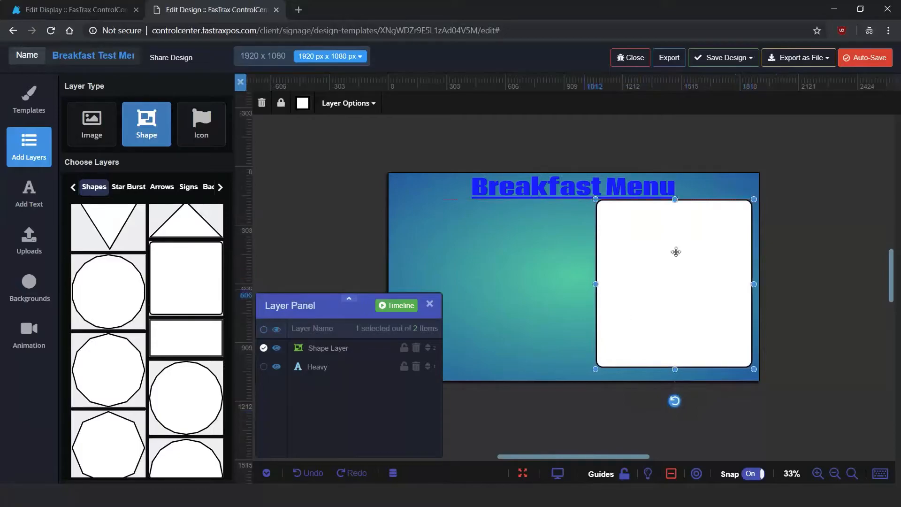
left_click_drag(683, 275, 678, 281)
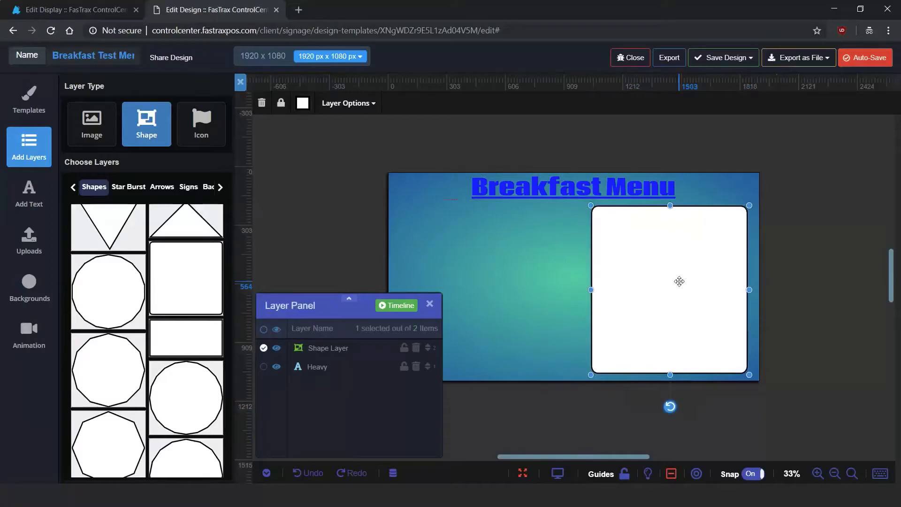
left_click_drag(679, 281, 680, 281)
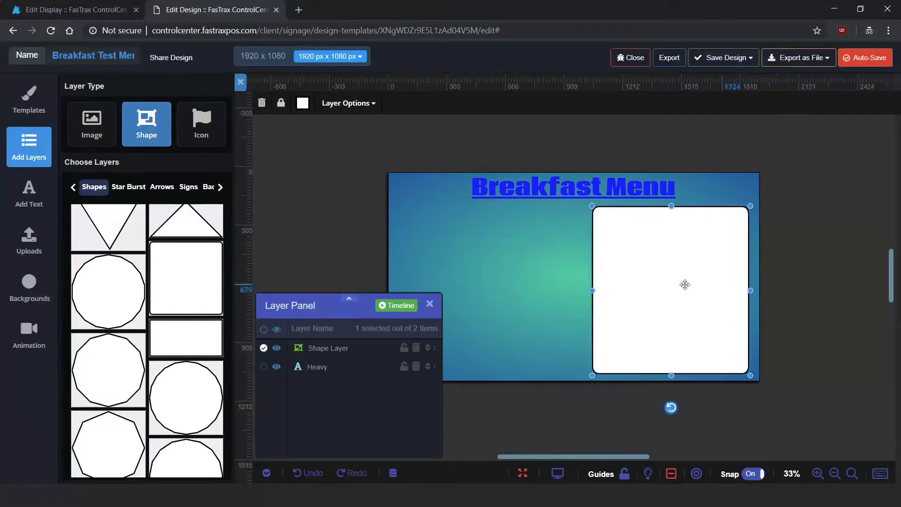
Fill the rounded square with pale yellow #ffe599
left_click(302, 103)
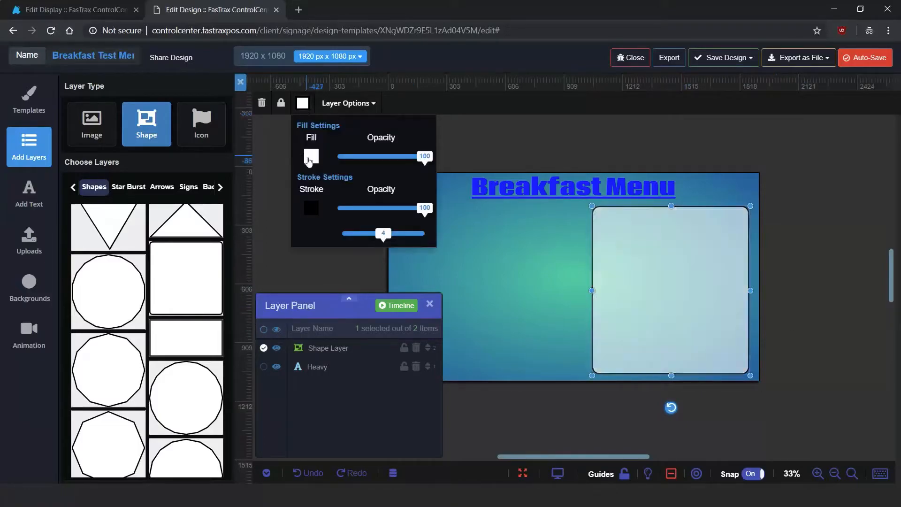
left_click(311, 156)
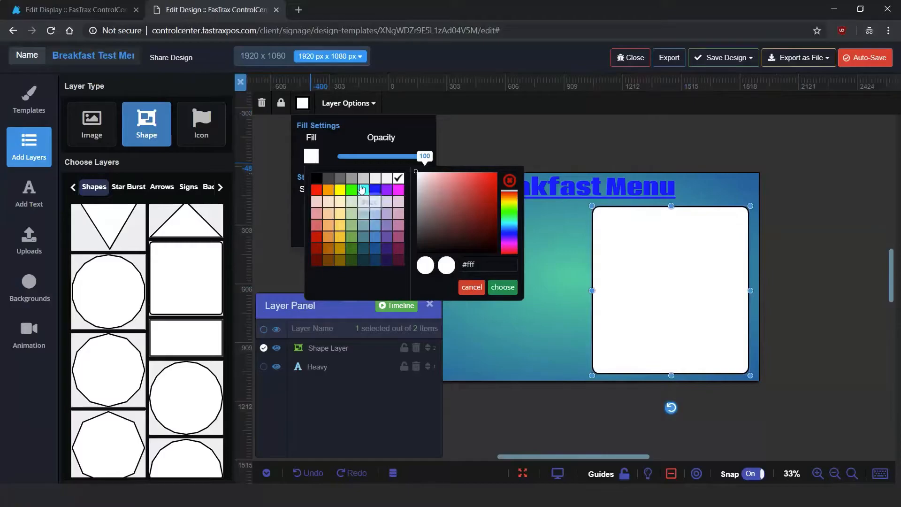
left_click(340, 229)
Try bright yellow #ff0 and #ffd966 as the rounded square's fill, and return to #ffe599
left_click(311, 155)
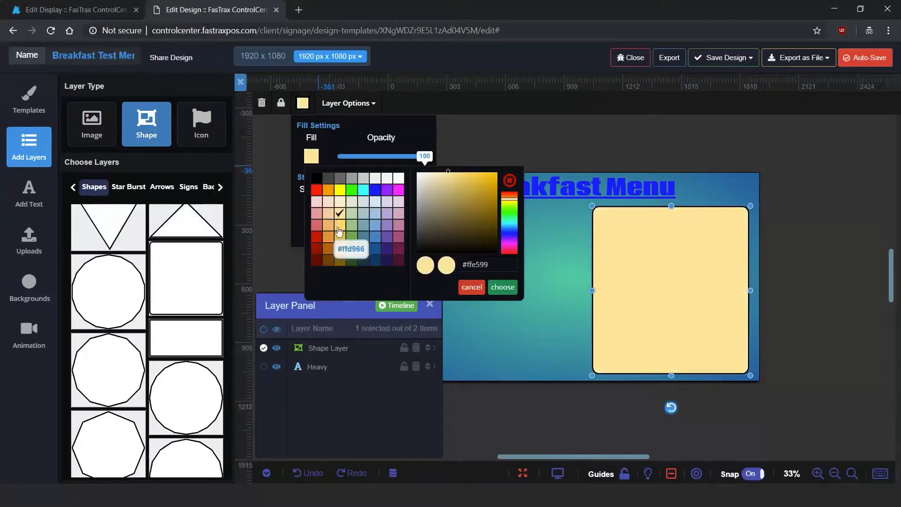
left_click(340, 190)
left_click(311, 157)
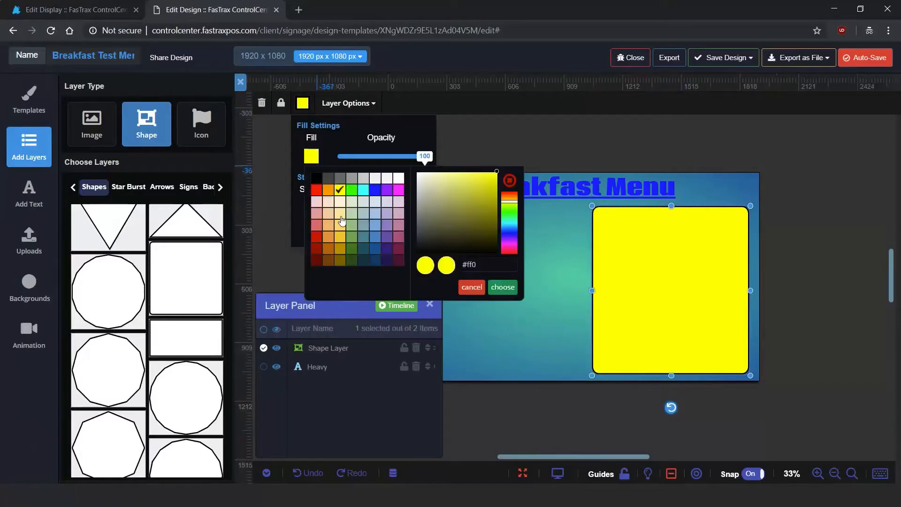
left_click(340, 229)
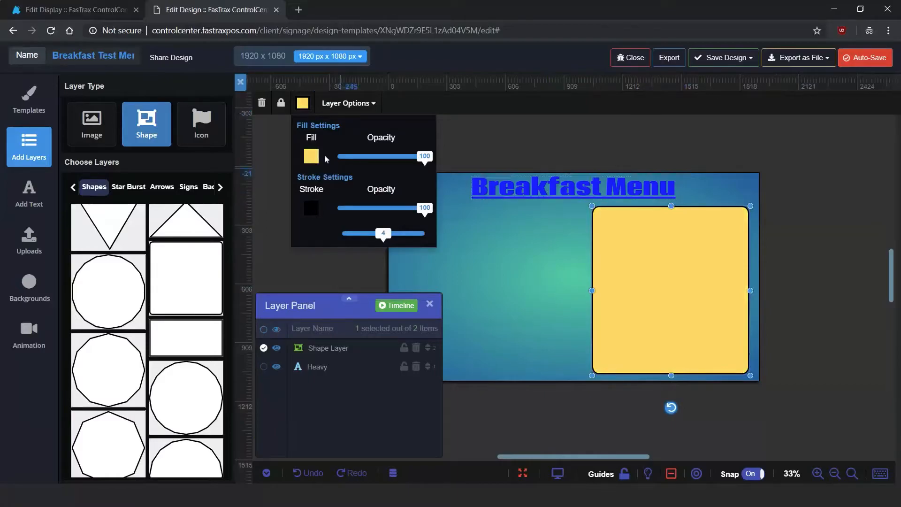
left_click(312, 157)
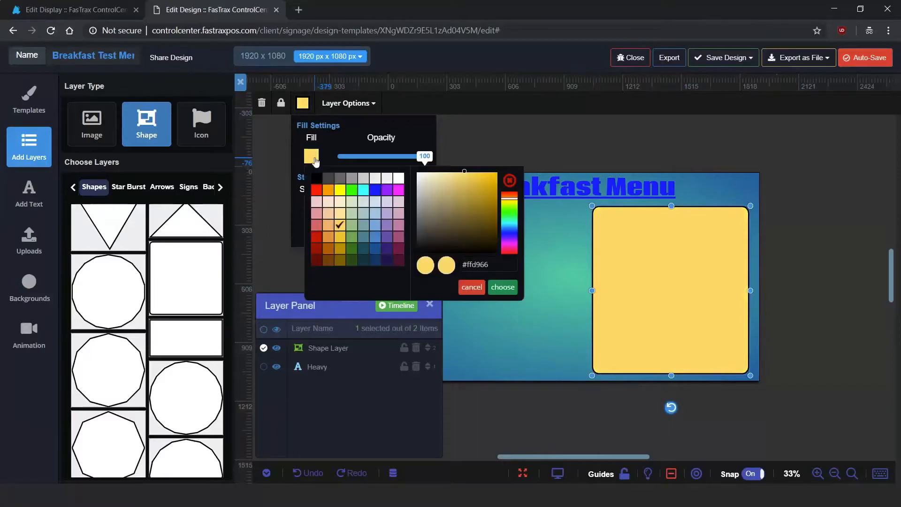
left_click(341, 216)
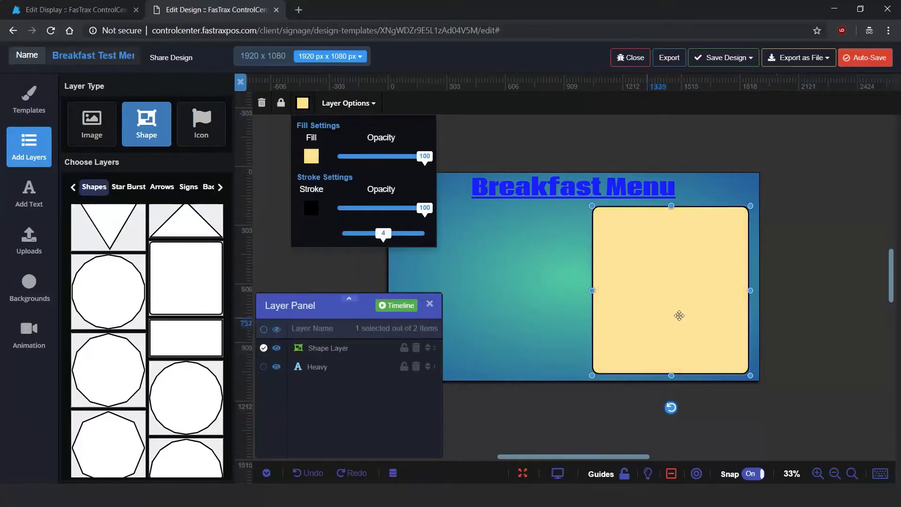
Browse the Food images for the biscuit breakfast sandwich with scrambled egg, sausage and cheese, and add it to the canvas
left_click(474, 245)
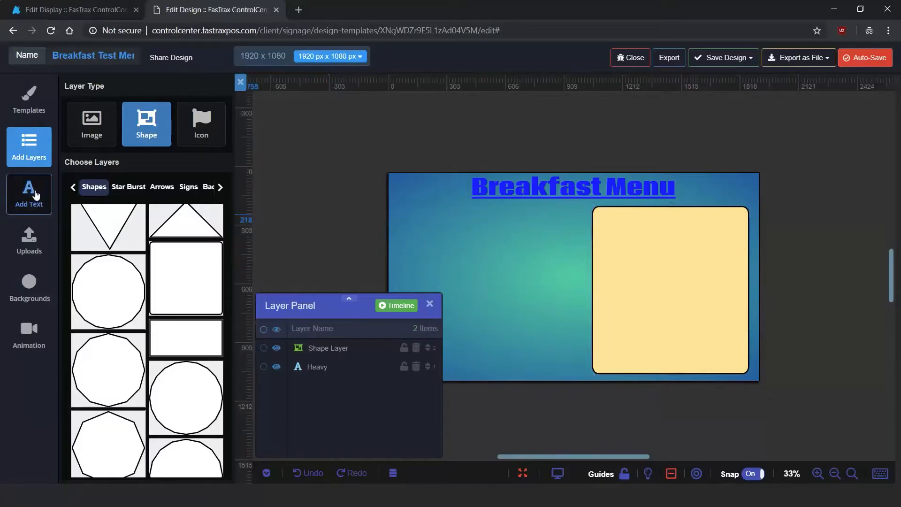
left_click(92, 131)
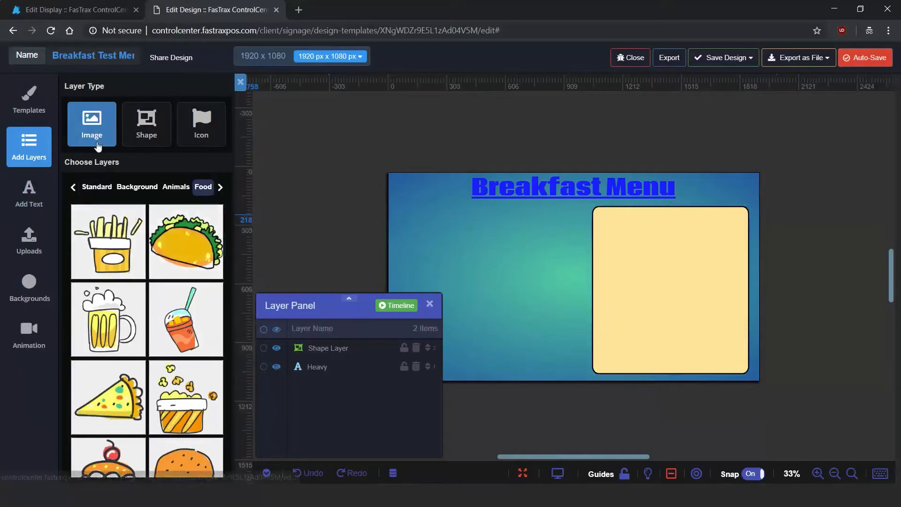
scroll(167, 317, "down", 3)
scroll(167, 317, "down", 4)
scroll(161, 315, "down", 6)
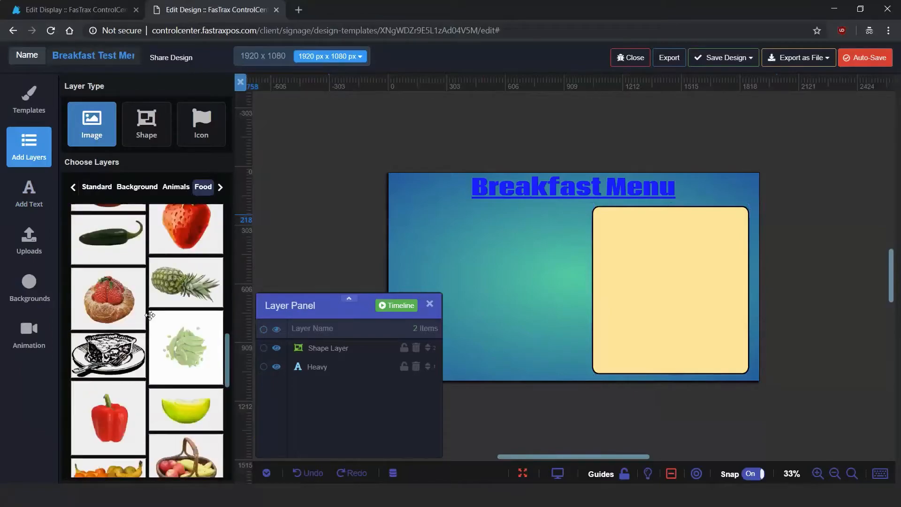
scroll(153, 305, "down", 4)
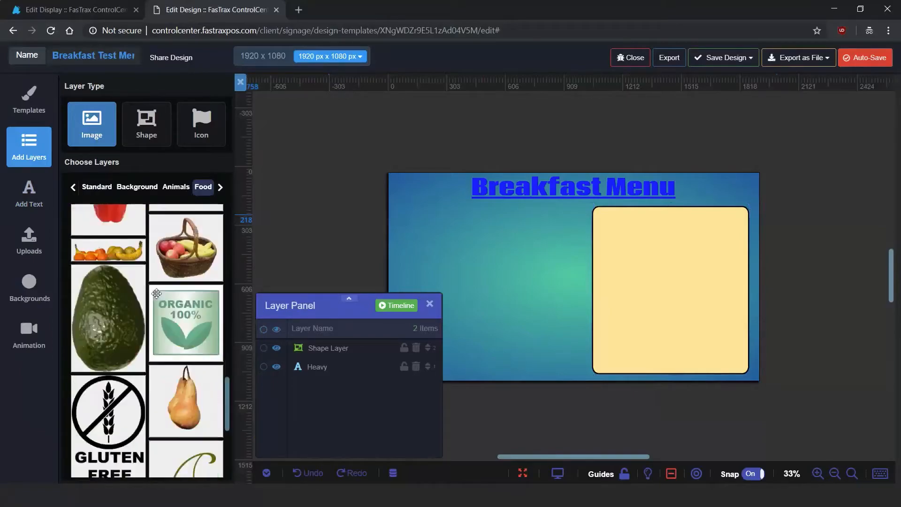
scroll(156, 293, "down", 12)
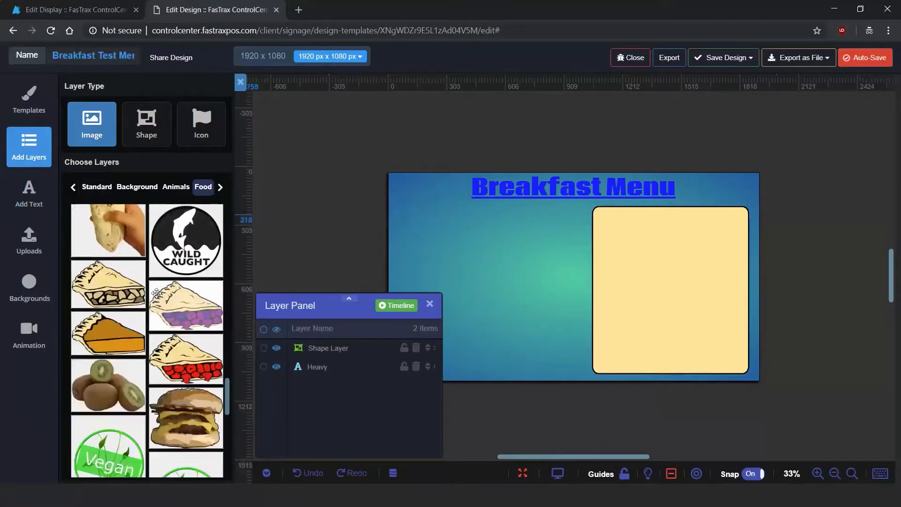
scroll(157, 294, "down", 12)
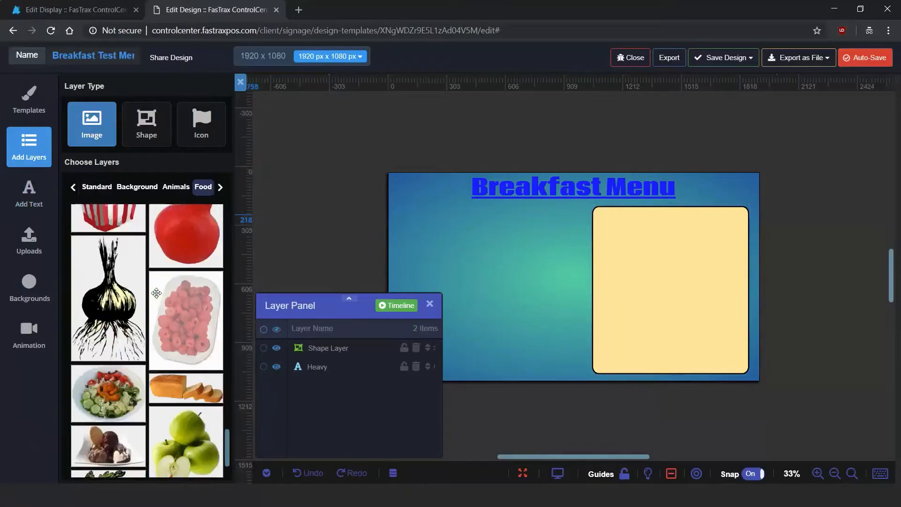
scroll(156, 293, "down", 4)
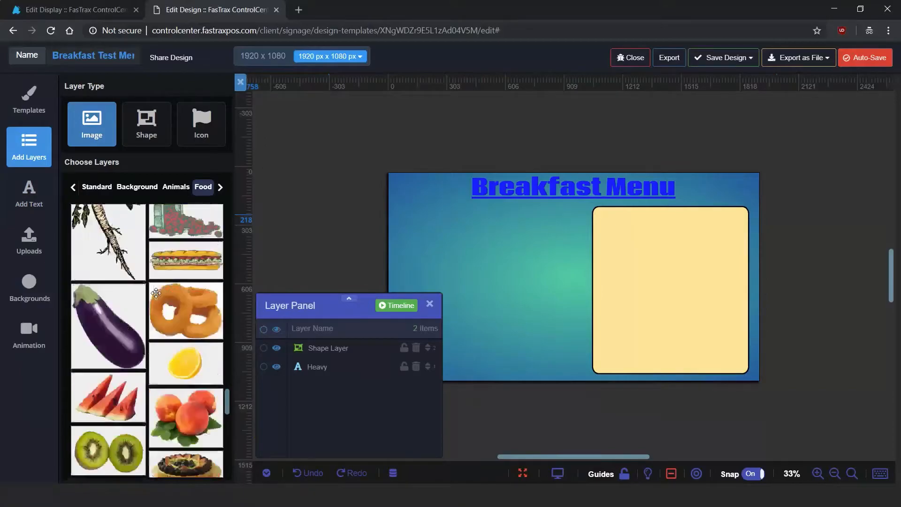
scroll(155, 293, "down", 8)
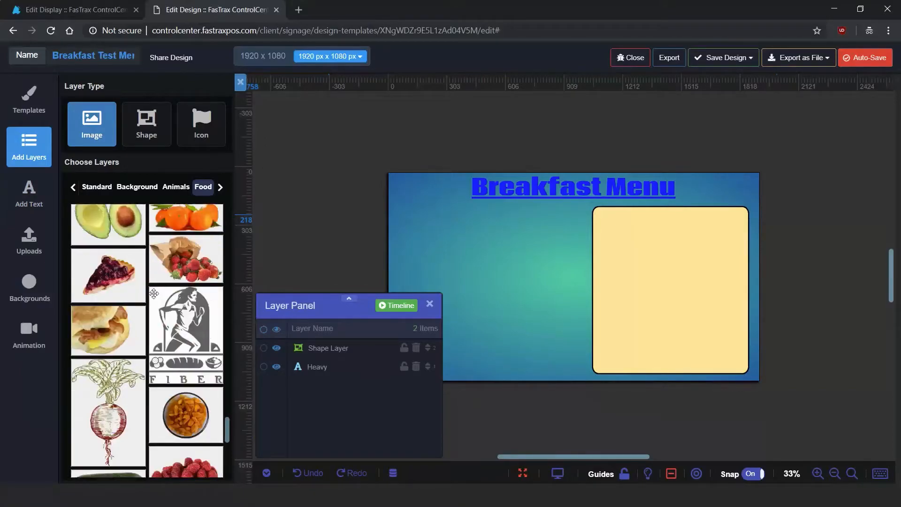
scroll(142, 323, "up", 2)
scroll(142, 324, "down", 3)
scroll(140, 317, "down", 2)
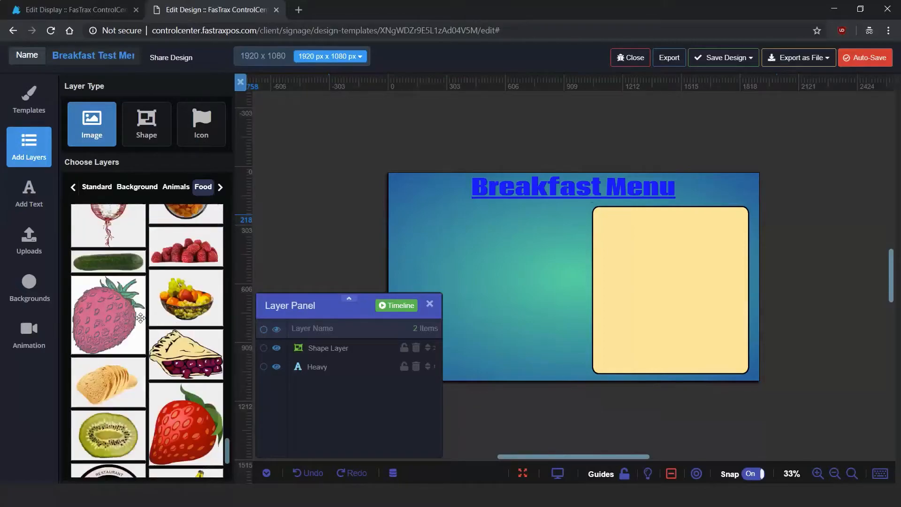
scroll(140, 318, "down", 3)
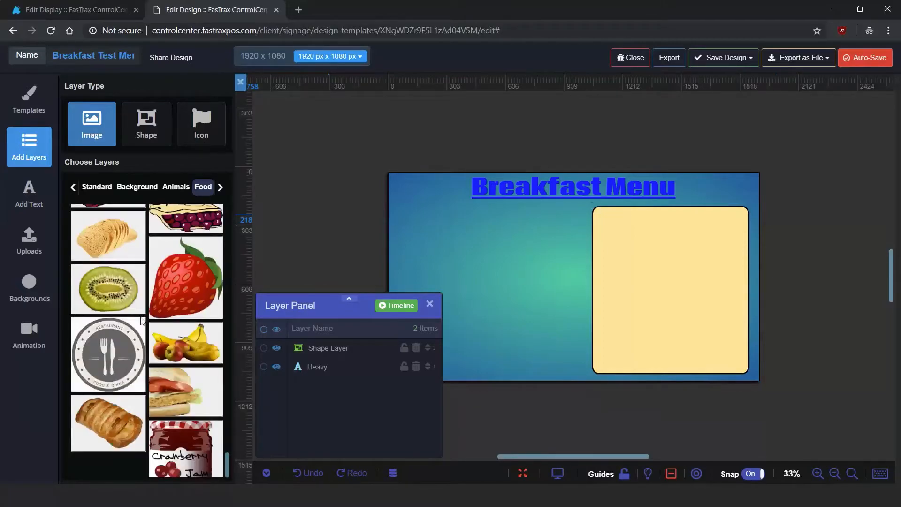
scroll(141, 319, "down", 2)
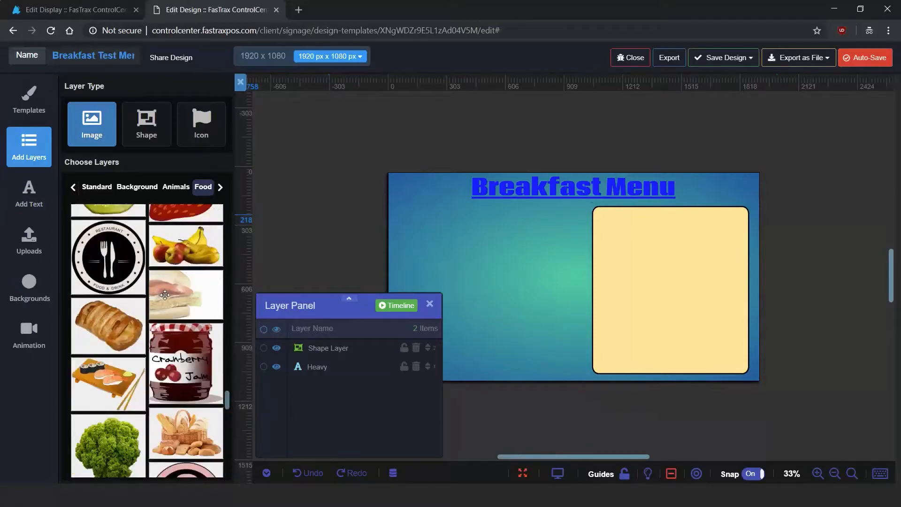
scroll(165, 294, "down", 3)
scroll(165, 297, "down", 3)
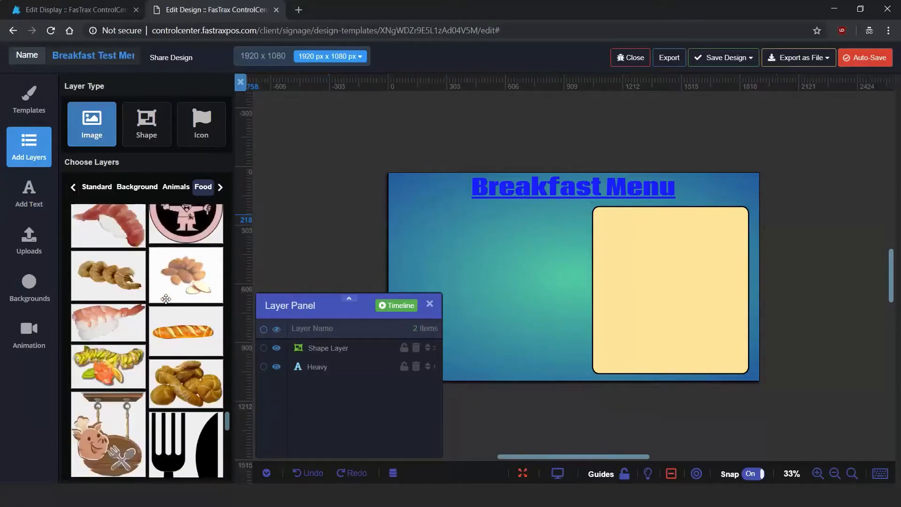
scroll(166, 299, "down", 12)
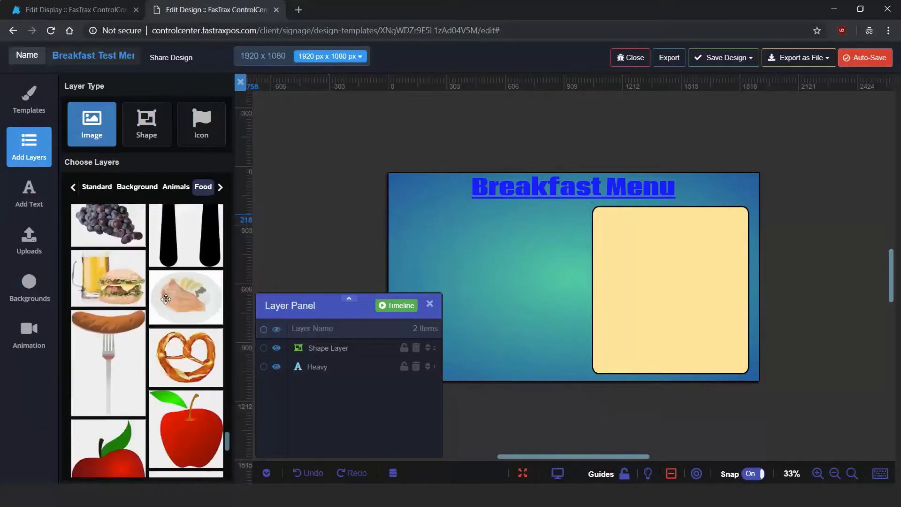
scroll(165, 299, "down", 4)
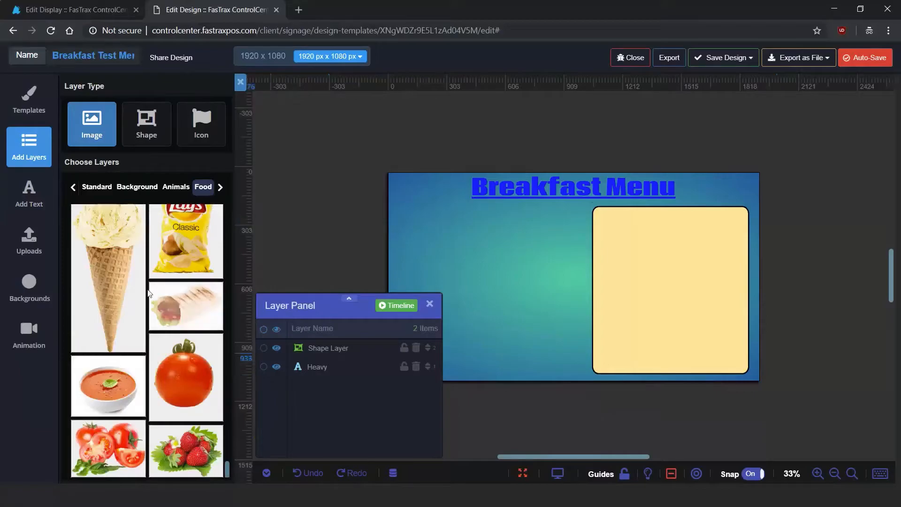
scroll(166, 298, "down", 2)
scroll(166, 299, "down", 10)
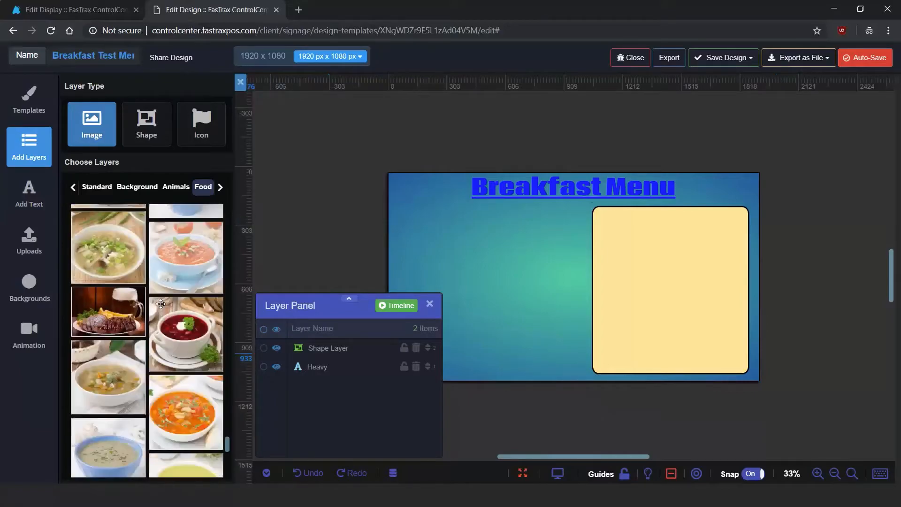
scroll(162, 301, "down", 5)
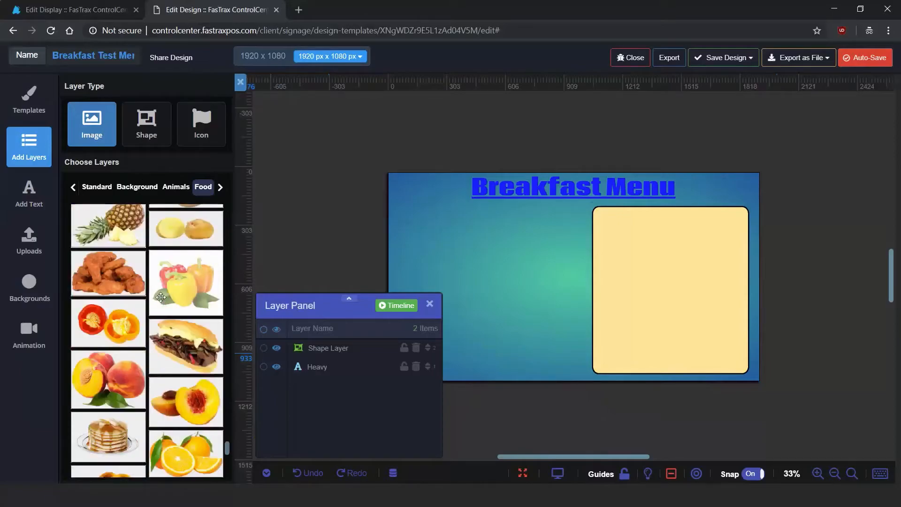
scroll(160, 297, "down", 5)
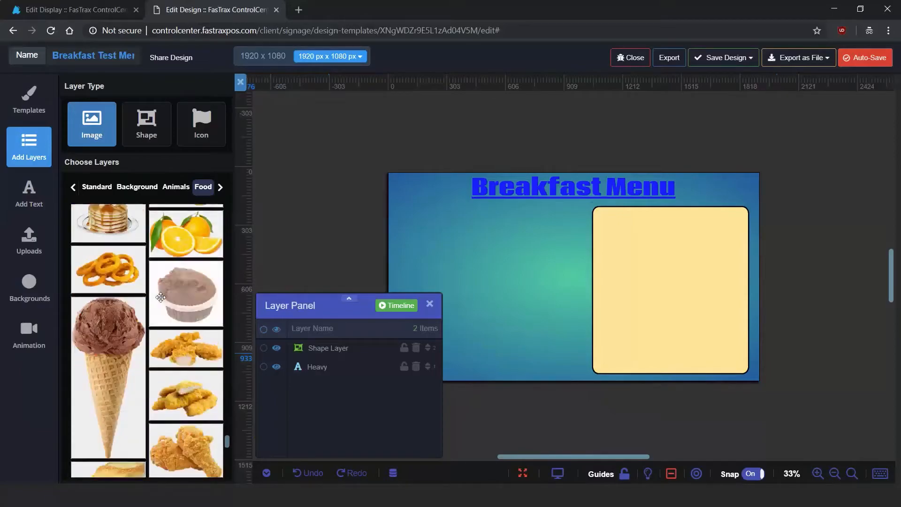
scroll(160, 295, "down", 5)
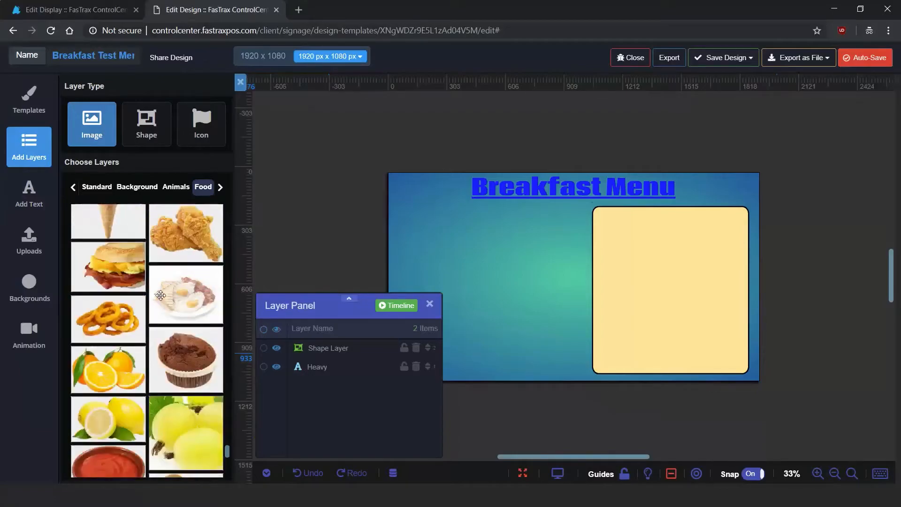
scroll(161, 295, "down", 10)
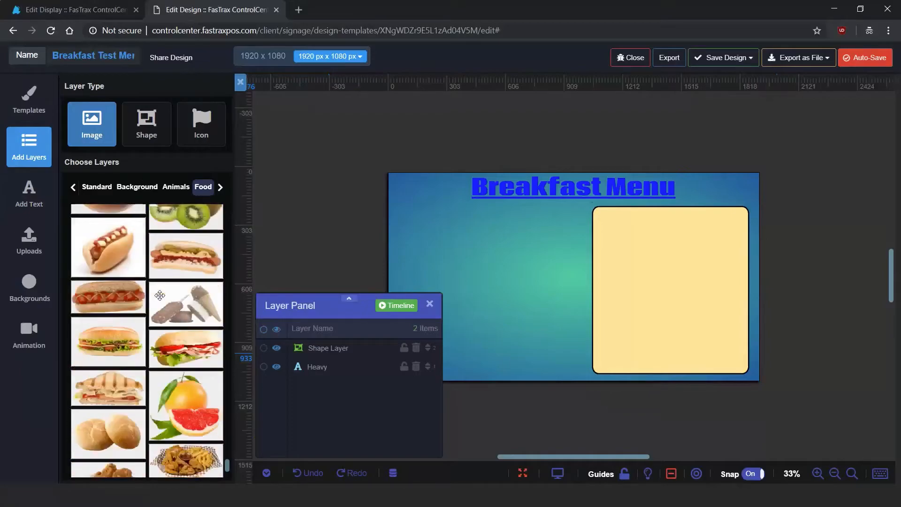
scroll(159, 295, "down", 3)
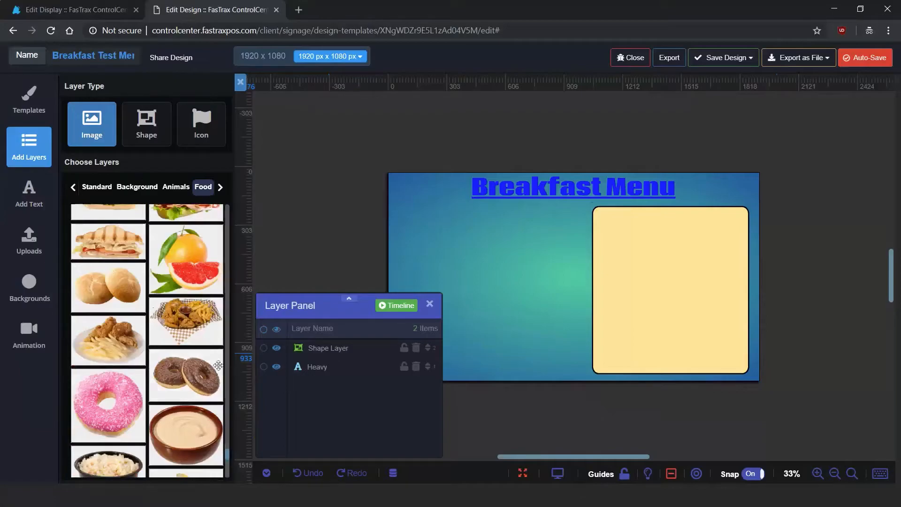
scroll(149, 305, "down", 2)
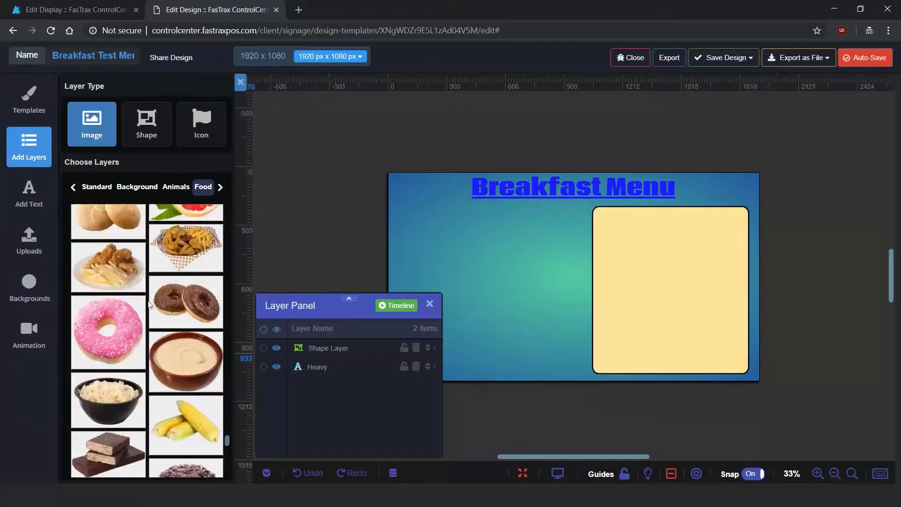
scroll(149, 304, "down", 2)
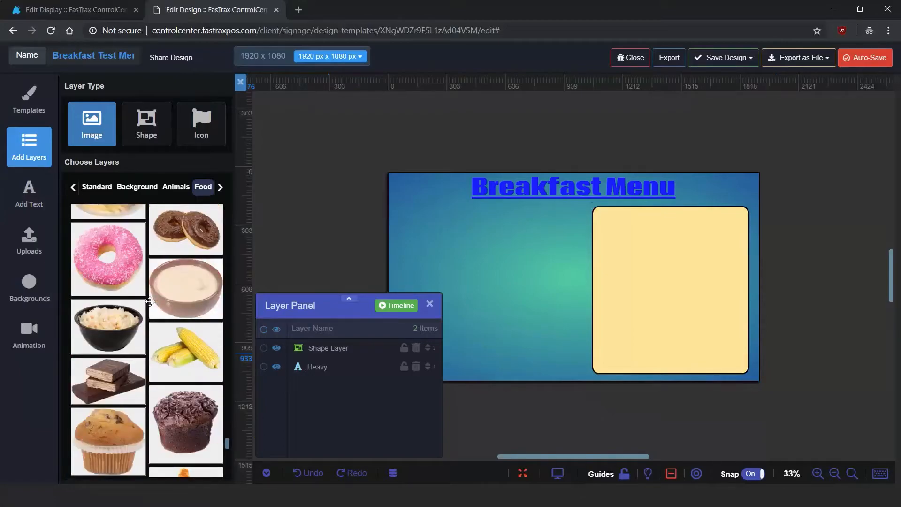
scroll(149, 302, "down", 4)
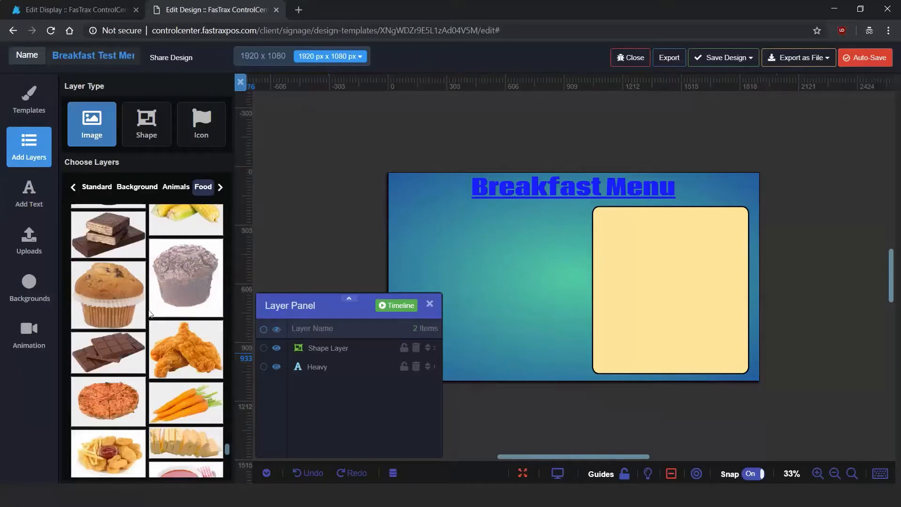
scroll(150, 312, "down", 4)
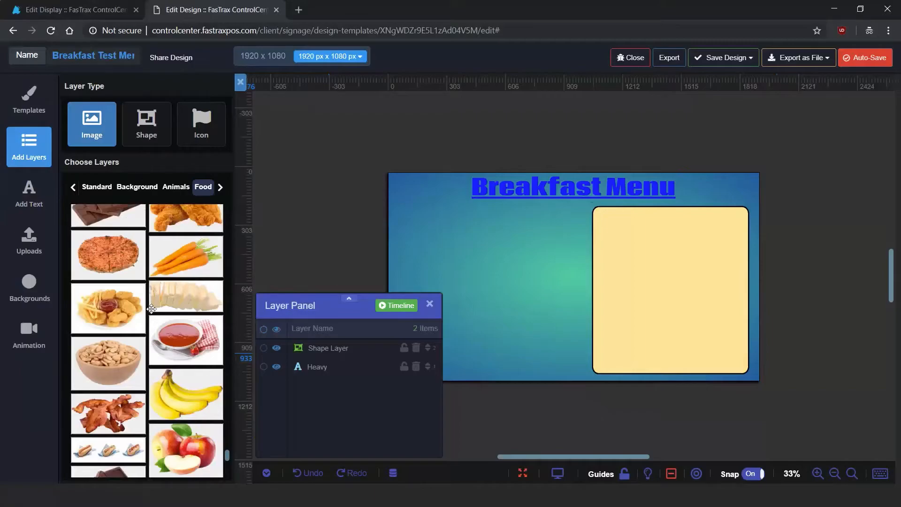
scroll(151, 308, "down", 2)
scroll(159, 299, "down", 4)
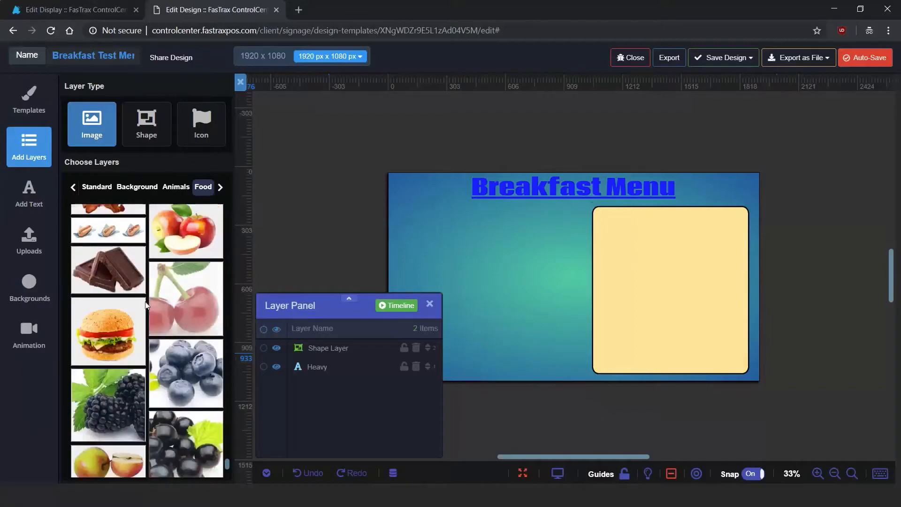
scroll(159, 298, "down", 3)
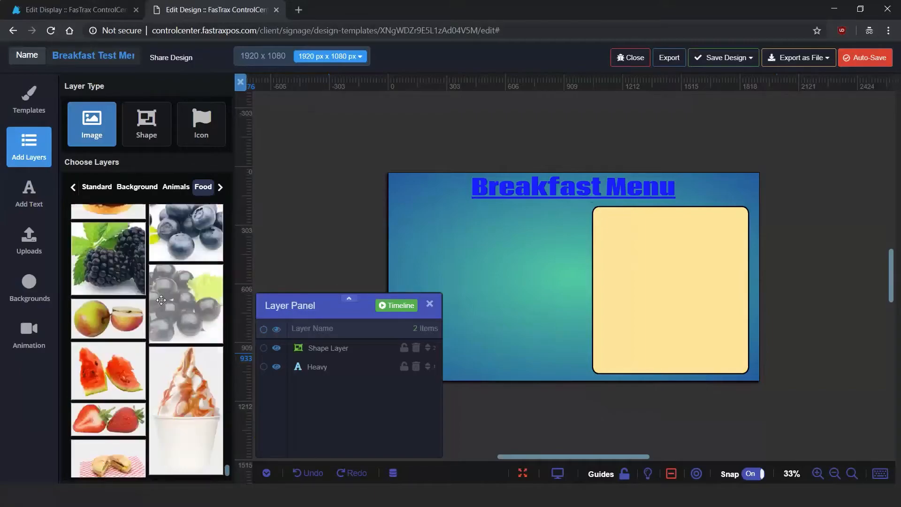
scroll(161, 299, "down", 12)
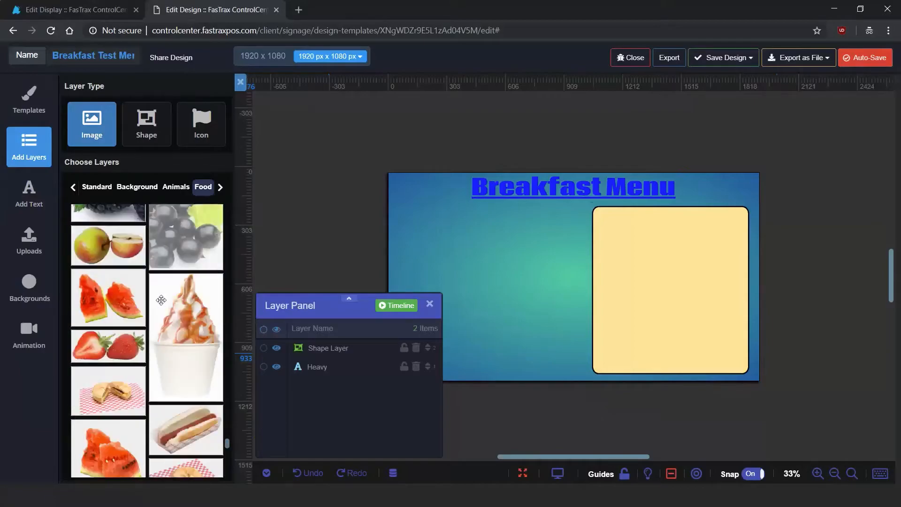
scroll(161, 300, "down", 9)
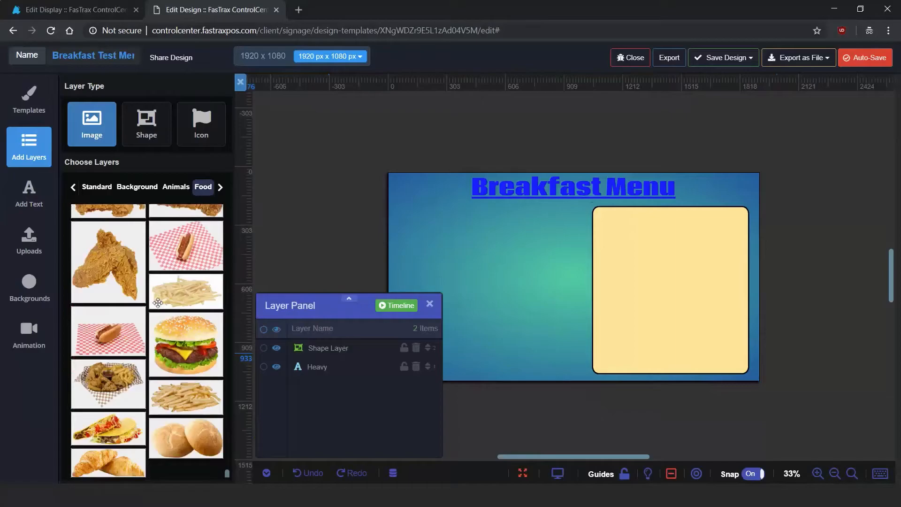
scroll(159, 309, "down", 2)
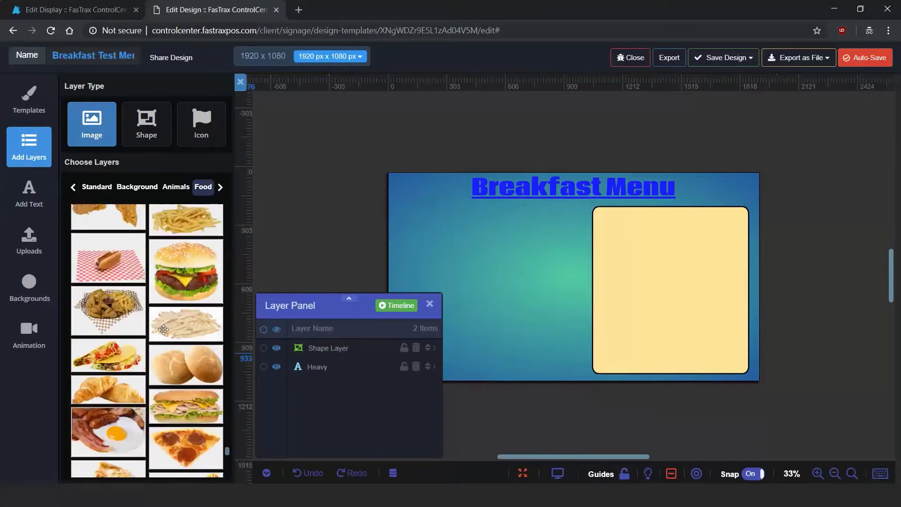
scroll(157, 300, "down", 4)
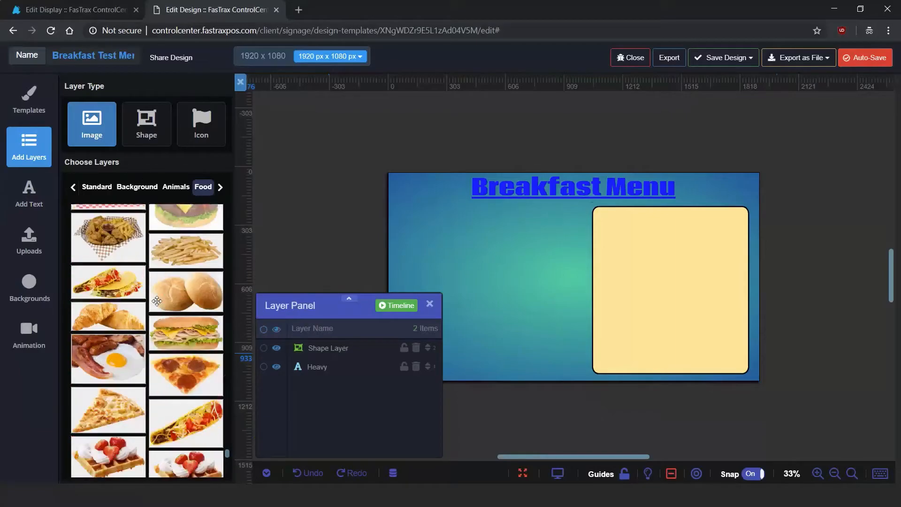
scroll(159, 296, "down", 2)
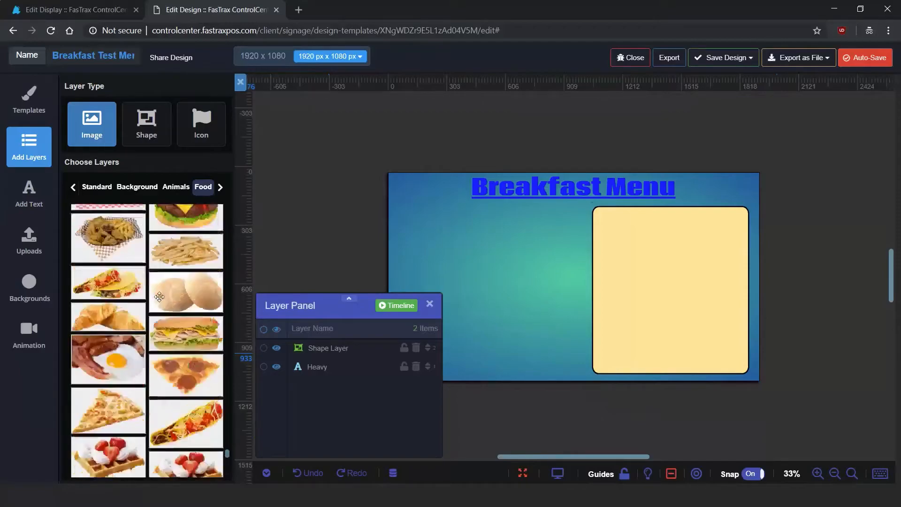
scroll(151, 296, "down", 2)
scroll(152, 296, "down", 2)
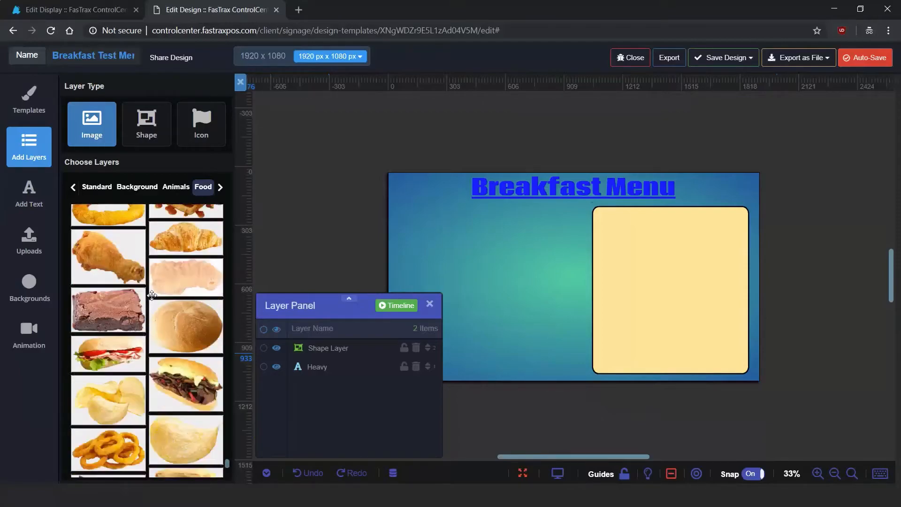
scroll(151, 295, "down", 4)
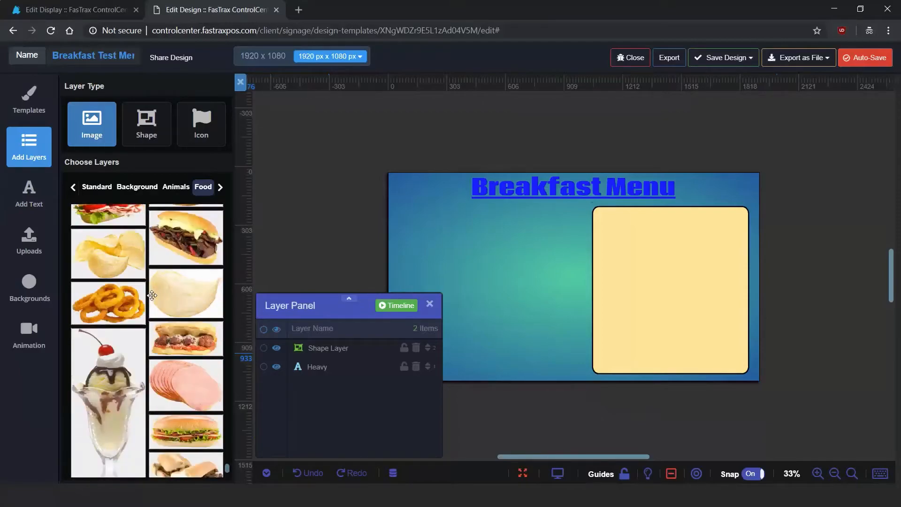
scroll(152, 295, "down", 6)
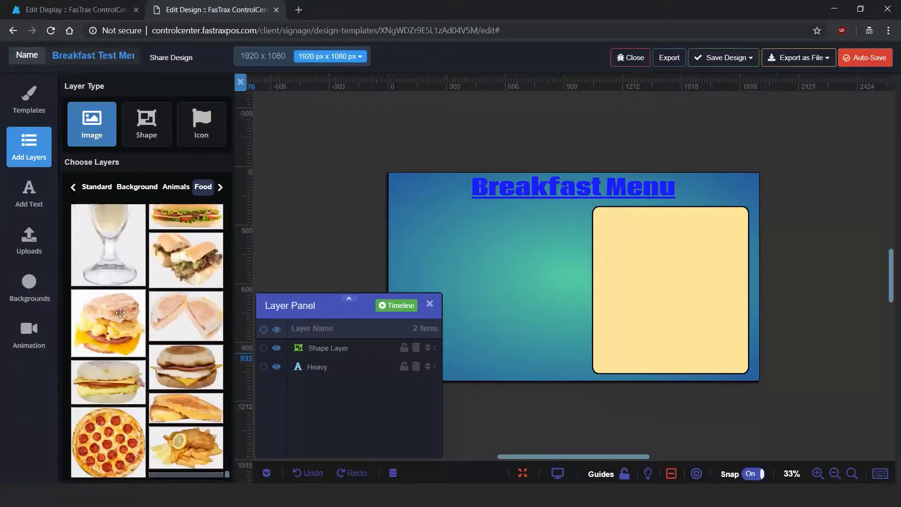
left_click(112, 319)
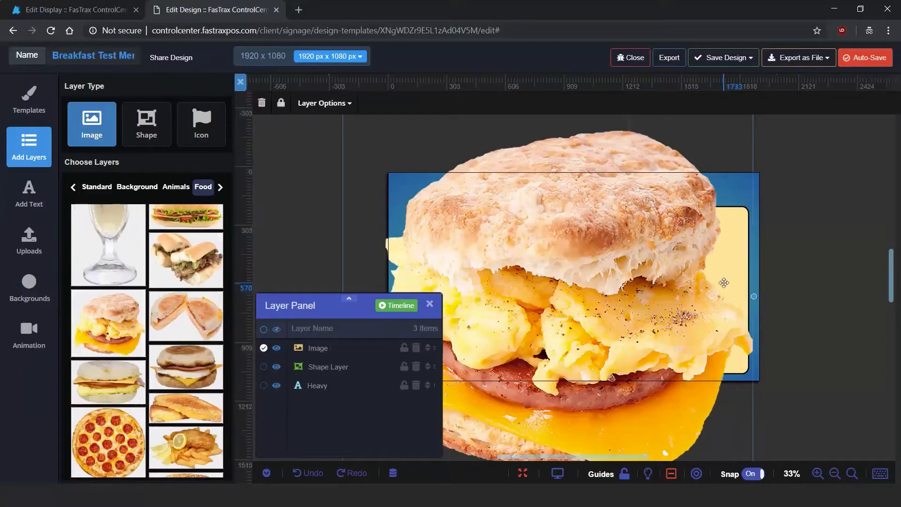
Shrink the biscuit breakfast sandwich image to a small picture near the canvas's lower-left corner
scroll(710, 279, "up", 2)
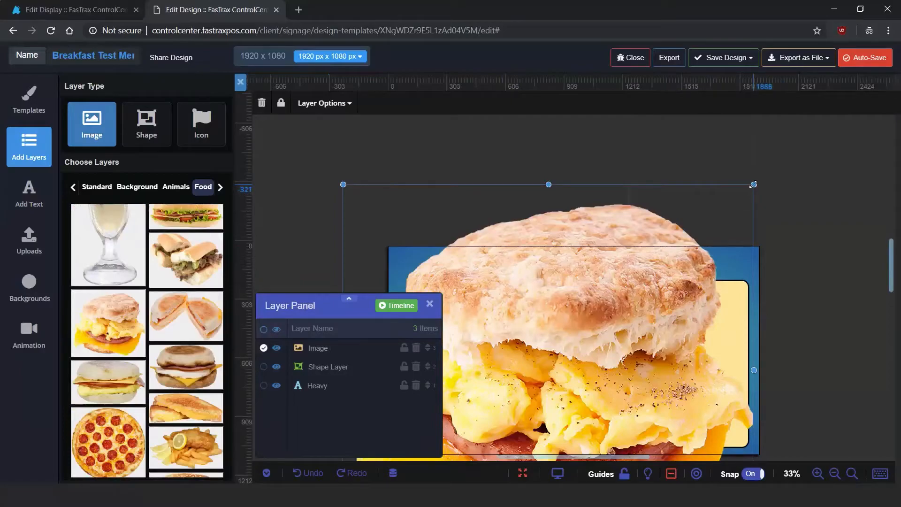
scroll(783, 248, "down", 3)
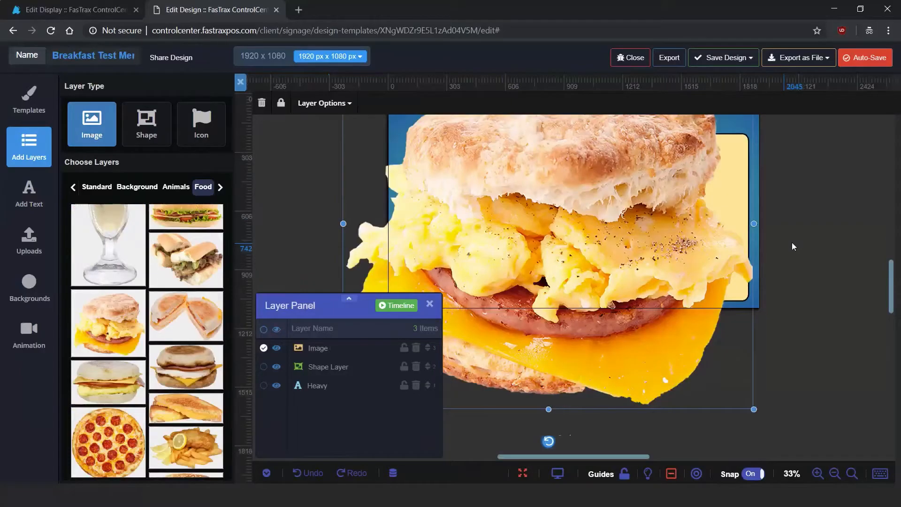
scroll(795, 244, "up", 1)
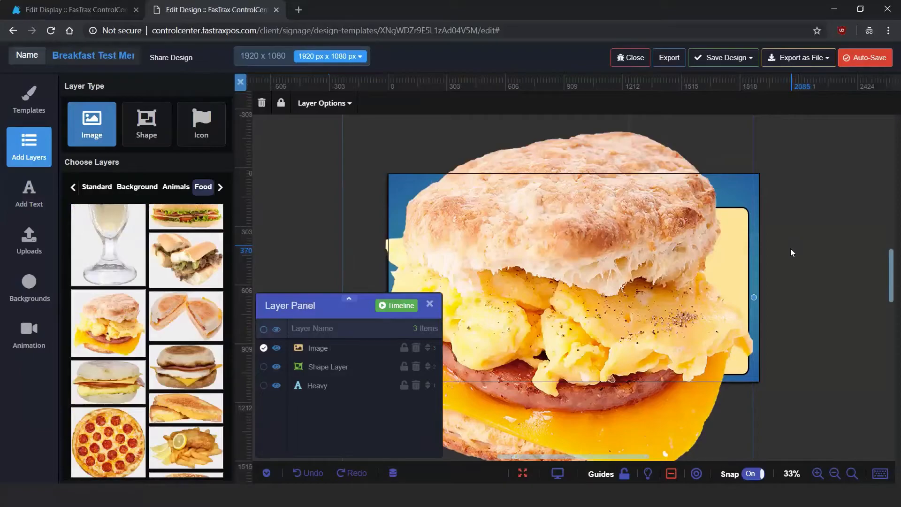
scroll(772, 176, "up", 2)
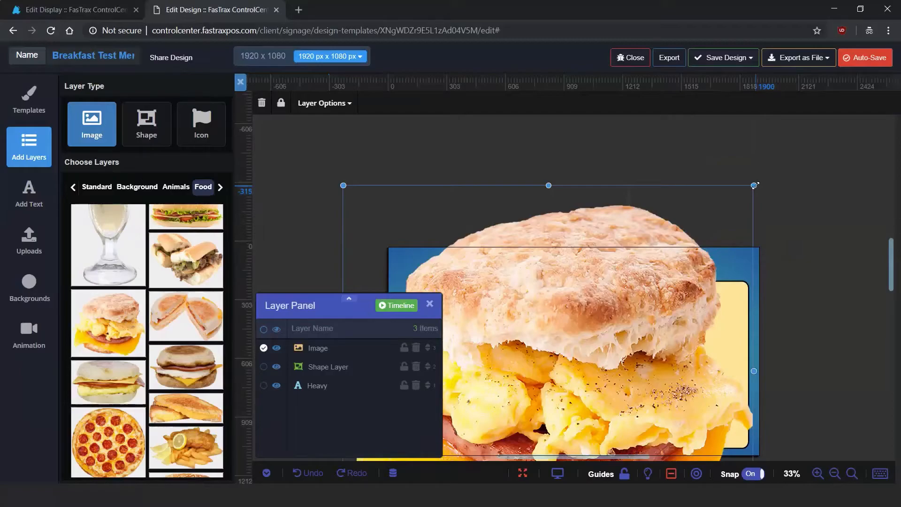
left_click_drag(754, 185, 515, 317)
left_click_drag(566, 300, 570, 300)
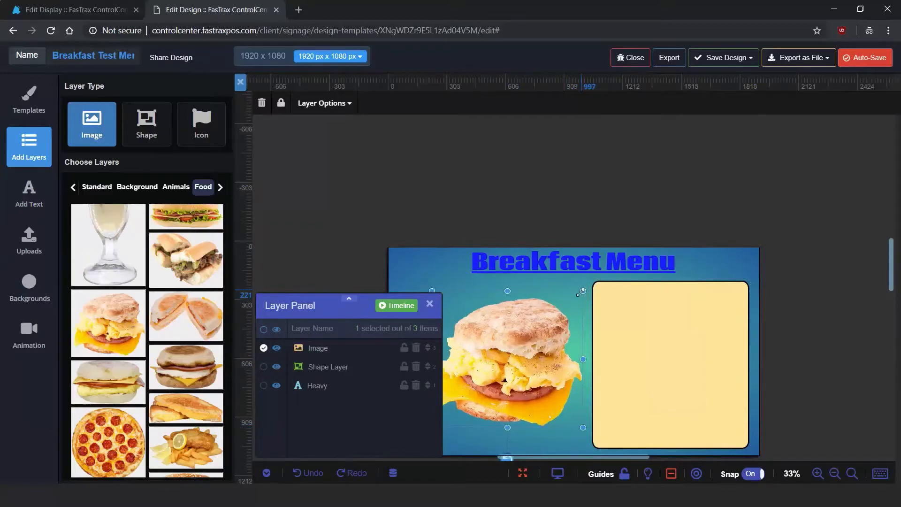
left_click_drag(583, 291, 507, 373)
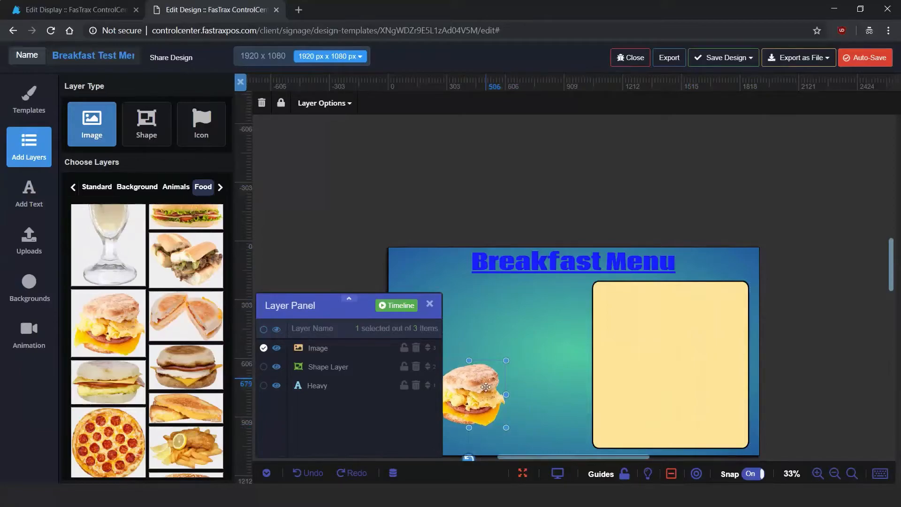
Hide the Layer Panel and move the biscuit sandwich image to the canvas's upper-left area, just below the heading's level
left_click(348, 301)
left_click(430, 313)
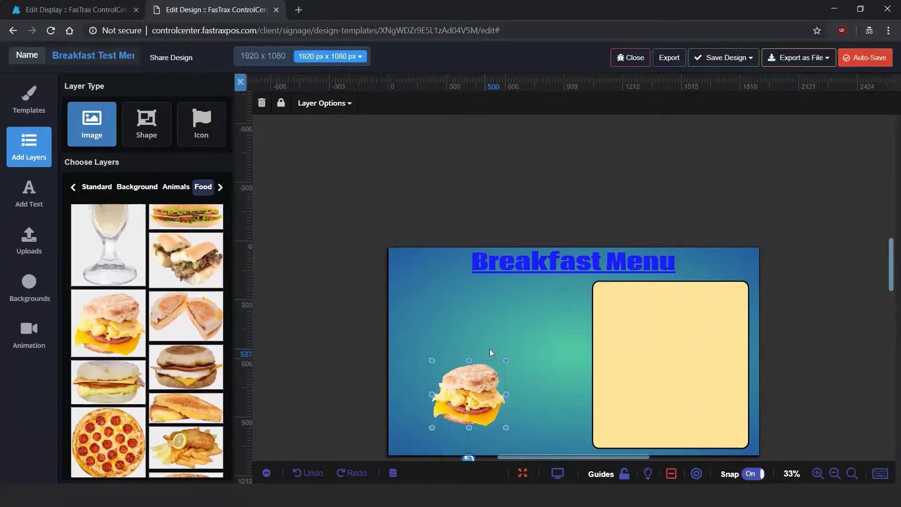
left_click_drag(467, 401, 449, 312)
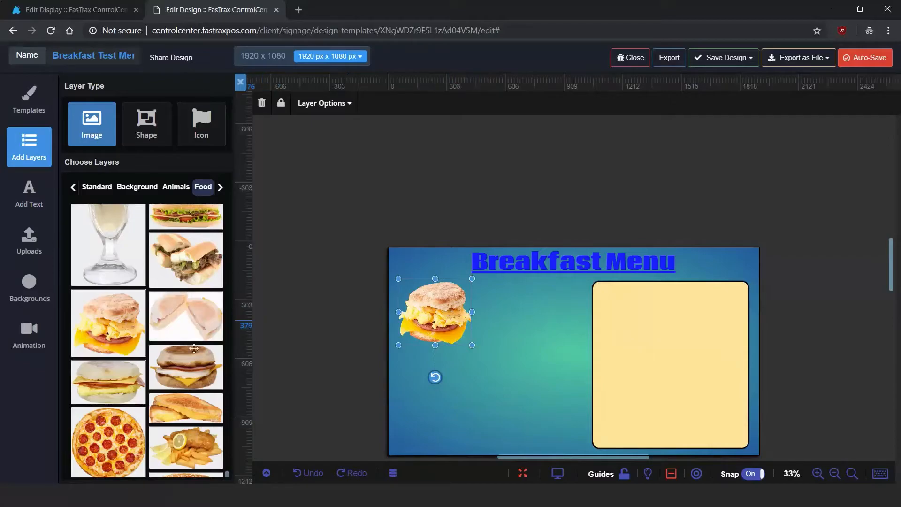
left_click(217, 329)
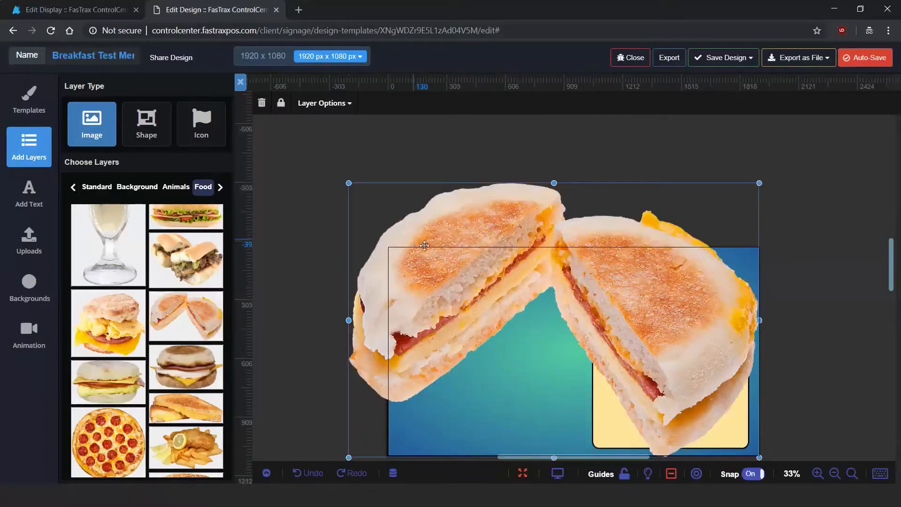
left_click_drag(353, 191, 545, 299)
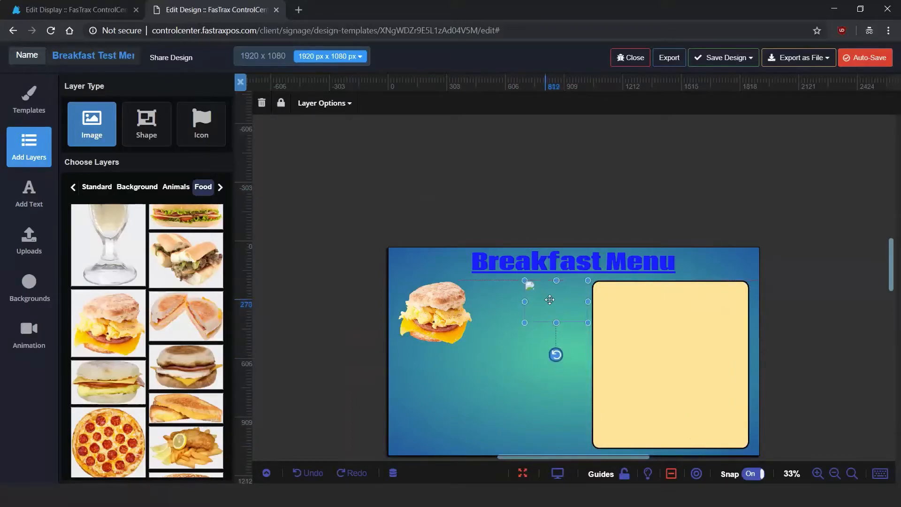
key("Delete")
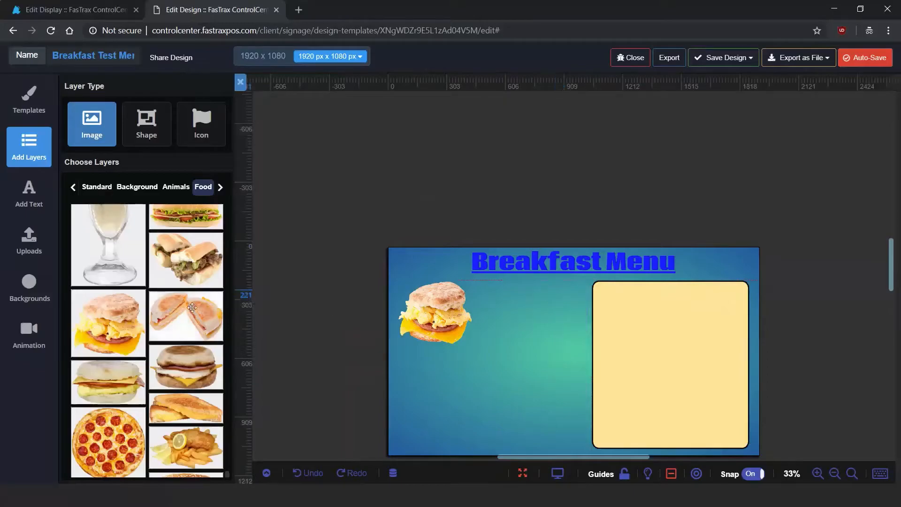
Add the whole English muffin sandwich with egg, ham and cheese, shrink it and place it between the biscuit sandwich and the yellow panel
left_click(162, 372)
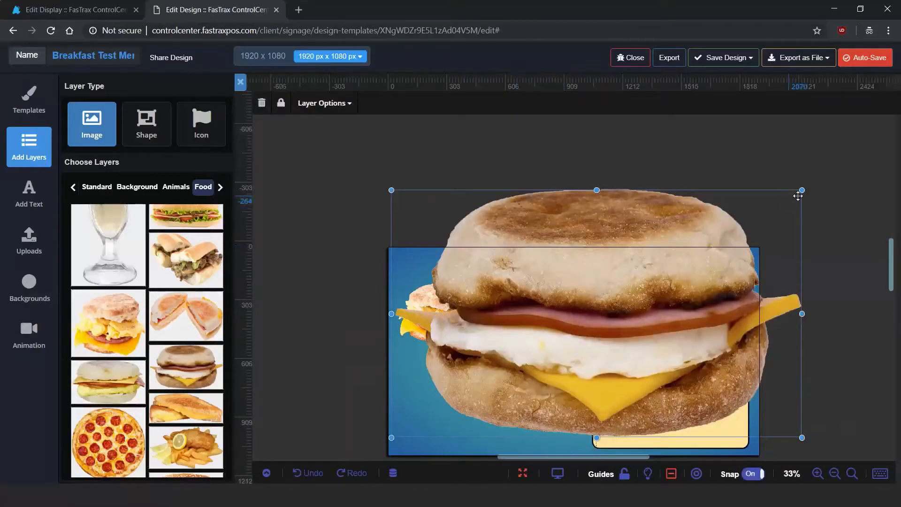
left_click_drag(801, 190, 557, 338)
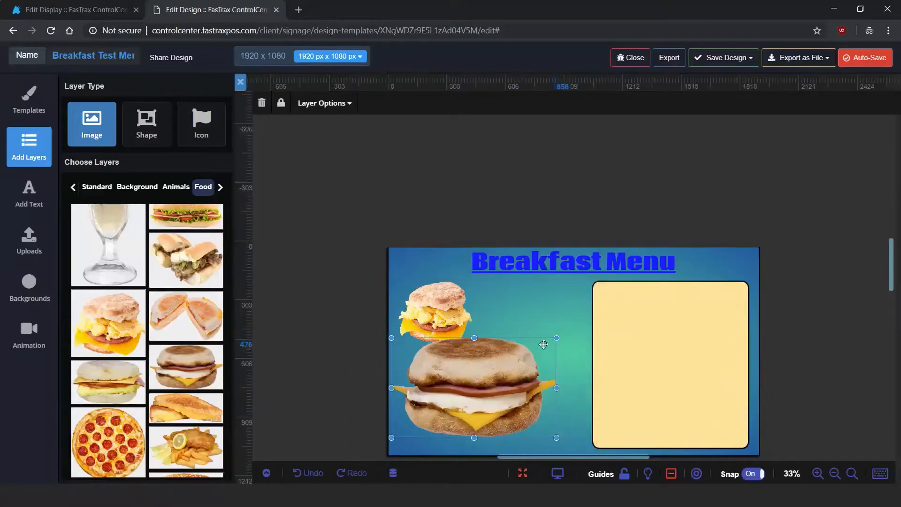
left_click_drag(504, 370, 568, 274)
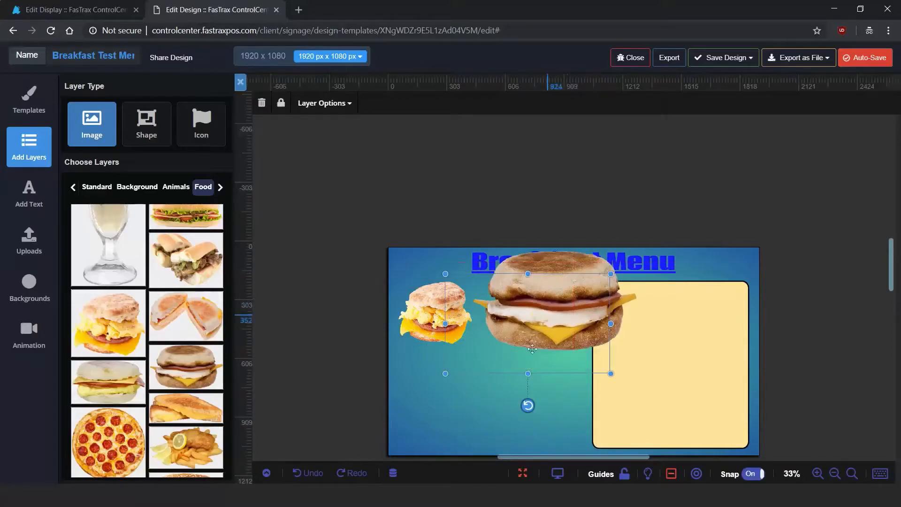
left_click(538, 326)
left_click_drag(538, 327, 502, 378)
Lock the Breakfast Menu heading layer and the yellow panel's shape layer, then select the muffin sandwich and hide the Layer Panel
left_click(542, 261)
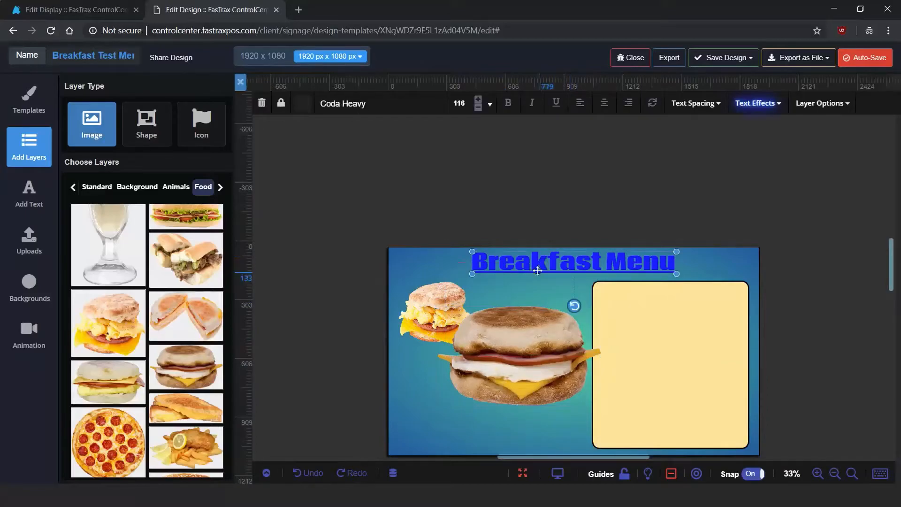
left_click(266, 474)
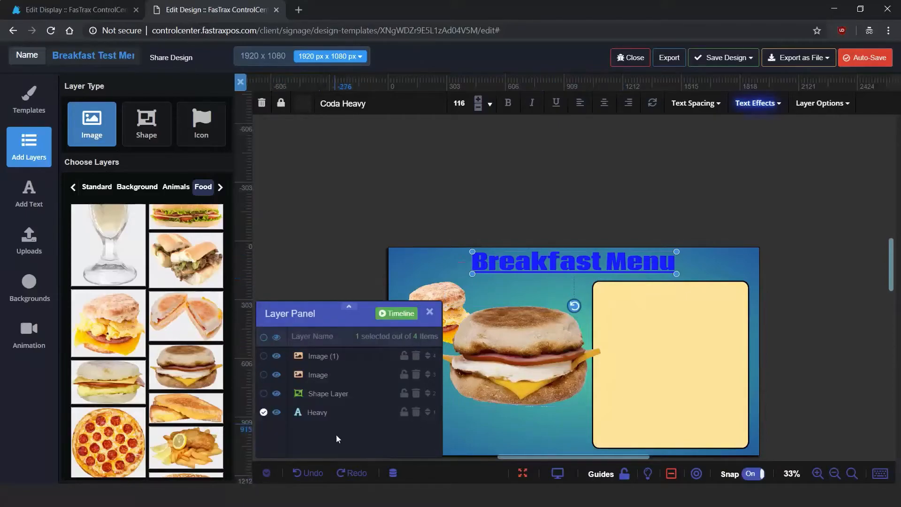
left_click(403, 412)
left_click(403, 413)
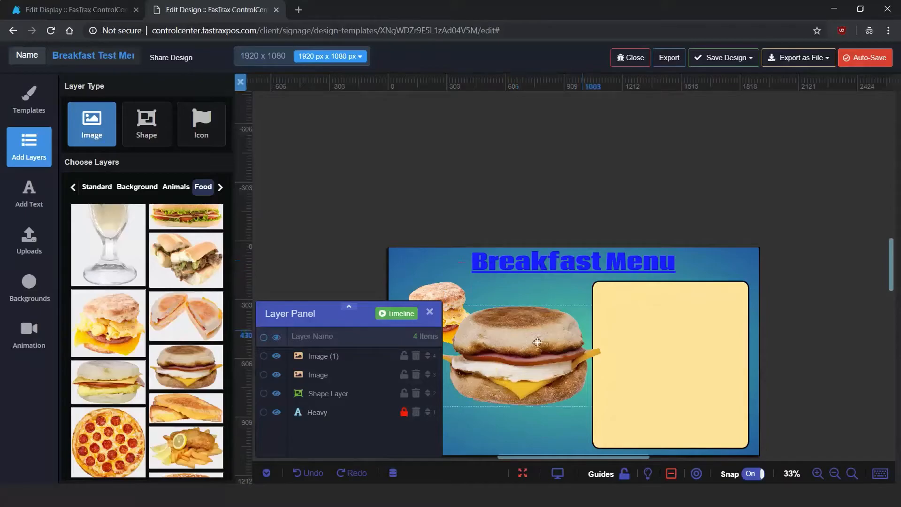
left_click(639, 388)
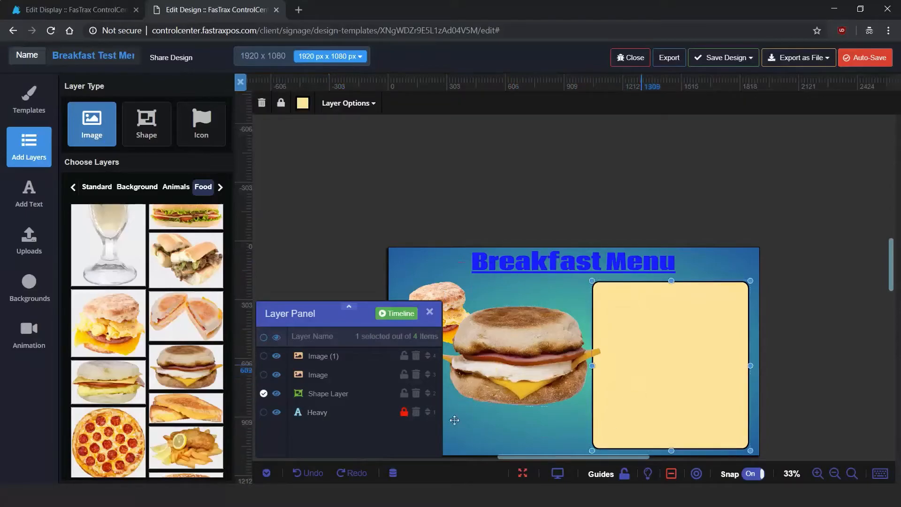
left_click(403, 393)
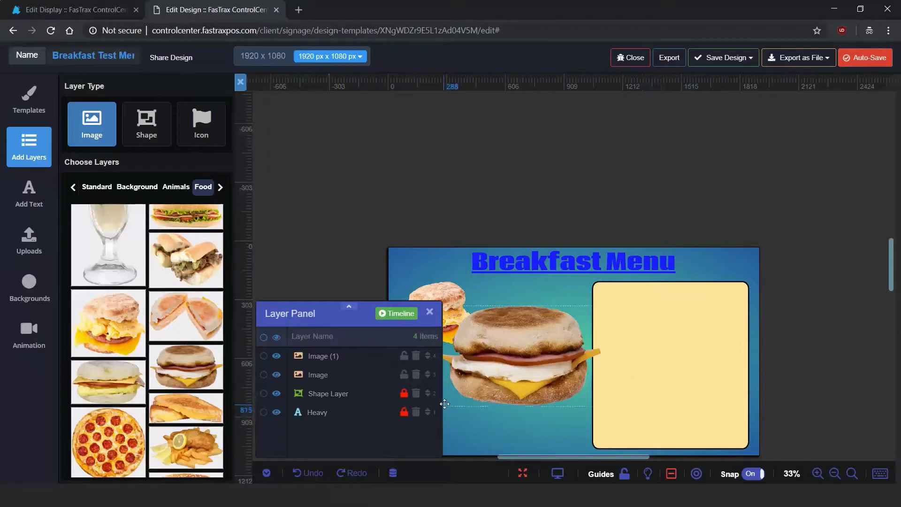
left_click(509, 403)
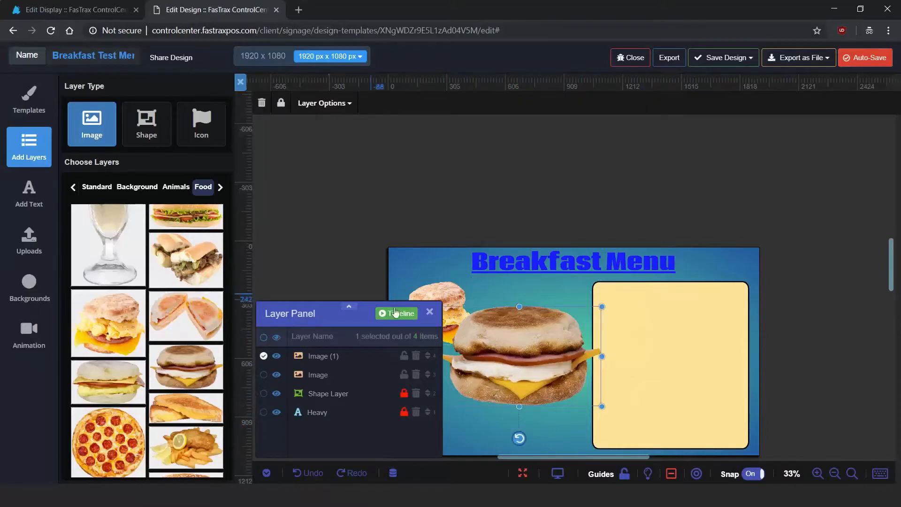
left_click(429, 311)
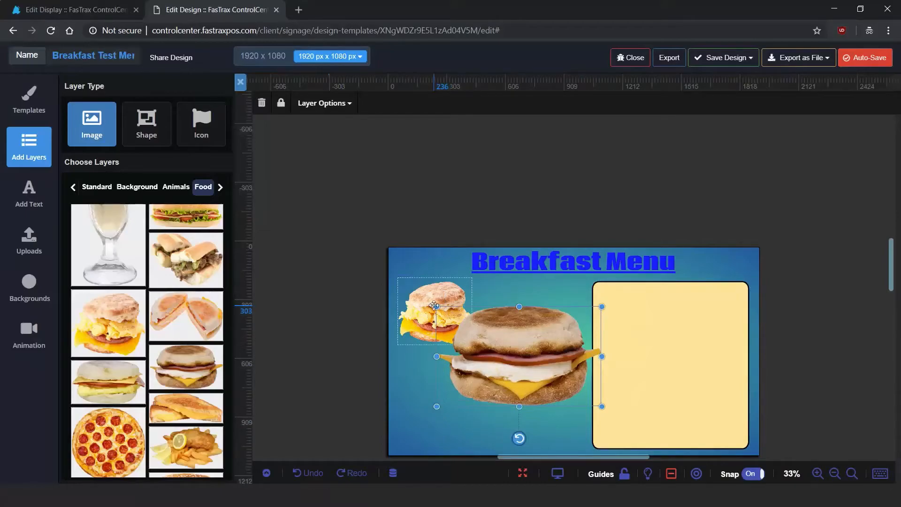
Scale the English muffin sandwich image down and place it just below and beside the egg biscuit sandwich
left_click_drag(575, 337, 537, 337)
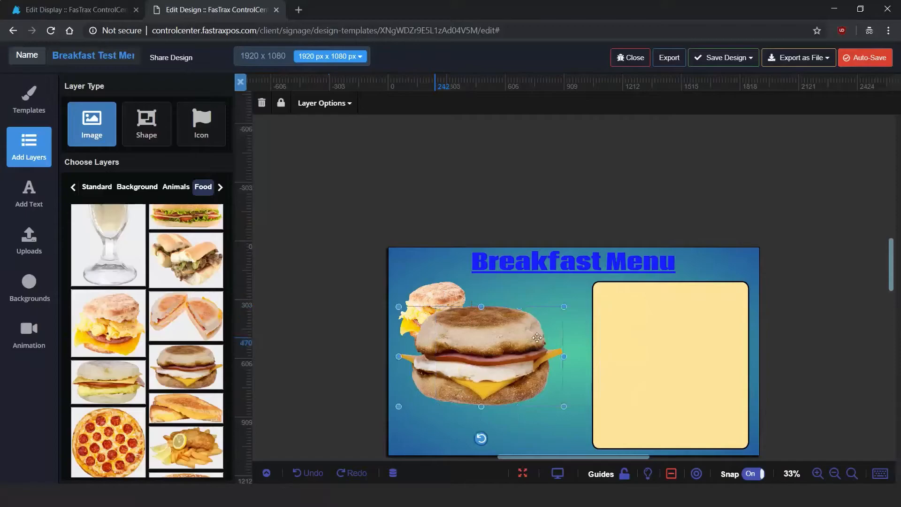
left_click_drag(563, 306, 532, 346)
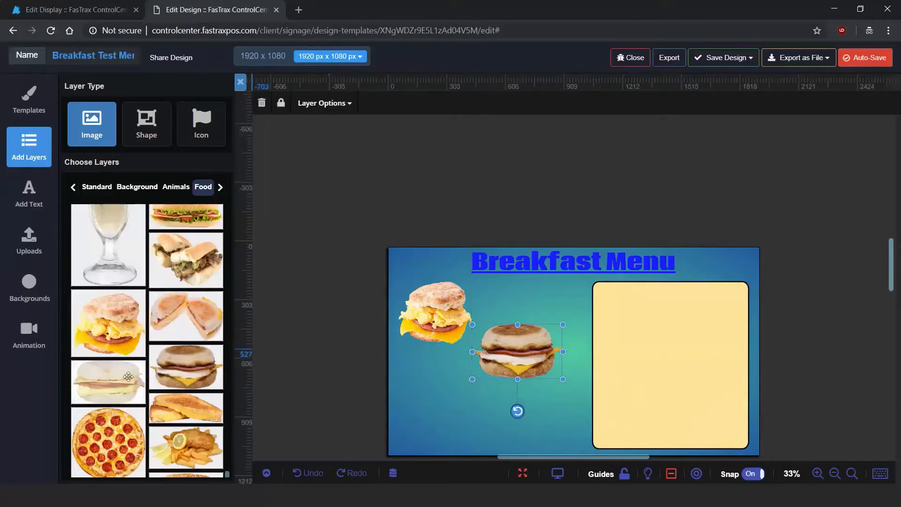
Add the halved egg roll image from the Food layers, scale it down and place it below the biscuit and muffin sandwiches
scroll(120, 380, "down", 3)
scroll(175, 314, "down", 10)
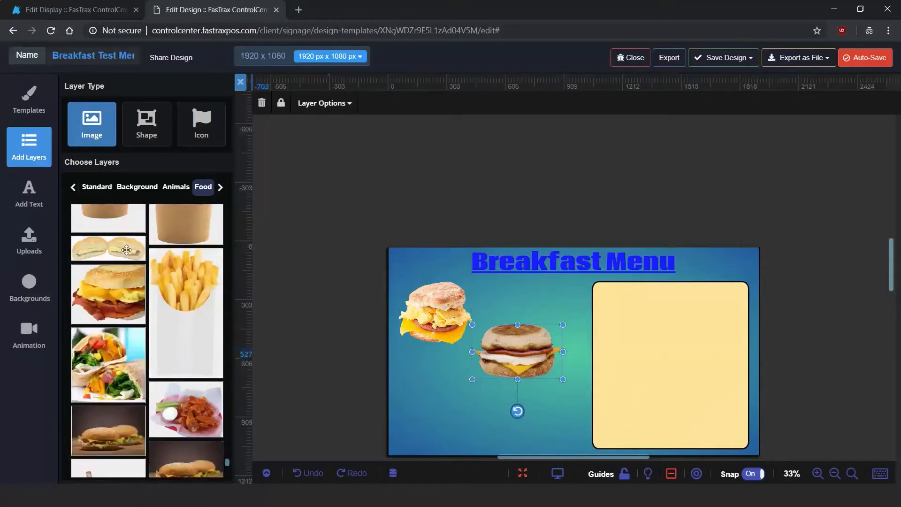
left_click_drag(126, 249, 330, 286)
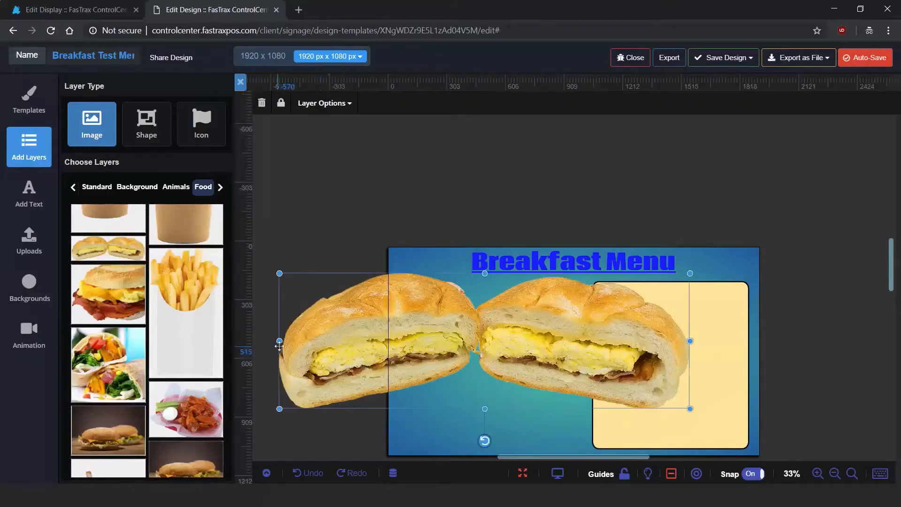
left_click_drag(278, 342, 582, 340)
mouse_move(578, 387)
left_mouse_down()
mouse_move(425, 404)
mouse_move(434, 404)
left_mouse_up()
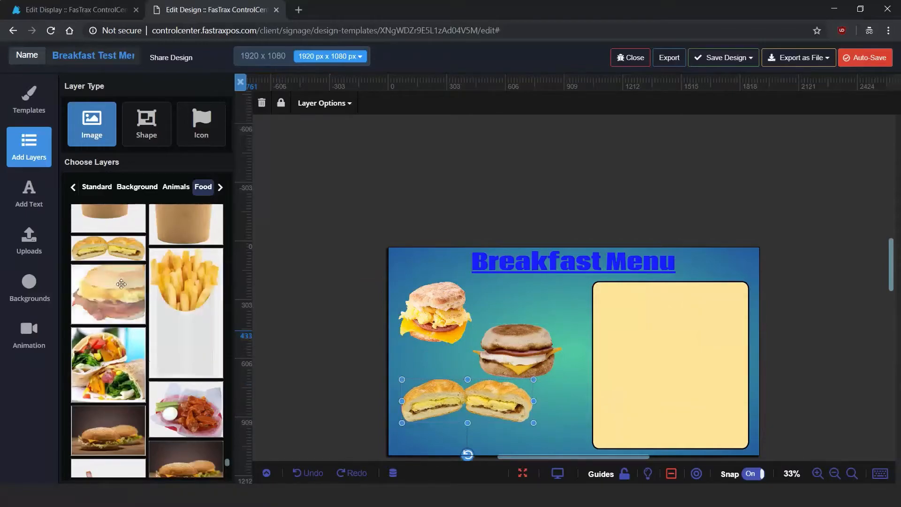
Add the halved egg roll on red checkered cloth from the Food layers, scale it down and fit it into the canvas's lower-left corner
scroll(140, 318, "down", 5)
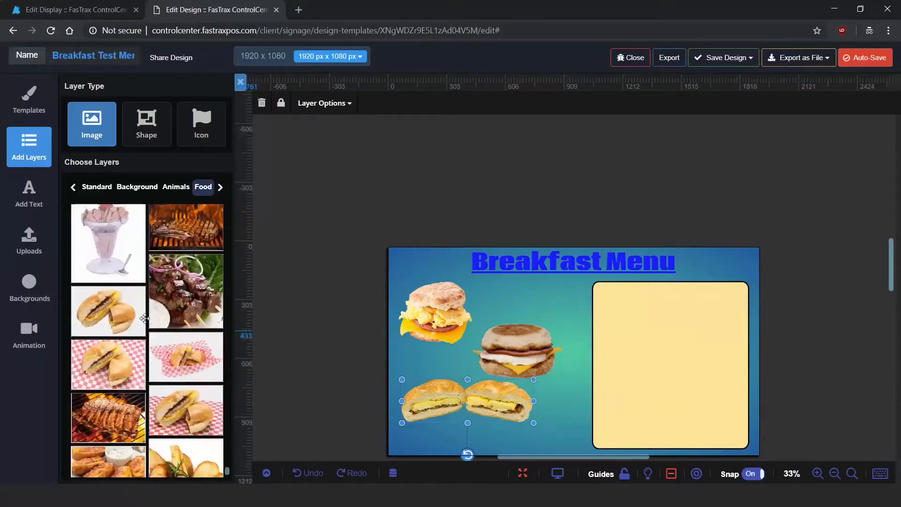
scroll(144, 317, "down", 8)
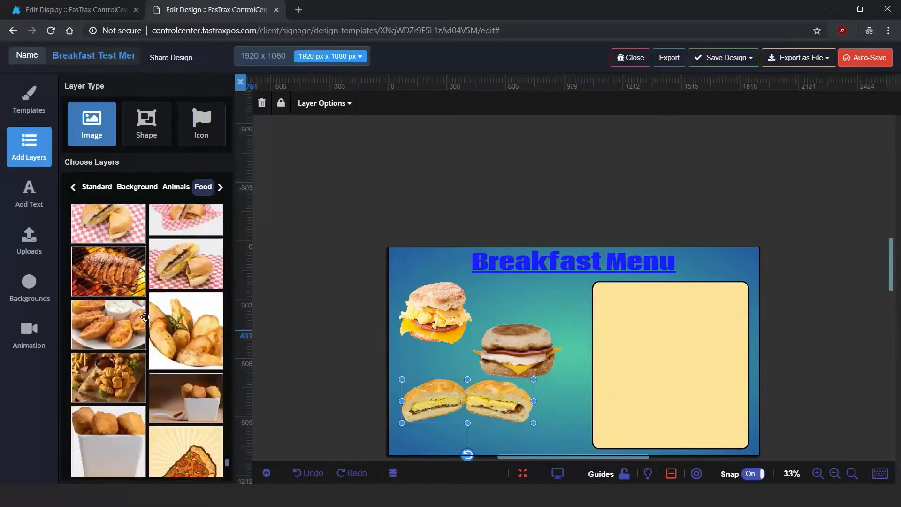
scroll(144, 313, "down", 8)
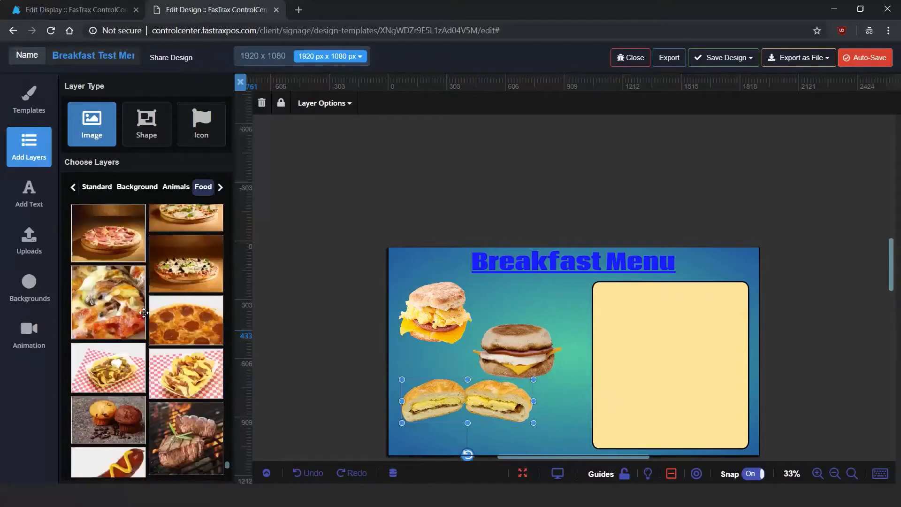
scroll(144, 313, "down", 8)
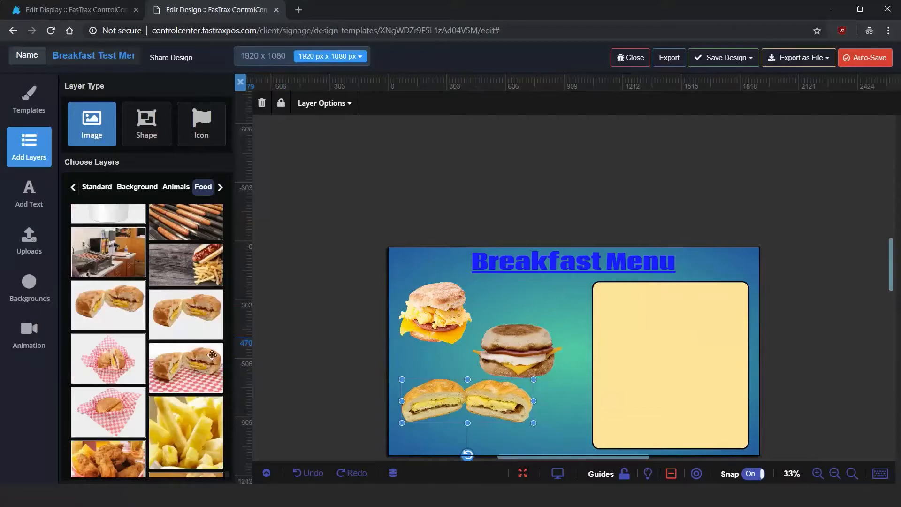
left_click(188, 367)
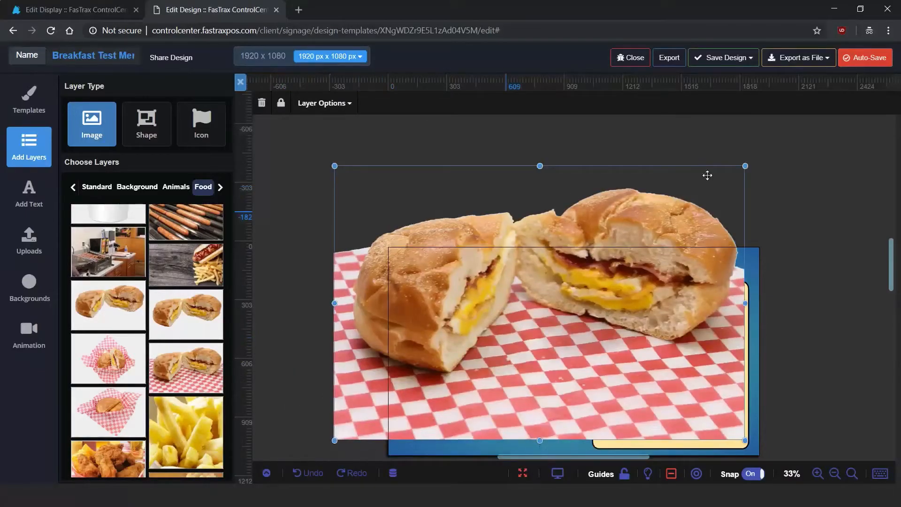
left_click_drag(744, 166, 721, 181)
left_click_drag(675, 226, 548, 420)
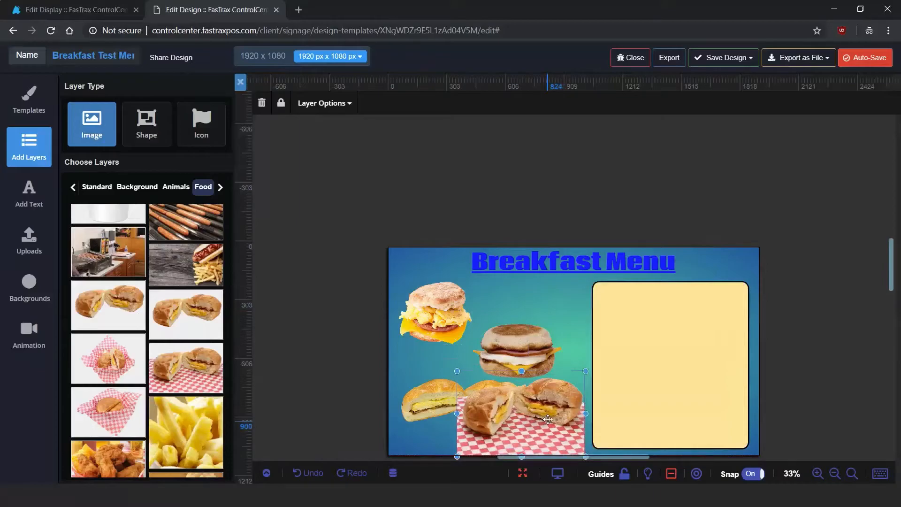
mouse_move(586, 372)
left_mouse_down()
mouse_move(542, 400)
mouse_move(573, 378)
left_mouse_up()
left_click_drag(532, 403, 462, 405)
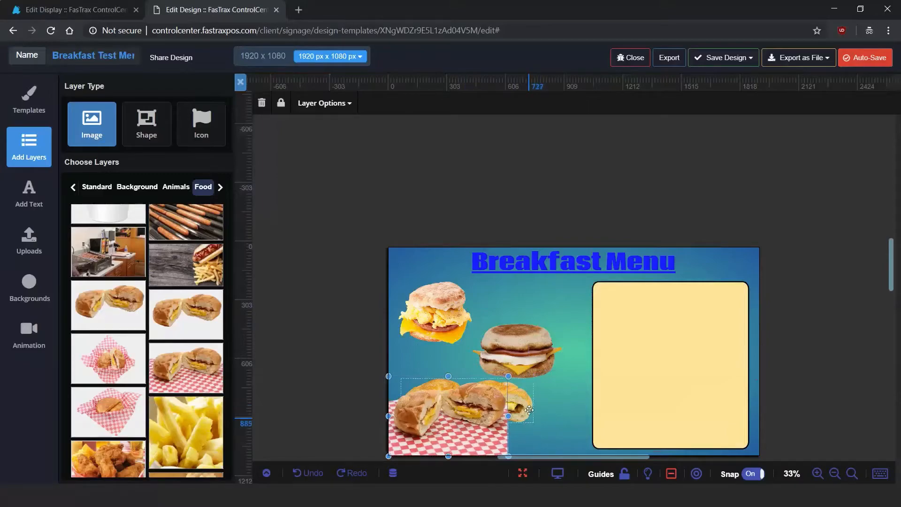
Move the plain halved egg roll out from behind the checkered-cloth image so its second half overlaps the cream panel
left_click(543, 438)
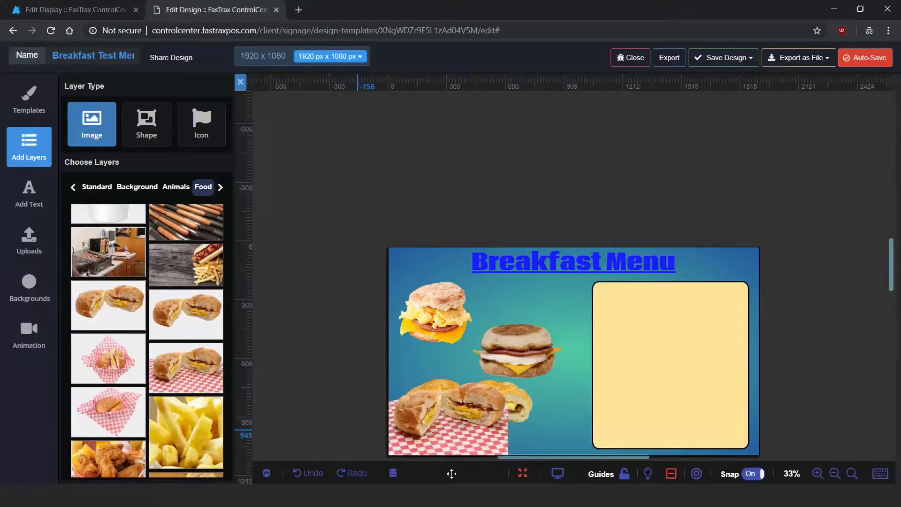
left_click(533, 410)
left_click_drag(590, 410, 647, 420)
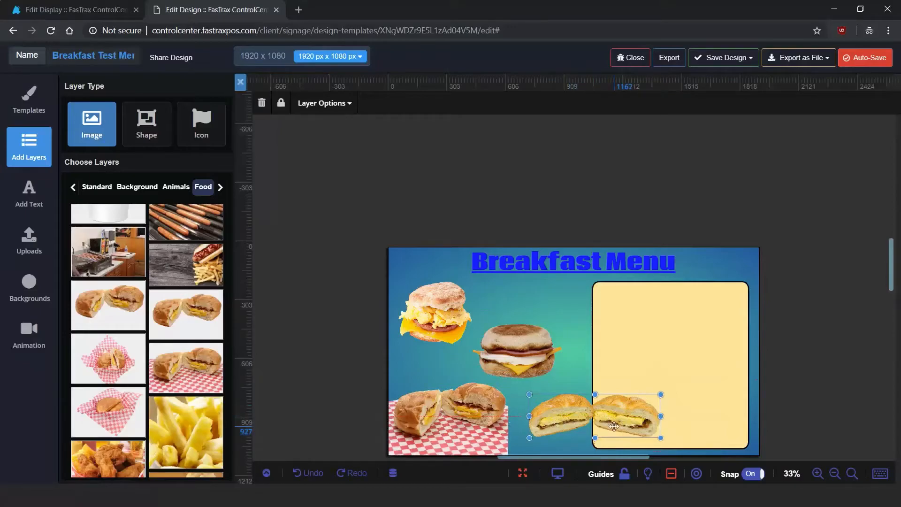
left_click(687, 391)
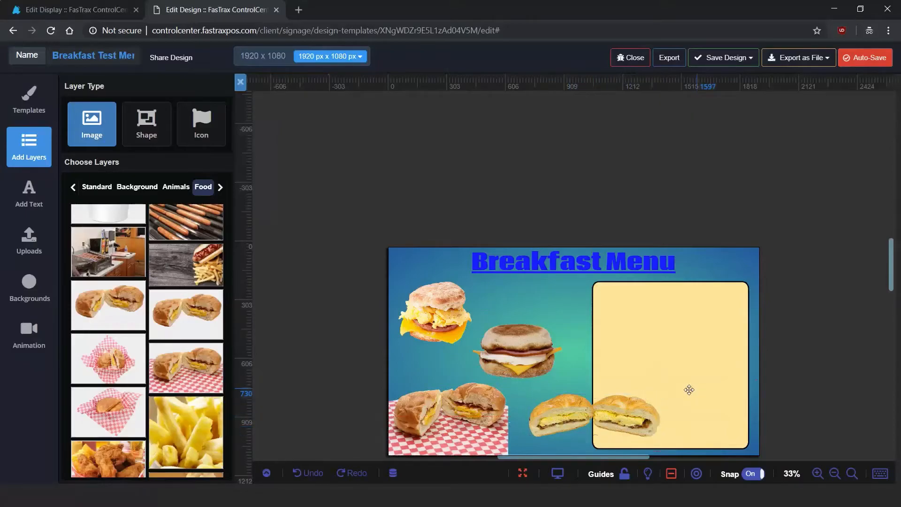
Reorder the layers so that Image (2), the halved egg roll, sits beneath Shape Layer, and close the layer list
left_click(266, 473)
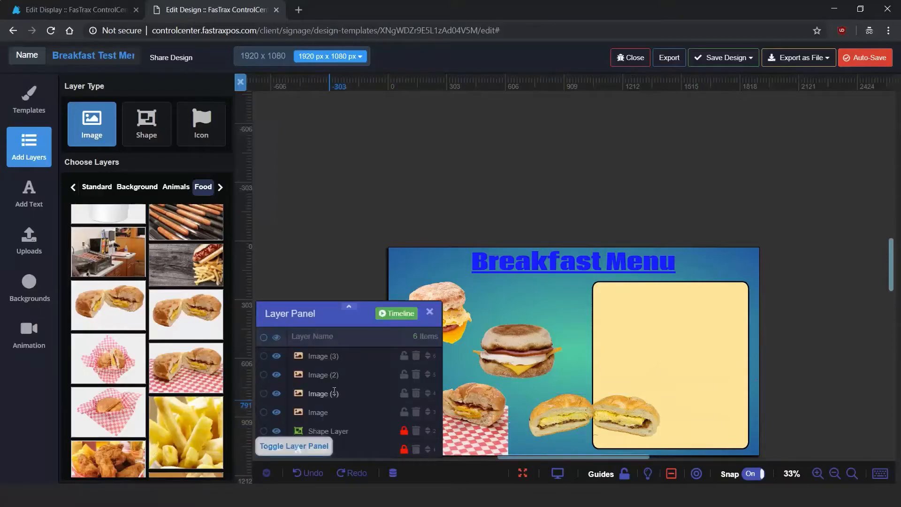
left_click(342, 430)
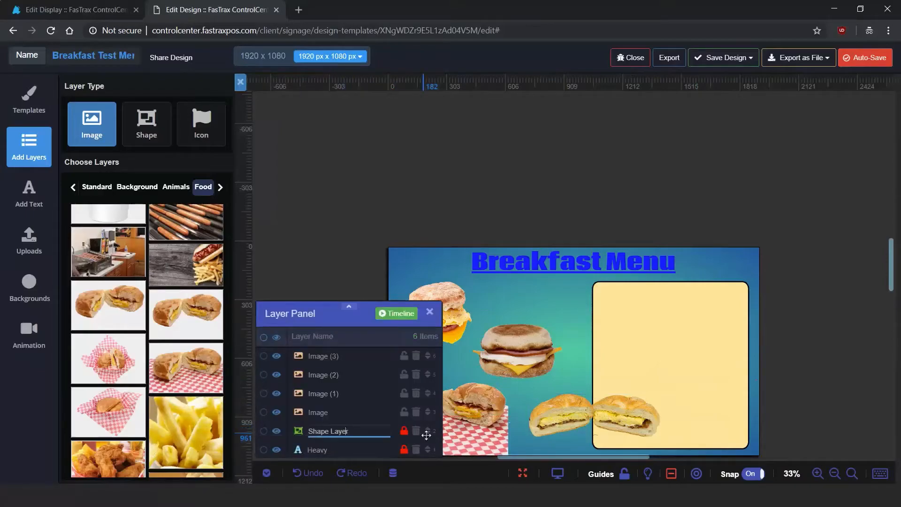
left_click(580, 424)
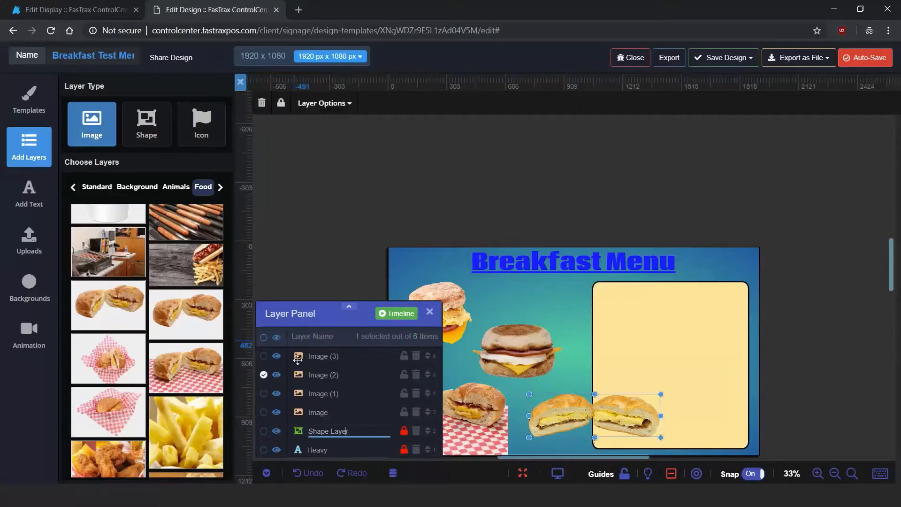
left_click_drag(425, 375, 426, 411)
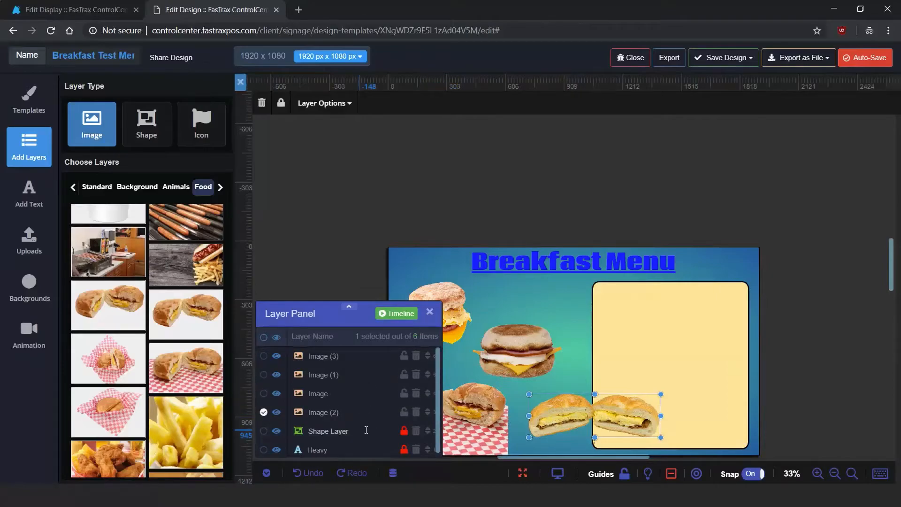
left_click_drag(429, 434, 428, 412)
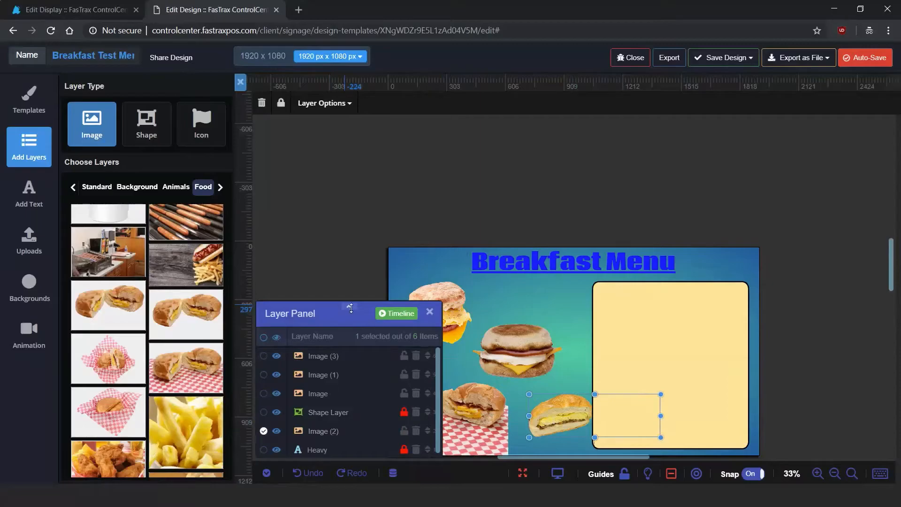
left_click_drag(434, 315, 422, 376)
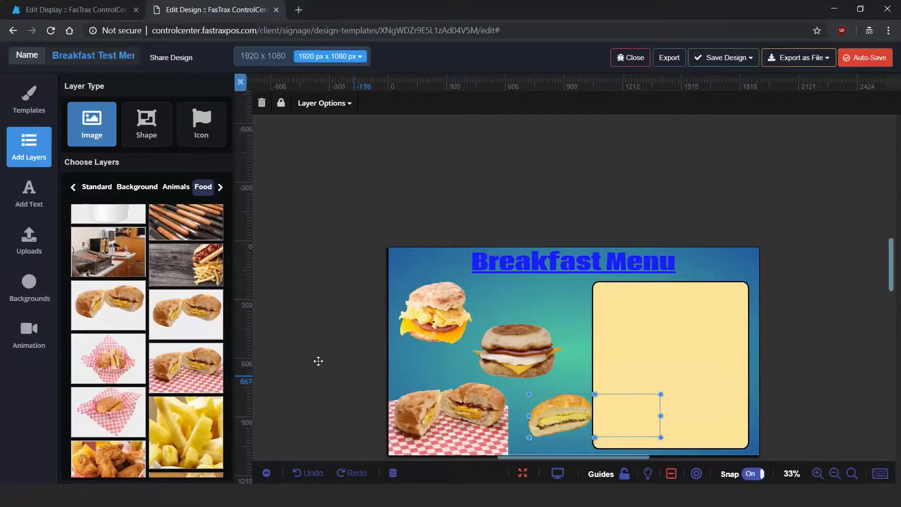
Tuck the halved egg roll behind the cream panel near the canvas's lower edge and place the muffin sandwich above it, against the panel
key("ctrl+z")
left_click(519, 363)
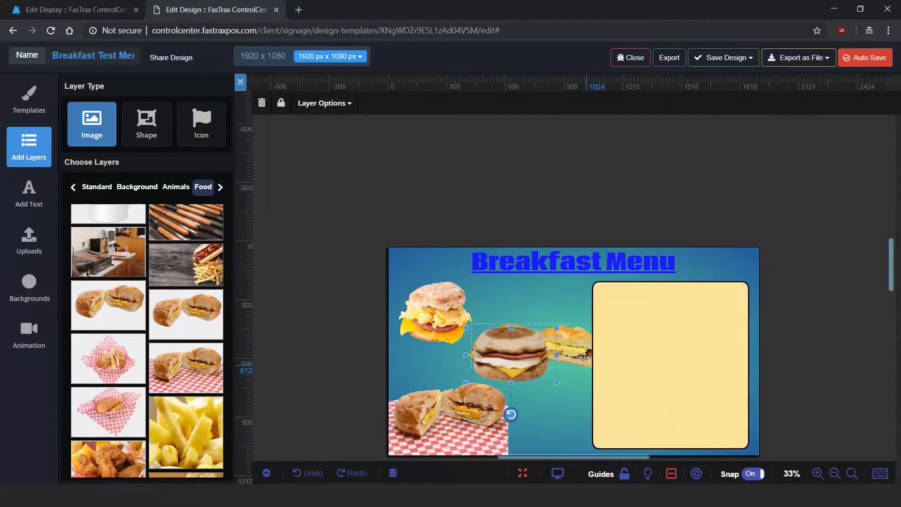
left_click(586, 356)
left_click_drag(586, 354, 640, 434)
left_click(641, 434)
left_click(527, 351)
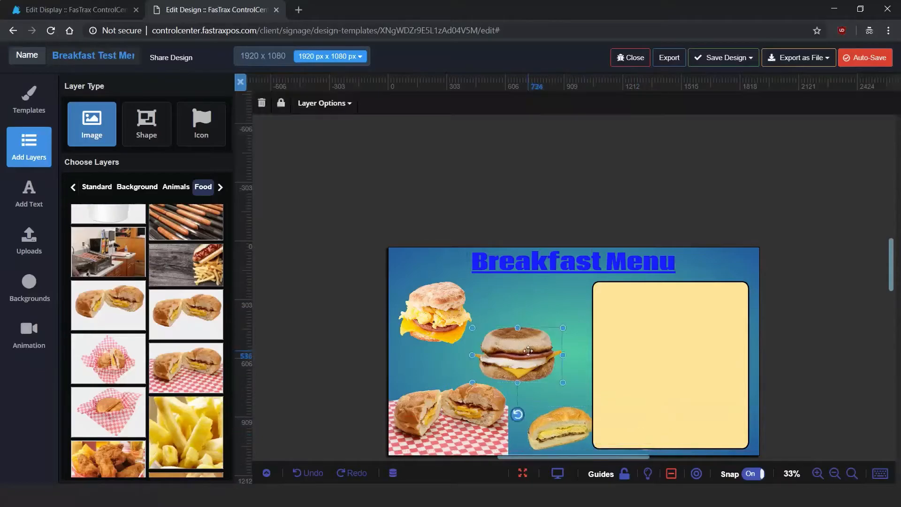
left_click_drag(527, 352, 554, 362)
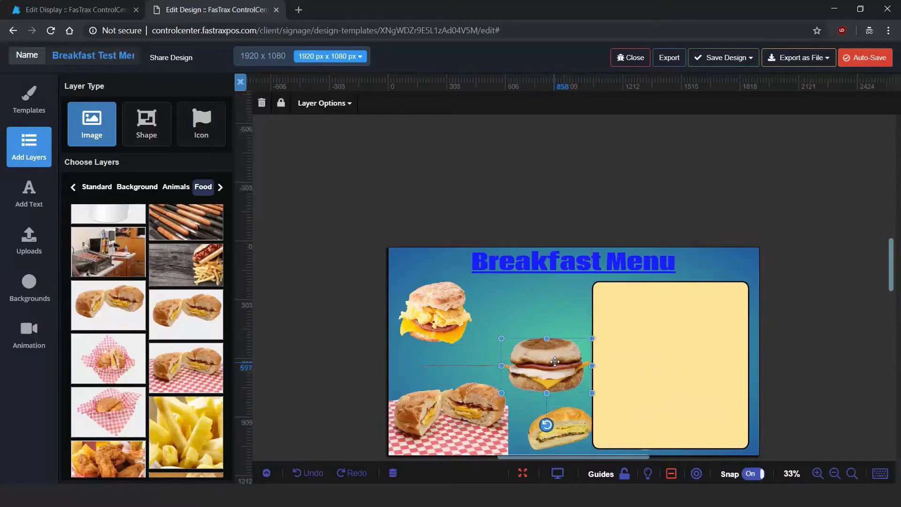
Add the croissant sandwich image from the Food layers, scale it down and place it between the egg biscuit and the cream panel
scroll(167, 339, "down", 10)
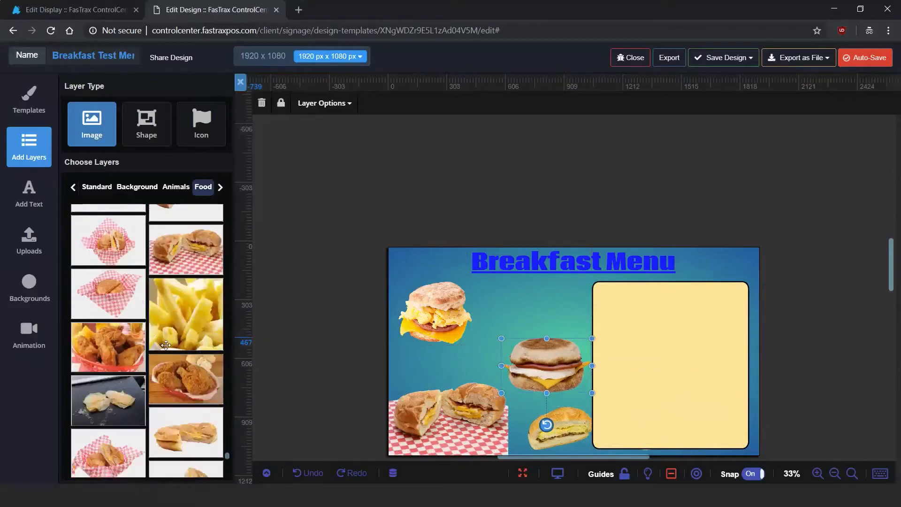
scroll(175, 349, "down", 10)
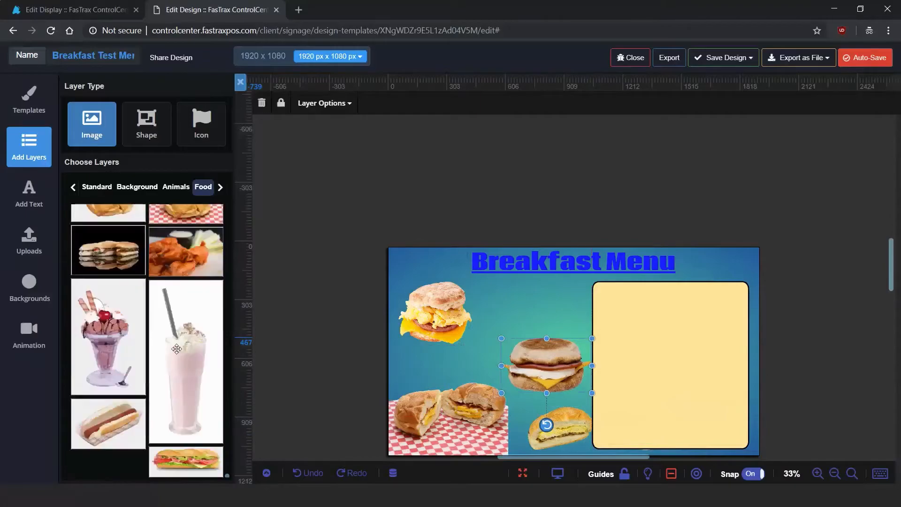
scroll(173, 343, "down", 10)
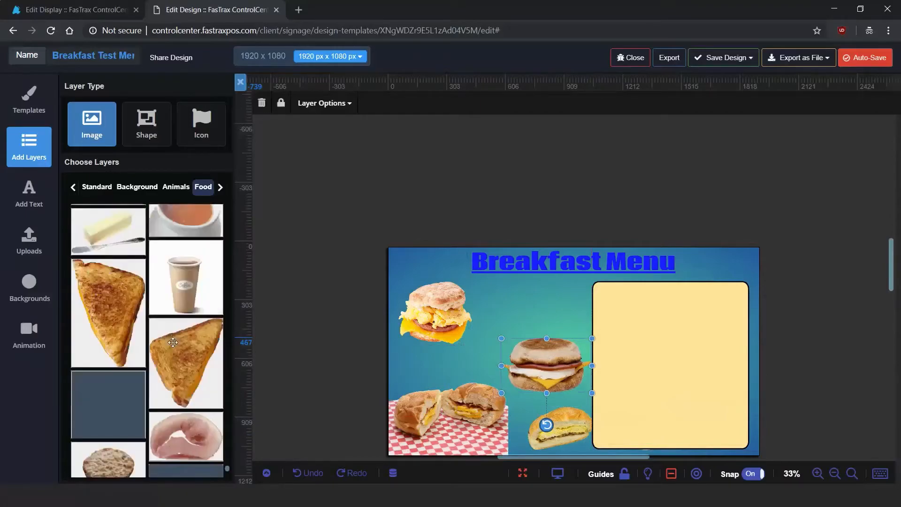
scroll(173, 340, "down", 5)
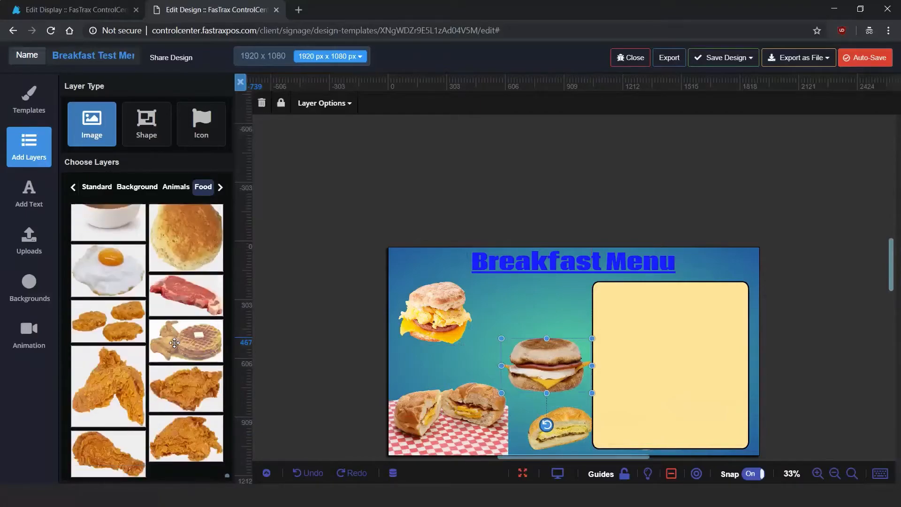
scroll(174, 338, "down", 10)
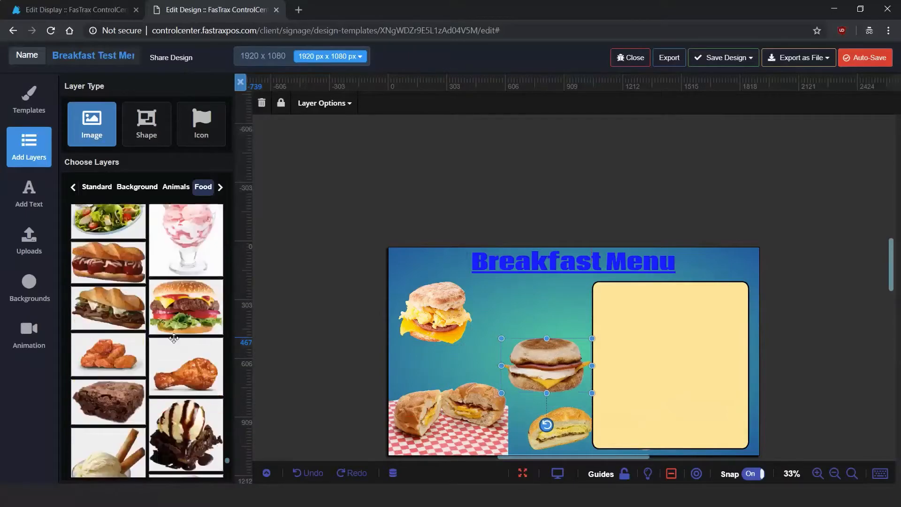
scroll(176, 338, "down", 3)
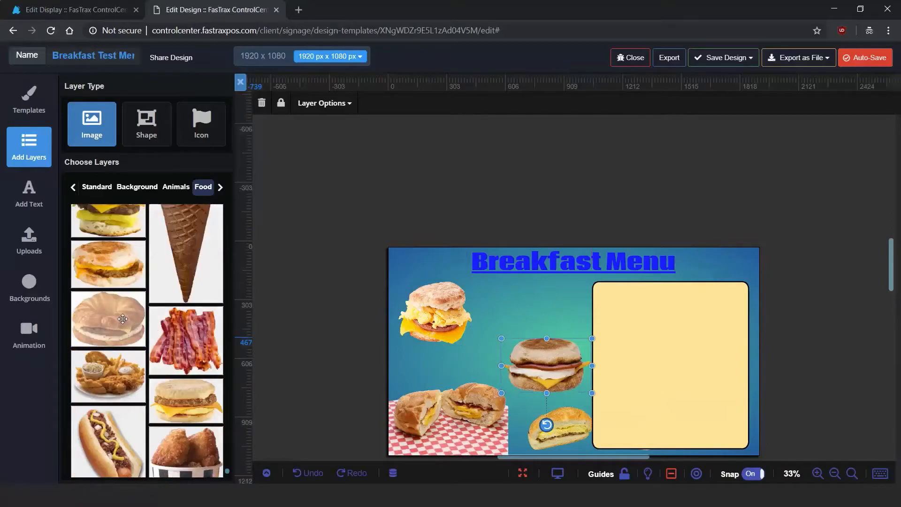
left_click_drag(122, 319, 433, 287)
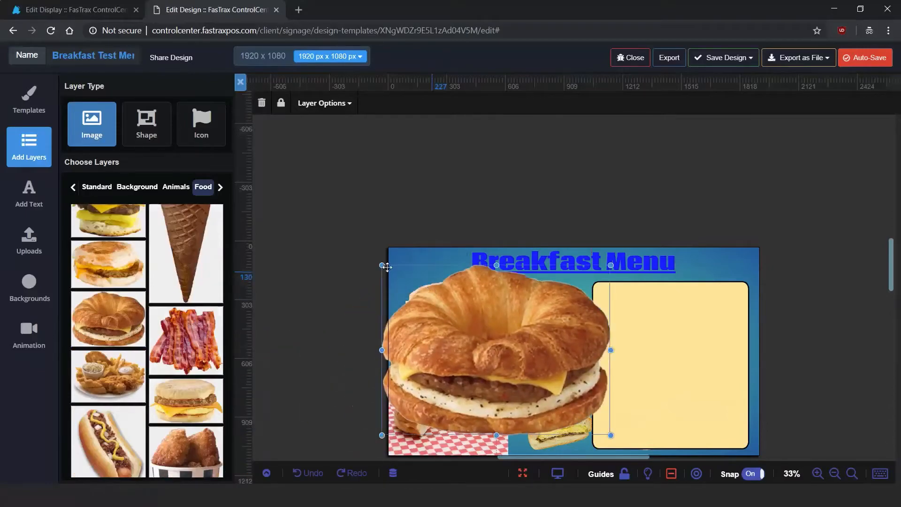
left_click_drag(382, 265, 541, 314)
left_click_drag(499, 280, 513, 304)
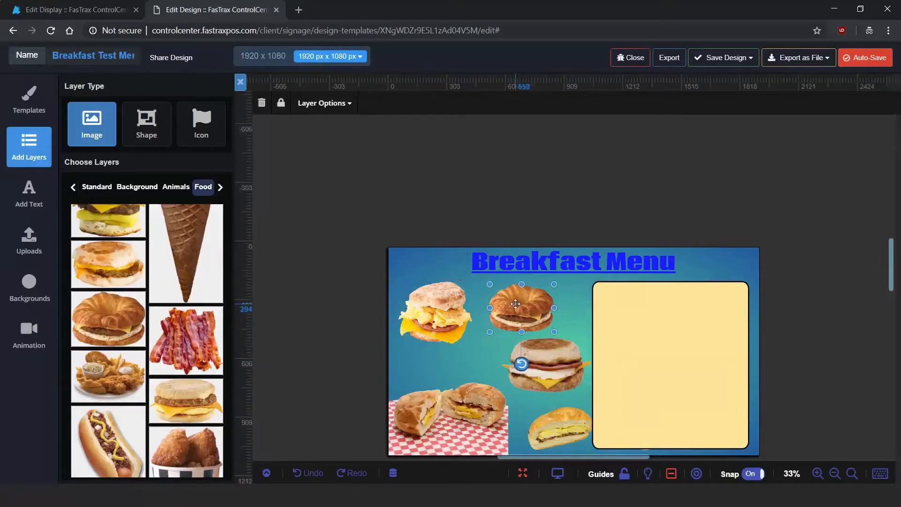
Delete the halved egg roll image on the red checkered cloth
left_click(477, 399)
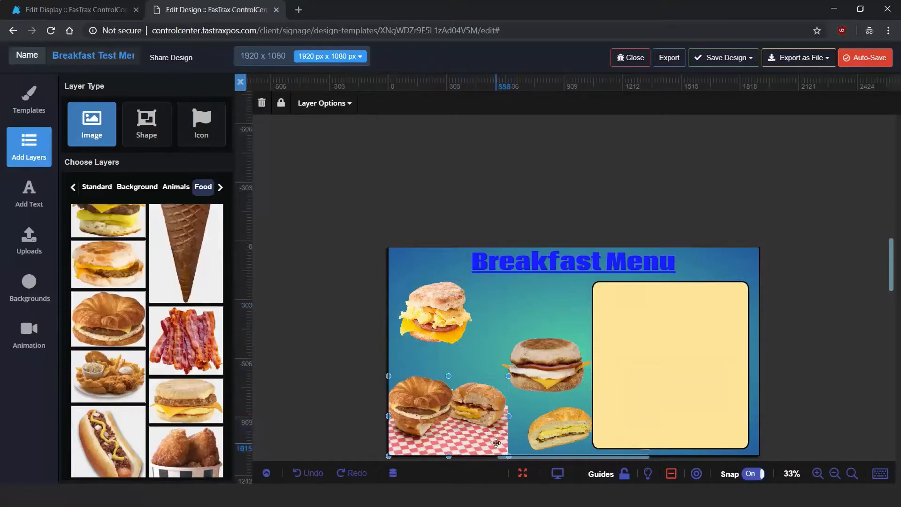
key("Delete")
Place the croissant sandwich in the canvas's lower-left corner and the egg biscuit above it near the left edge
left_click_drag(435, 400, 556, 359)
left_click(447, 322)
left_click_drag(447, 322, 483, 336)
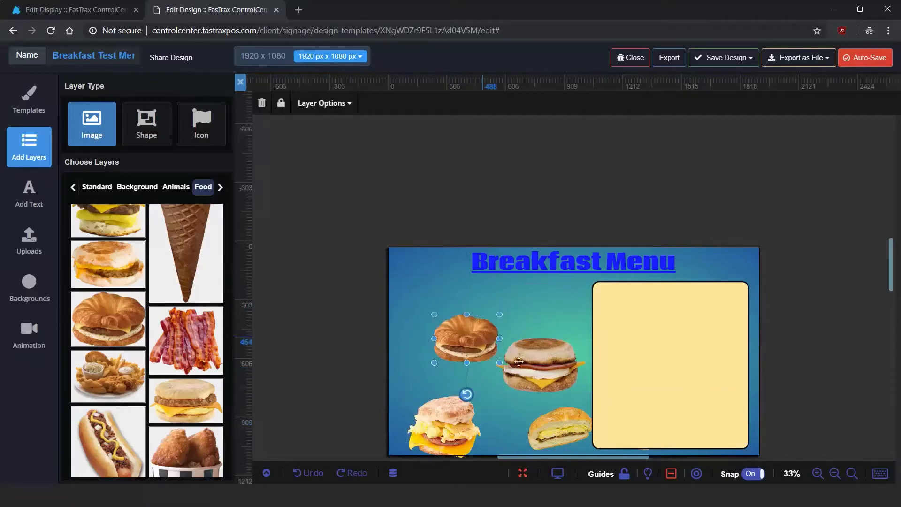
left_click_drag(449, 416, 445, 422)
left_click(478, 427)
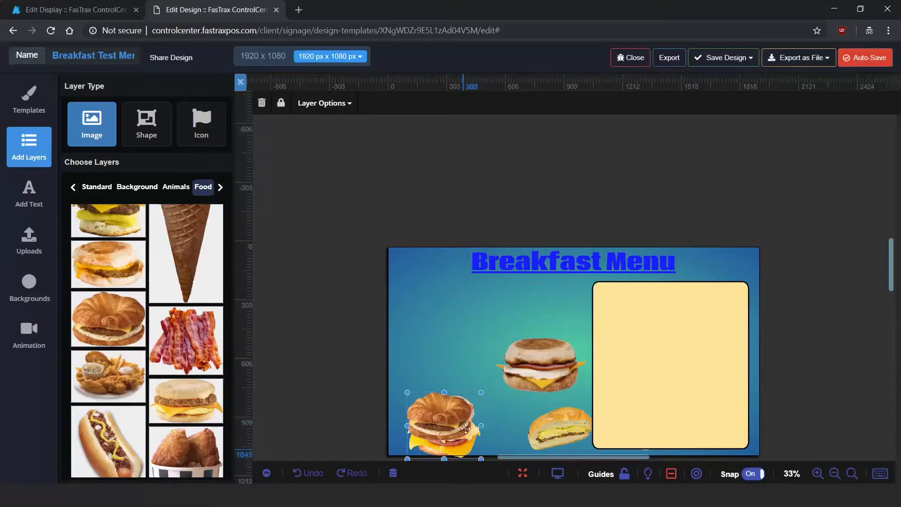
left_click_drag(463, 447, 455, 347)
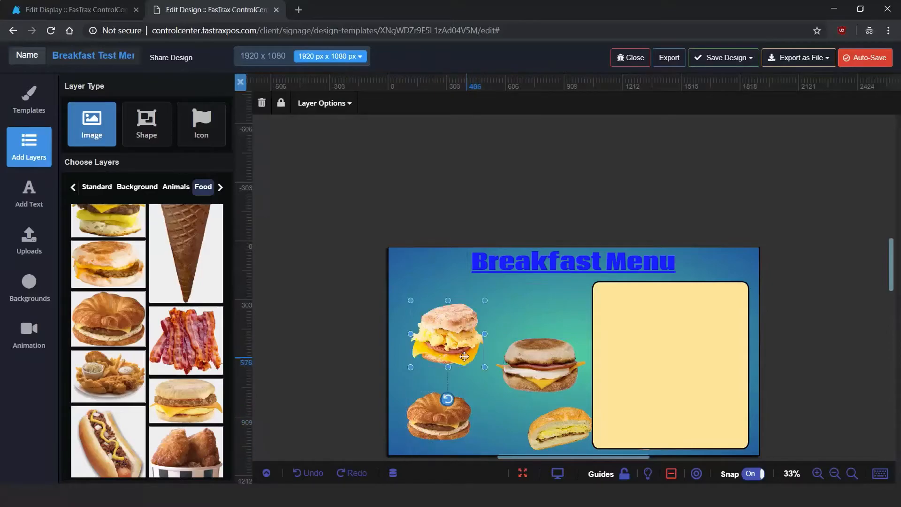
left_click(446, 427)
left_click_drag(446, 427, 442, 429)
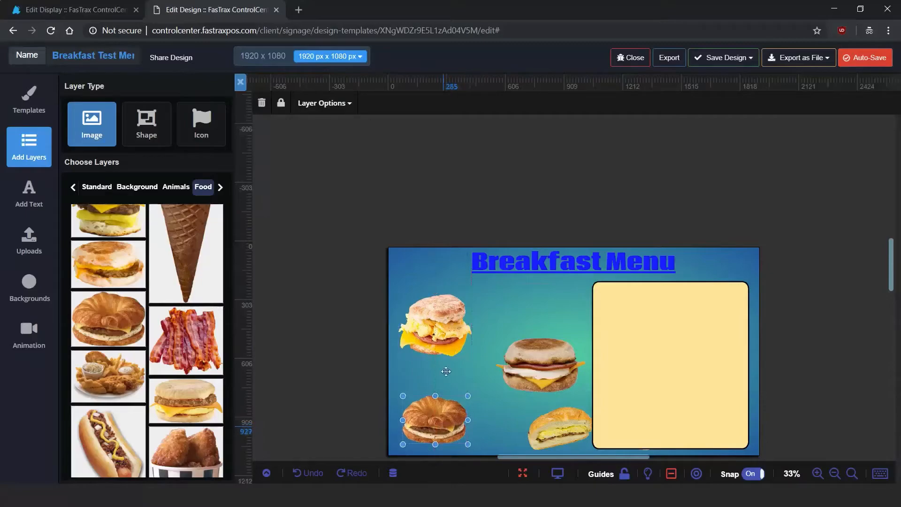
Shift the muffin sandwich away from the cream panel to sit between the egg biscuit and the halved egg roll
left_click_drag(533, 363, 510, 364)
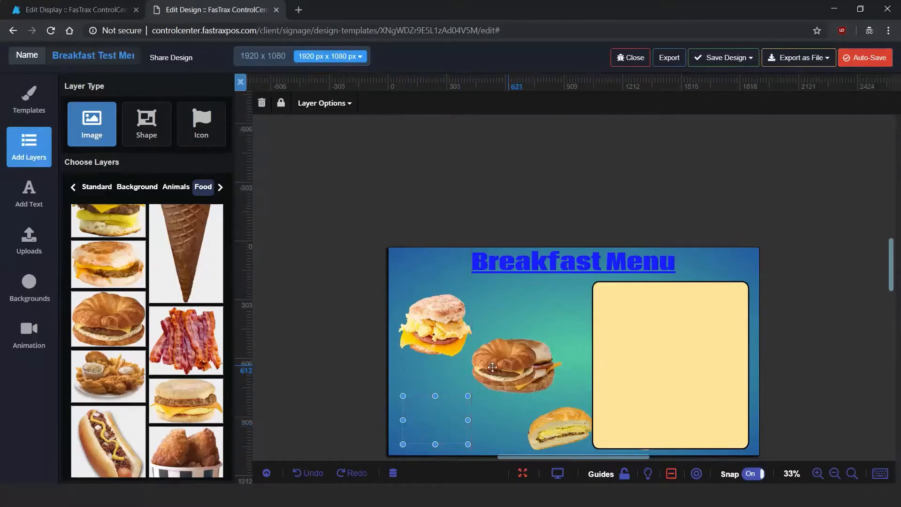
left_click(450, 397)
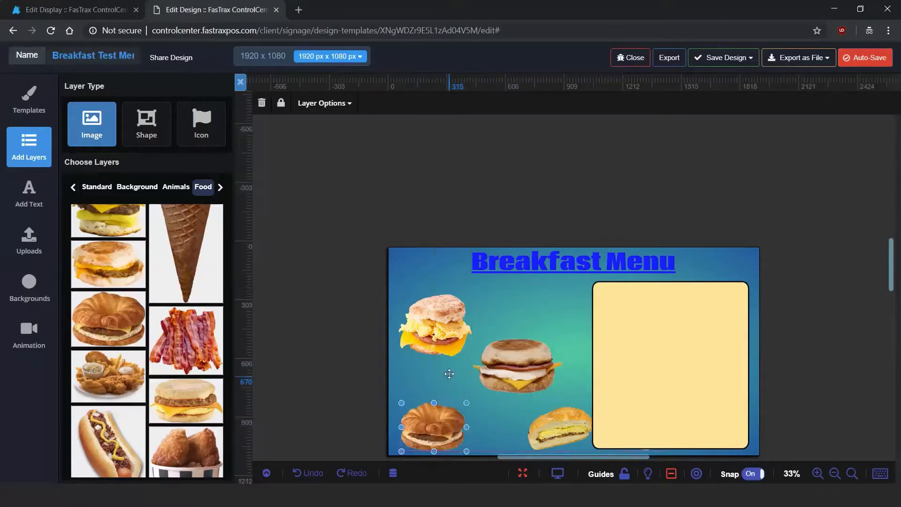
left_click(494, 369)
left_click_drag(494, 368, 489, 374)
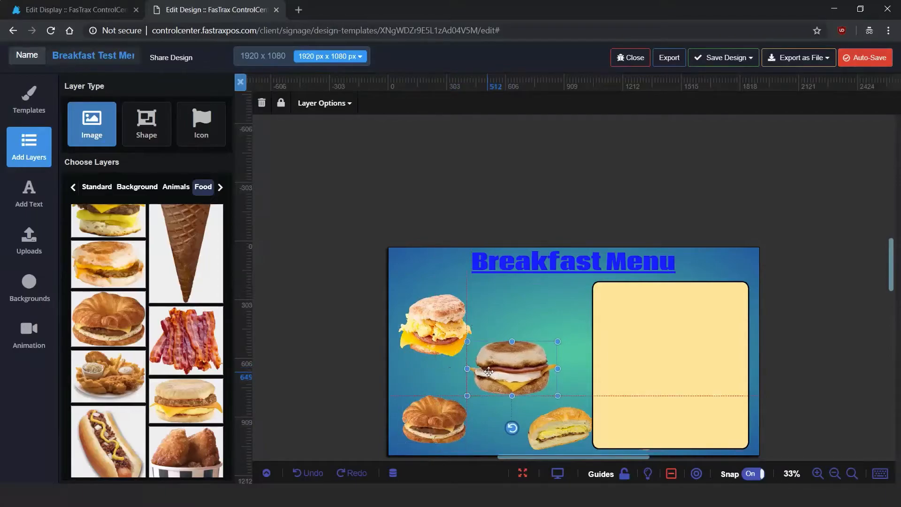
left_click(556, 431)
left_click(493, 373)
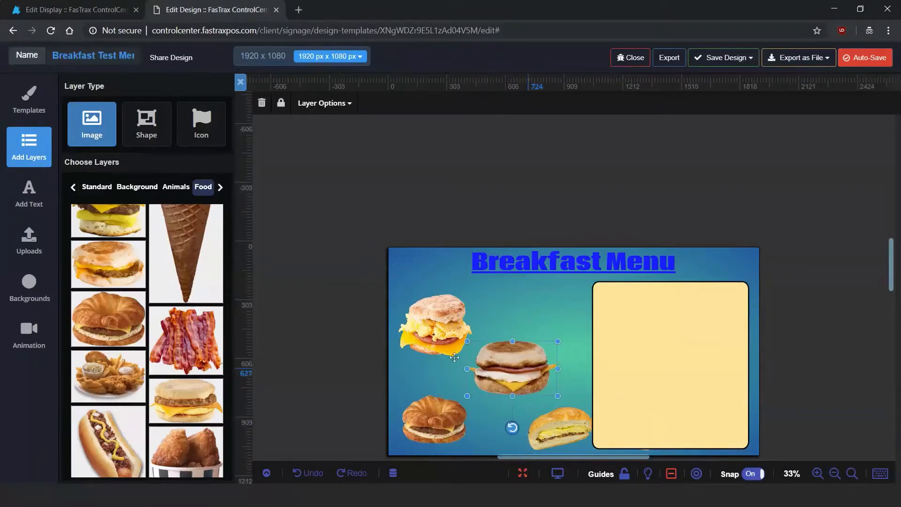
Add the bacon image from the Food layers, scale it down, rotate it about a quarter turn and place it across the cream panel's left edge
left_click_drag(188, 335, 364, 347)
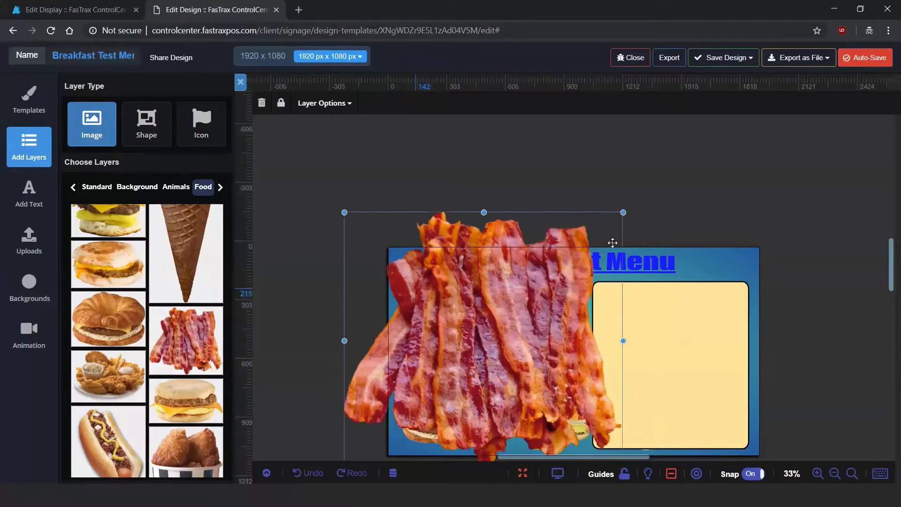
left_click_drag(623, 212, 455, 350)
left_click_drag(413, 389, 542, 325)
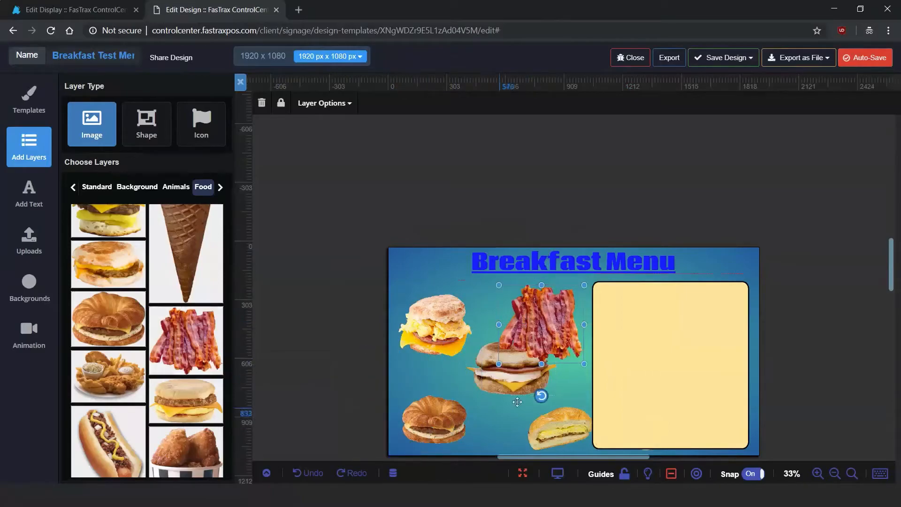
left_click_drag(541, 395, 469, 325)
left_click_drag(531, 334, 623, 372)
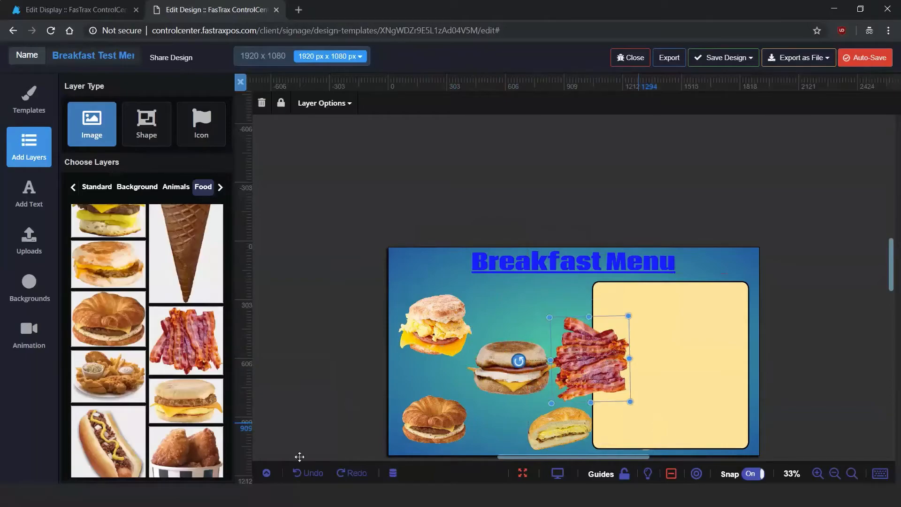
Reorder the layers so that Image (3), the bacon, sits directly beneath Shape Layer
left_click(267, 473)
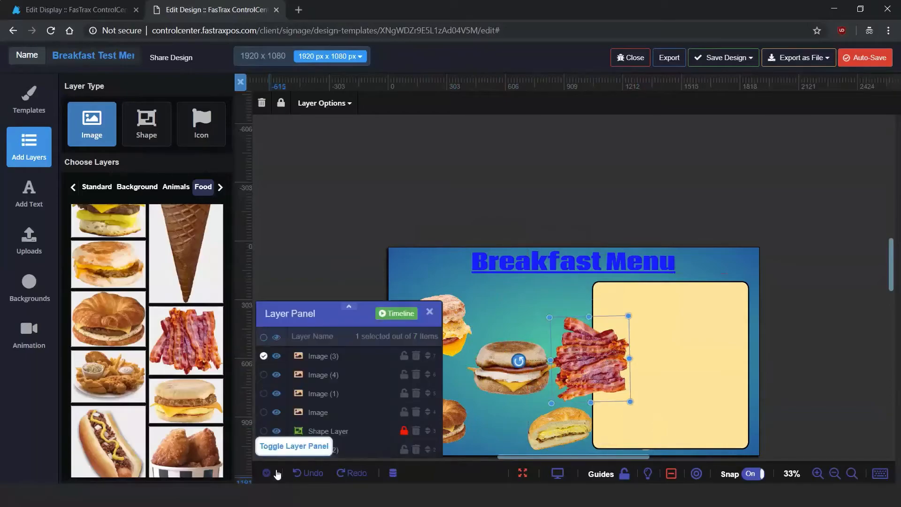
left_click(328, 356)
double_click(329, 356)
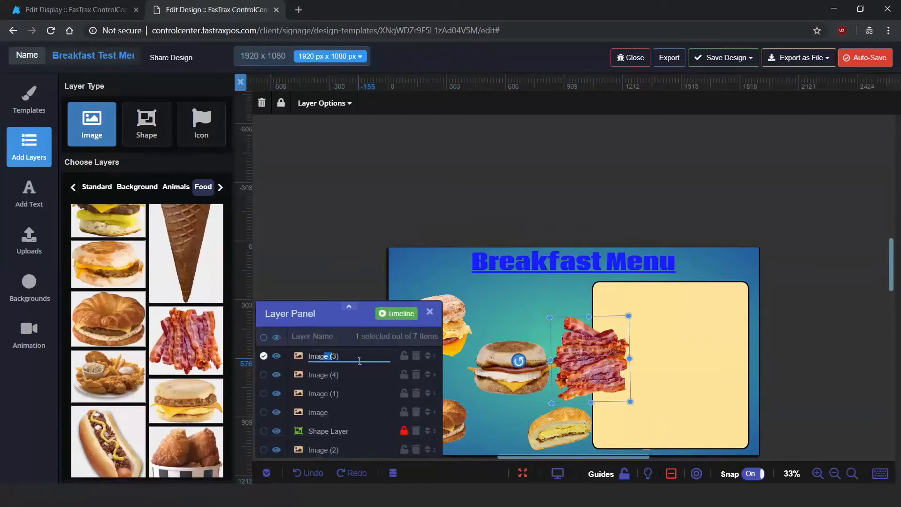
left_click_drag(427, 355, 431, 429)
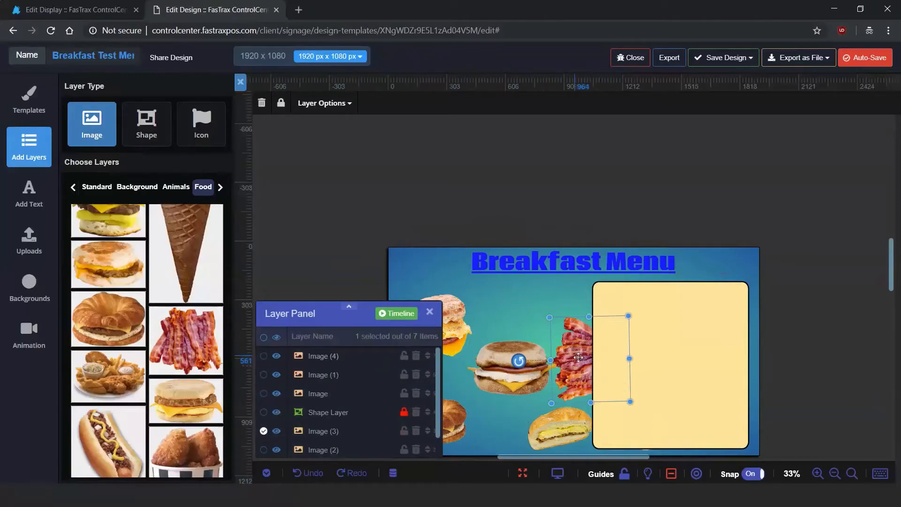
Raise the bacon along the cream panel's edge, close the layer list and shift the muffin sandwich slightly lower
mouse_move(578, 358)
left_mouse_down()
mouse_move(575, 329)
mouse_move(544, 359)
mouse_move(525, 362)
mouse_move(574, 344)
left_mouse_up()
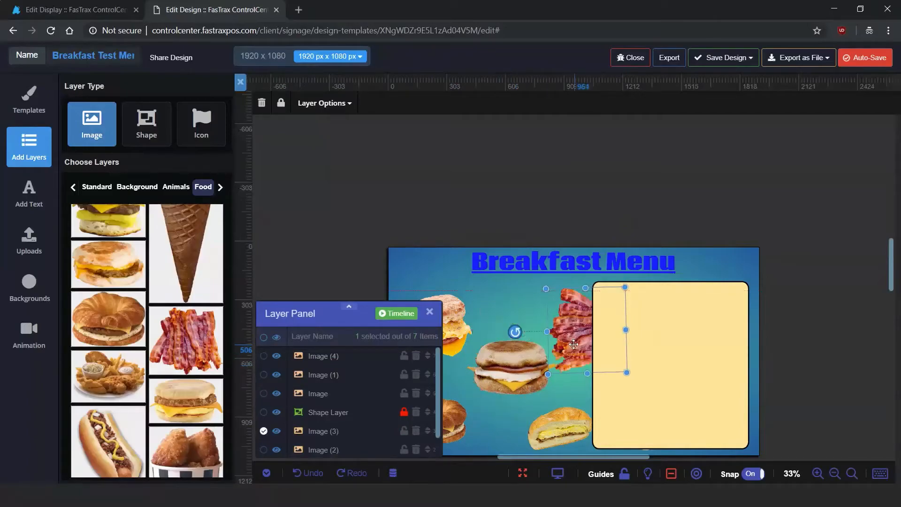
left_click(429, 311)
left_click(343, 330)
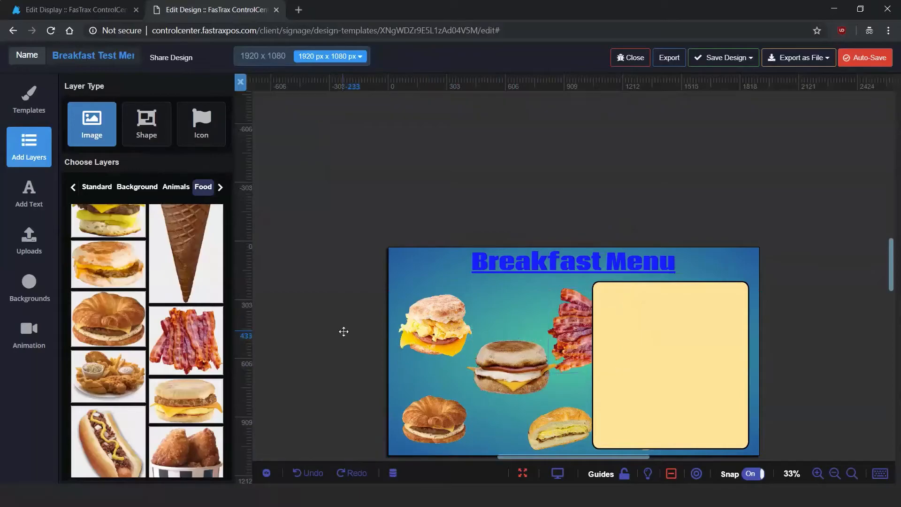
left_click_drag(509, 371, 503, 384)
left_click(508, 321)
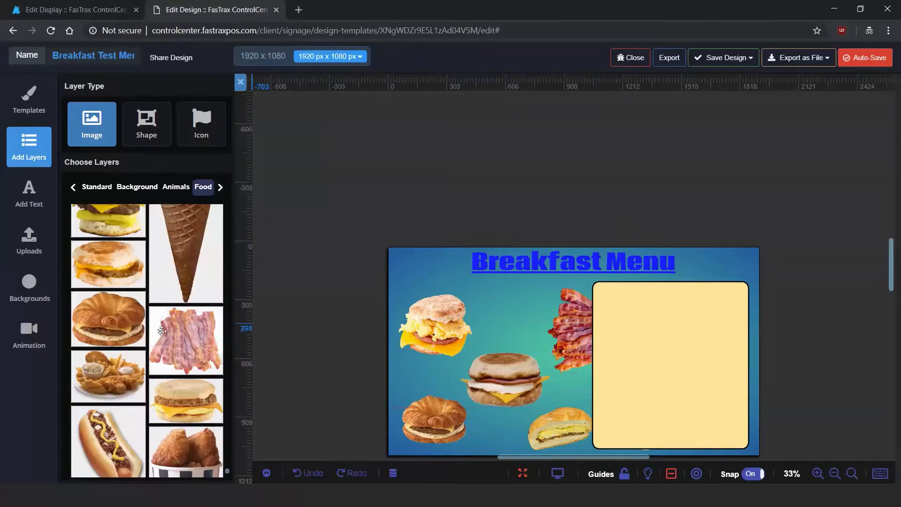
Look through the remaining Food layers and the Beverages layers for another image suited to the breakfast menu
scroll(170, 334, "down", 8)
scroll(164, 262, "down", 4)
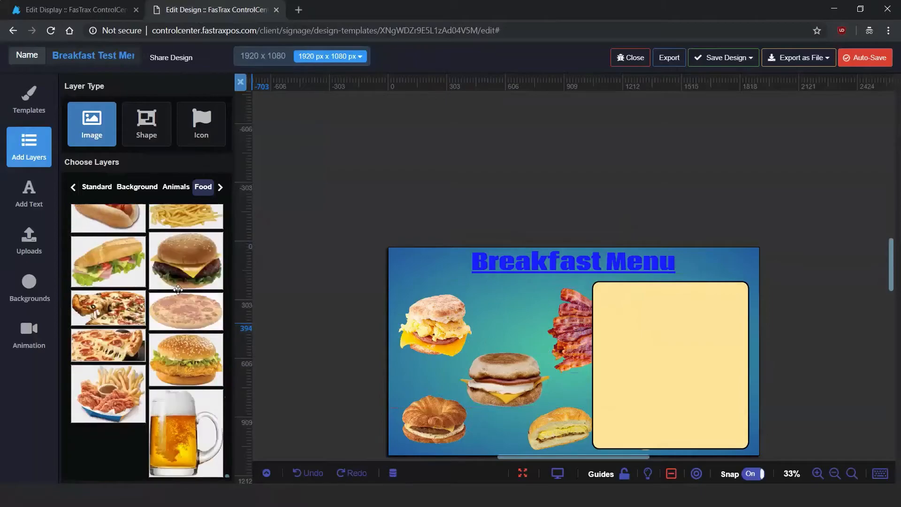
left_click(220, 187)
left_click(220, 188)
left_click(220, 188)
left_click(149, 193)
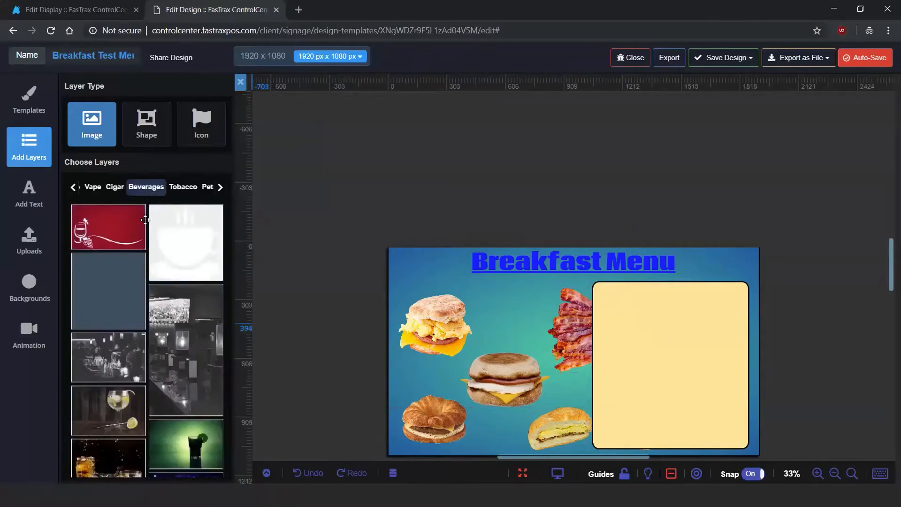
scroll(156, 301, "down", 3)
scroll(157, 301, "down", 12)
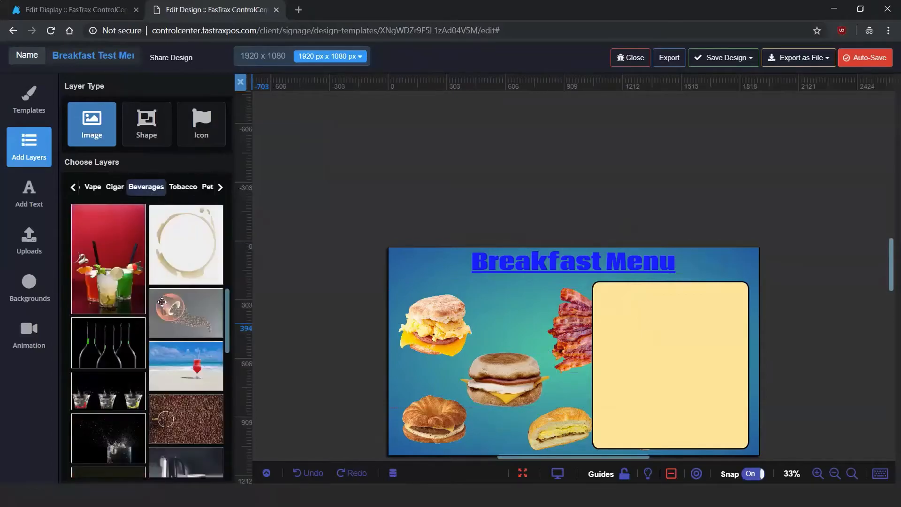
scroll(169, 300, "down", 3)
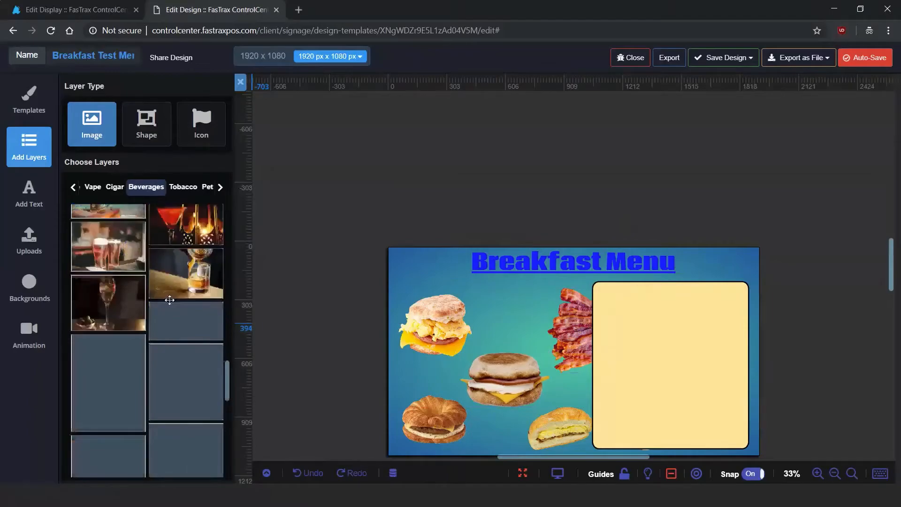
scroll(171, 300, "down", 3)
scroll(170, 300, "down", 10)
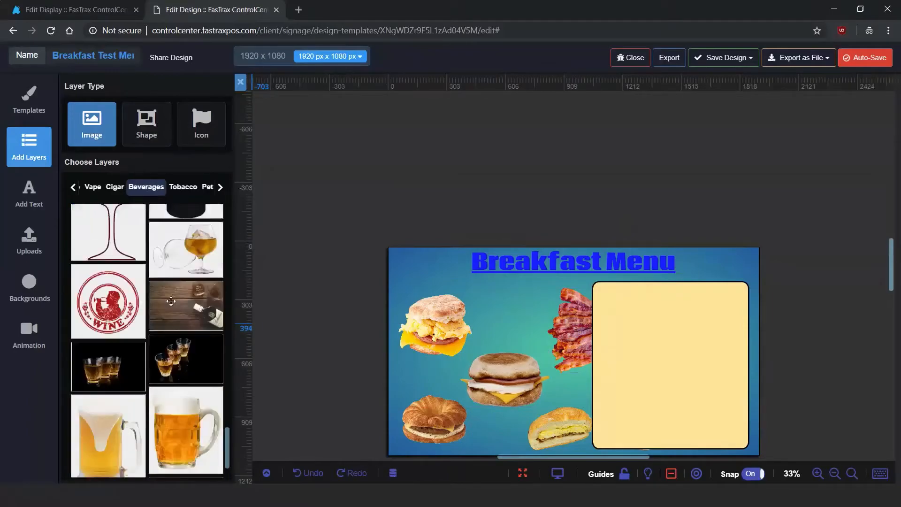
scroll(171, 301, "down", 2)
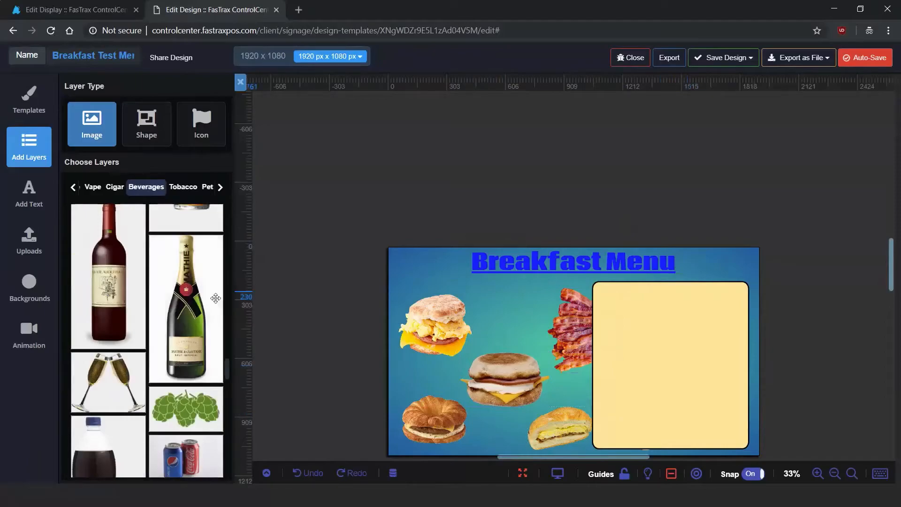
Browse the special fonts and try adding a text layer in the BOLD style over the cream panel
left_click(29, 192)
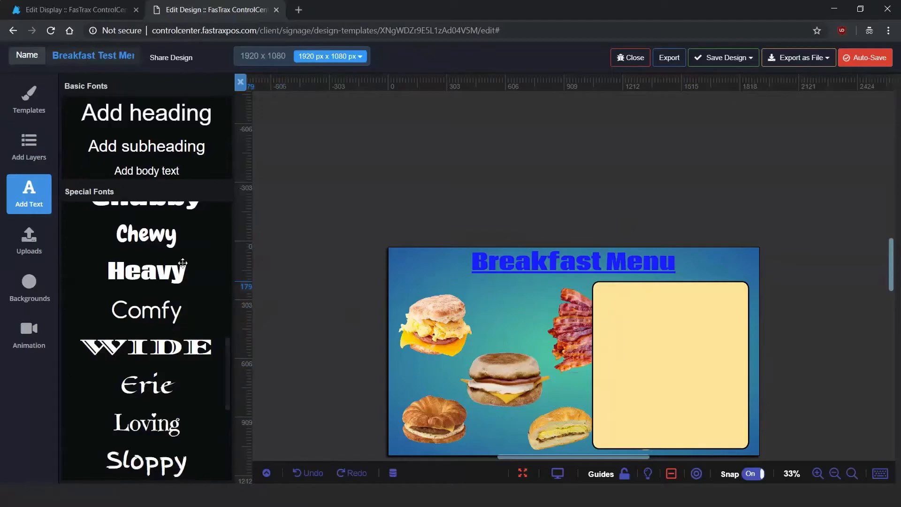
scroll(155, 251, "up", 3)
scroll(167, 255, "down", 6)
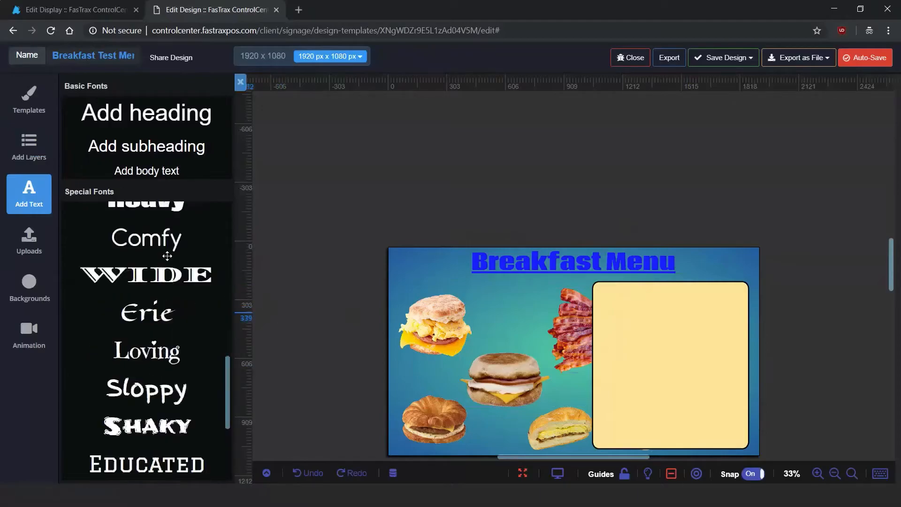
scroll(167, 255, "down", 3)
scroll(167, 257, "up", 2)
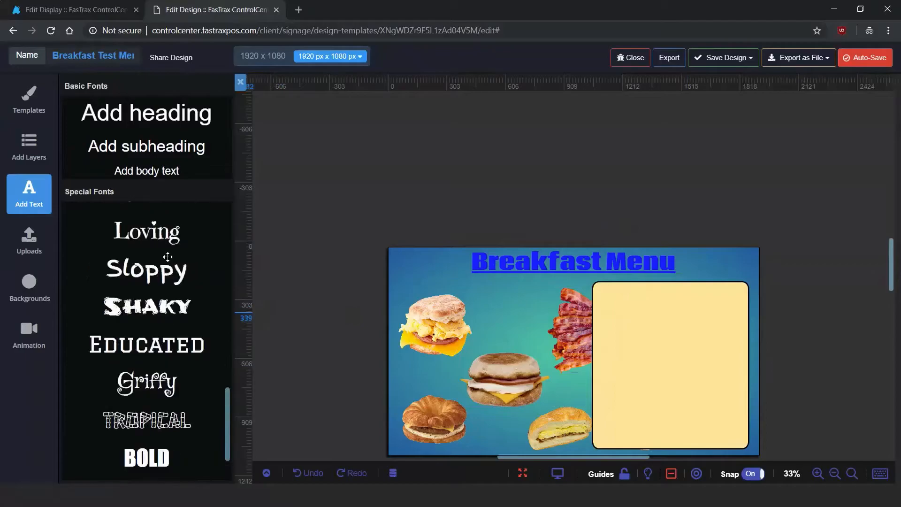
scroll(168, 257, "down", 2)
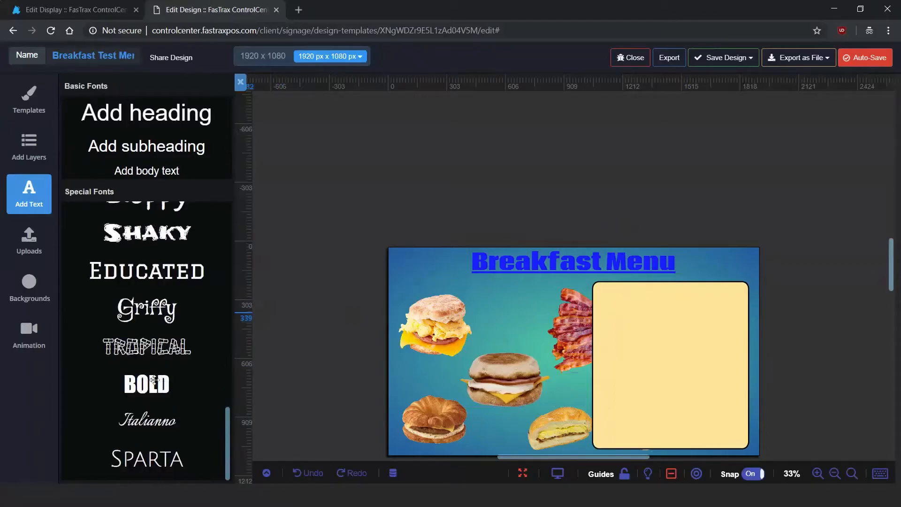
left_click_drag(151, 395, 610, 307)
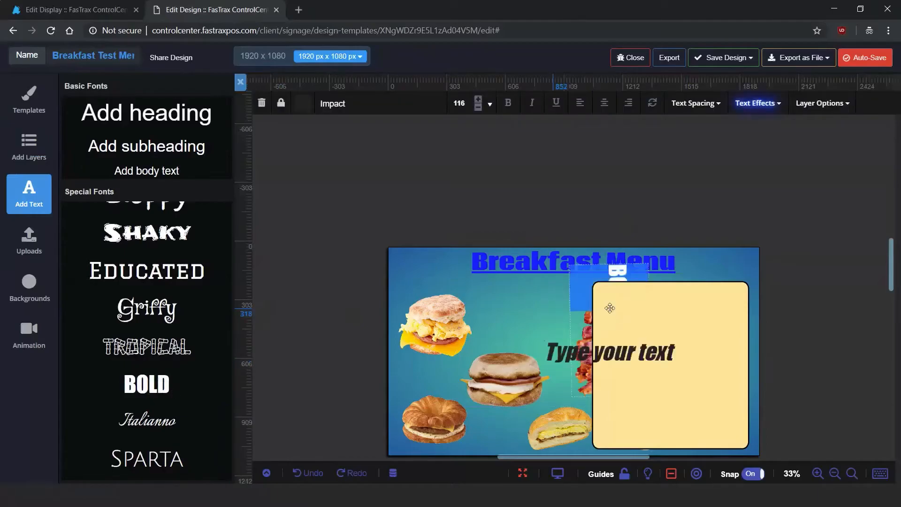
Delete the BOLD text layer using the layer list
left_click(610, 317)
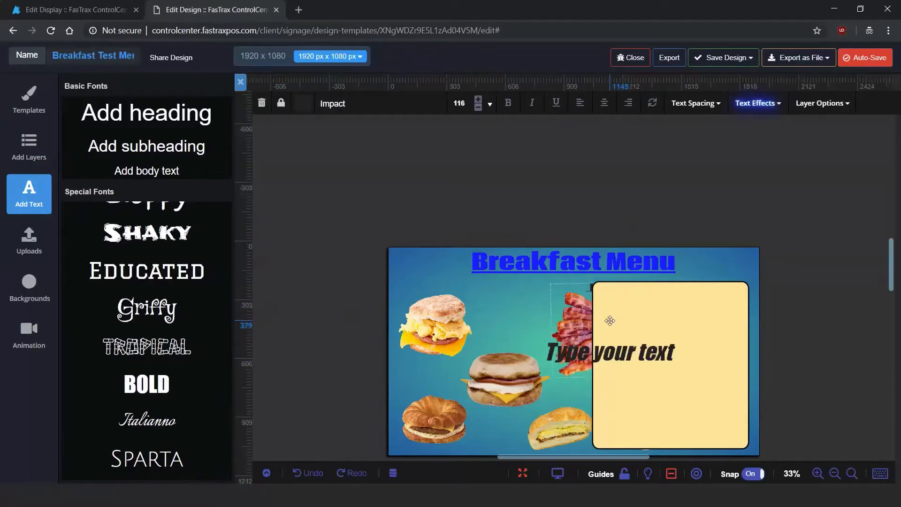
key("Delete")
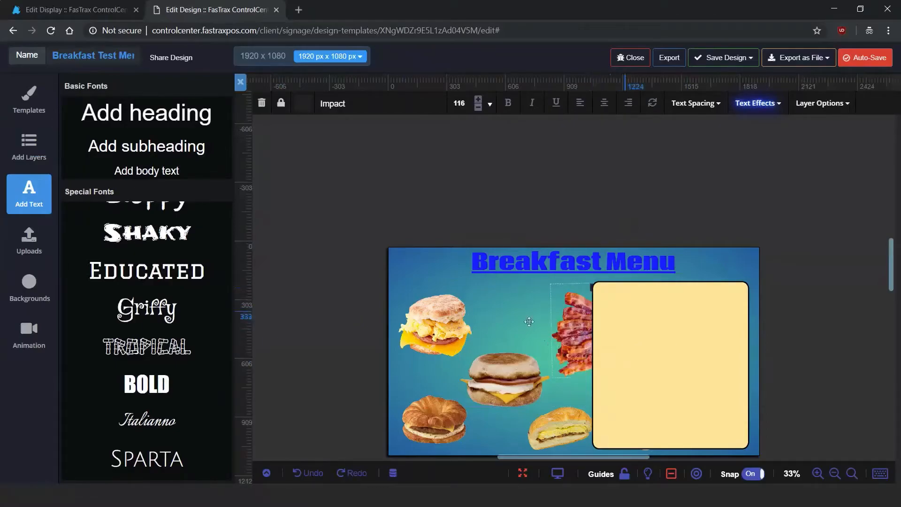
left_click(266, 472)
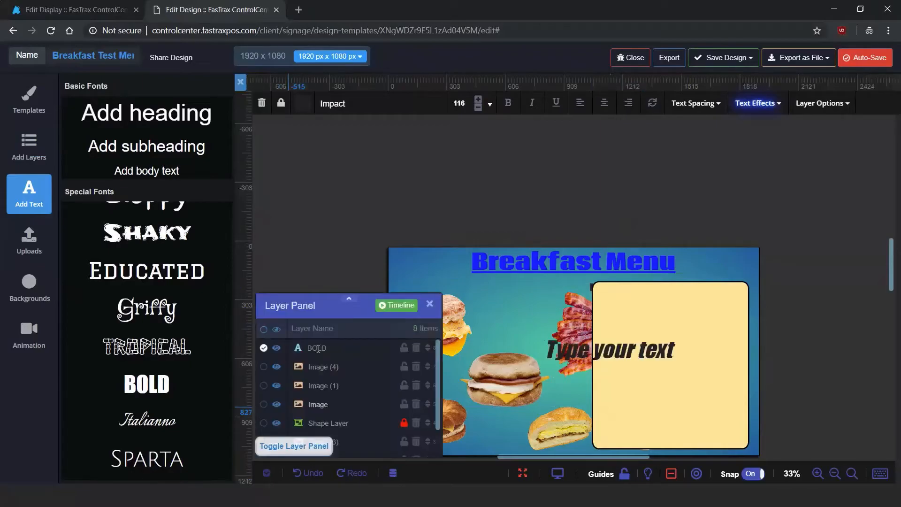
left_click(416, 348)
Add a basic subheading text, place it near the cream panel's upper edge and show the layer list
scroll(222, 273, "up", 10)
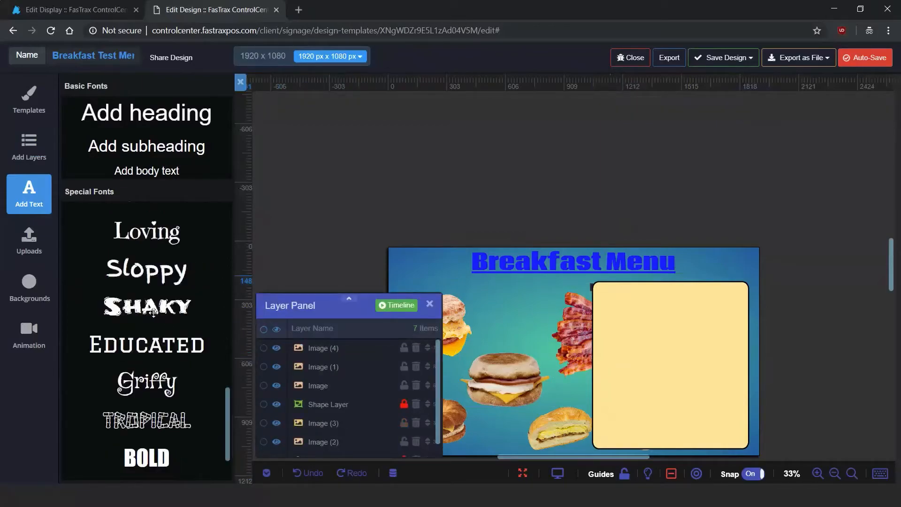
double_click(145, 148)
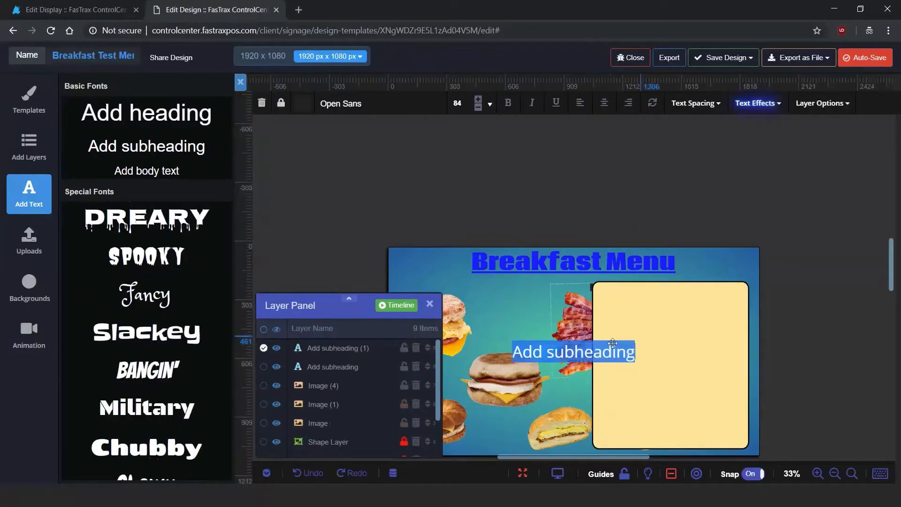
left_click_drag(628, 356, 709, 312)
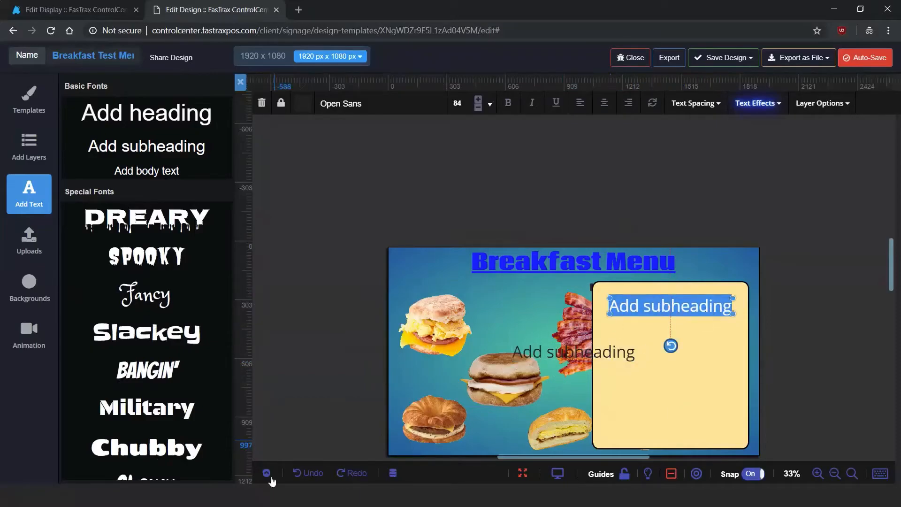
left_click(267, 473)
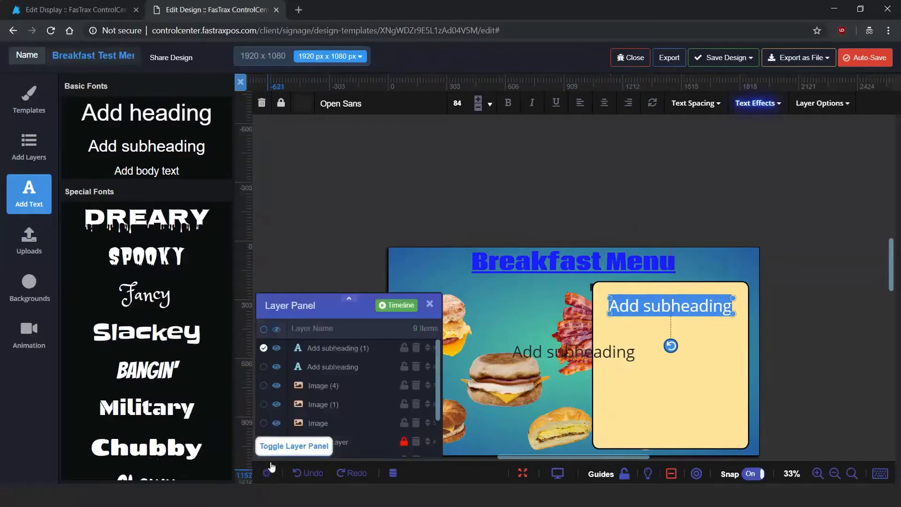
Delete the duplicate subheading layer and change the remaining subheading's text to "Choose Bread:"
left_click(416, 368)
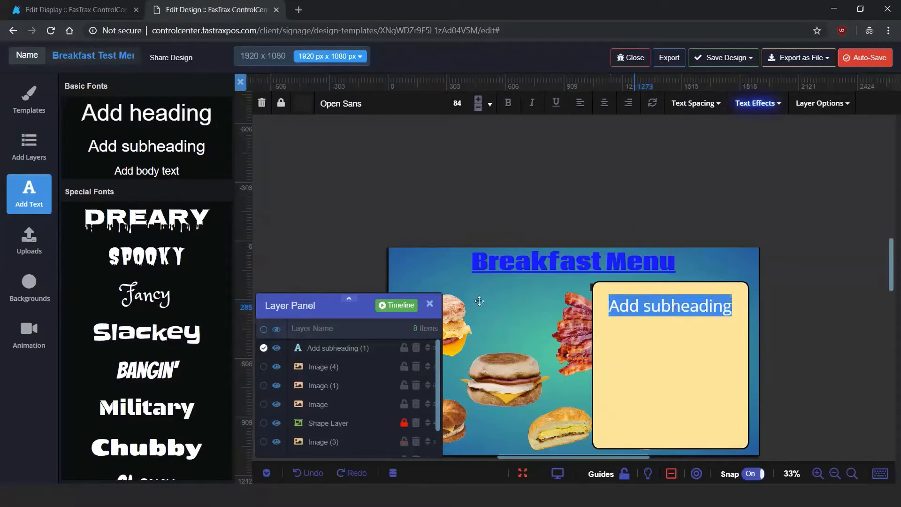
left_click(431, 305)
left_click(639, 307)
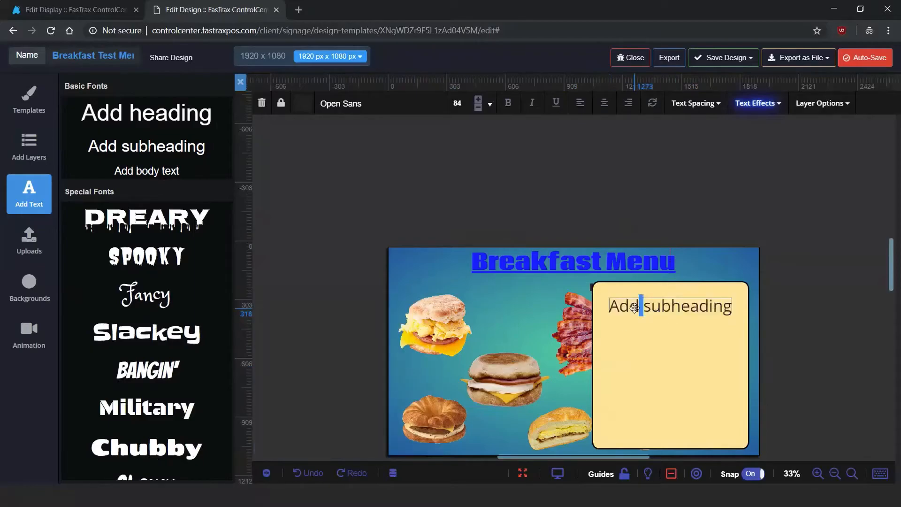
triple_click(631, 307)
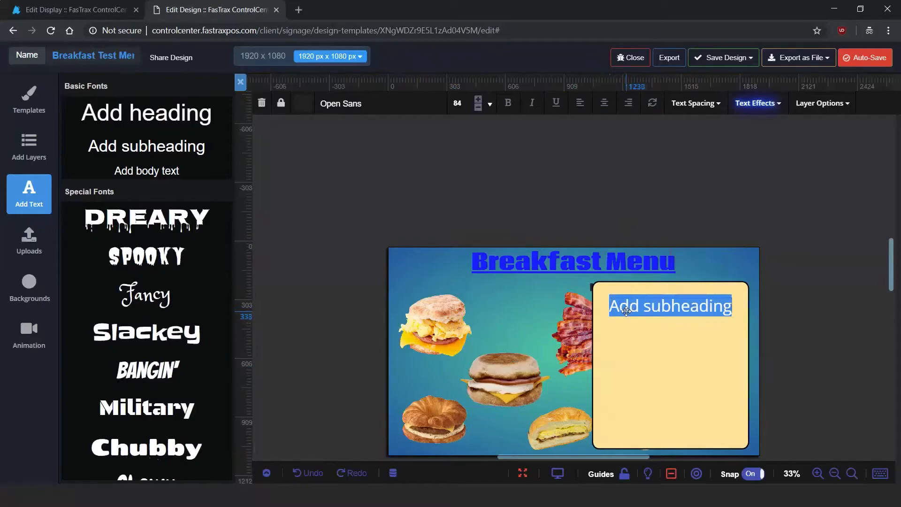
type("Choose Bread:")
Move the "Choose Bread:" subheading closer to the upper-left corner of the cream panel and deselect it
mouse_move(626, 311)
left_mouse_down()
mouse_move(622, 296)
mouse_move(639, 304)
left_mouse_up()
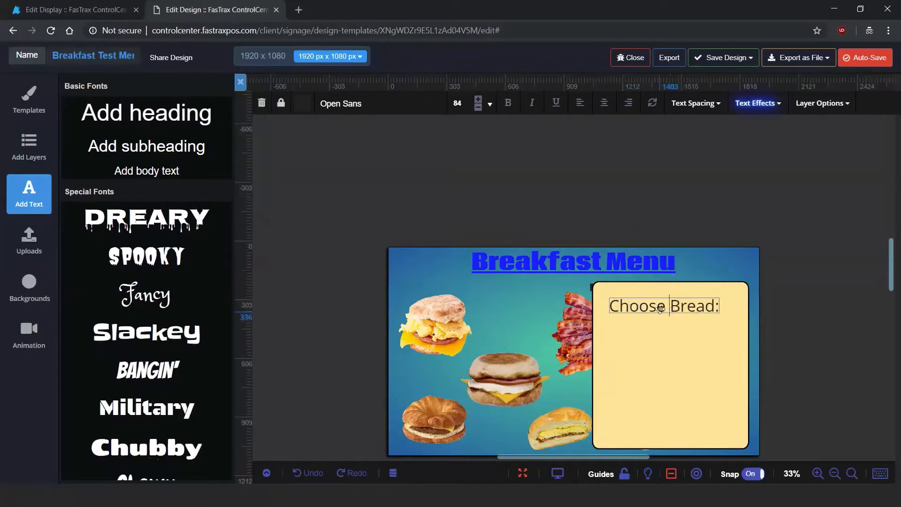
key("ctrl+a")
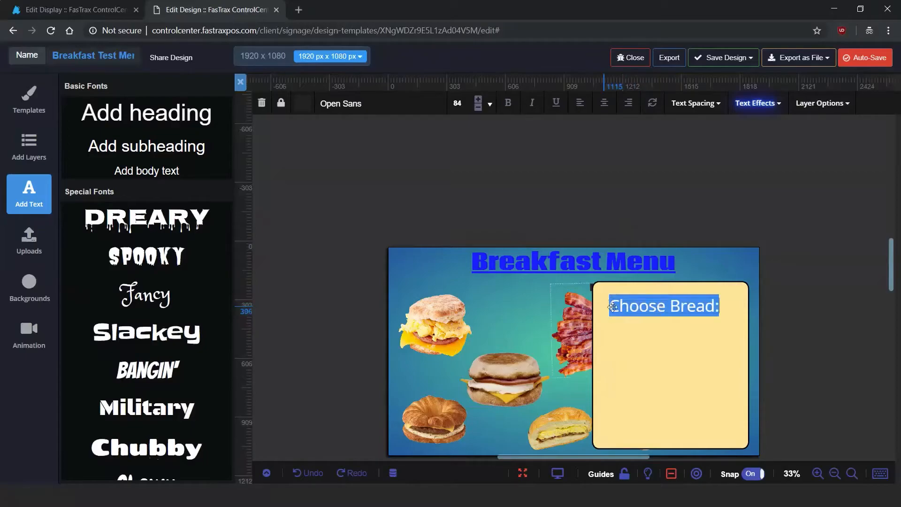
key("Escape")
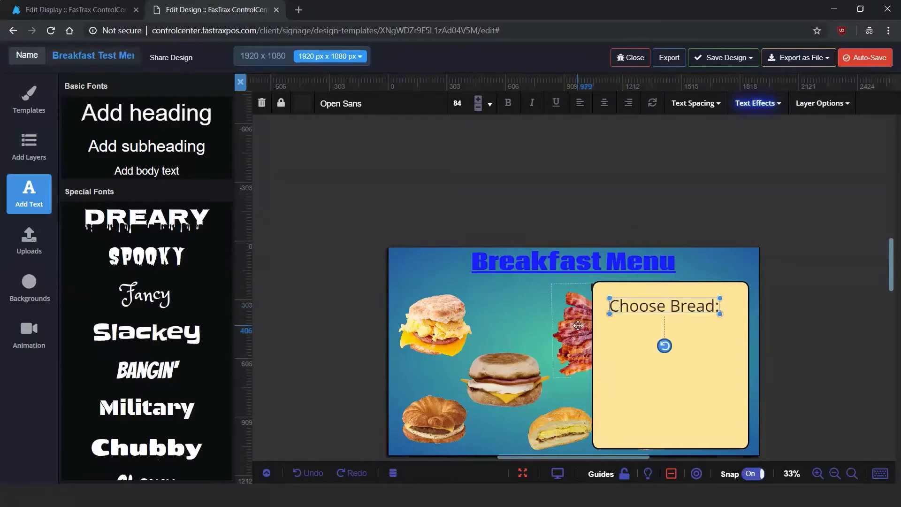
left_click_drag(697, 308, 688, 301)
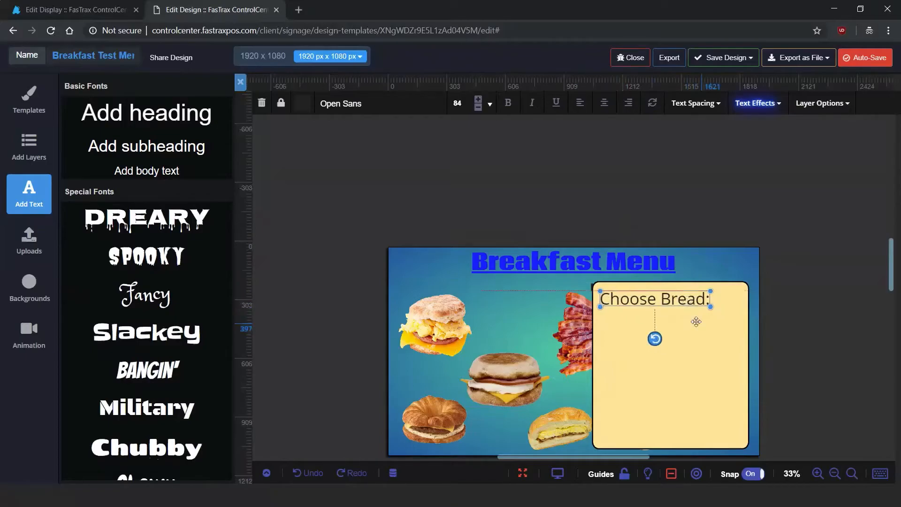
left_click(685, 317)
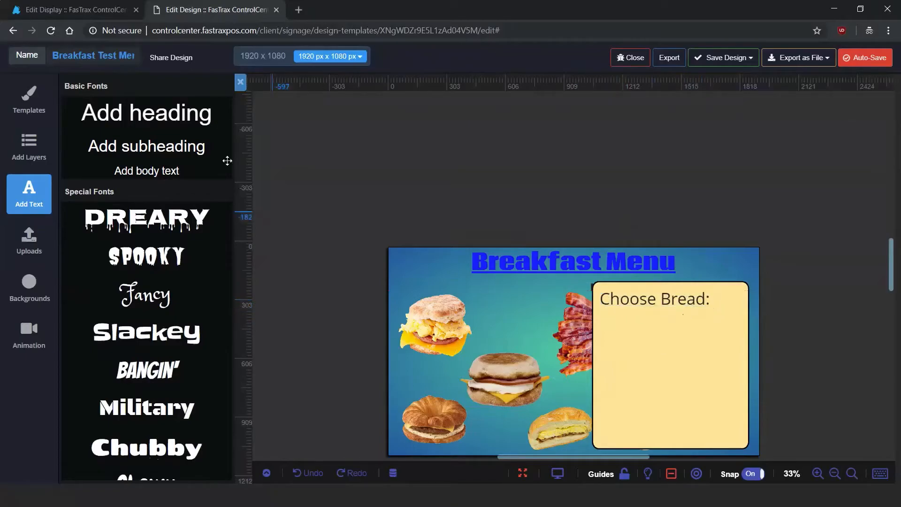
Add a basic body text and place it directly below the "Choose Bread:" subheading, aligned with its left edge
left_click(164, 171)
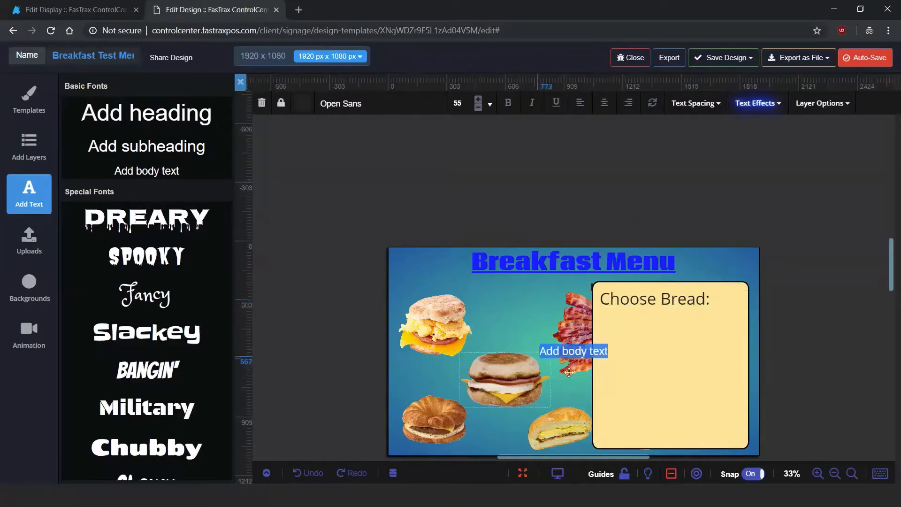
left_click(630, 362)
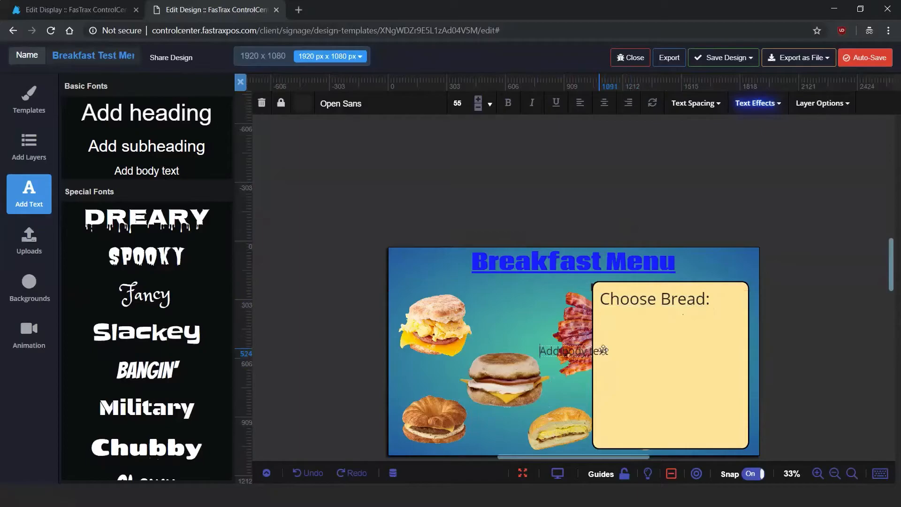
left_click_drag(592, 341, 662, 319)
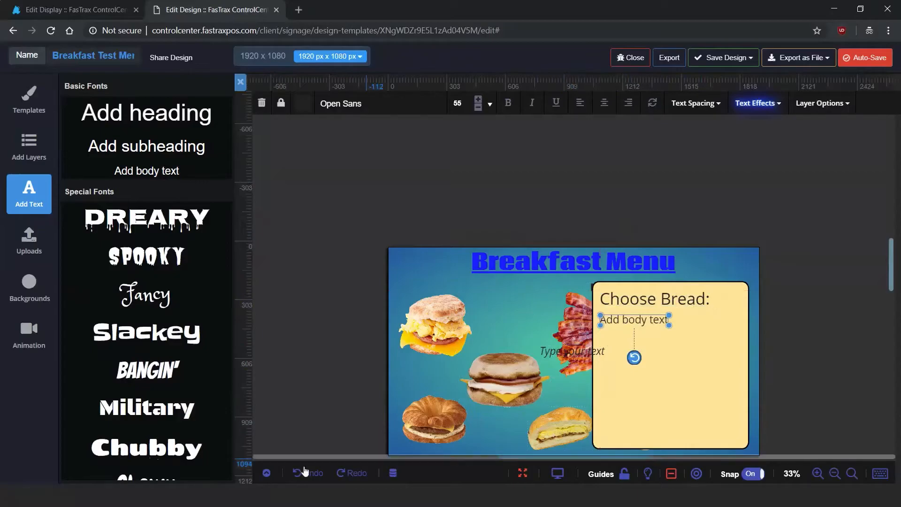
Delete the duplicate body text layer using the layer list and close the list
left_click(266, 473)
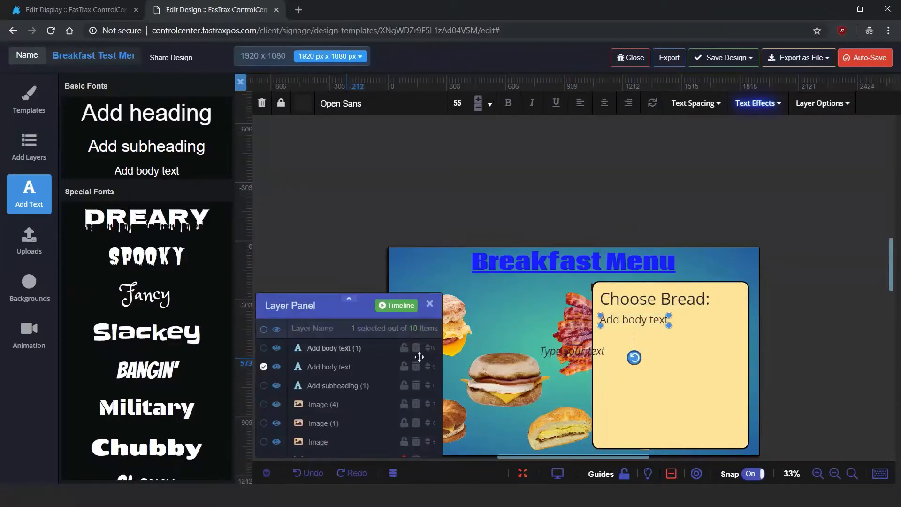
left_click(416, 348)
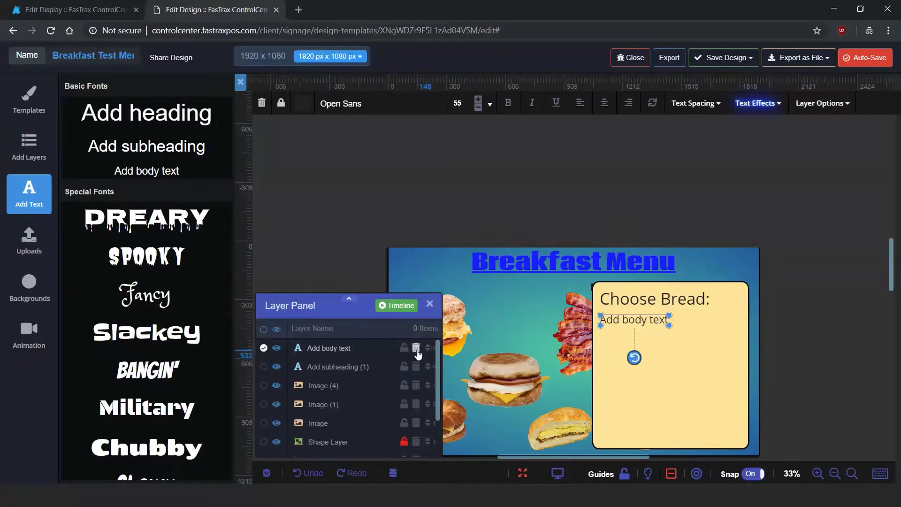
double_click(634, 321)
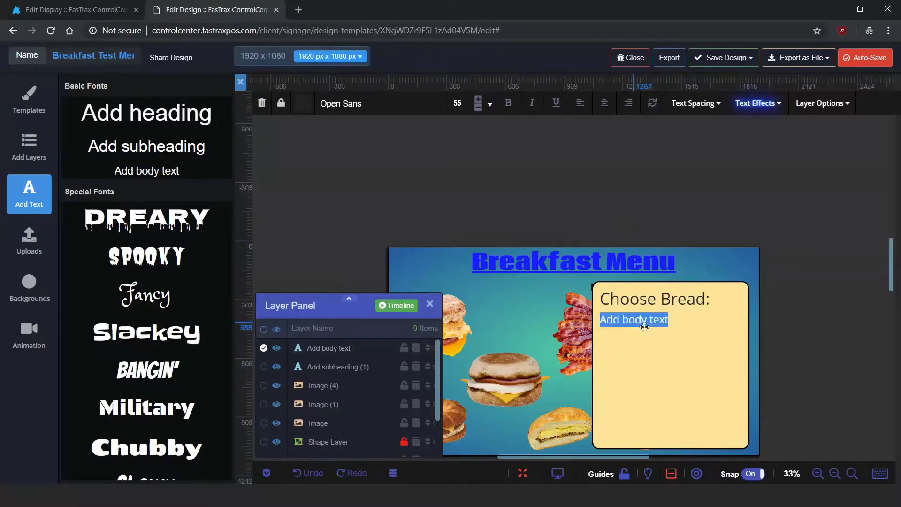
left_click(429, 303)
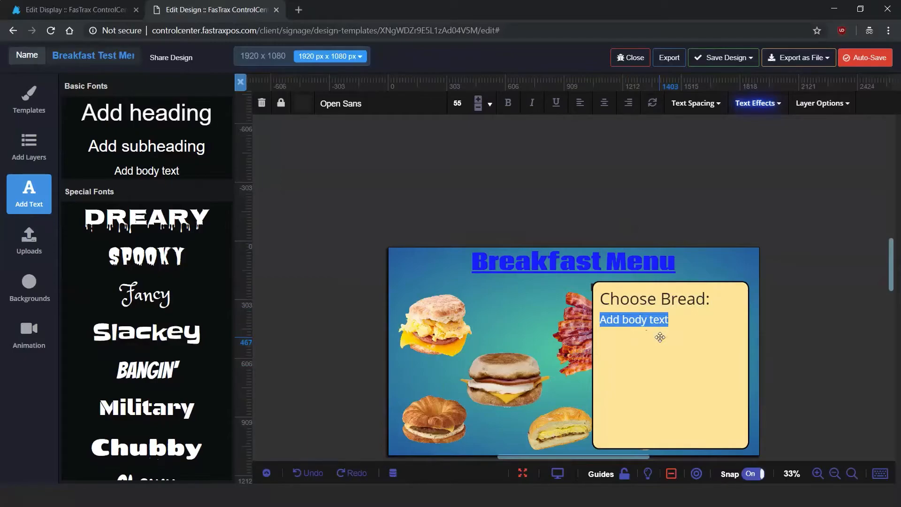
Replace the body text under "Choose Bread:" with the entries Biscuit, Crescent and Bagel on separate lines
mouse_move(623, 321)
left_mouse_down()
mouse_move(648, 320)
mouse_move(626, 322)
left_mouse_up()
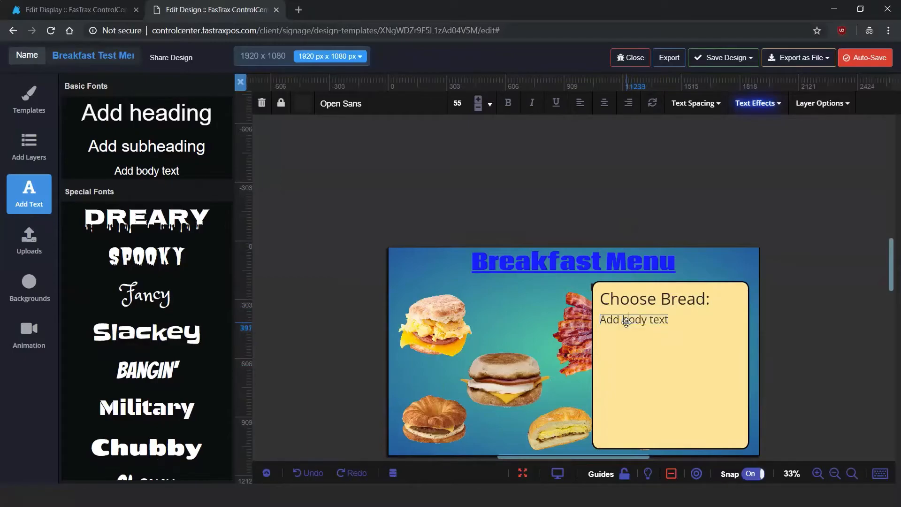
triple_click(626, 322)
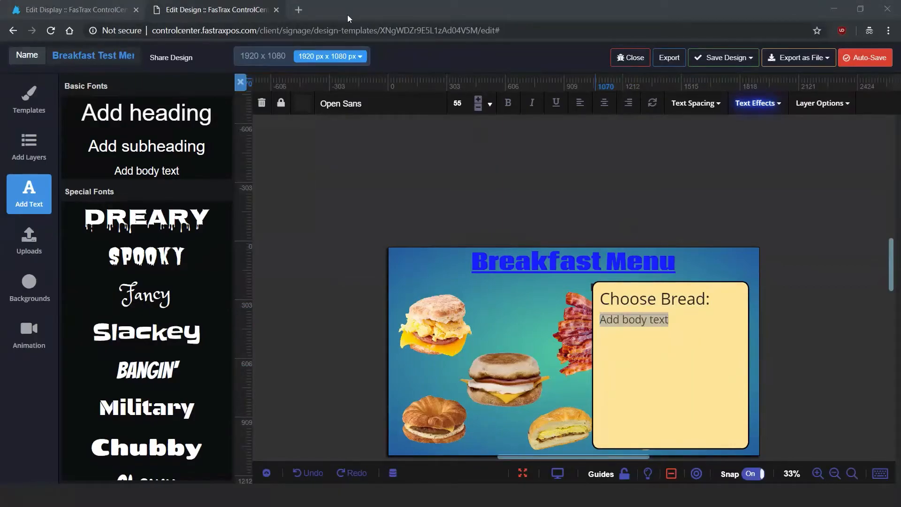
left_click(637, 320)
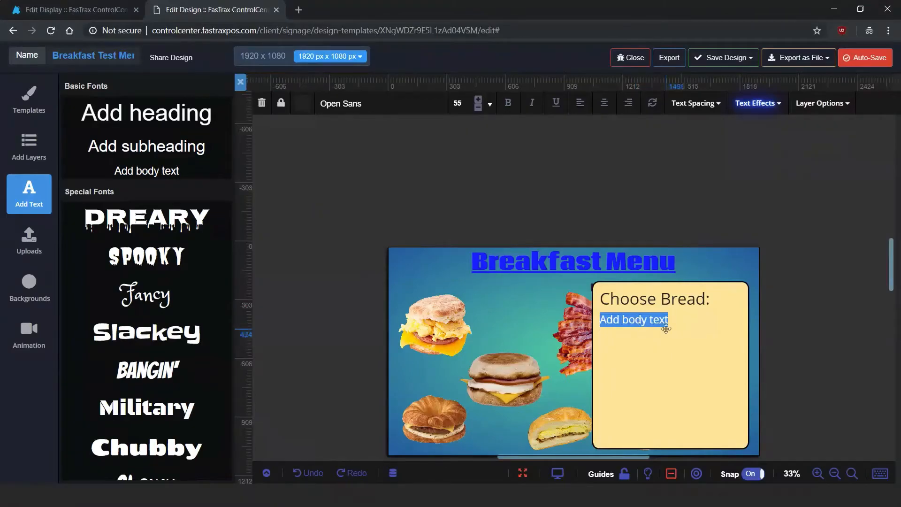
type("B")
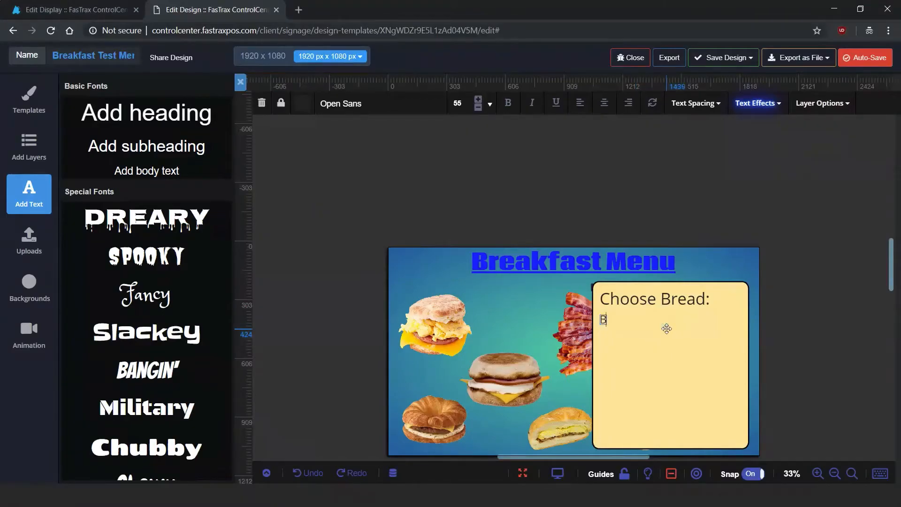
type("iscuit")
key("Return")
type("Cresce")
key("BackSpace")
type("ent")
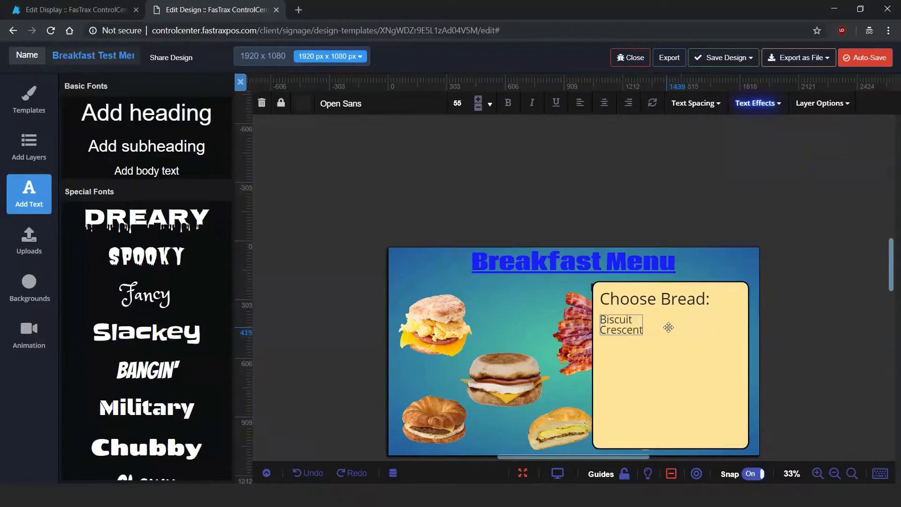
key("Return")
type("Bagel")
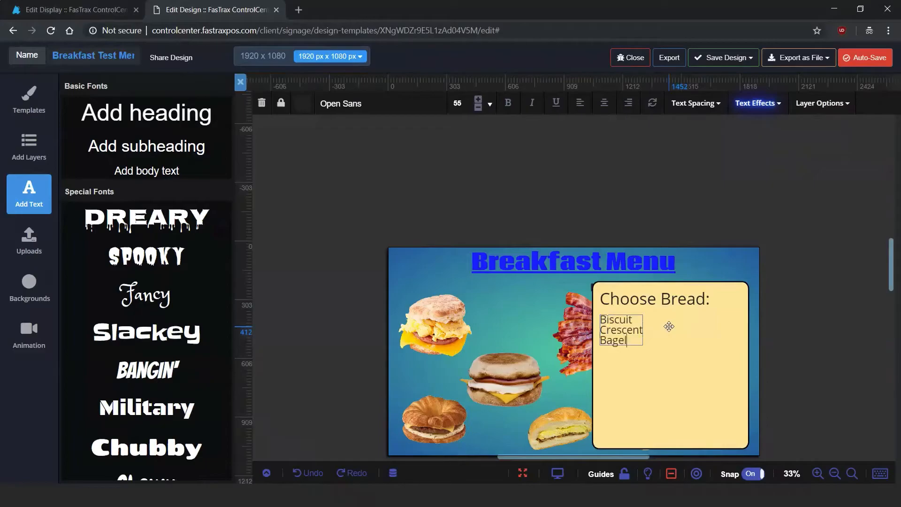
Set the line height of the whole Biscuit, Crescent, Bagel list to 1.4 and deselect the text
double_click(626, 334)
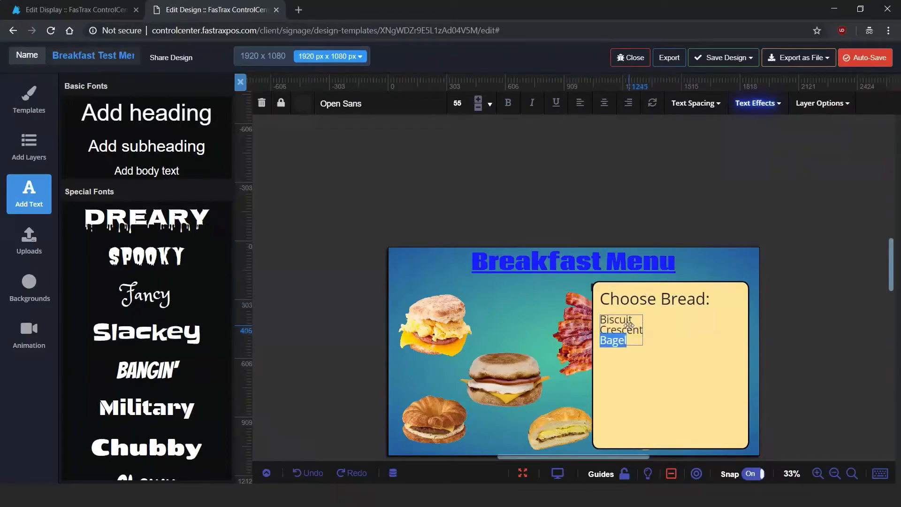
double_click(629, 326)
left_click(630, 328)
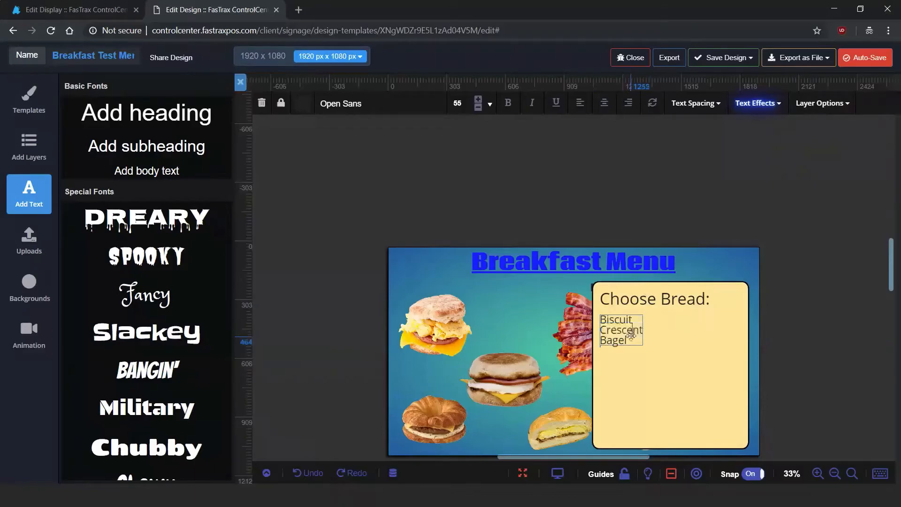
left_click_drag(629, 336, 623, 283)
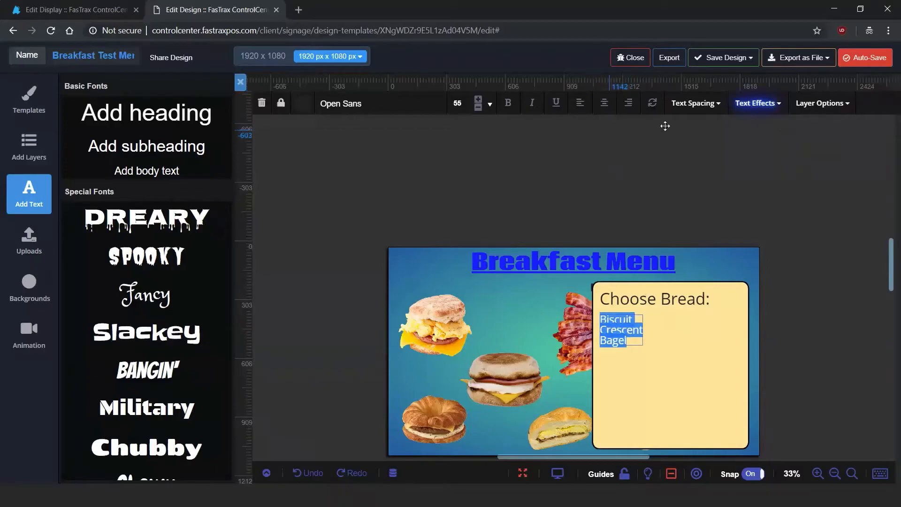
left_click(694, 103)
mouse_move(634, 149)
left_mouse_down()
mouse_move(651, 148)
mouse_move(634, 149)
left_mouse_up()
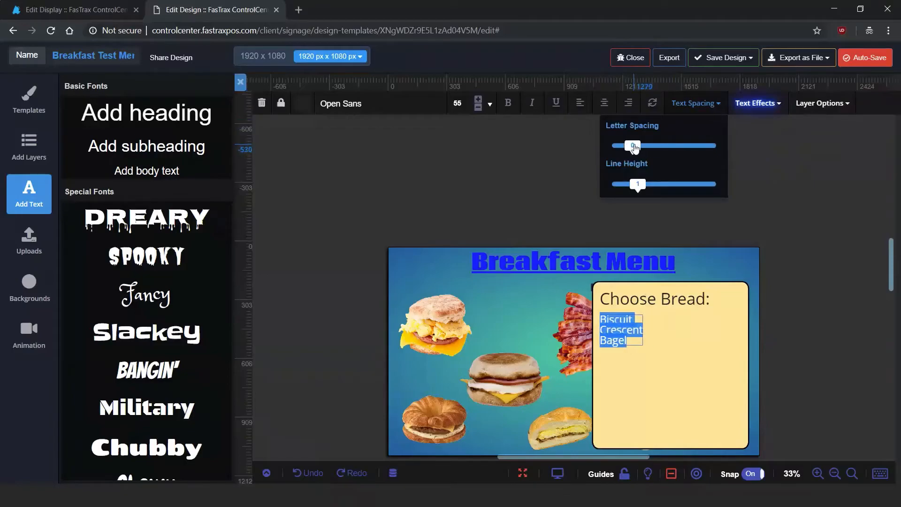
left_click_drag(638, 185, 659, 192)
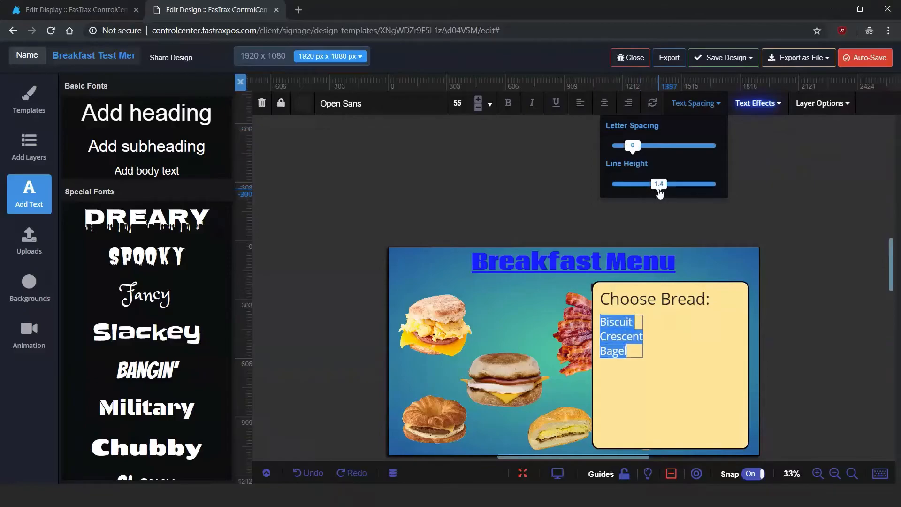
left_click(634, 349)
left_click(671, 379)
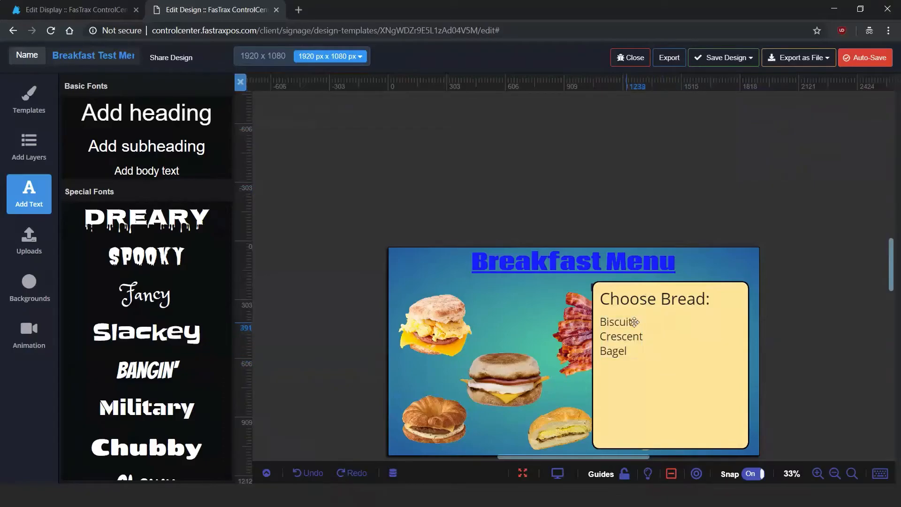
Set the font size of the "Choose Bread:" subheading to 40 after trying 72
left_click(669, 299)
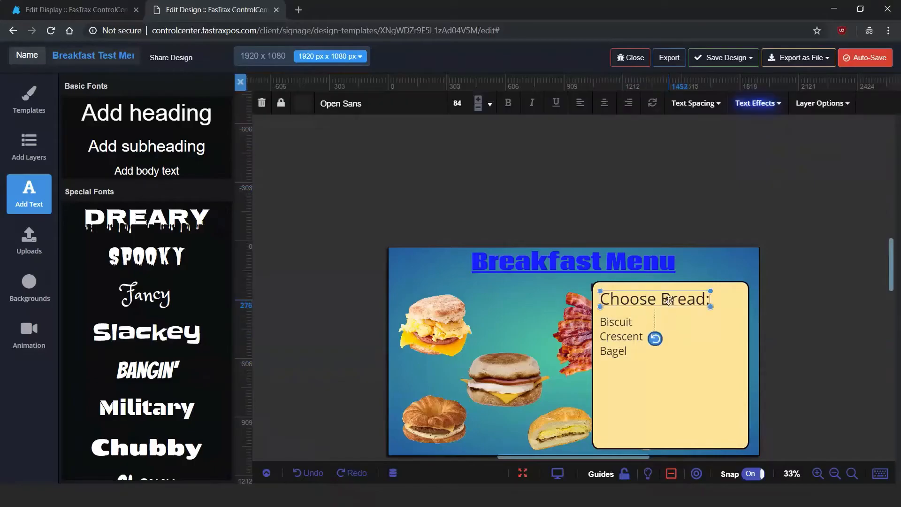
left_click(628, 339)
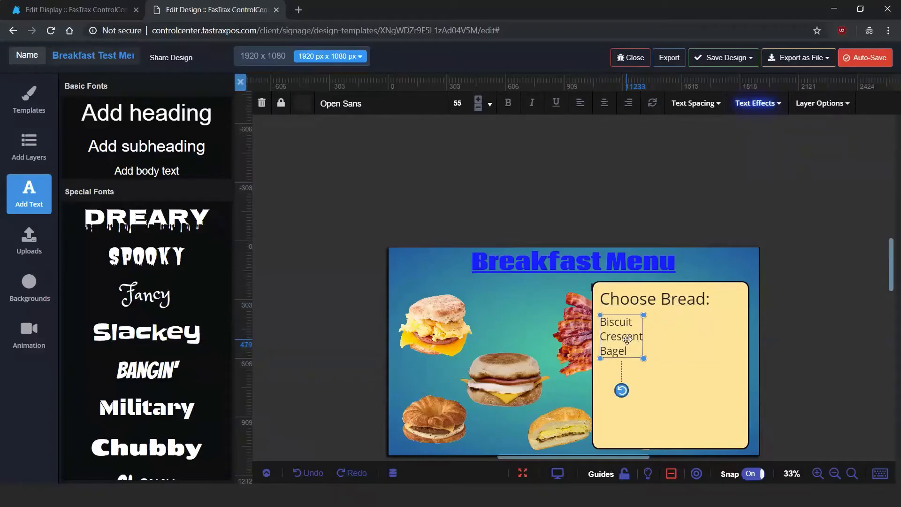
left_click(685, 298)
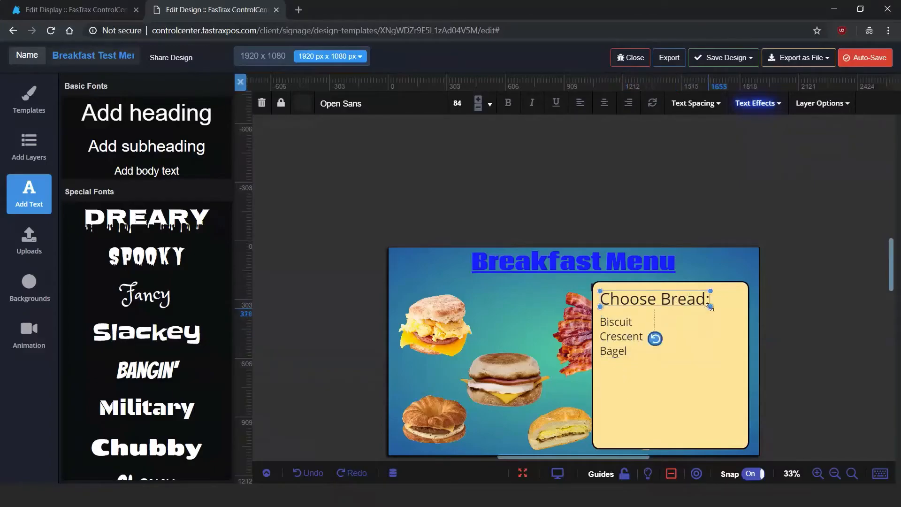
double_click(648, 300)
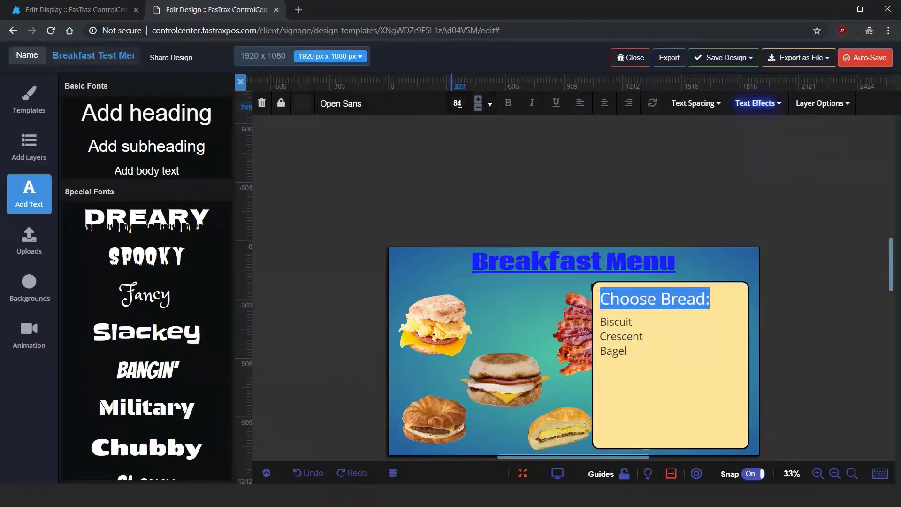
left_click(477, 108)
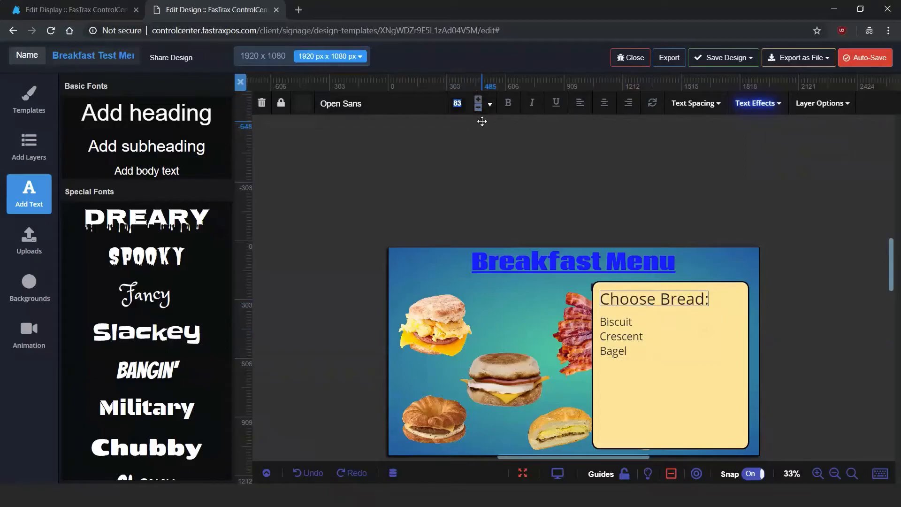
type("72")
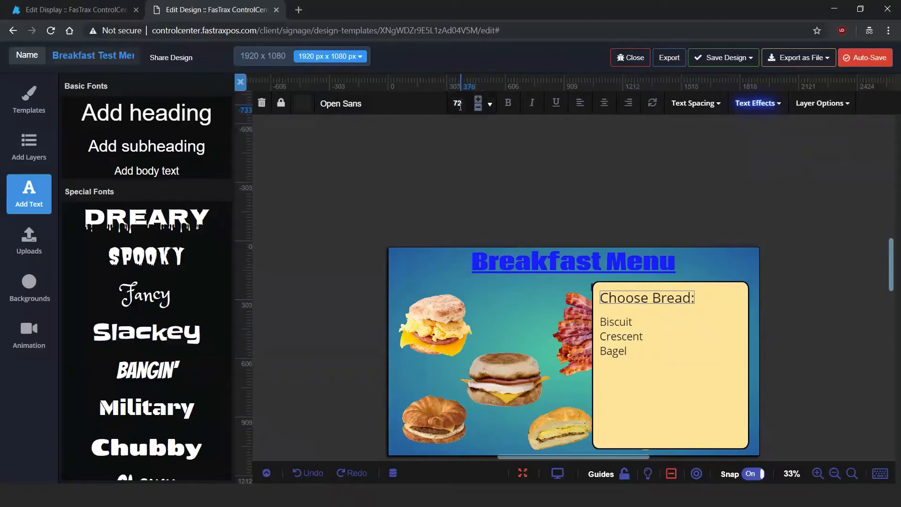
key("BackSpace")
key("BackSpace")
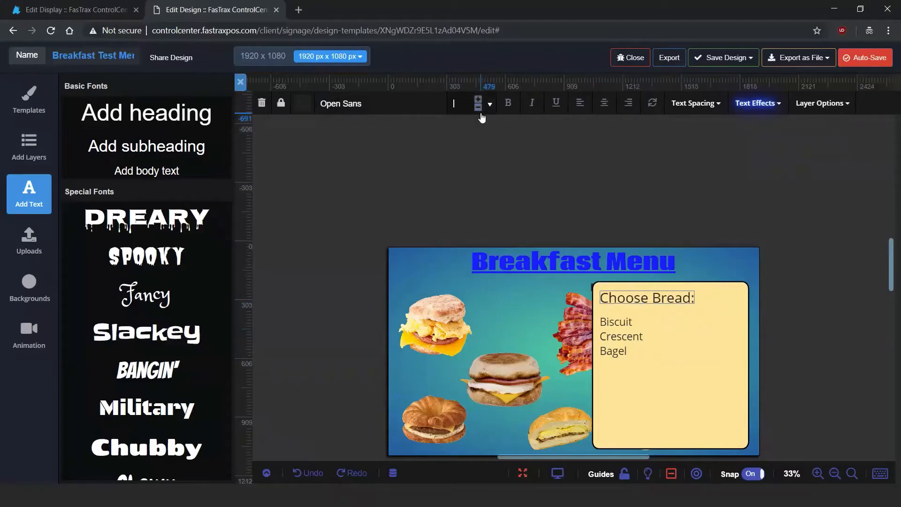
type("40")
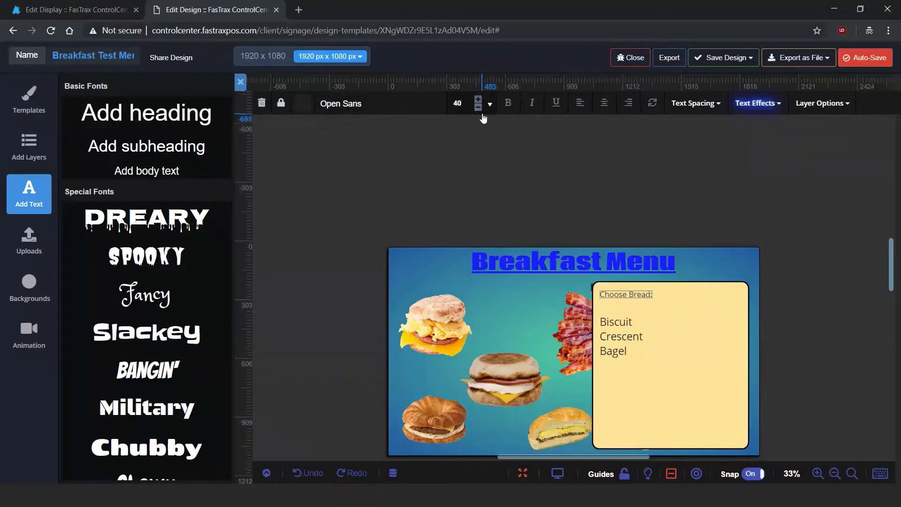
Set the "Choose Bread:" subheading to font size 60 and make it bold and underlined
double_click(458, 103)
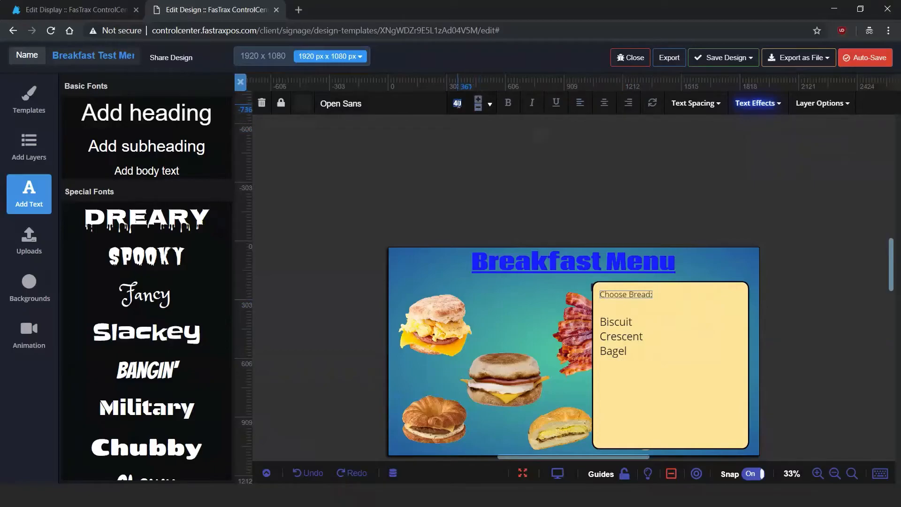
type("60")
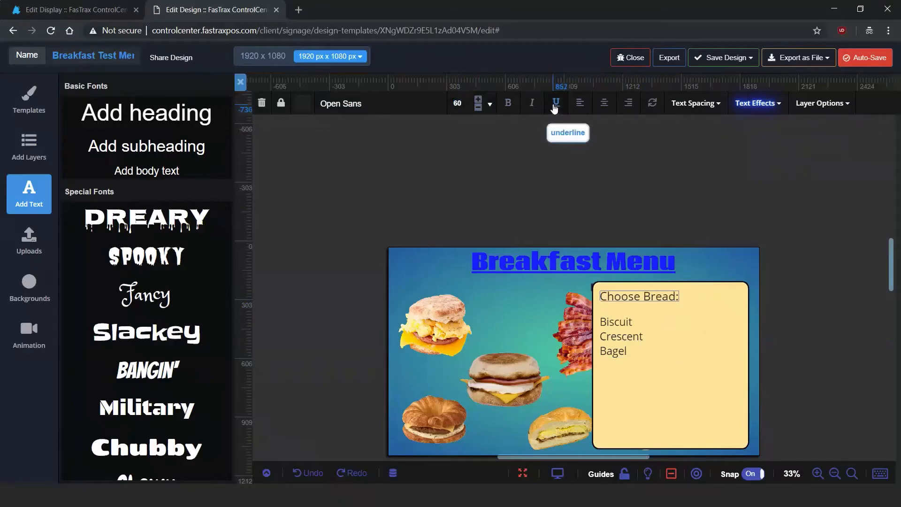
triple_click(636, 296)
left_click(507, 103)
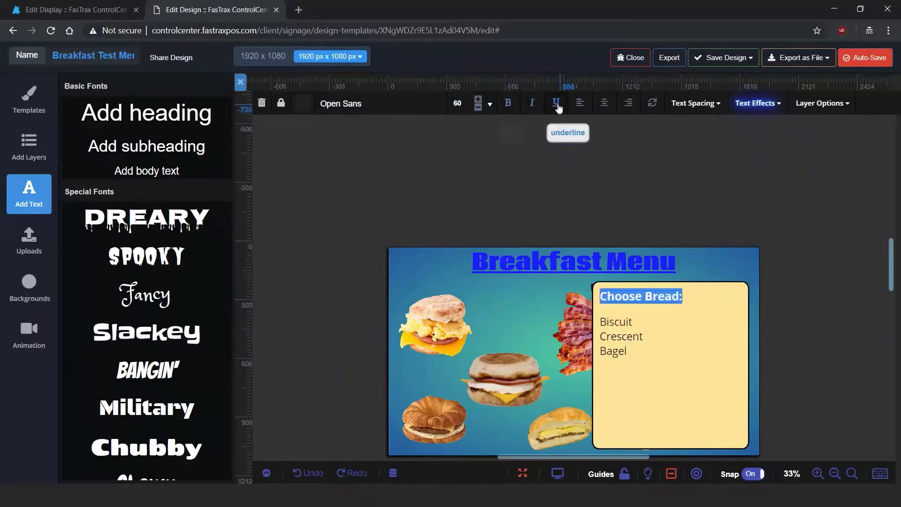
Move the Biscuit, Crescent, Bagel list up and indent it beneath "Choose Bread:", and nudge the subheading slightly
left_click(640, 314)
left_click_drag(635, 332, 655, 324)
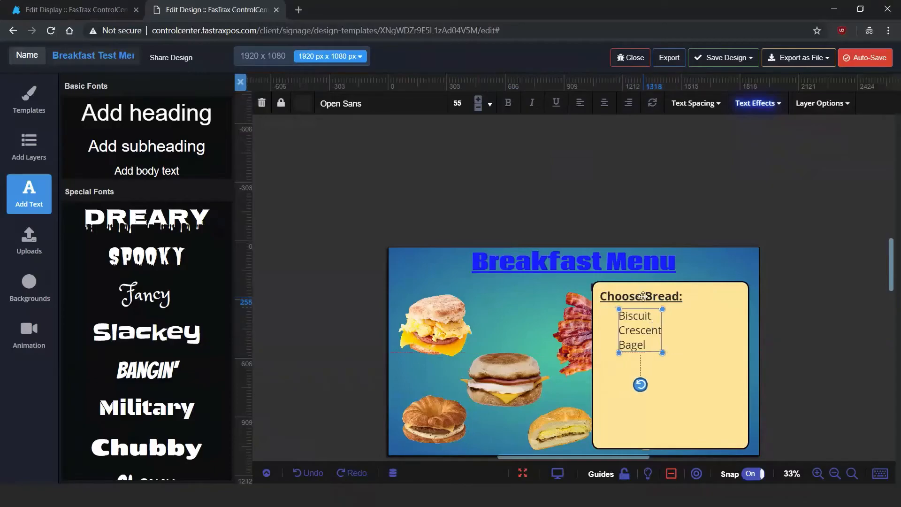
left_click(657, 299)
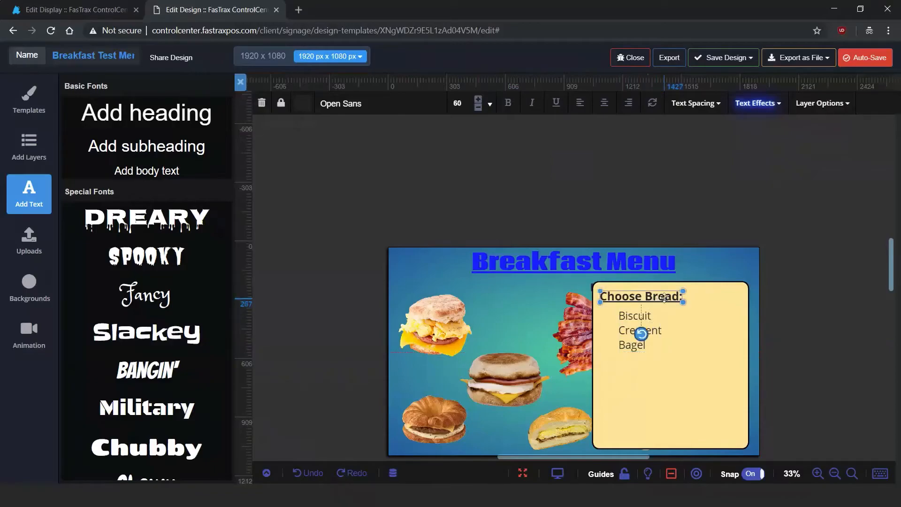
mouse_move(664, 297)
left_mouse_down()
mouse_move(662, 319)
mouse_move(663, 298)
left_mouse_up()
Duplicate the "Choose Bread:" subheading and move the copy straight down to just below Bagel
right_click(660, 297)
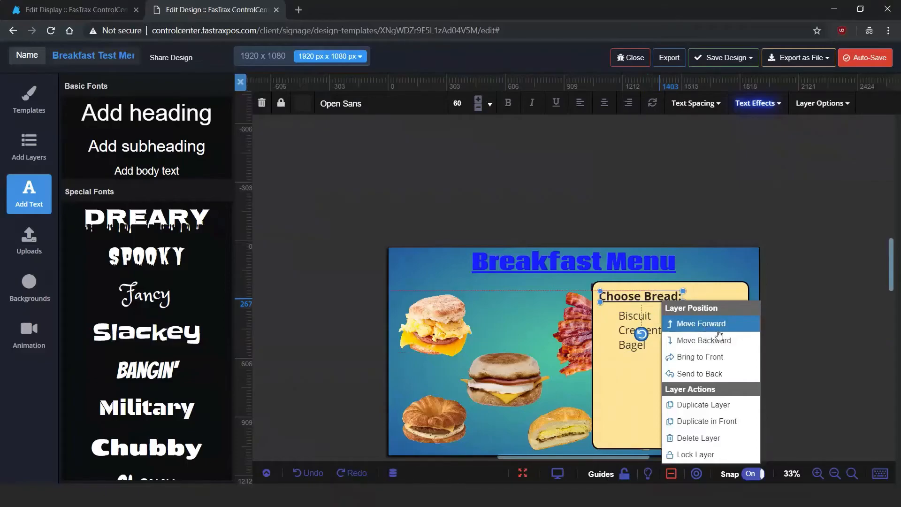
left_click(699, 405)
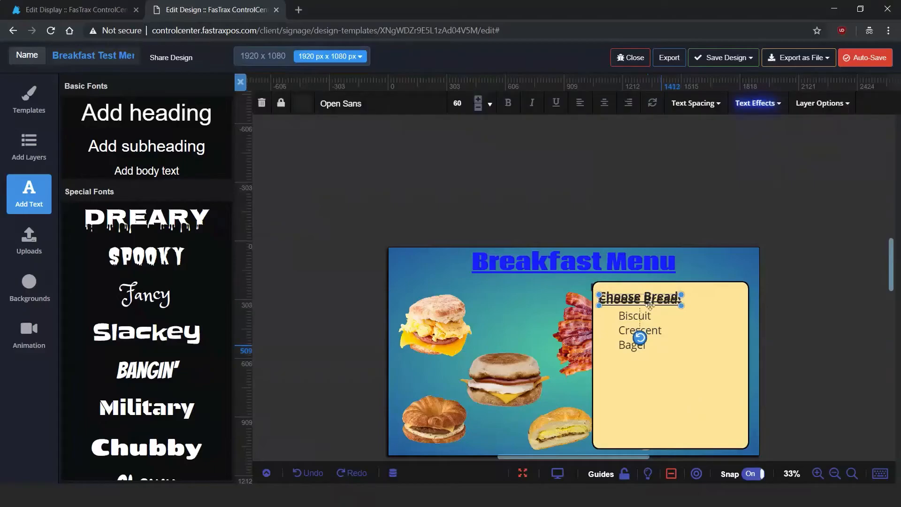
key("Down")
key("Down")
key("Down")
key("Down")
key("Down")
key("Down")
key("Down")
key("Down")
key("Down")
key("Down")
key("Down")
key("Down")
key("Down")
key("Down")
key("Down")
key("Down")
key("Down")
key("Down")
key("Down")
key("Down")
key("Down")
key("Down")
key("Down")
key("Down")
key("Down")
key("Down")
key("Down")
key("Down")
key("Down")
key("Down")
key("Down")
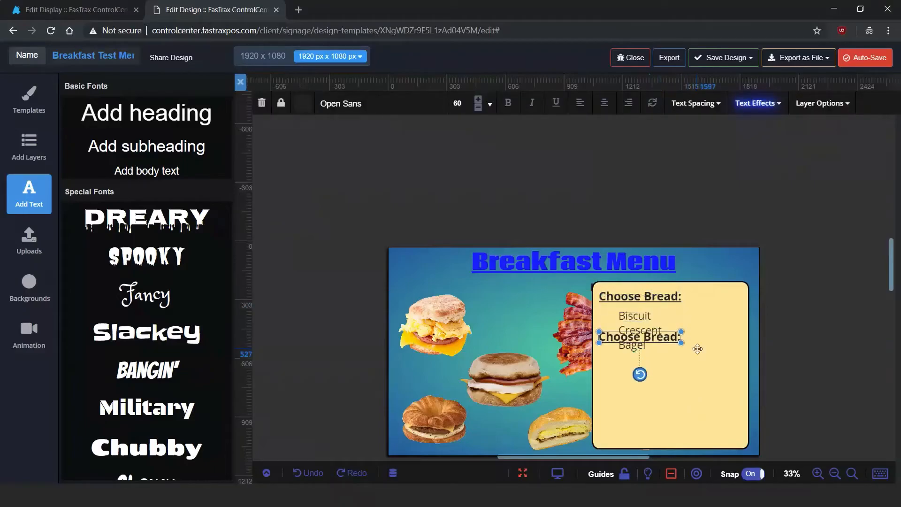
key("Down")
key("Down")
key("Down")
key("Down")
key("Down")
key("Down")
key("Down")
key("Down")
key("Down")
key("Down")
key("Down")
key("Down")
key("Down")
key("Down")
key("Down")
key("Down")
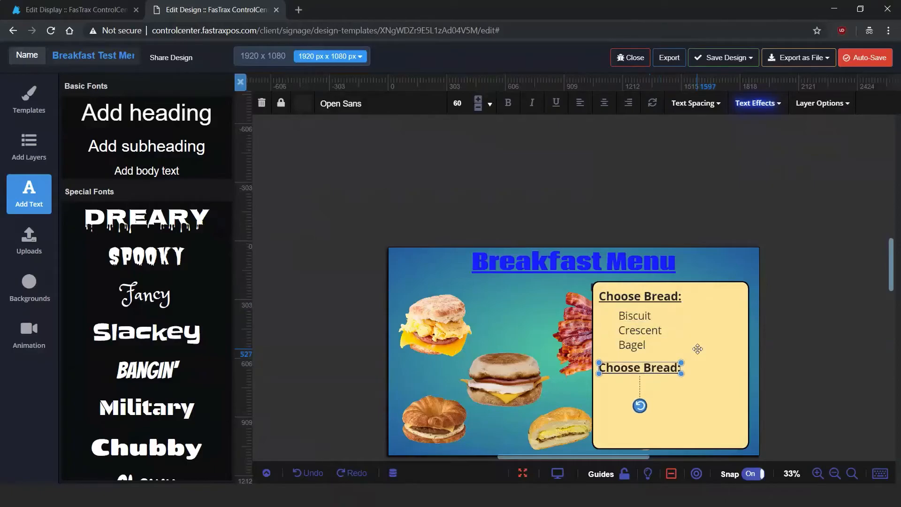
Change the duplicated subheading's text to "Choose Protein:"
double_click(664, 367)
double_click(661, 366)
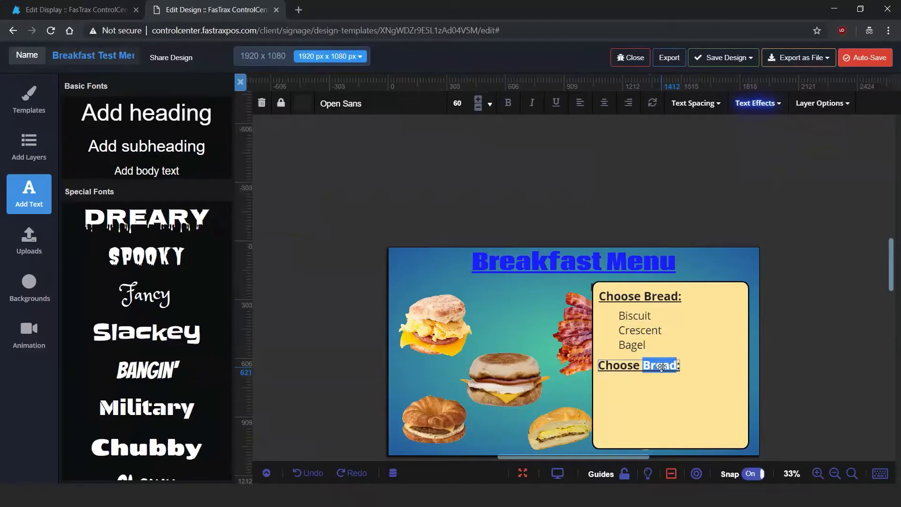
type("Pro")
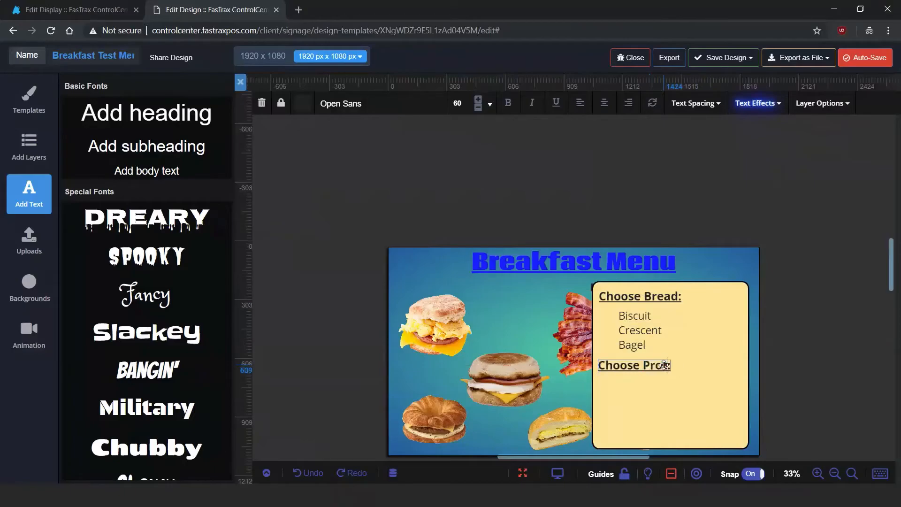
type("tein")
key("Return")
key("BackSpace")
Duplicate the Biscuit, Crescent, Bagel list and move the copy below "Choose Protein:", aligned with the original list
left_click(639, 332)
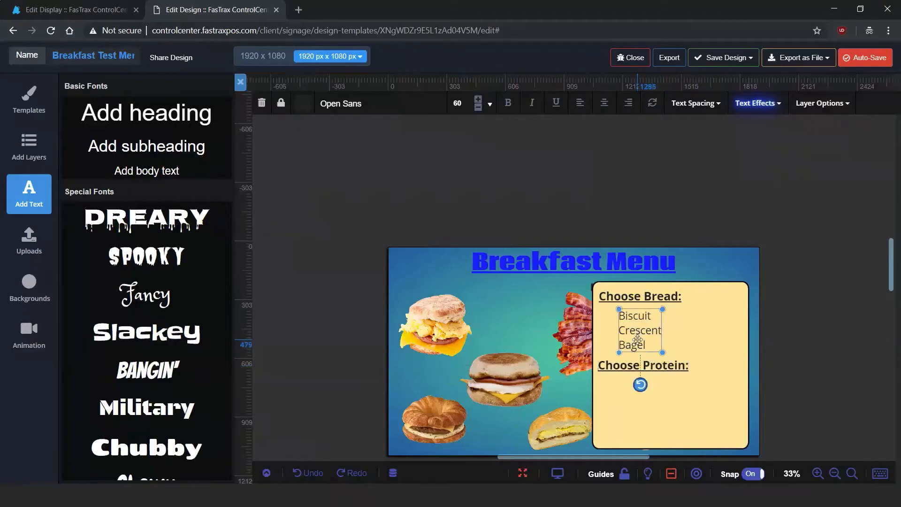
left_click(639, 346)
right_click(639, 330)
left_click(690, 277)
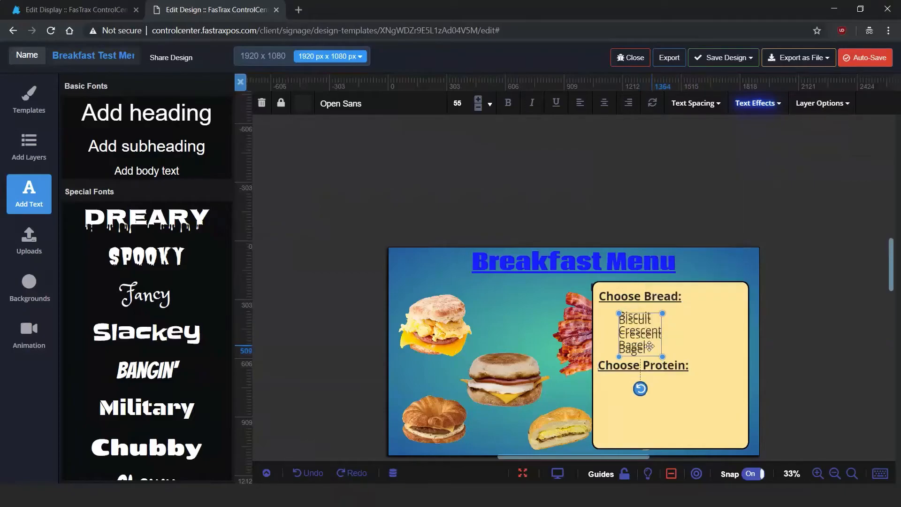
mouse_move(647, 347)
left_mouse_down()
mouse_move(642, 424)
mouse_move(649, 422)
left_mouse_up()
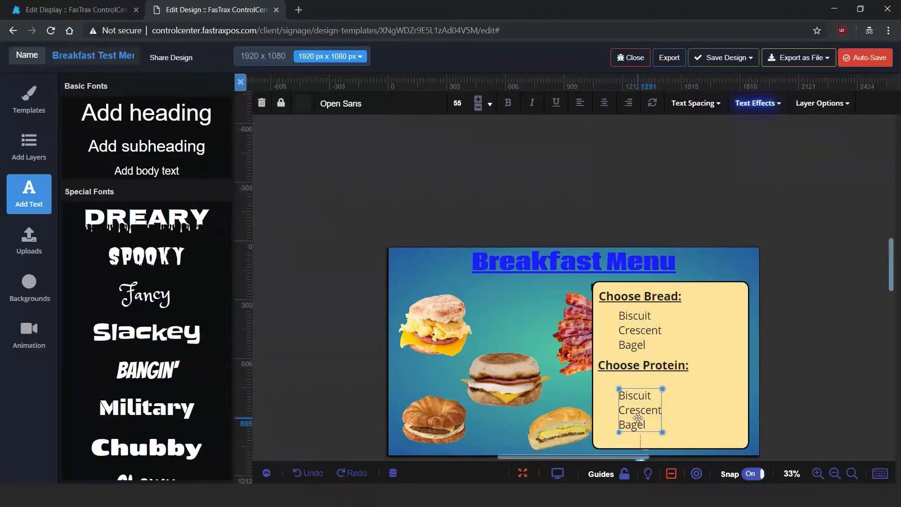
Replace the duplicated list's text with Ham, Egg and Bacon on separate lines and move it up closer to "Choose Protein:"
double_click(638, 399)
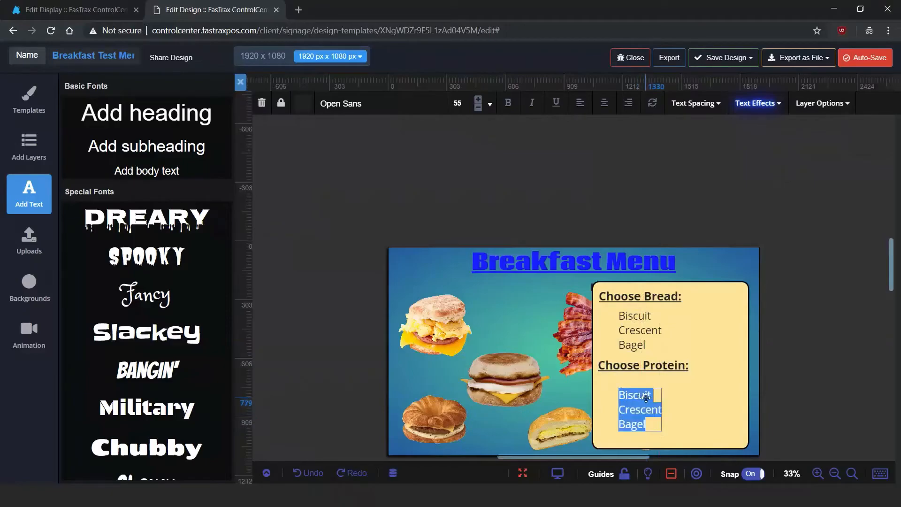
type("Ham ")
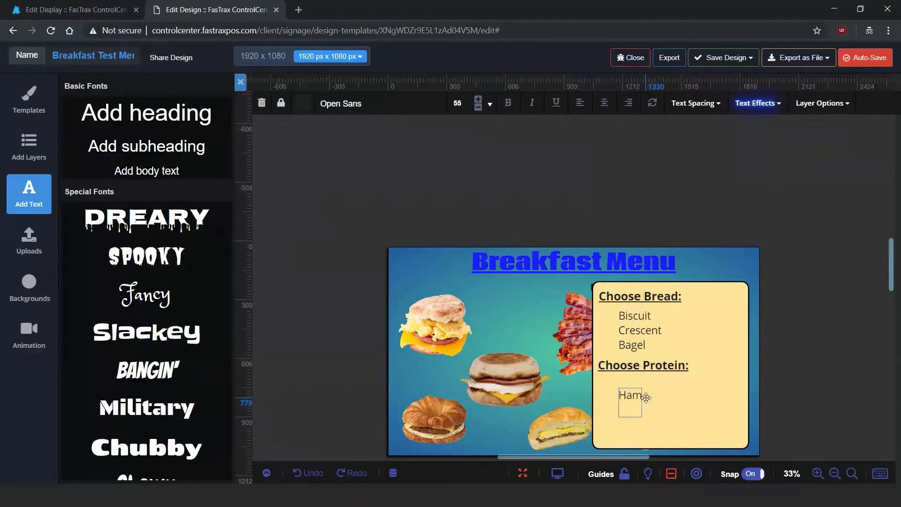
type("Egg")
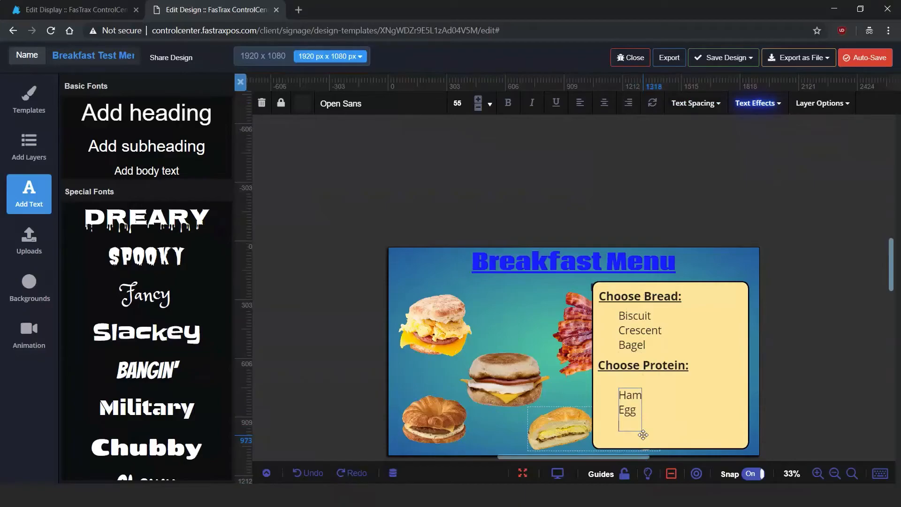
type("Bacon")
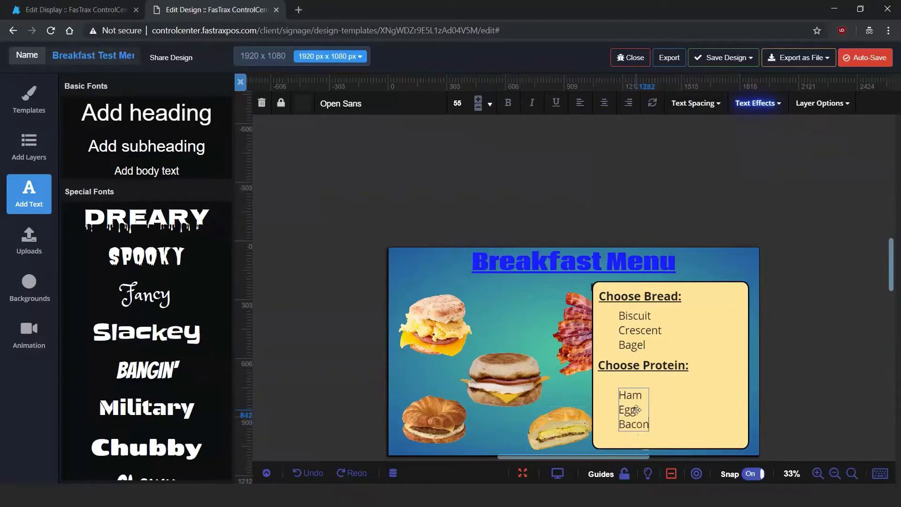
left_click(670, 409)
left_click_drag(641, 410, 642, 401)
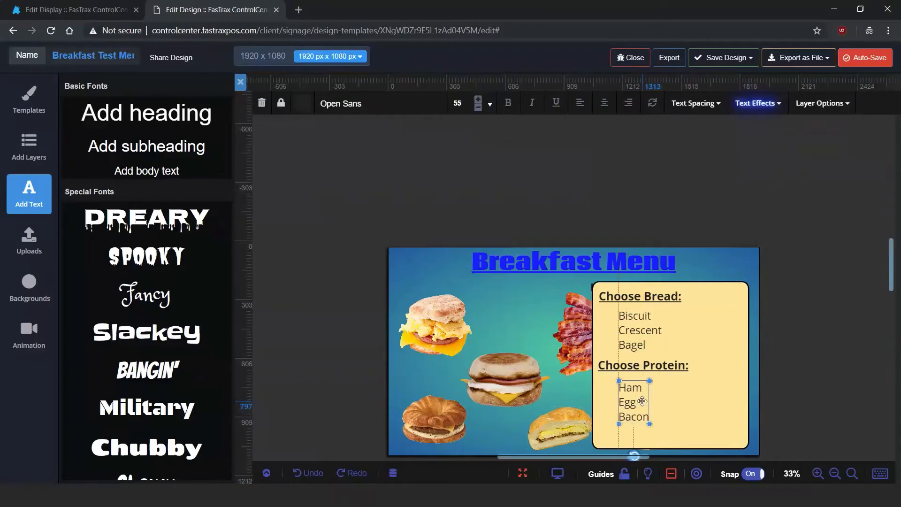
left_click(662, 402)
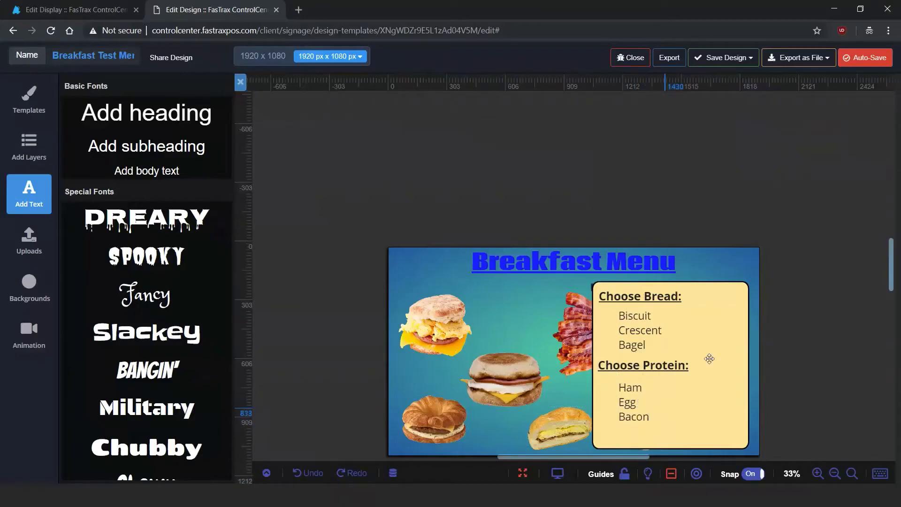
Add a white pointed star burst shape from the Star Burst shapes beside the protein list
left_click(49, 149)
left_click(148, 129)
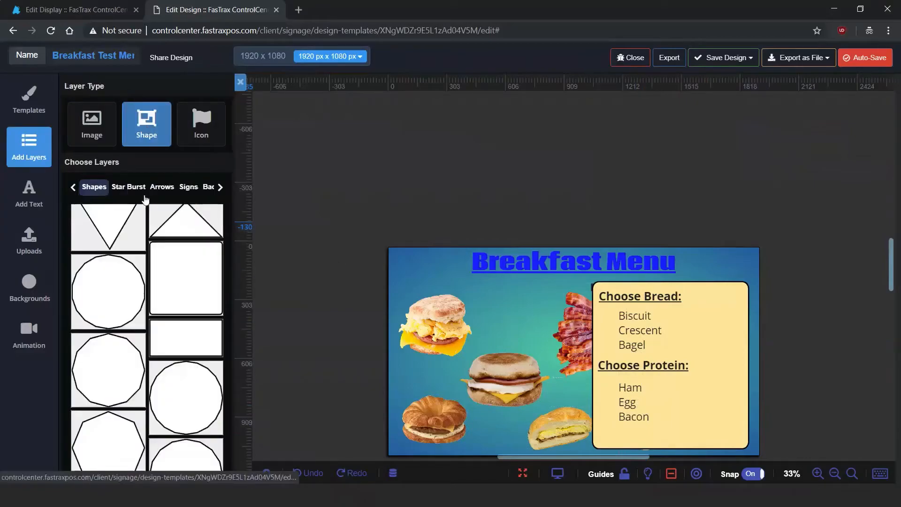
left_click(137, 190)
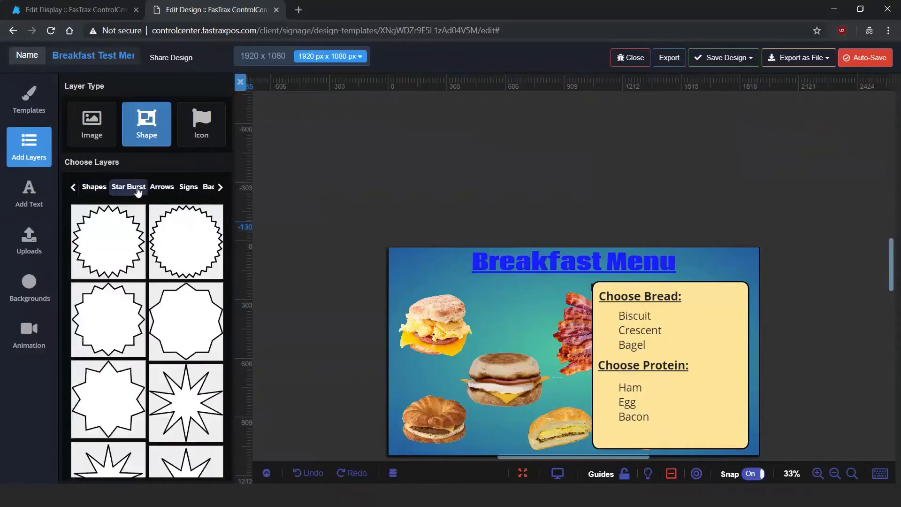
scroll(150, 346, "down", 2)
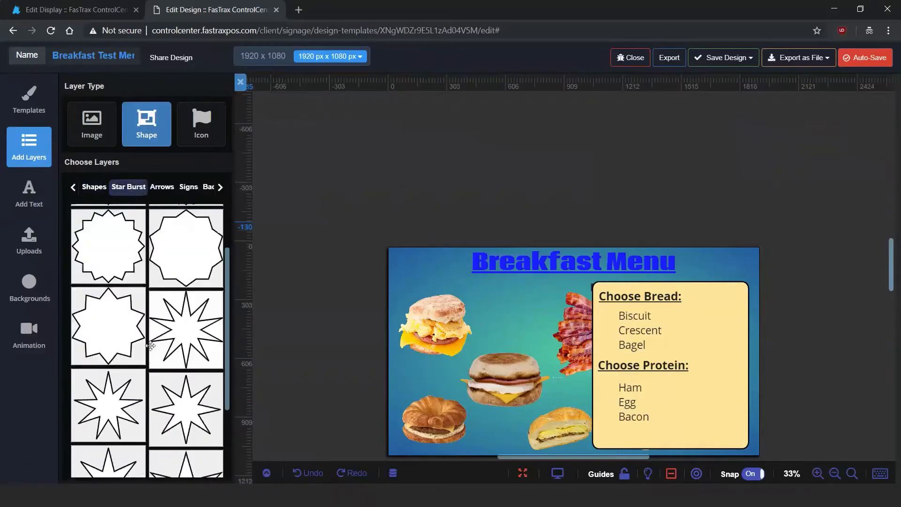
left_click_drag(119, 331, 712, 359)
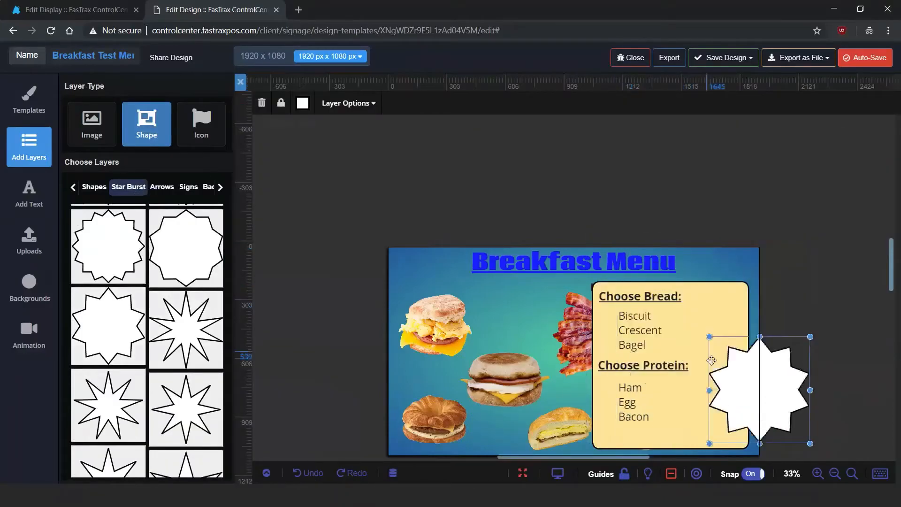
Resize the star burst and position it over the cream panel's upper right edge, beside the bread list
left_click_drag(778, 396, 741, 345)
left_click_drag(675, 392, 710, 329)
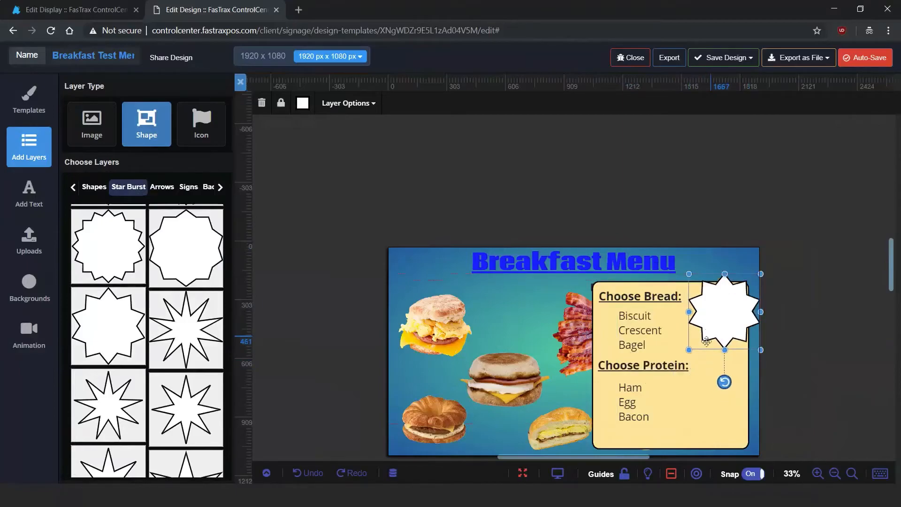
left_click_drag(689, 349, 674, 367)
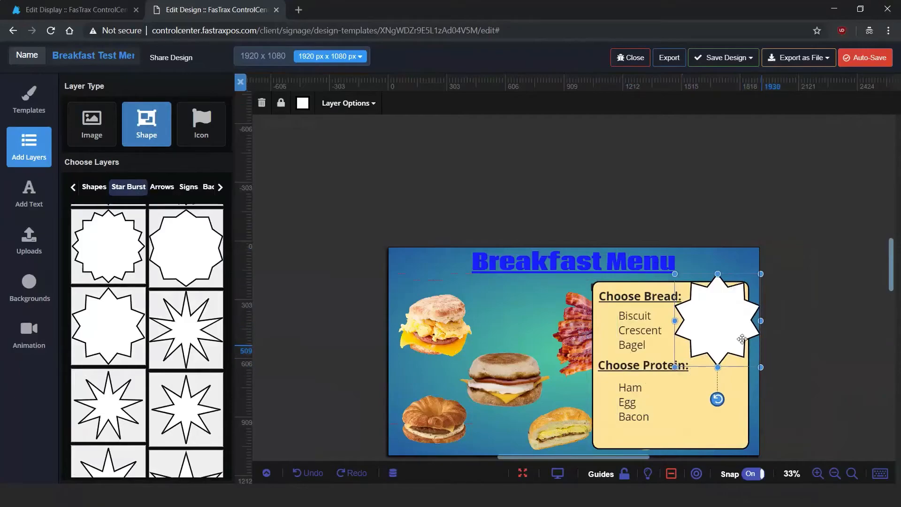
left_click_drag(722, 335, 724, 341)
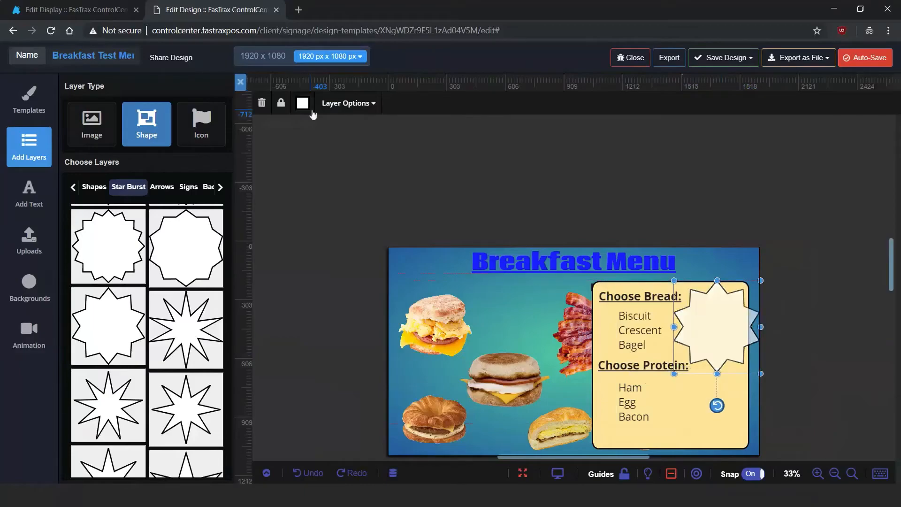
Give the star burst a dark gold fill at 51 opacity and a blue #00f stroke
left_click(303, 104)
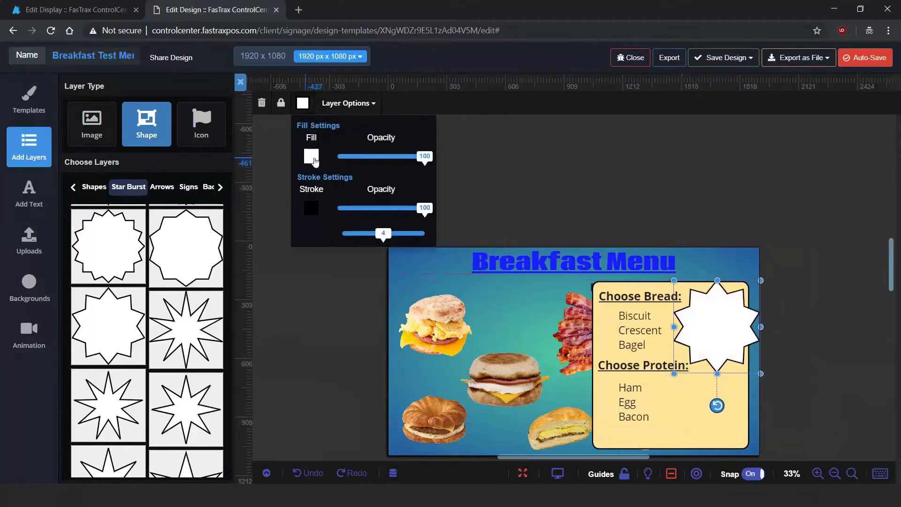
left_click(312, 157)
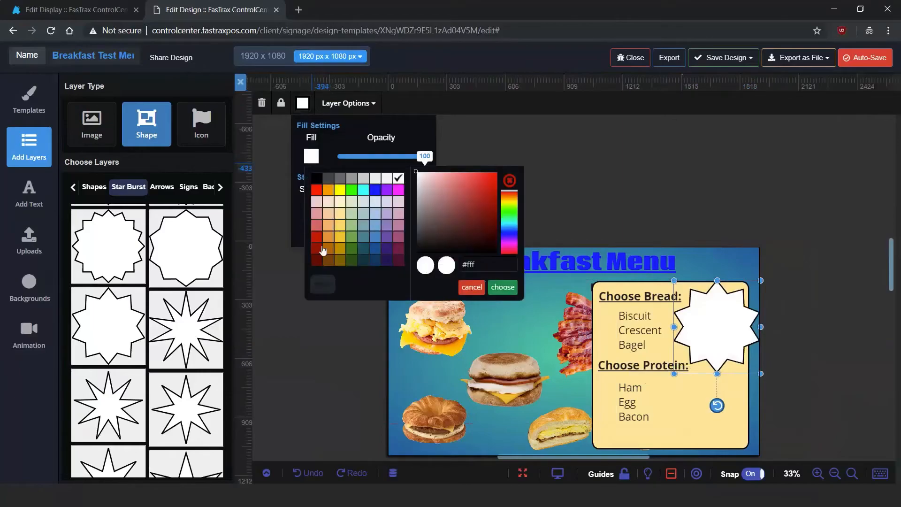
left_click(340, 238)
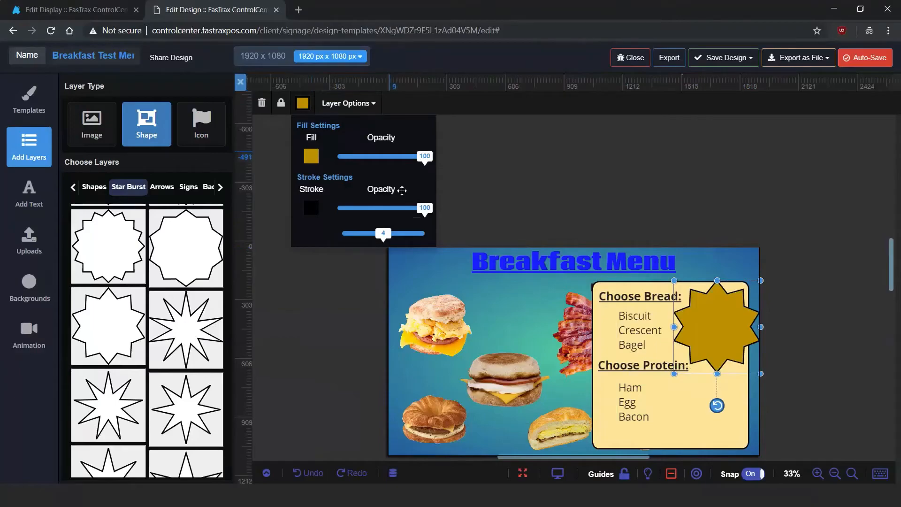
left_click_drag(422, 157, 382, 163)
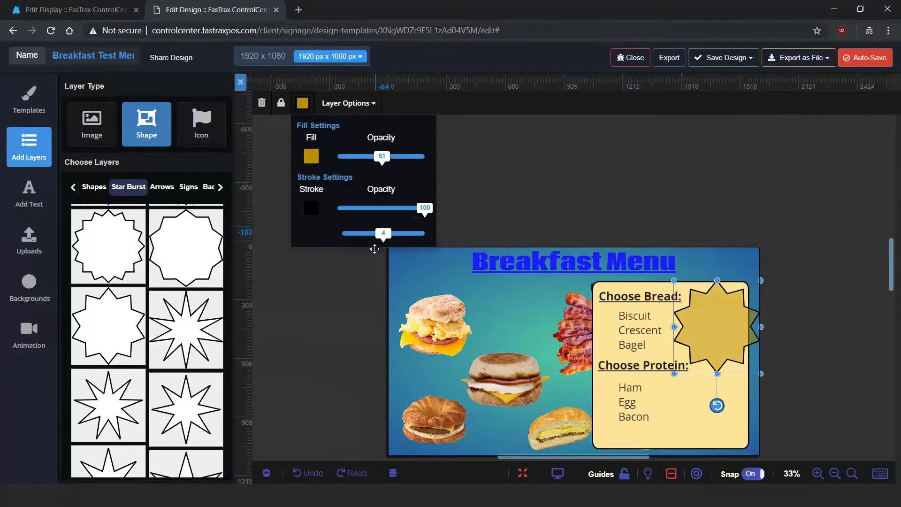
left_click(313, 211)
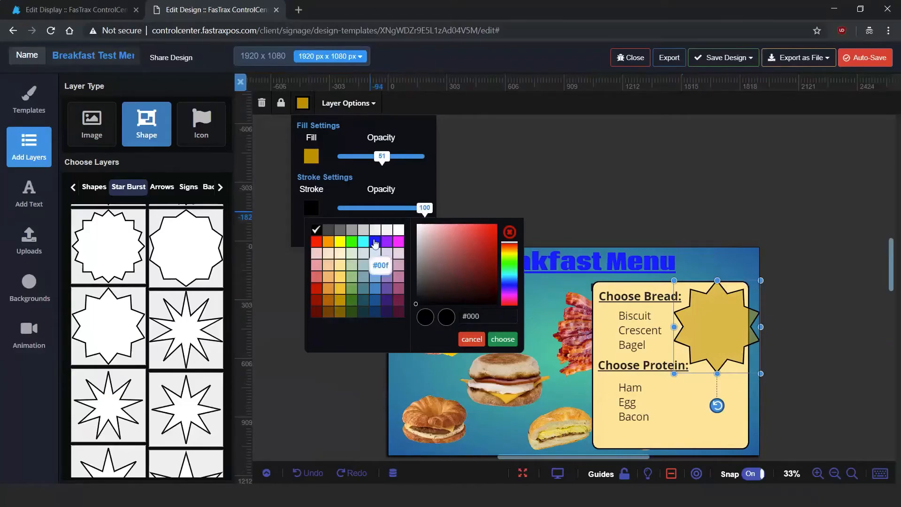
left_click(375, 242)
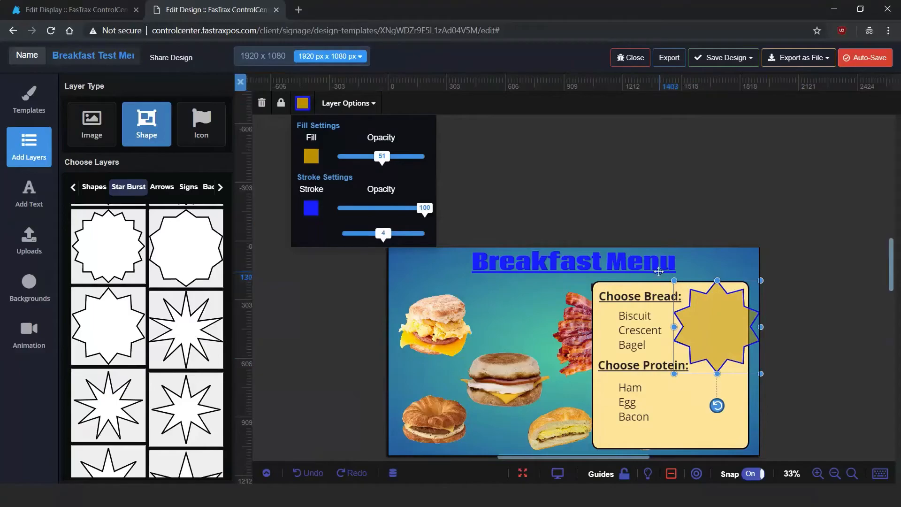
Add a body text layer to the design and delete the duplicate body text layer
left_click(29, 193)
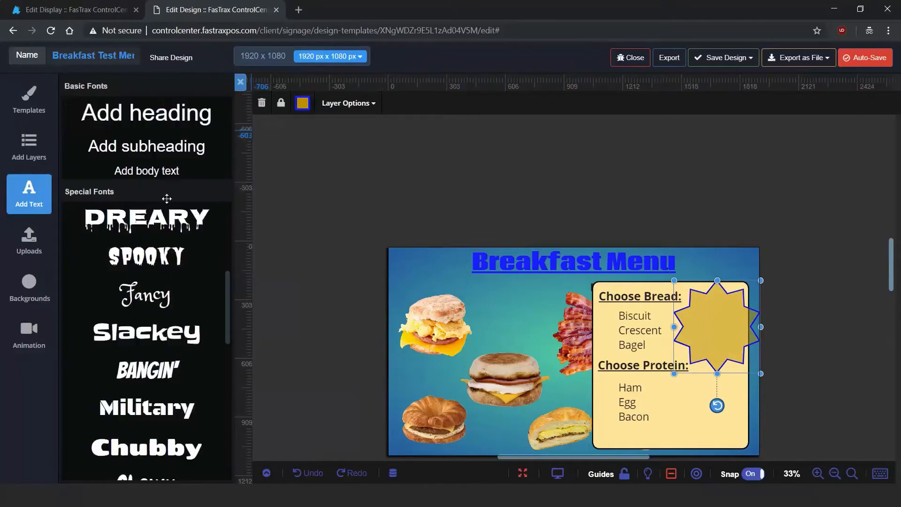
left_click(141, 171)
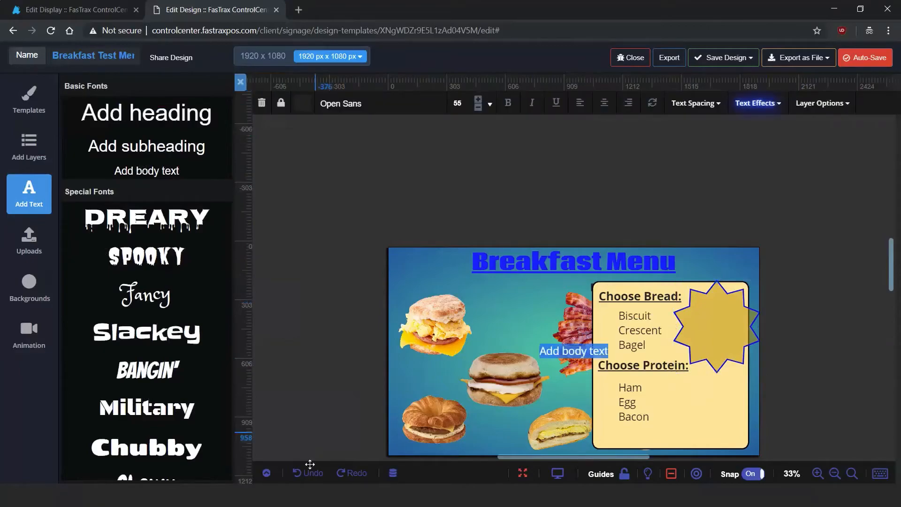
left_click(266, 473)
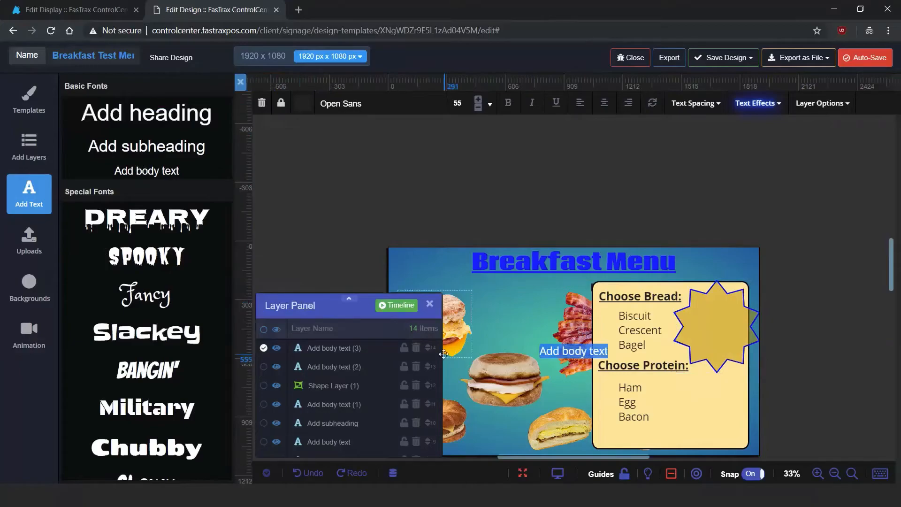
left_click(416, 348)
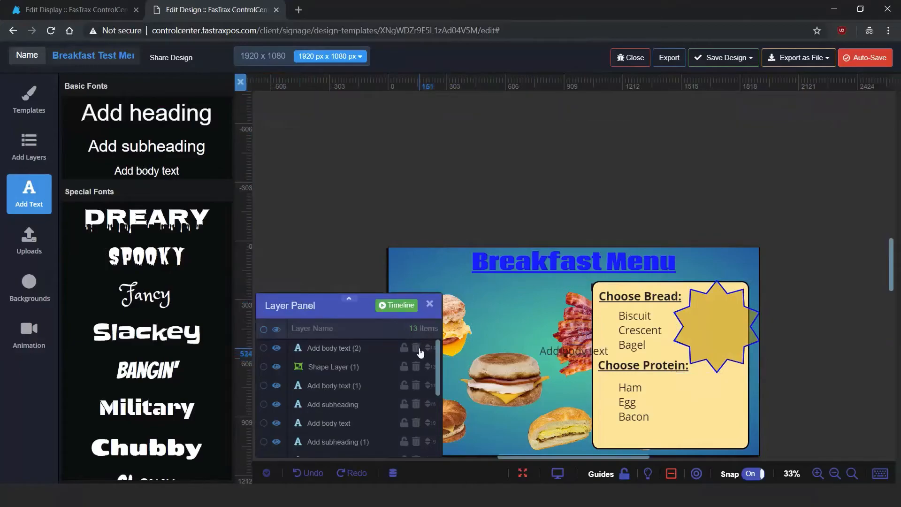
left_click(430, 304)
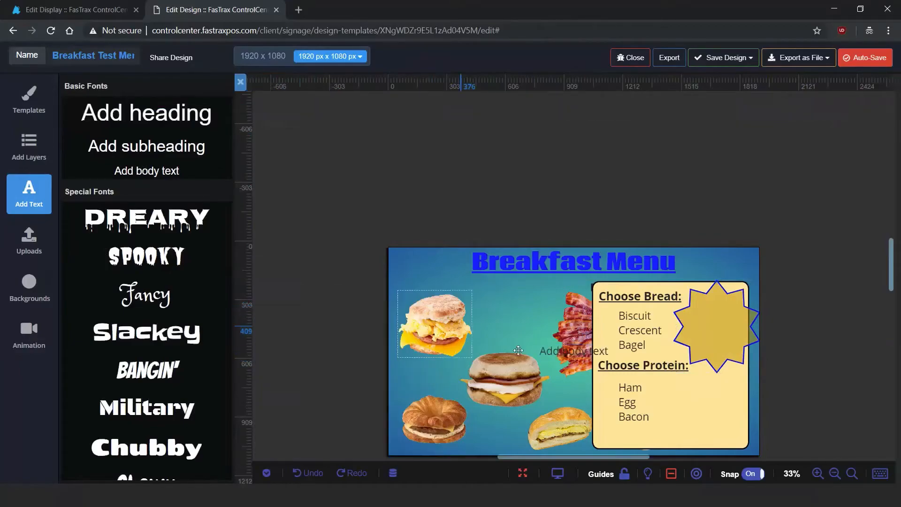
Move the new body text onto the star burst and replace its wording with $2.99
left_click(554, 352)
mouse_move(554, 351)
left_mouse_down()
mouse_move(570, 346)
mouse_move(596, 366)
mouse_move(688, 327)
mouse_move(726, 323)
left_mouse_up()
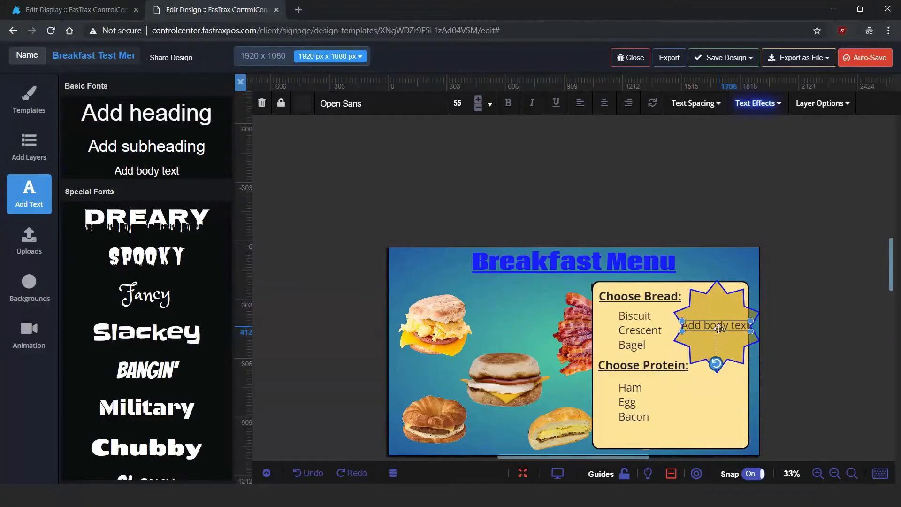
double_click(718, 325)
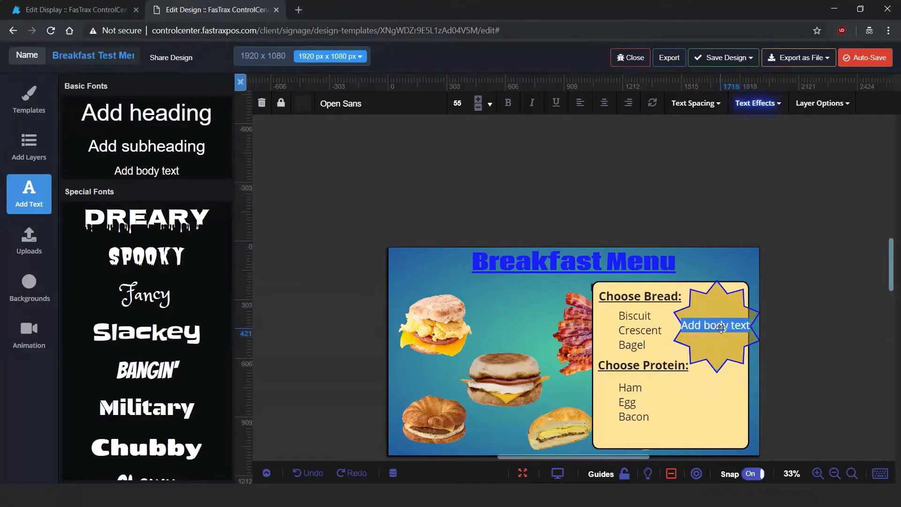
type("$")
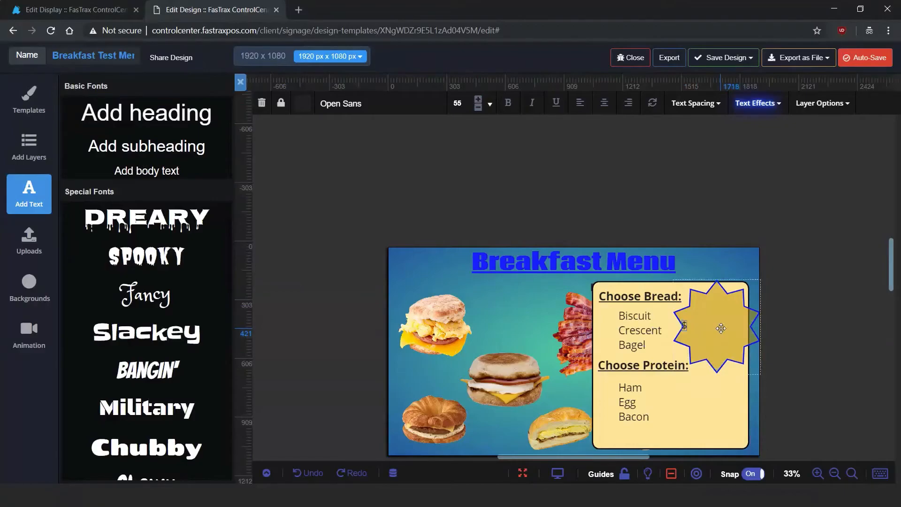
type("2.99")
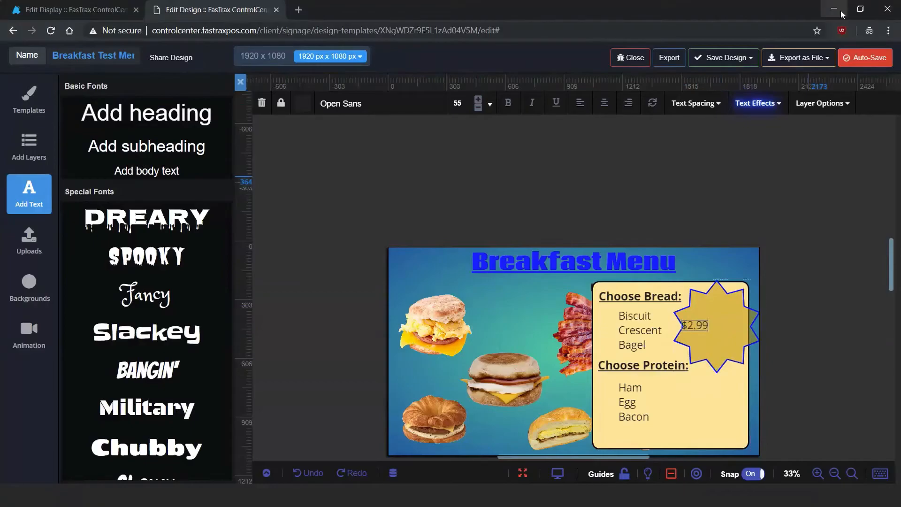
Enlarge the $2.99 text on the star burst to font size 150
triple_click(698, 325)
left_click(478, 100)
left_click(478, 100)
left_click(478, 99)
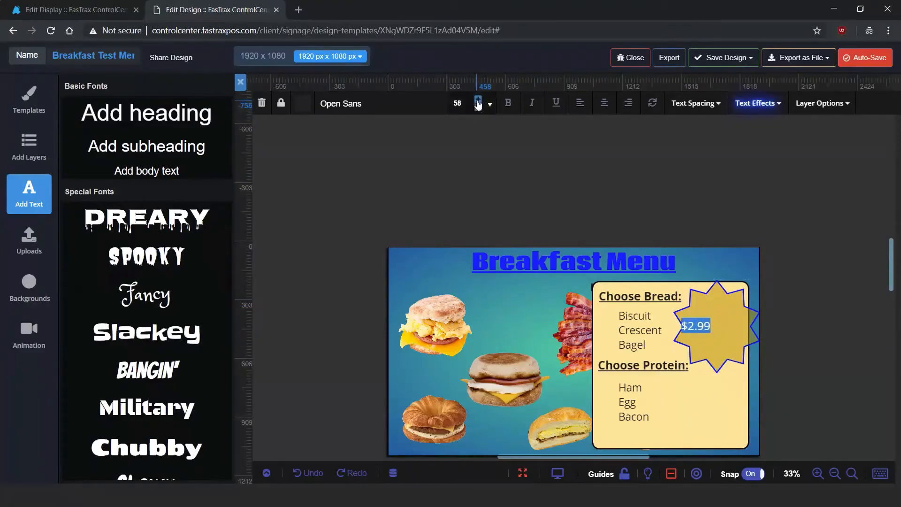
left_click(457, 103)
left_click(477, 100)
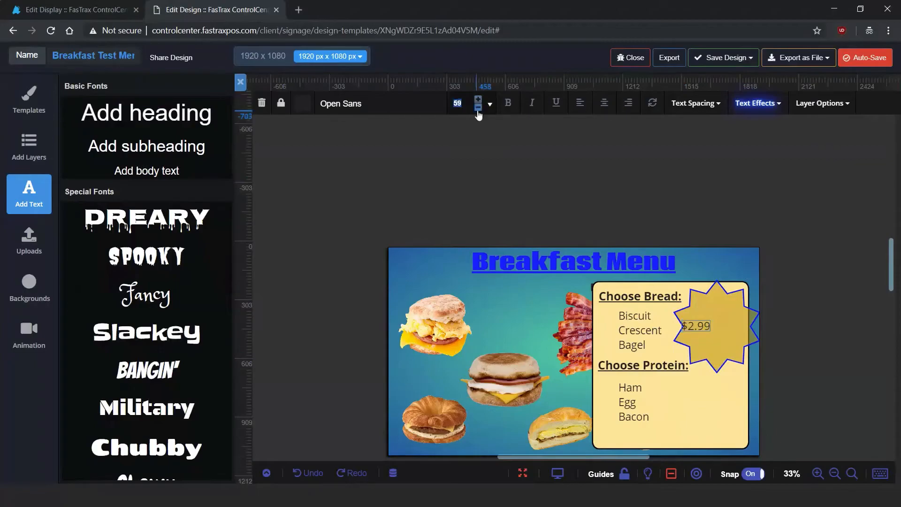
type("85")
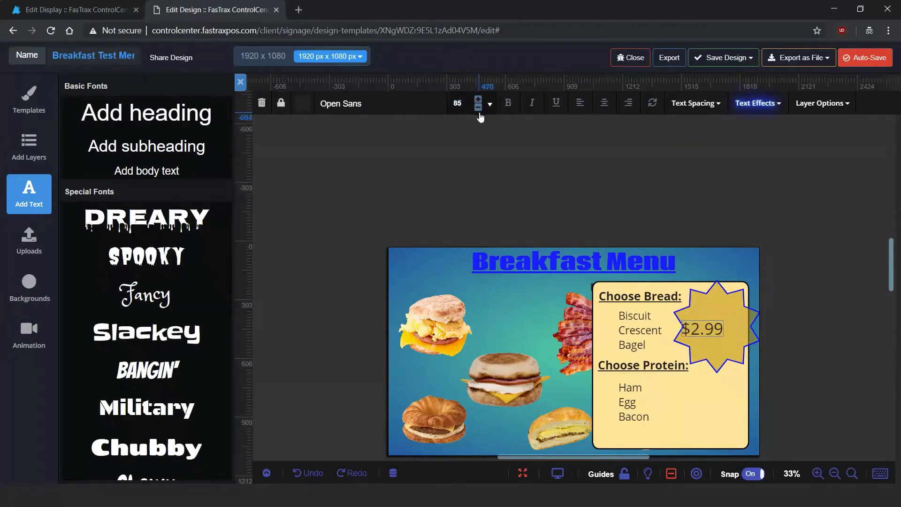
left_click(457, 103)
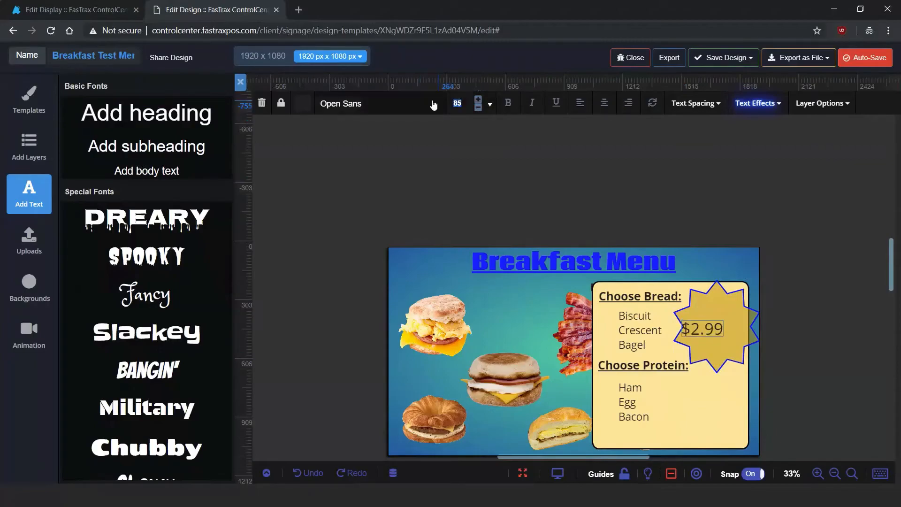
type("100")
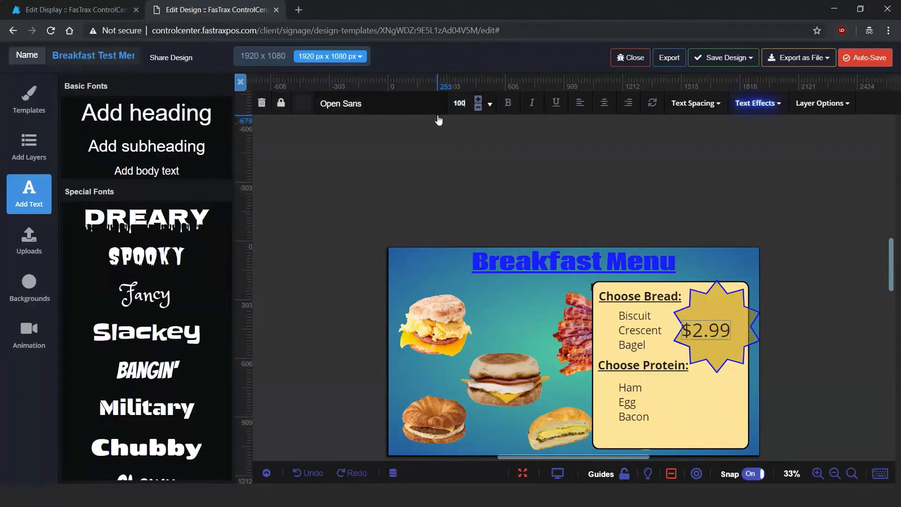
left_click(458, 103)
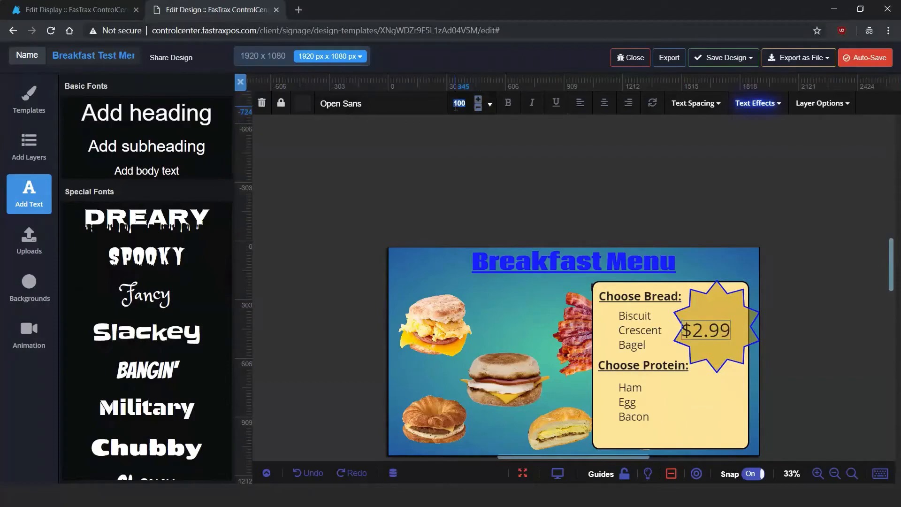
type("150")
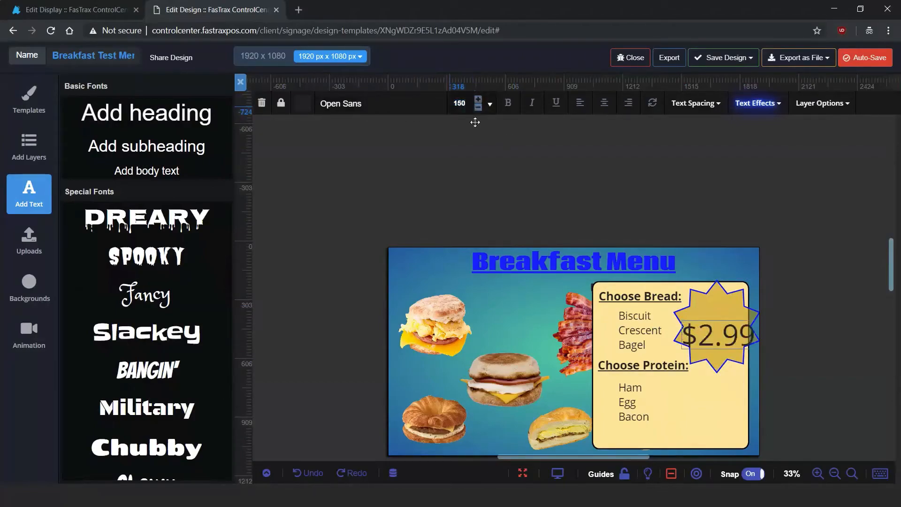
Make the $2.99 price text bold and italic
left_click(731, 332)
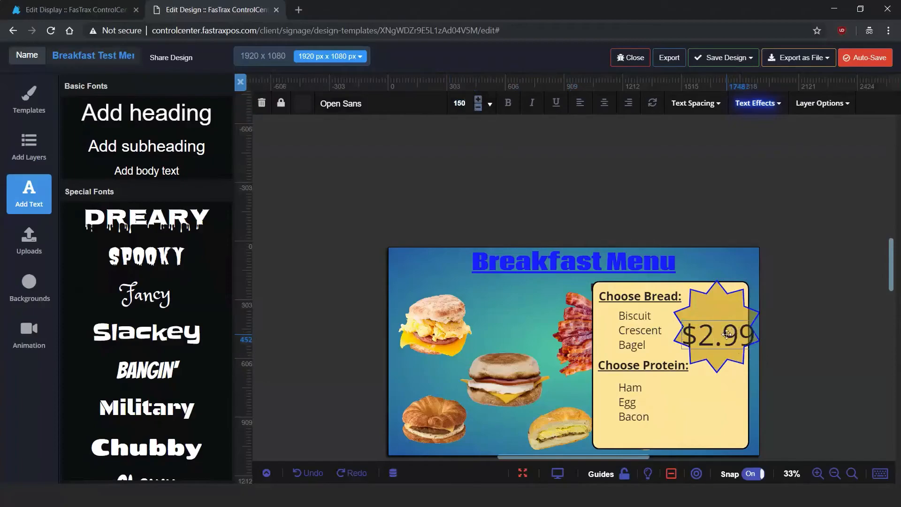
triple_click(726, 334)
left_click(508, 103)
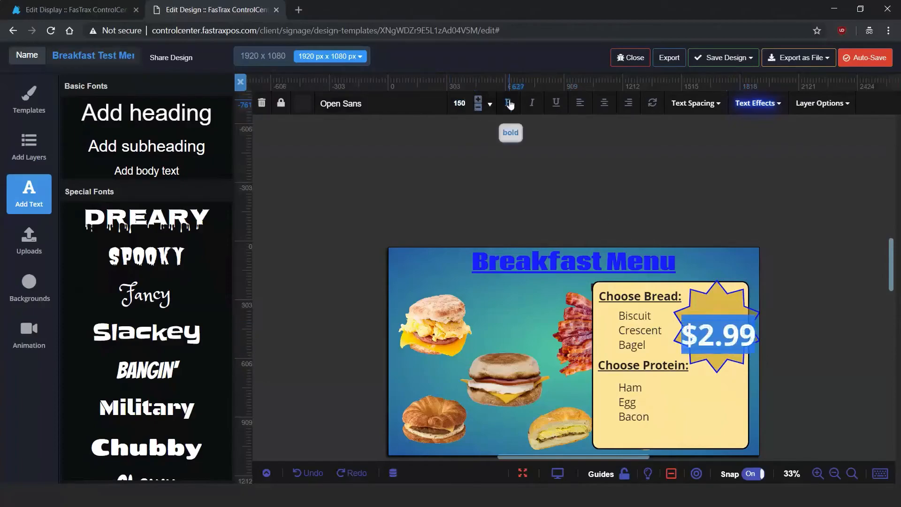
left_click(532, 103)
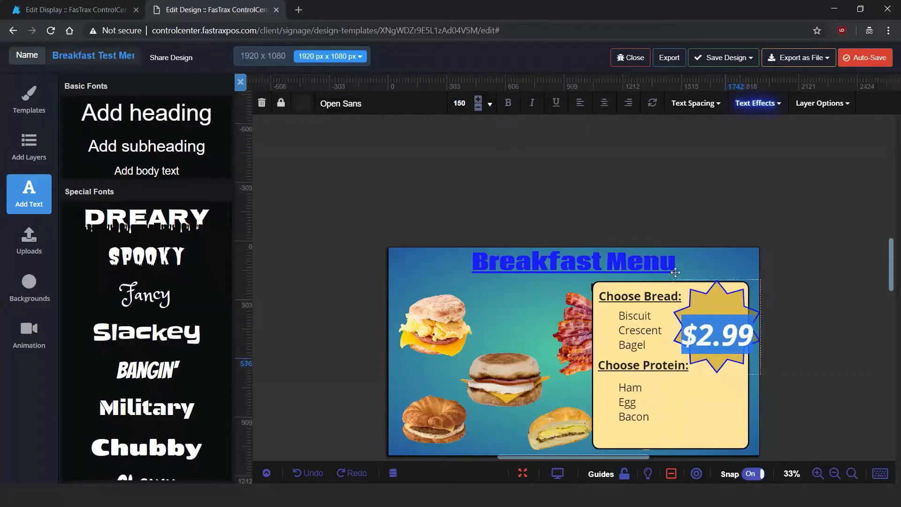
Move the $2.99 text up to the star burst's centre and tilt it counter-clockwise so it slopes upward to the right
left_click(730, 337)
triple_click(730, 337)
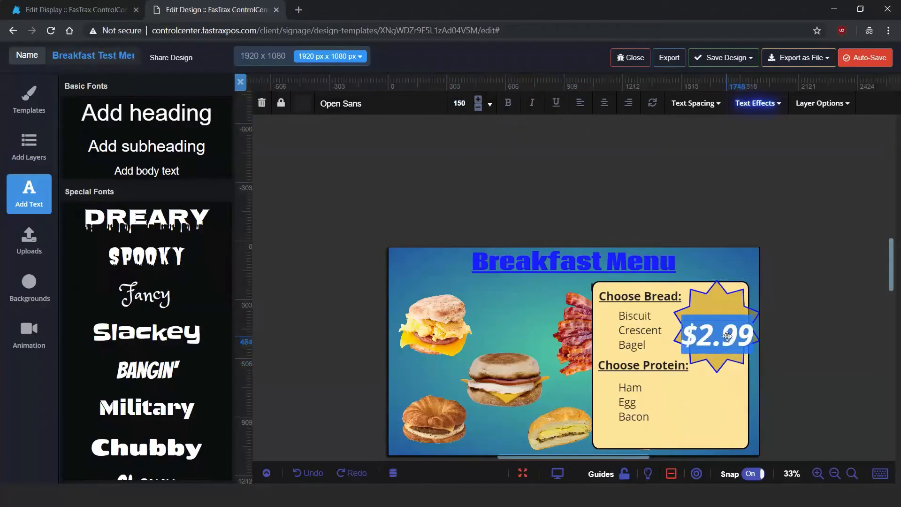
left_click(724, 333)
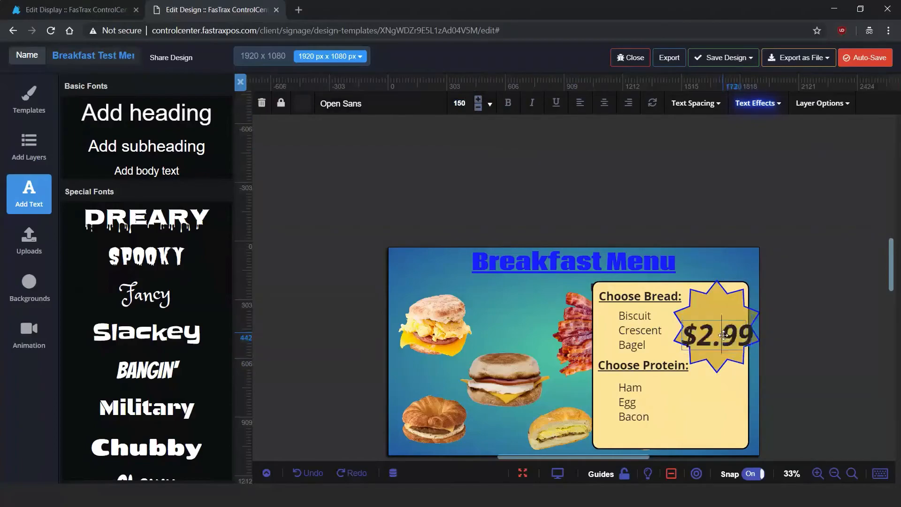
left_click(724, 359)
left_click(709, 338)
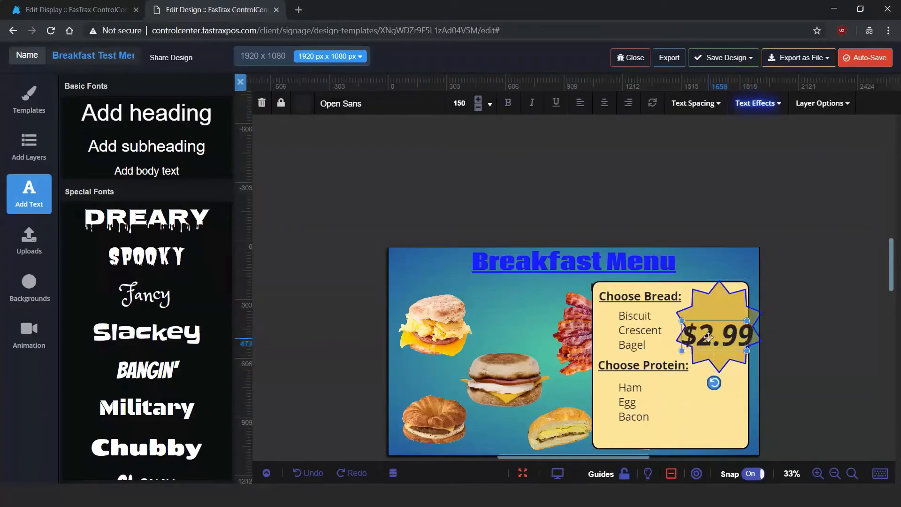
left_click_drag(709, 337, 706, 324)
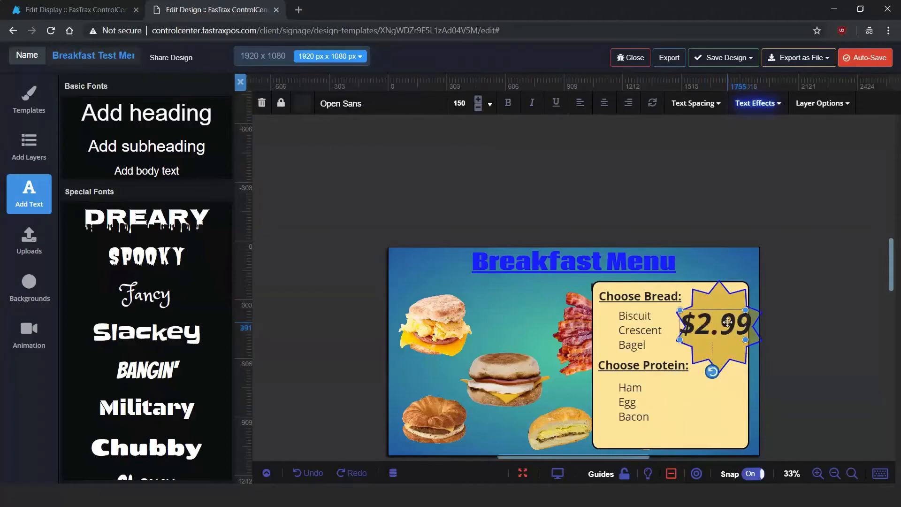
mouse_move(711, 372)
left_mouse_down()
mouse_move(696, 373)
mouse_move(725, 370)
mouse_move(687, 367)
mouse_move(713, 371)
mouse_move(723, 362)
left_mouse_up()
left_click_drag(727, 331, 727, 337)
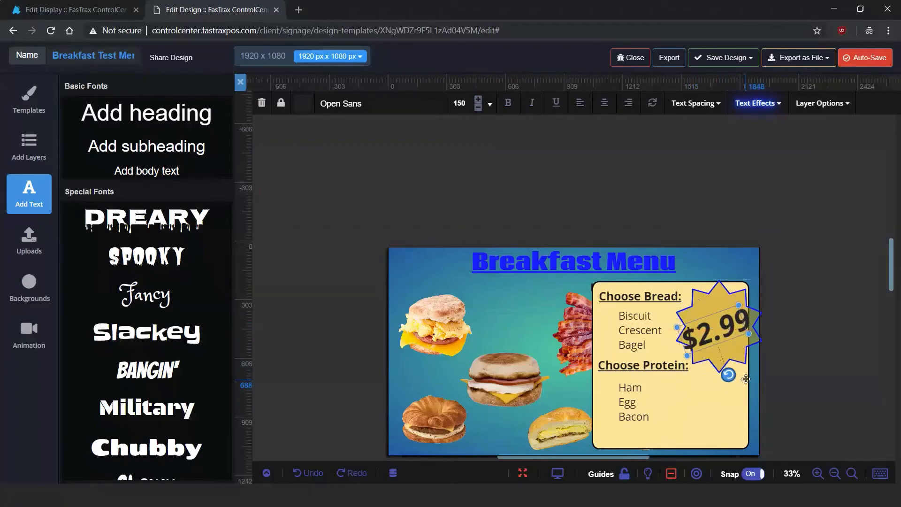
Enlarge the star burst slightly from its lower-left corner so it surrounds the tilted price, and deselect it
left_click(679, 370)
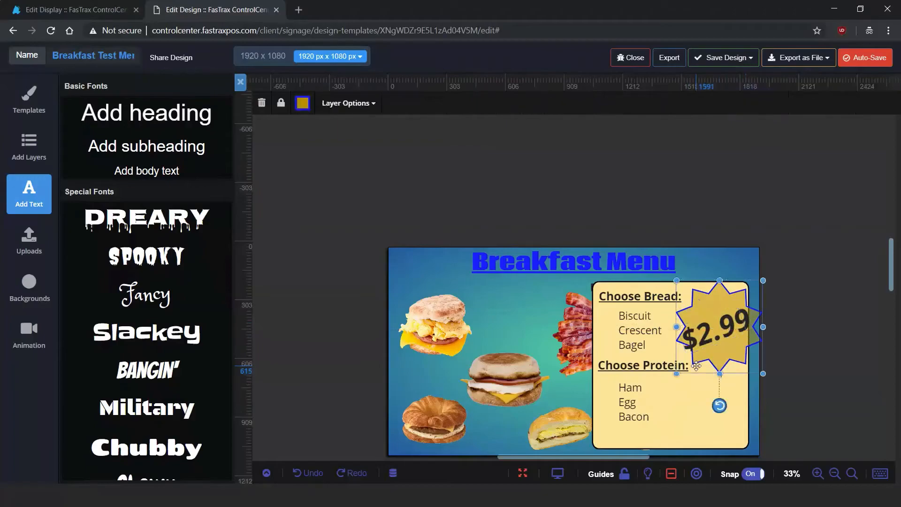
left_click_drag(676, 374, 670, 378)
left_click(685, 392)
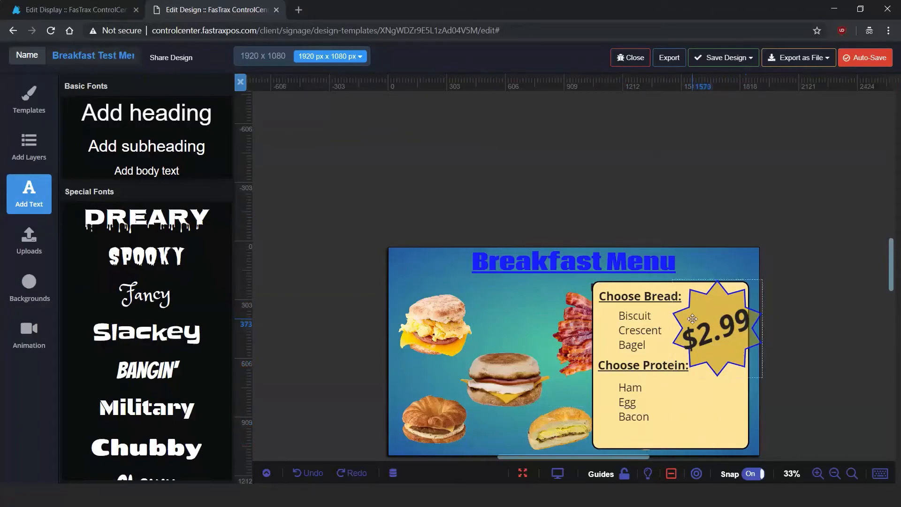
scroll(781, 298, "down", 2)
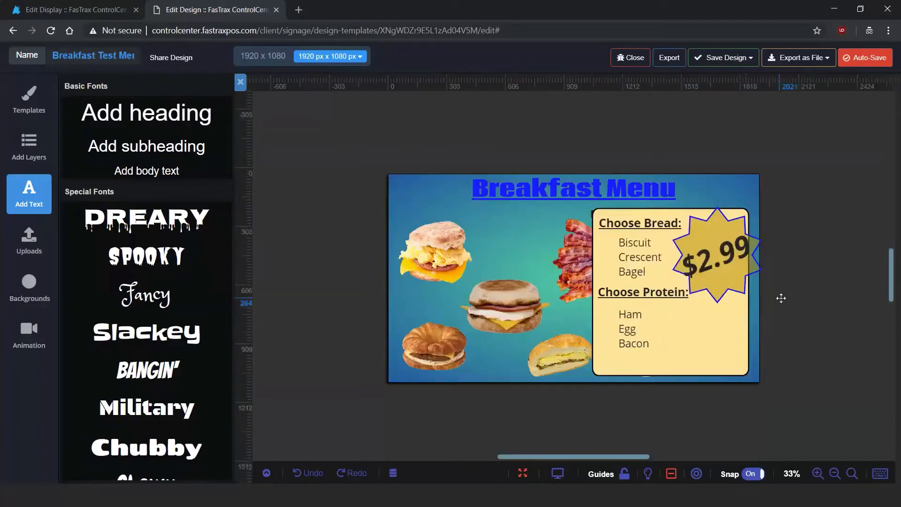
scroll(782, 299, "up", 2)
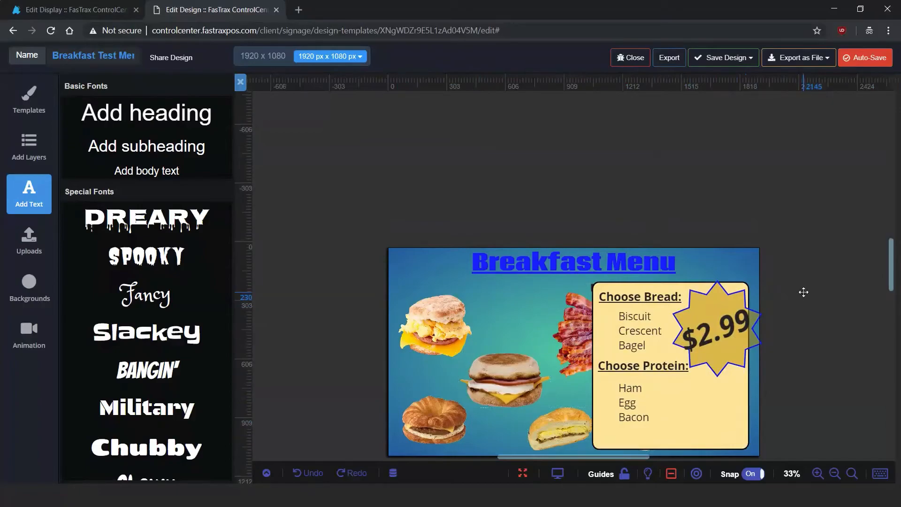
scroll(804, 292, "down", 2)
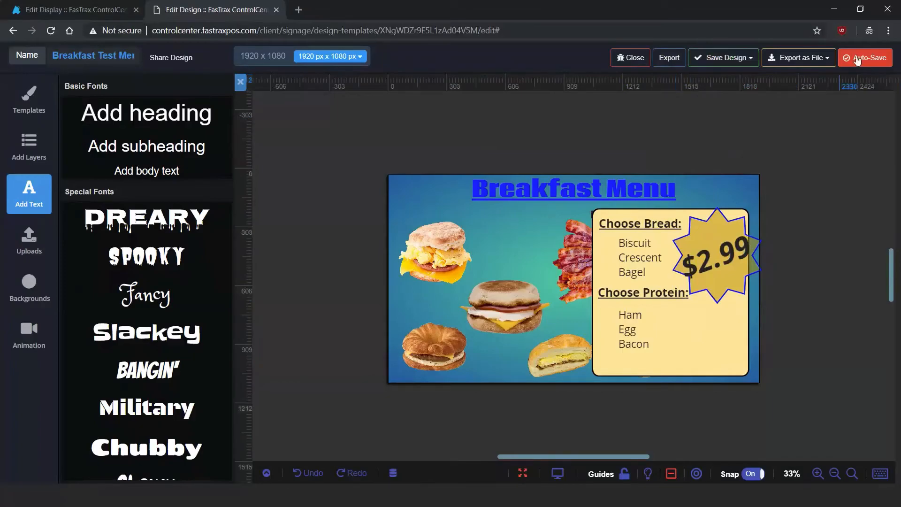
Save the breakfast menu design and dismiss the save confirmation
left_click(740, 62)
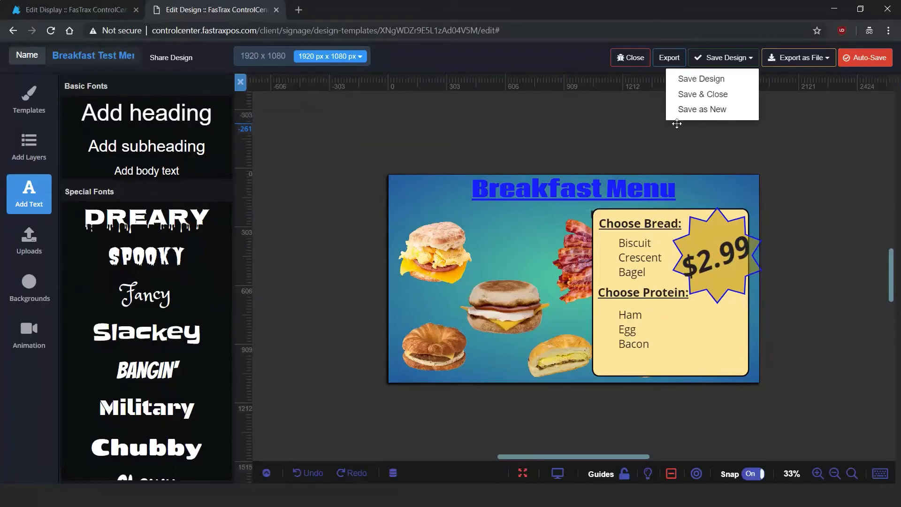
left_click(711, 81)
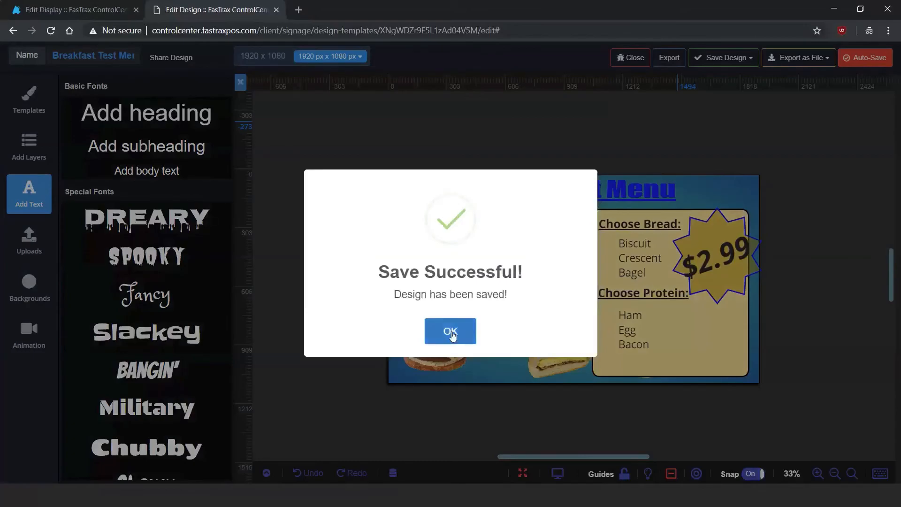
left_click(450, 332)
Review the design's file download formats and its advertisement export options
left_click(806, 65)
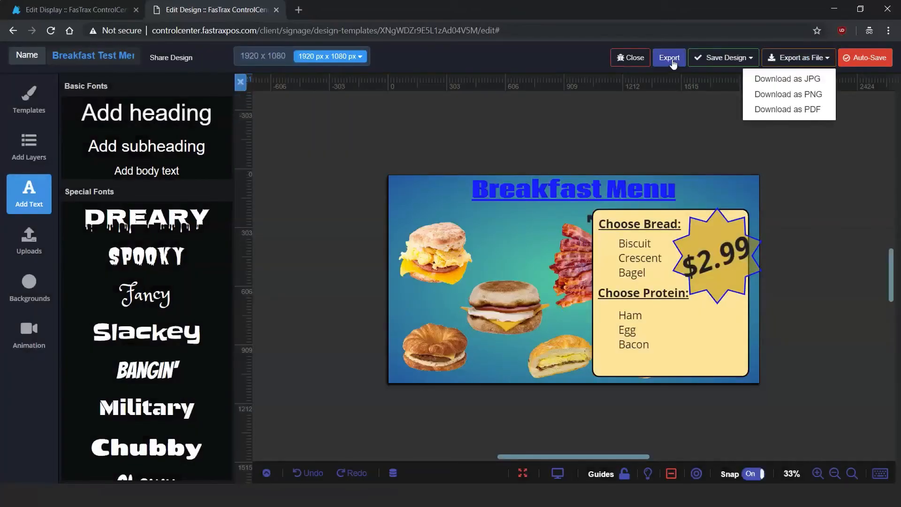
left_click(670, 61)
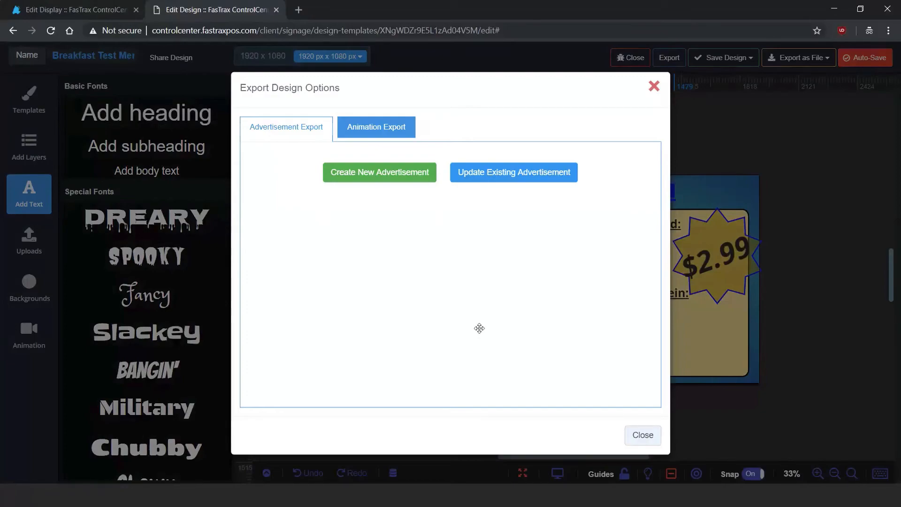
left_click(654, 92)
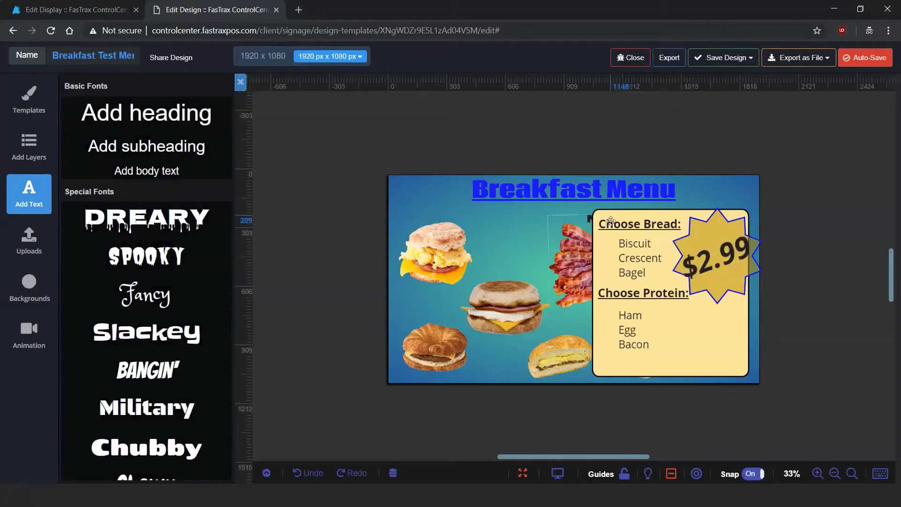
left_click(786, 59)
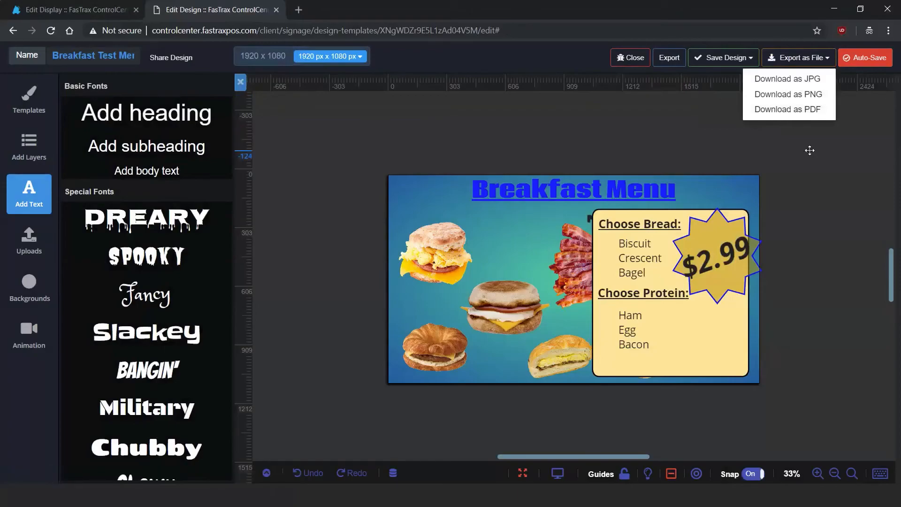
Start a JPG download of the design, cancel its save dialog, and view the design's save options
left_click(786, 84)
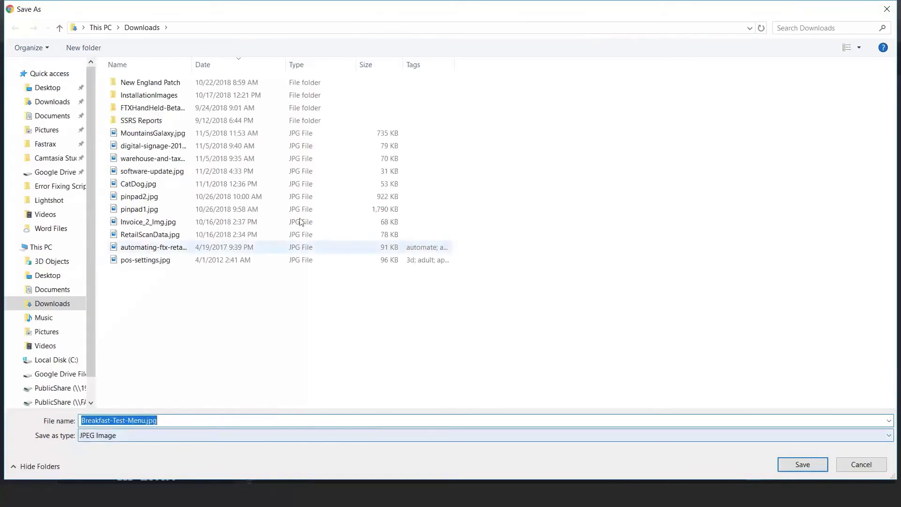
left_click(887, 9)
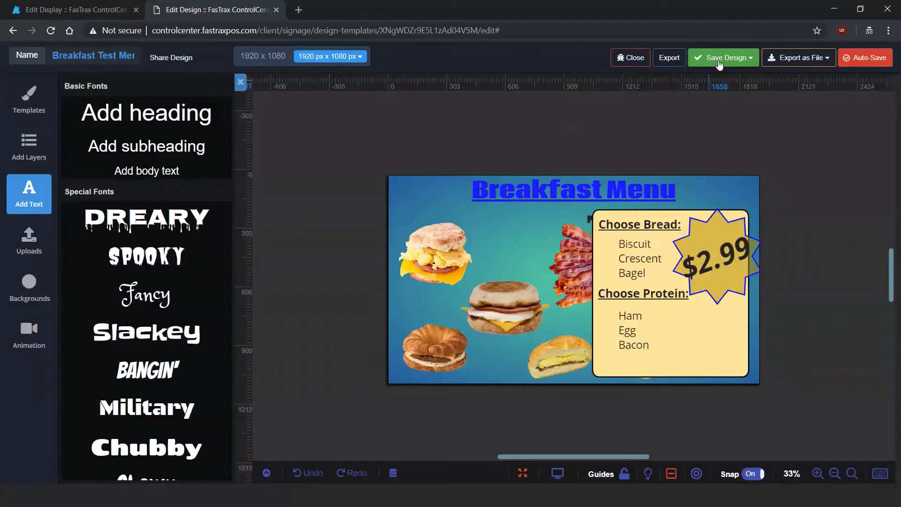
left_click(720, 61)
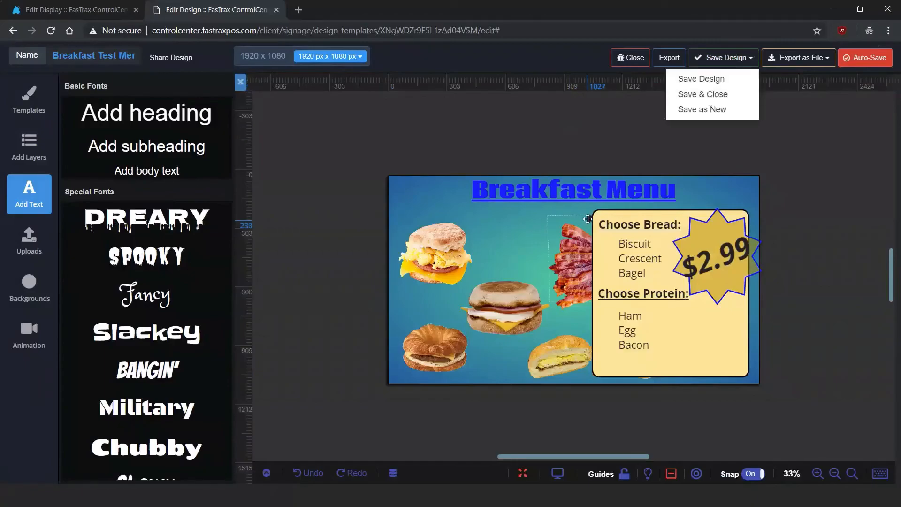
Try to select the stray black mark at the upper-left corner of the cream menu panel, and clear the selection
left_click(588, 219)
left_click(589, 214)
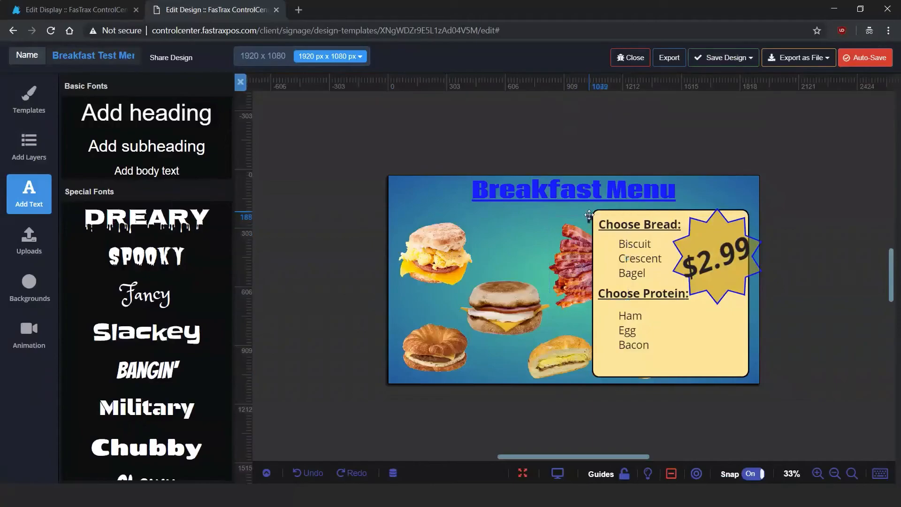
left_click(584, 212)
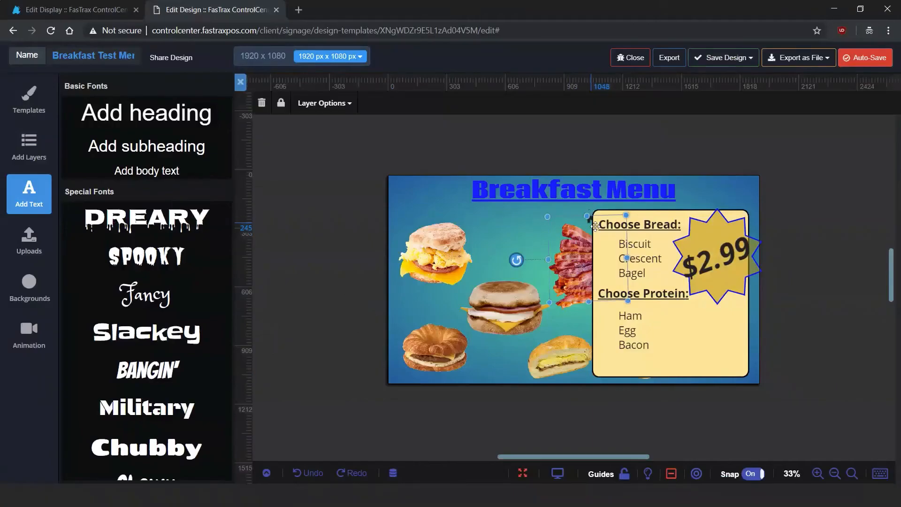
left_click(574, 207)
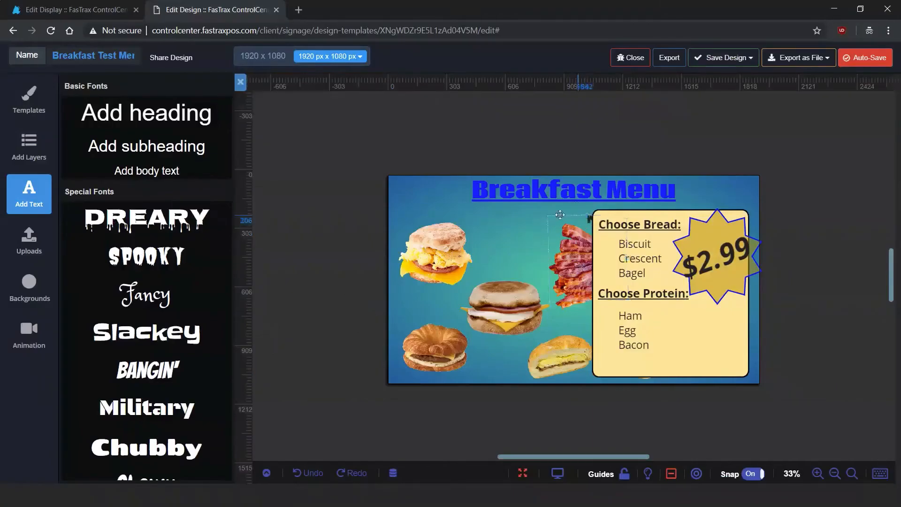
Open the layer list, toggle the text layers' visibility, and check which object is selected at the stray black mark
left_click(267, 473)
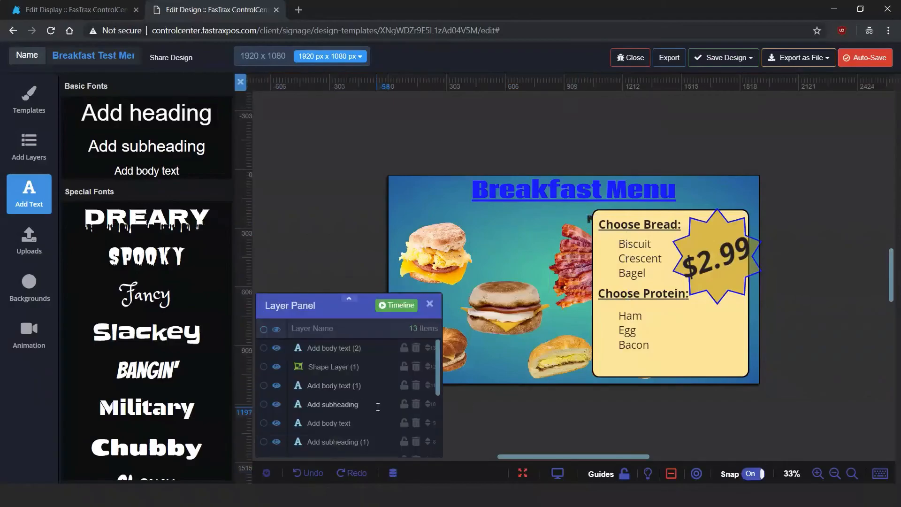
left_click(276, 404)
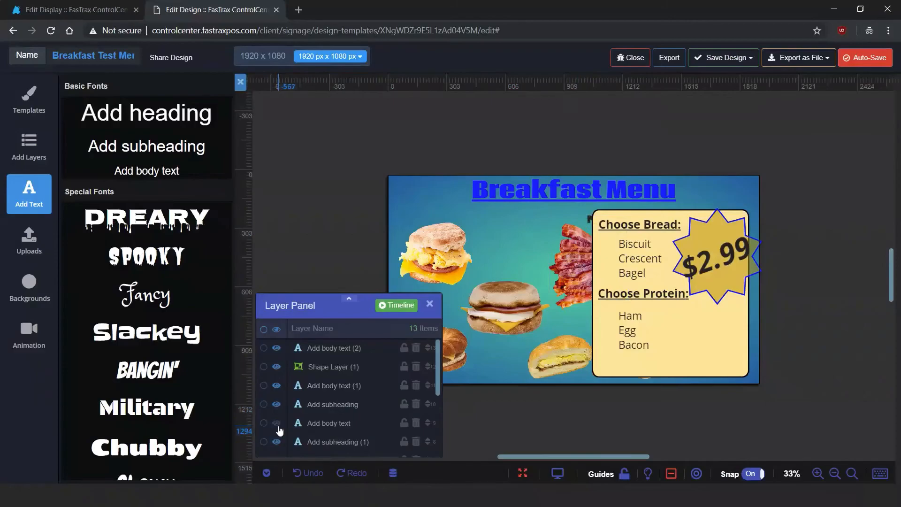
scroll(279, 430, "down", 2)
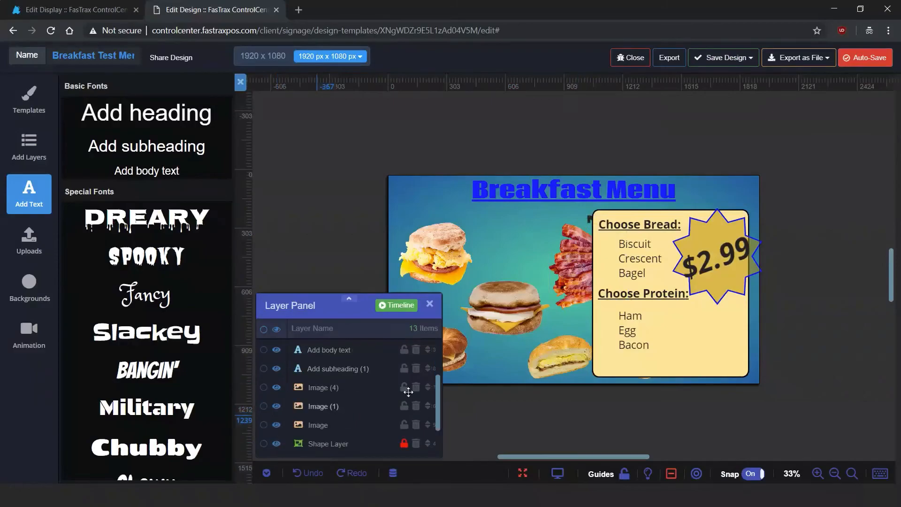
left_click(592, 224)
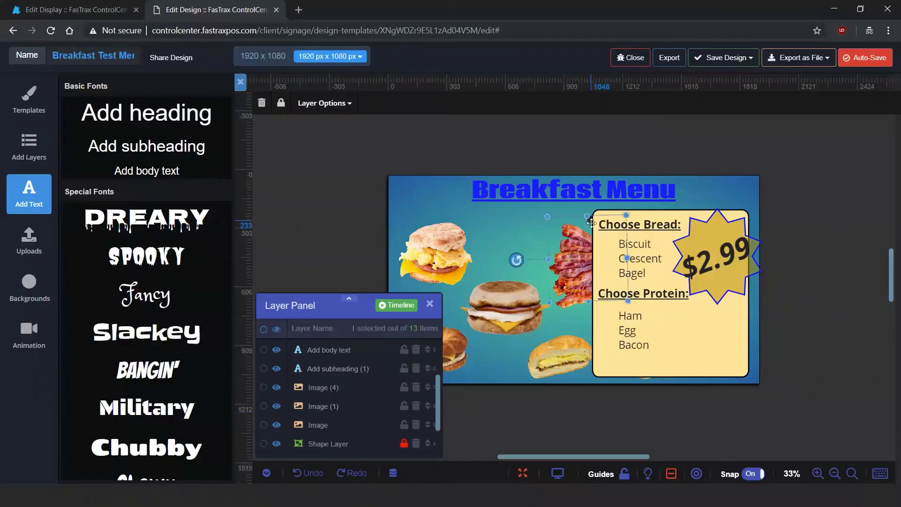
left_click(592, 216)
left_click(591, 216)
left_click(591, 219)
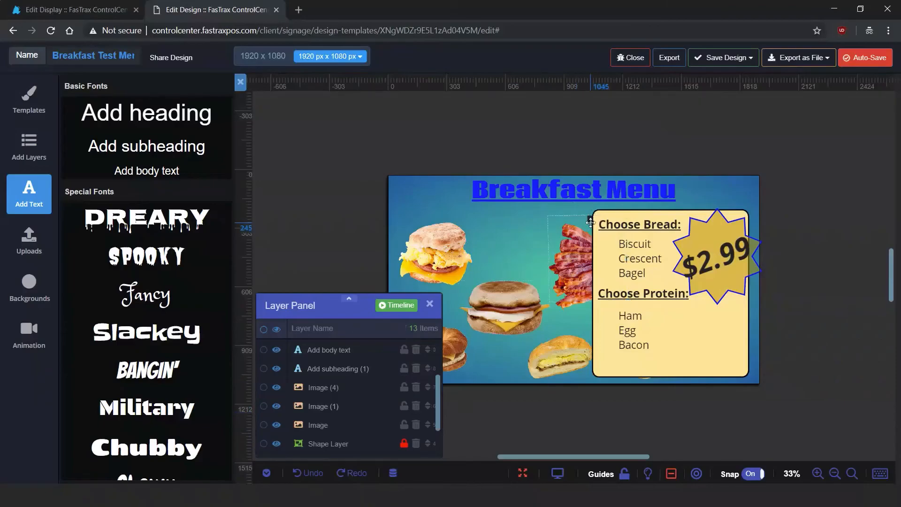
left_click(590, 223)
left_click(491, 227)
Select the star burst layer, hide the cream panel's Shape Layer, and select the bacon image at the stray mark
scroll(321, 393, "up", 2)
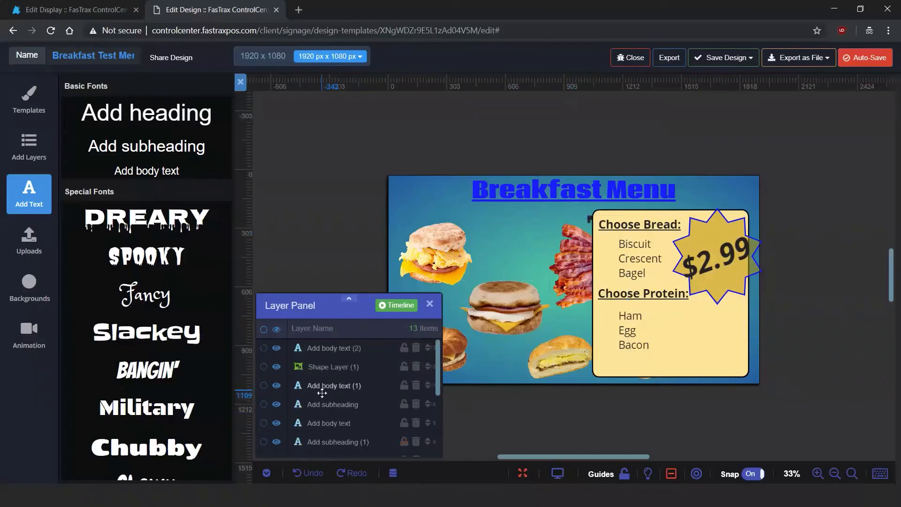
left_click(331, 348)
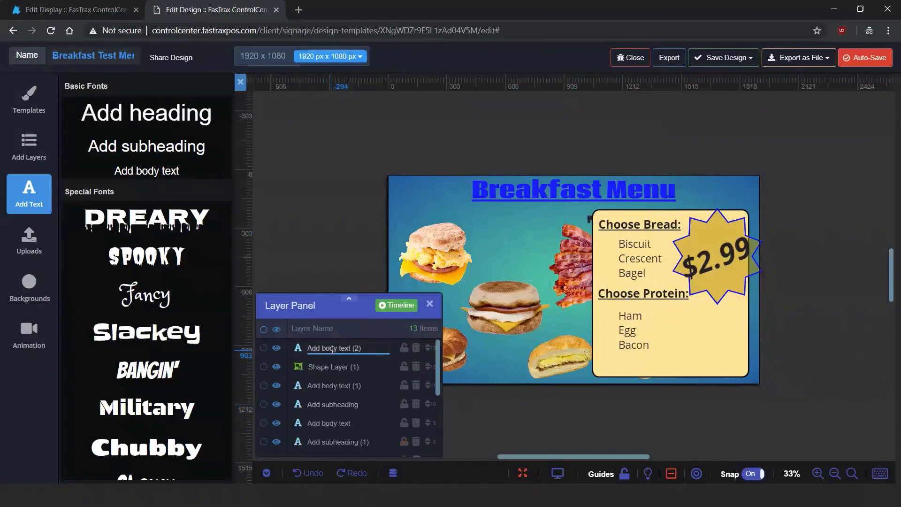
left_click(264, 366)
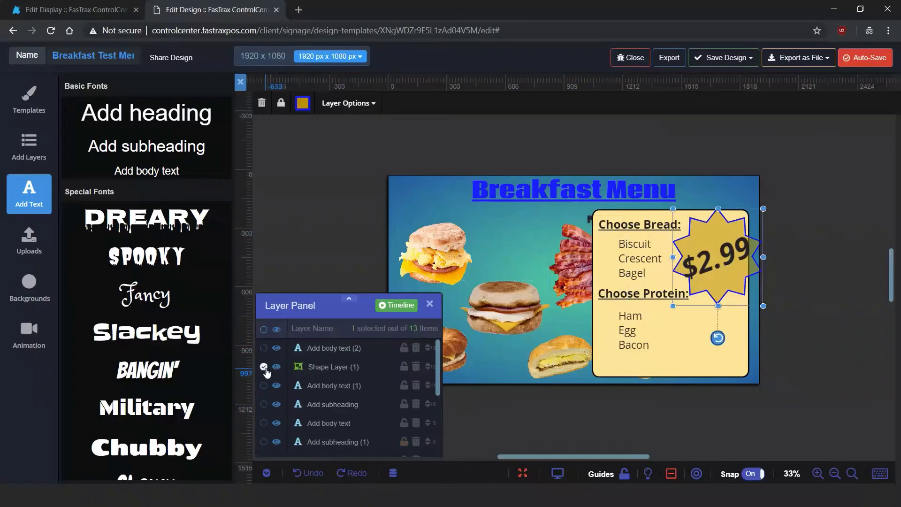
scroll(266, 381, "down", 3)
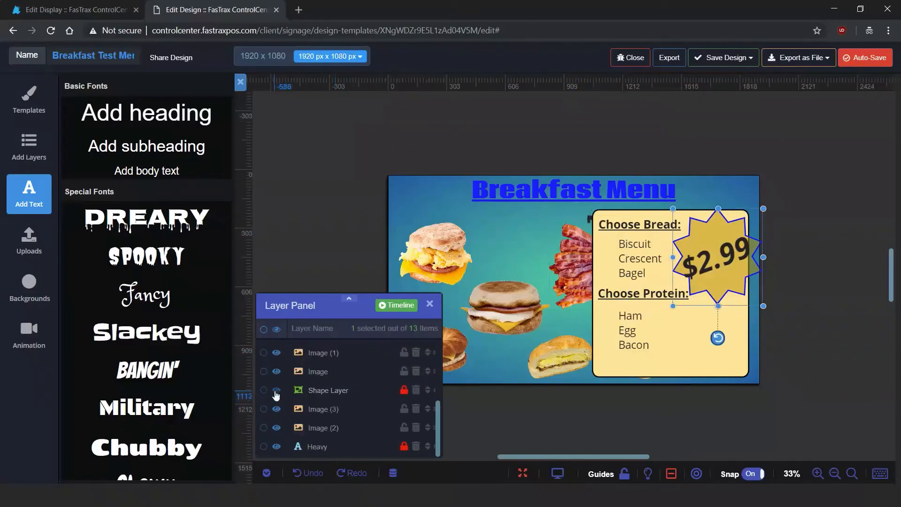
left_click(279, 391)
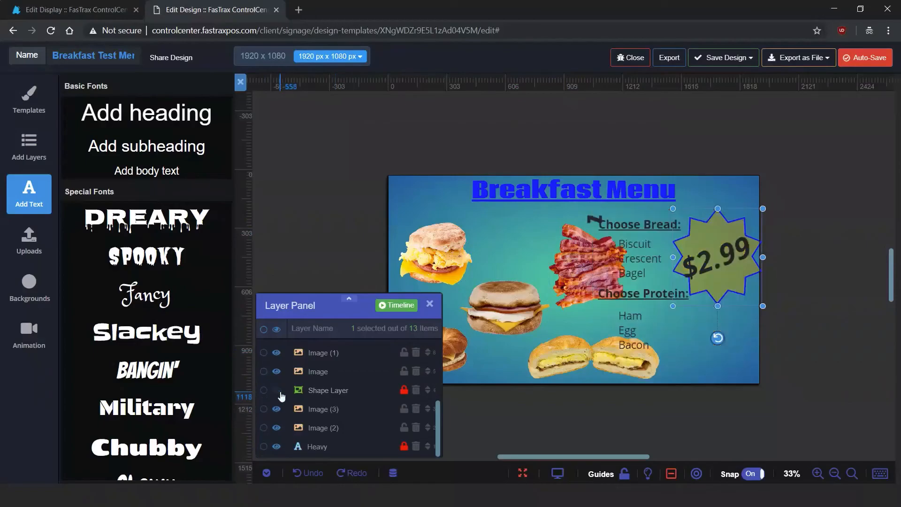
left_click(590, 220)
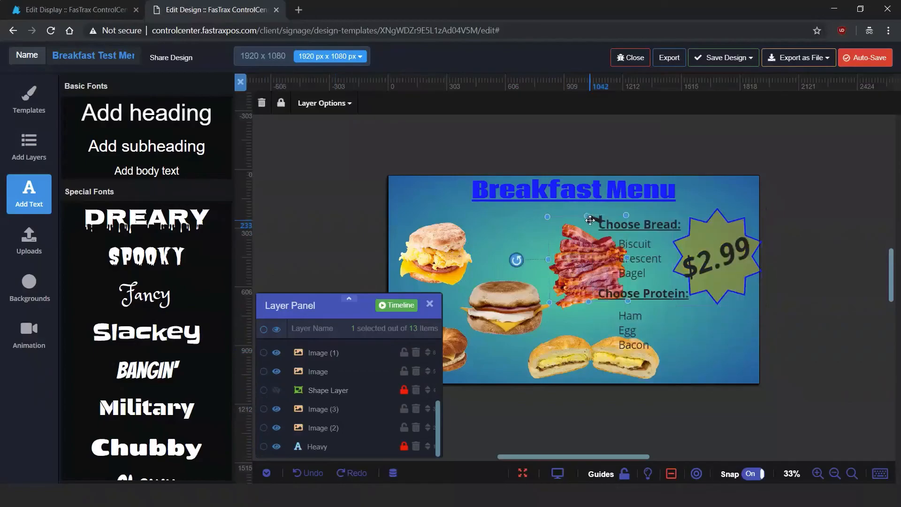
left_click(322, 417)
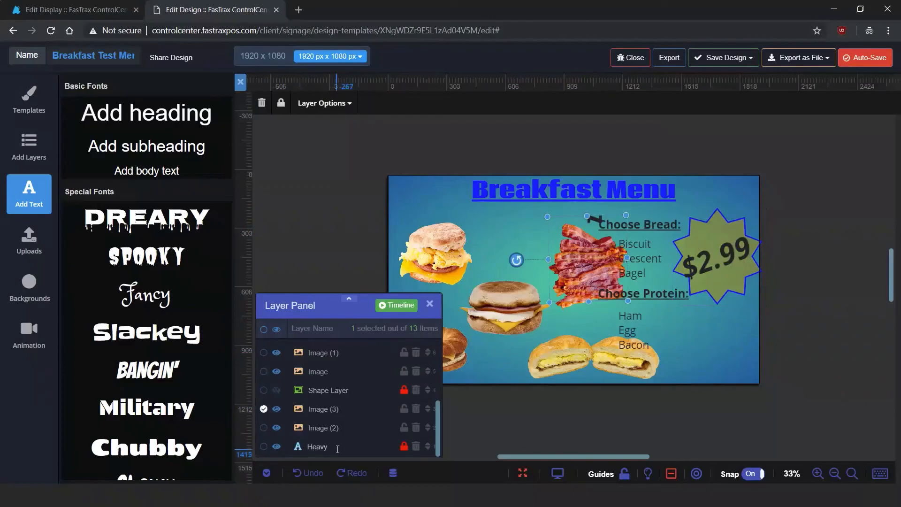
Toggle the Image (2) and Image (3) layers off and on to trace the stray mark, and show the Shape Layer again
left_click(277, 448)
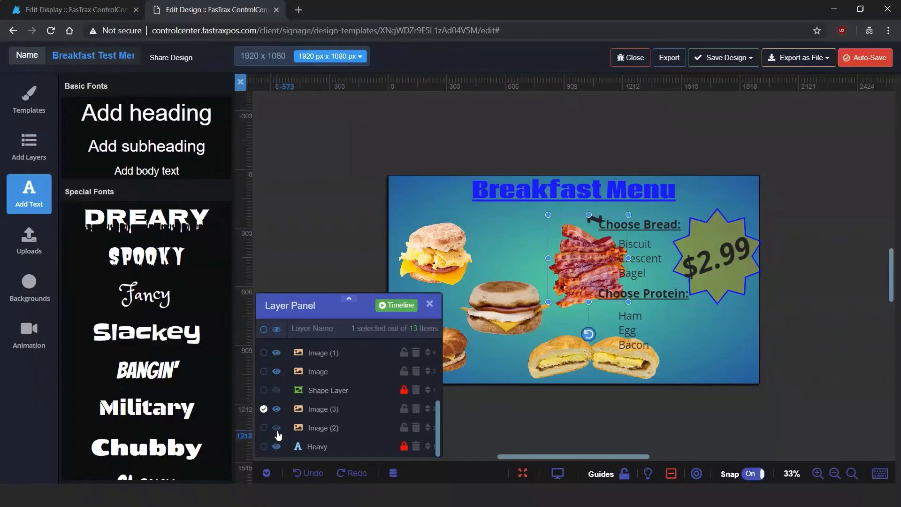
left_click(277, 428)
left_click(277, 428)
left_click(276, 413)
left_click(278, 413)
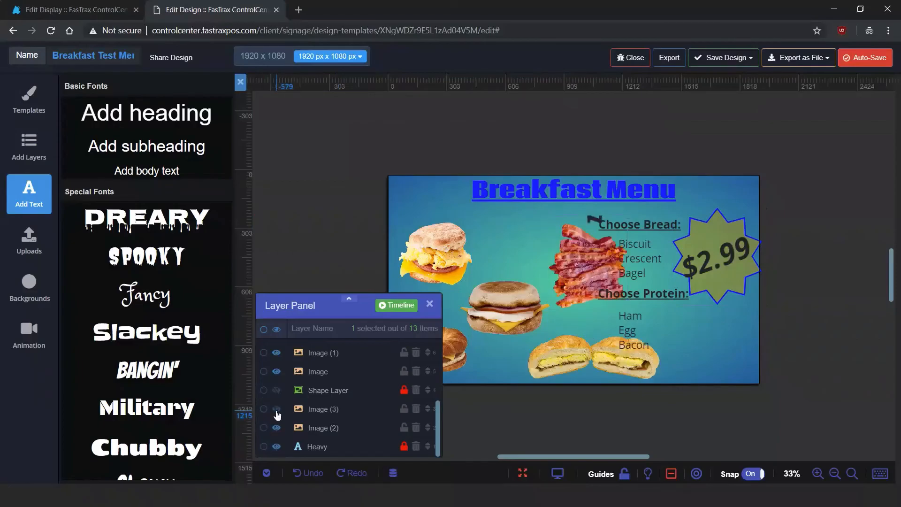
left_click(277, 413)
left_click(277, 413)
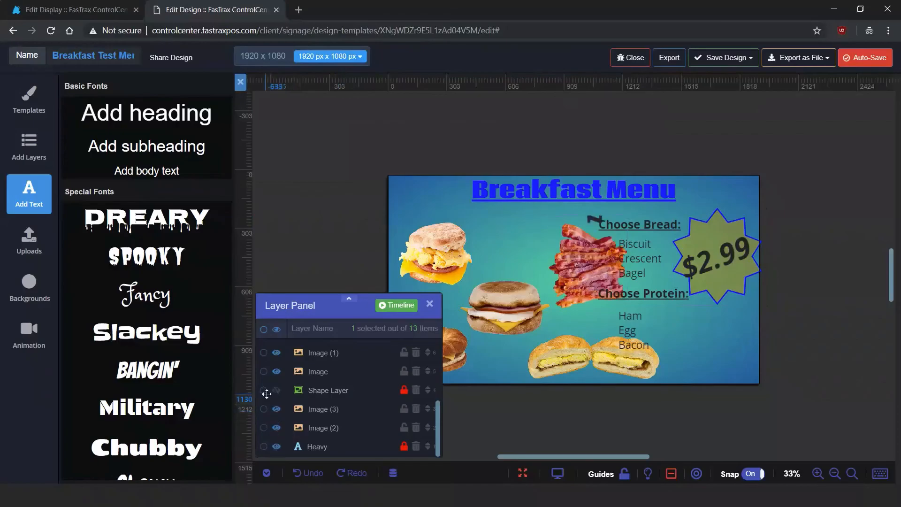
left_click(277, 390)
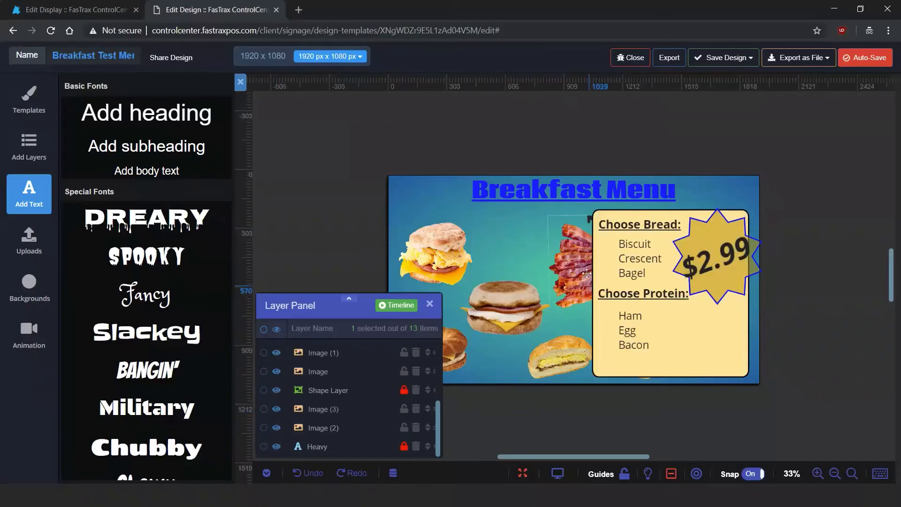
Nudge the bacon image right until its stray black mark sits behind the cream panel, deselect it, and close the layer list
left_click(567, 264)
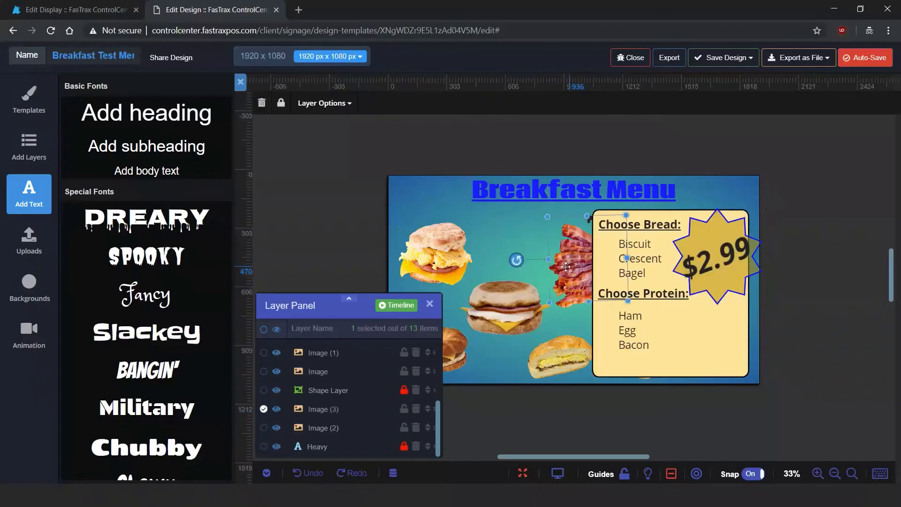
key("Right")
key("Right")
key("Right")
key("Right")
key("Right")
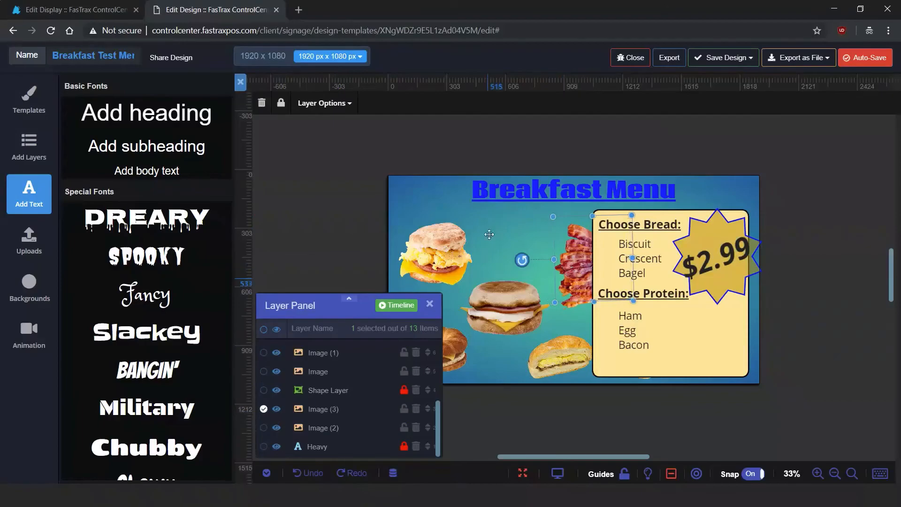
key("Escape")
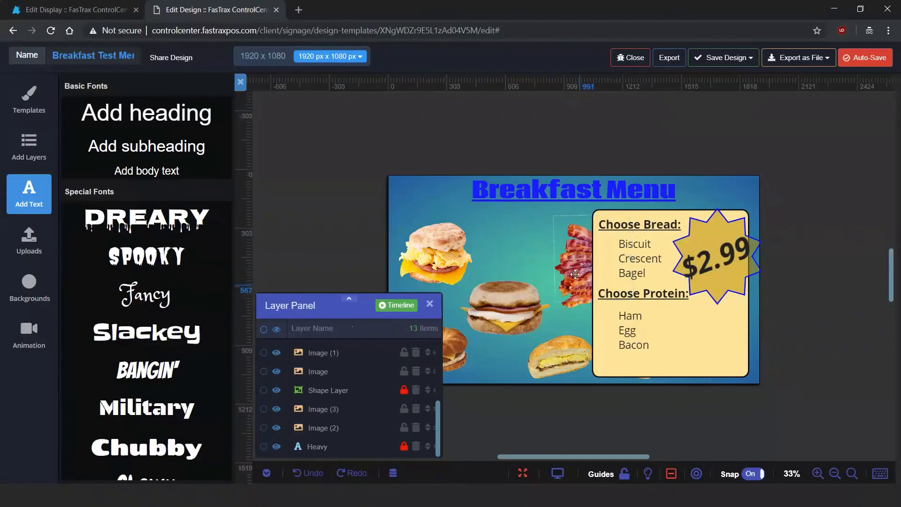
left_click(429, 304)
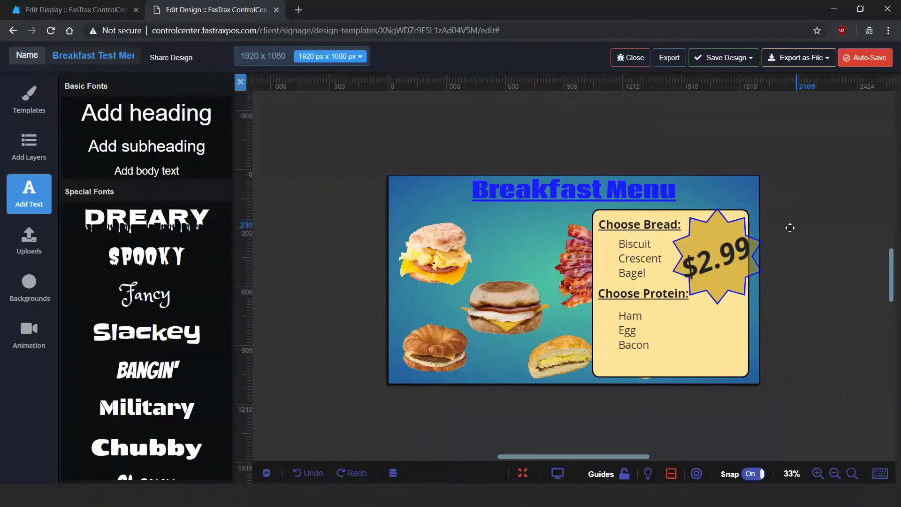
scroll(785, 247, "up", 5)
scroll(782, 247, "down", 5)
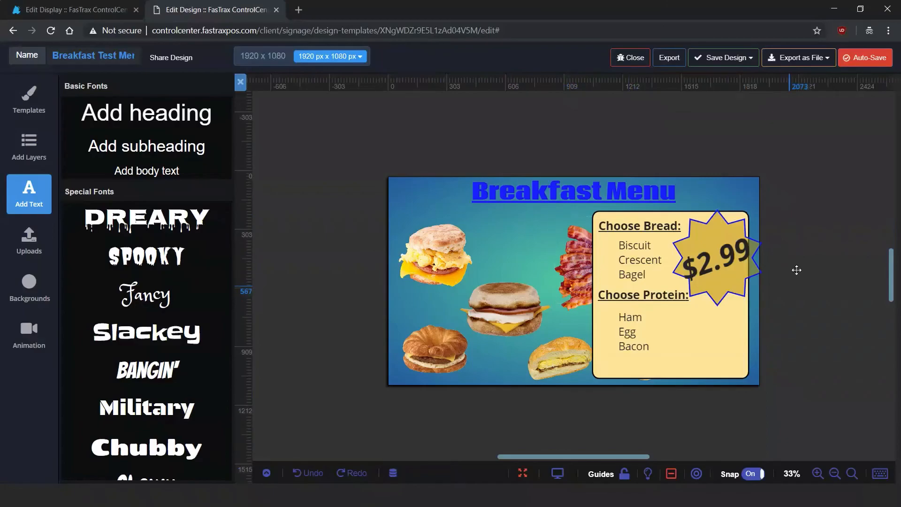
scroll(791, 273, "up", 5)
scroll(791, 272, "down", 5)
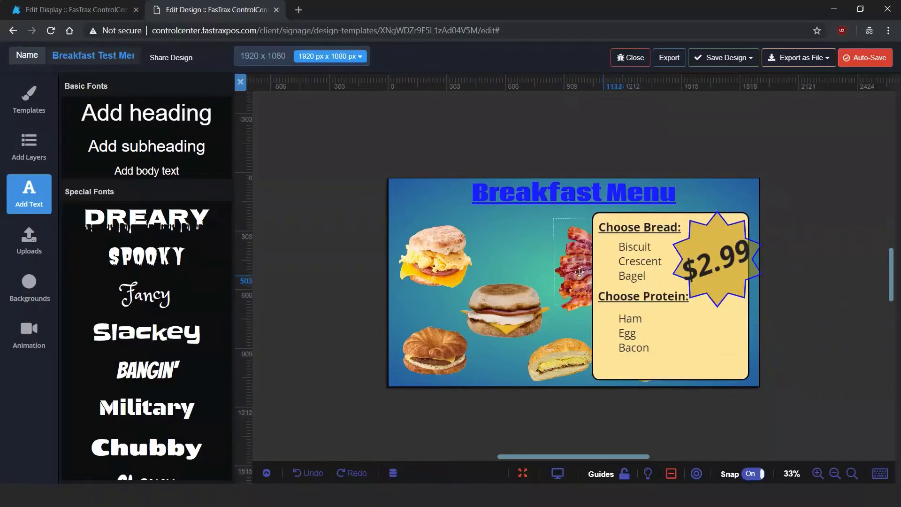
Save the breakfast menu design, leave the editor, and close its browser tab to return to the display's design chooser
left_click(725, 58)
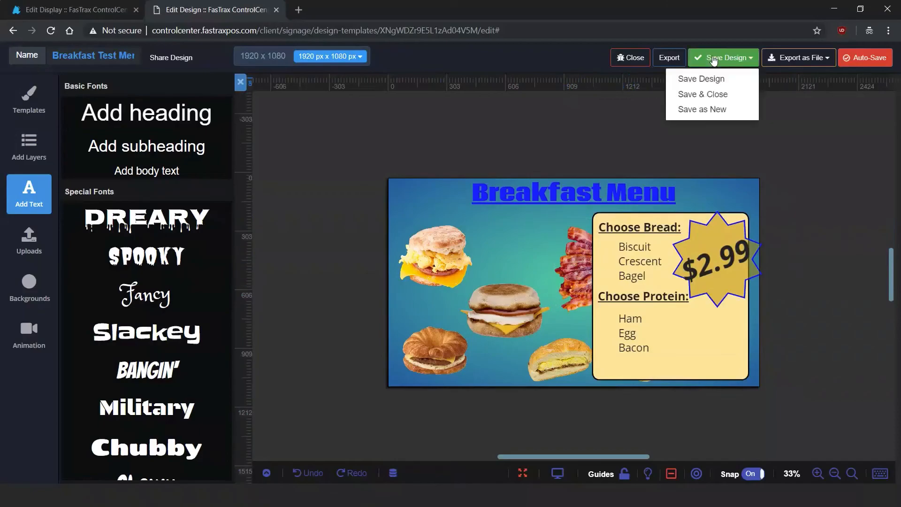
left_click(713, 107)
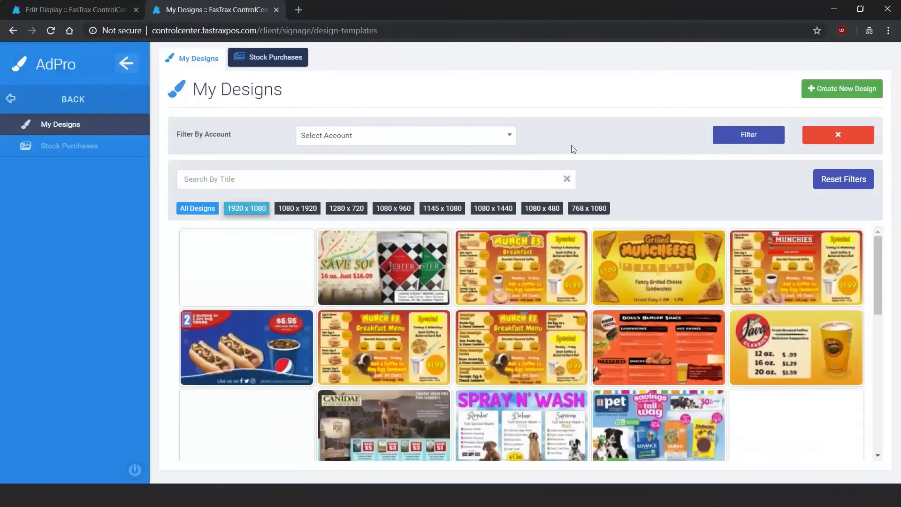
left_click(276, 10)
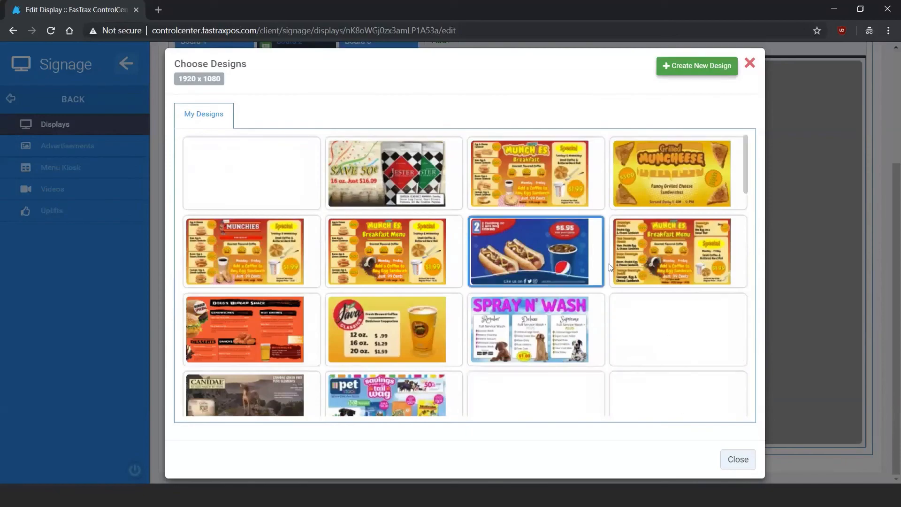
Find the Breakfast Menu design at the end of My Designs and assign it to Board 2
scroll(609, 267, "down", 2)
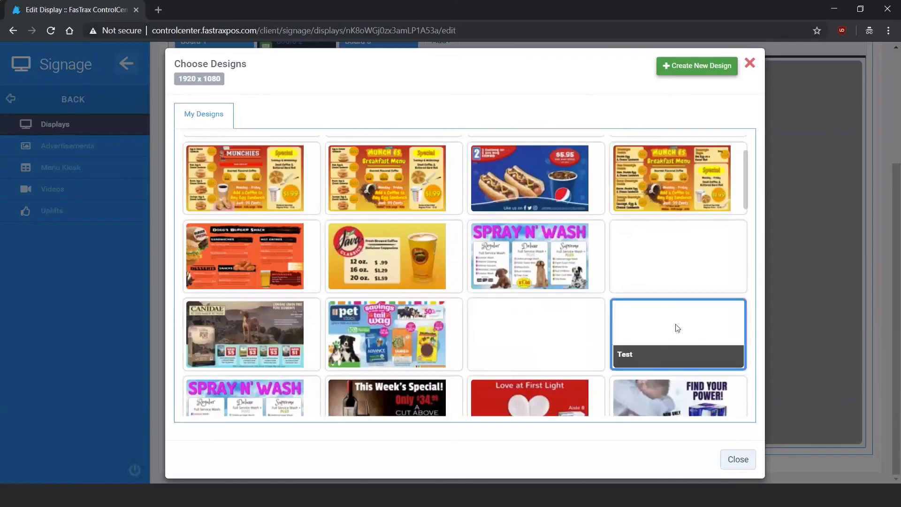
scroll(543, 298, "down", 5)
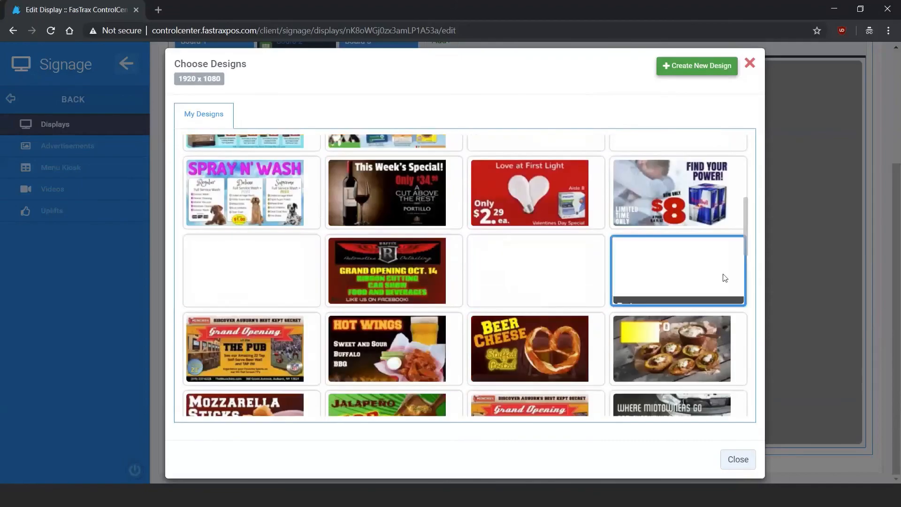
scroll(536, 215, "down", 10)
scroll(542, 219, "down", 2)
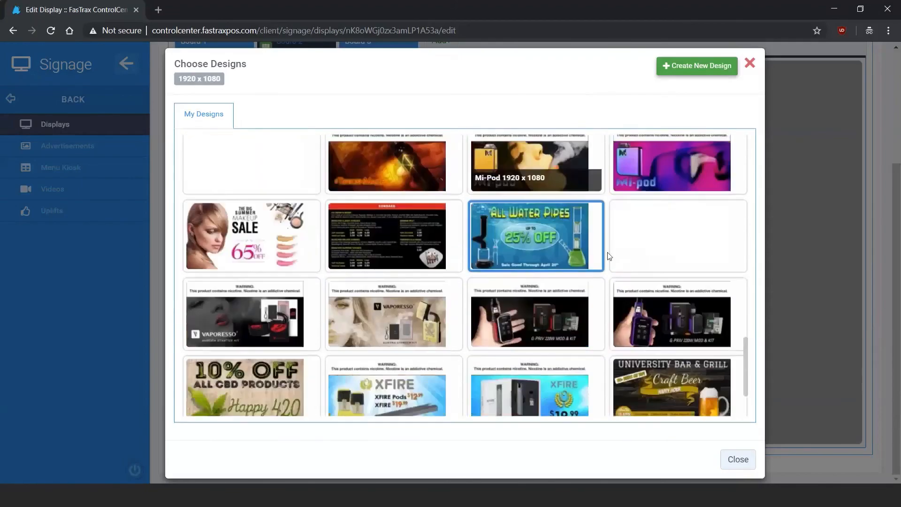
scroll(674, 241, "down", 3)
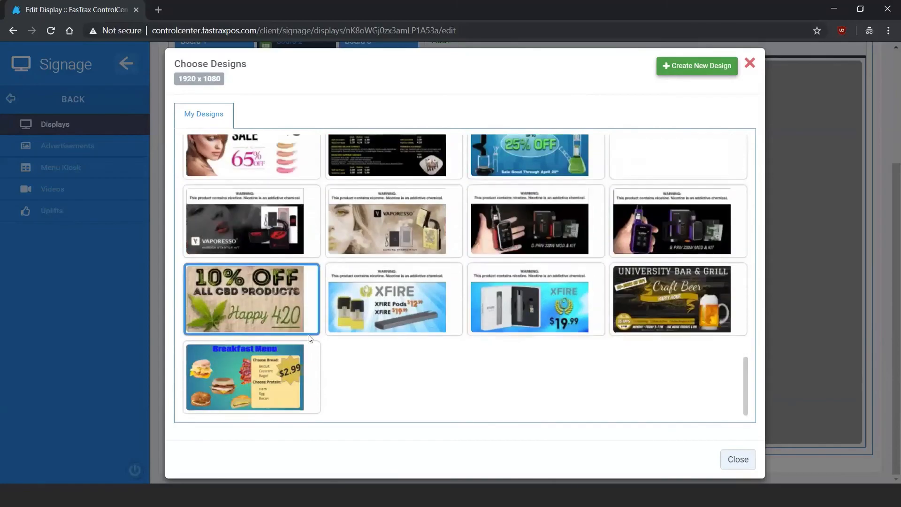
left_click(249, 377)
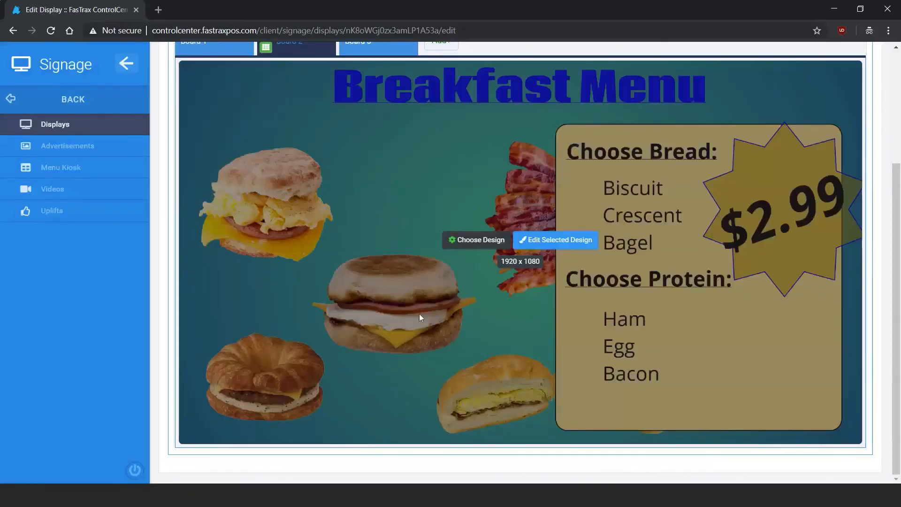
Open the daypart schedule and place Board 2 on Monday's timeline from 6:00 am to 11:00 am
scroll(418, 314, "up", 1)
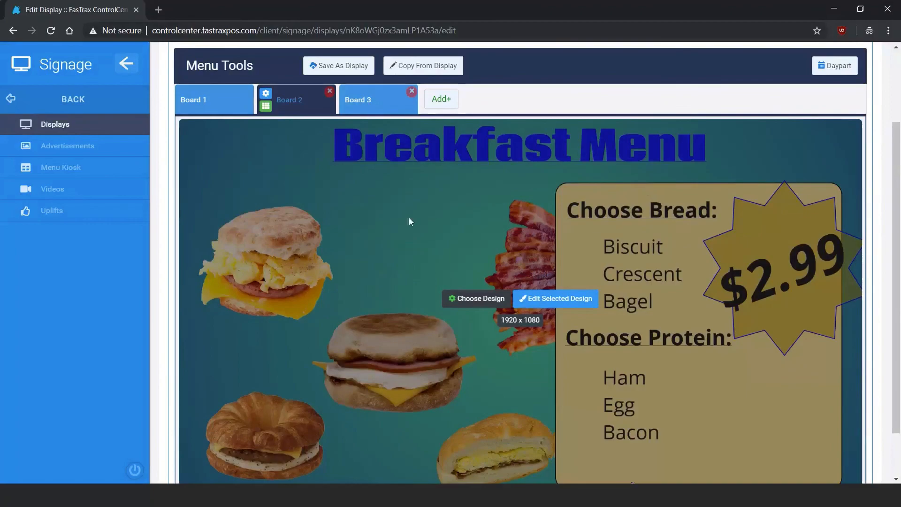
scroll(474, 142, "up", 1)
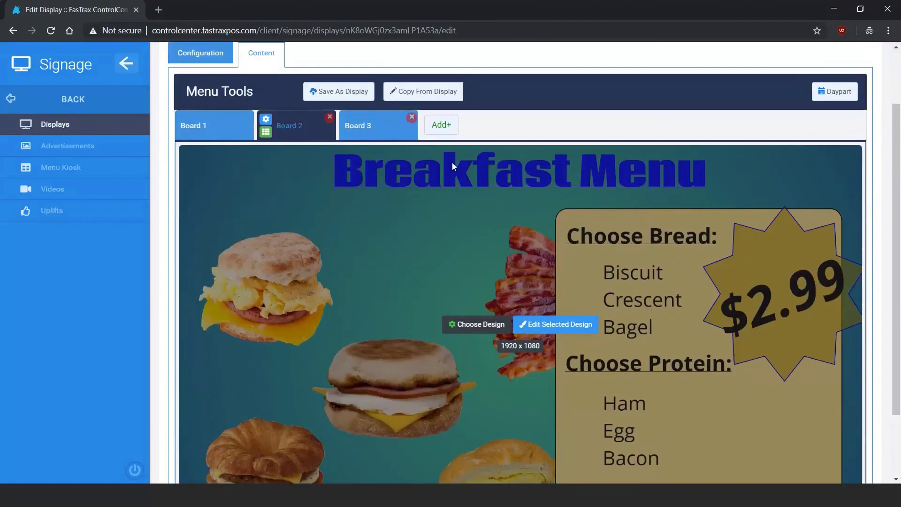
left_click(834, 124)
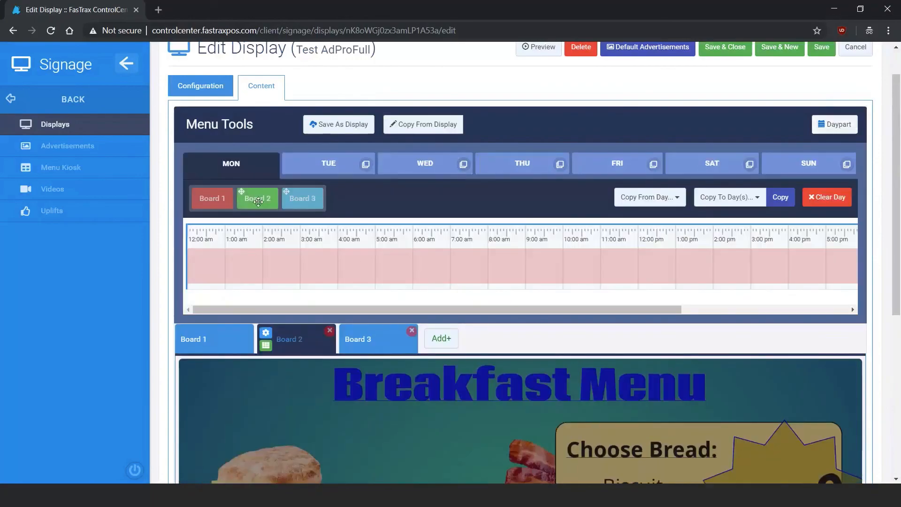
left_click_drag(258, 198, 604, 278)
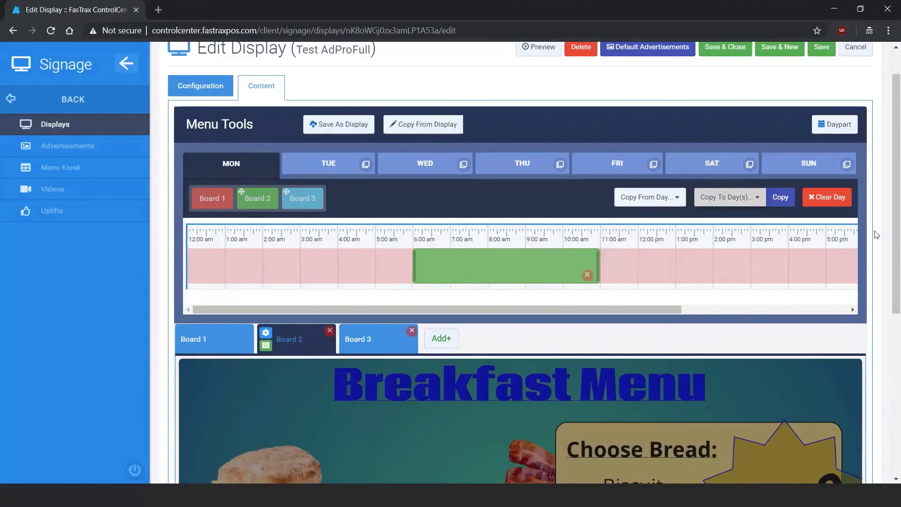
Copy Monday's daypart schedule to all other days and confirm the copy
scroll(875, 234, "up", 1)
left_click(729, 238)
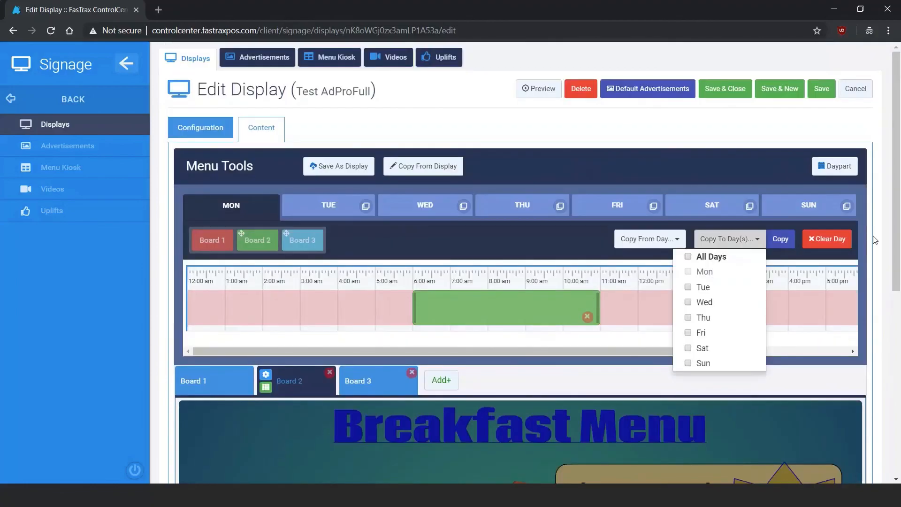
left_click(689, 257)
left_click(779, 239)
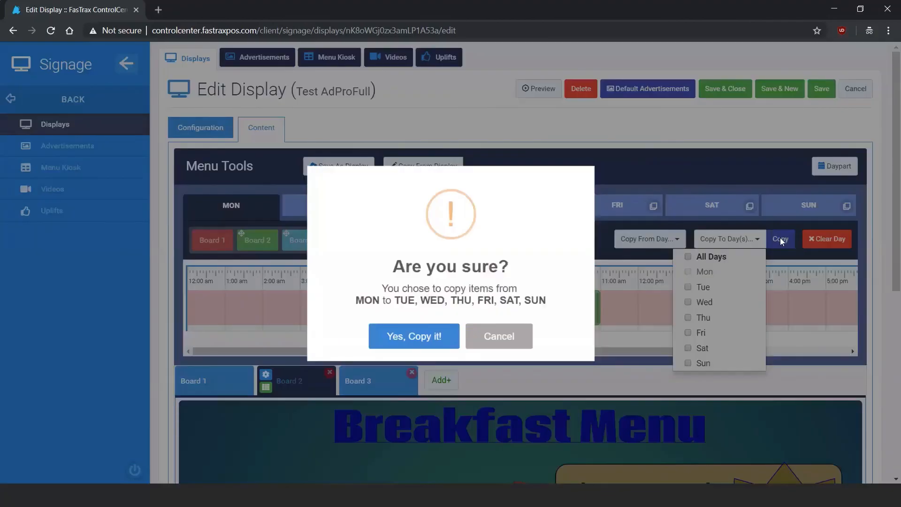
left_click(441, 329)
left_click(454, 334)
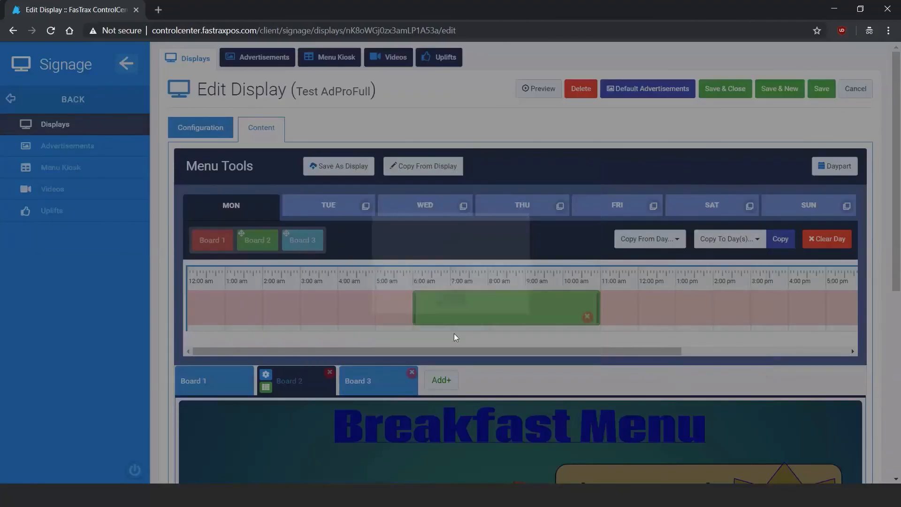
Check the Board 2 daypart block on the Wednesday through Sunday timelines and on Tuesday's
left_click(413, 205)
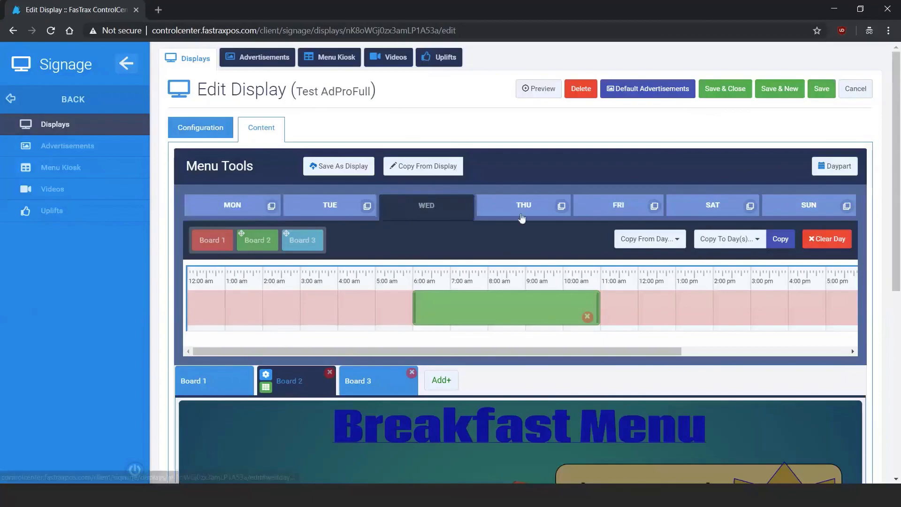
left_click(522, 215)
left_click(618, 210)
left_click(712, 212)
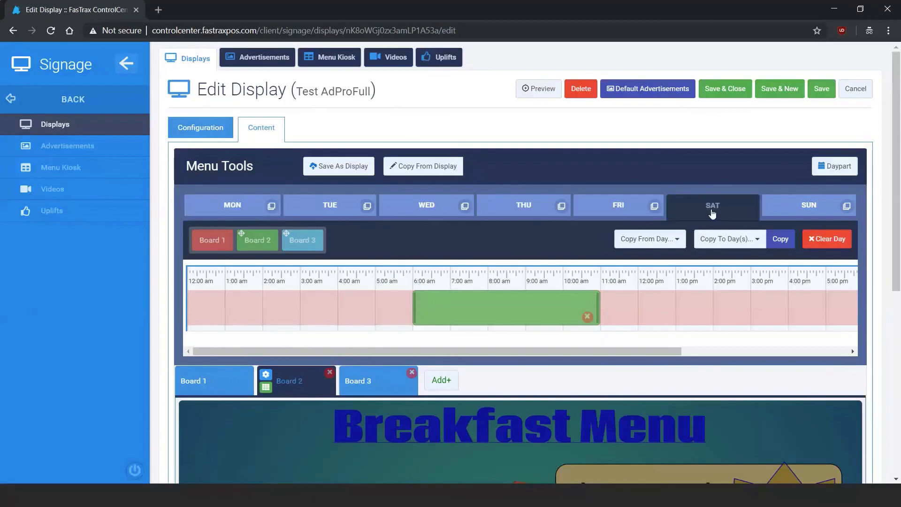
left_click(793, 211)
left_click(328, 209)
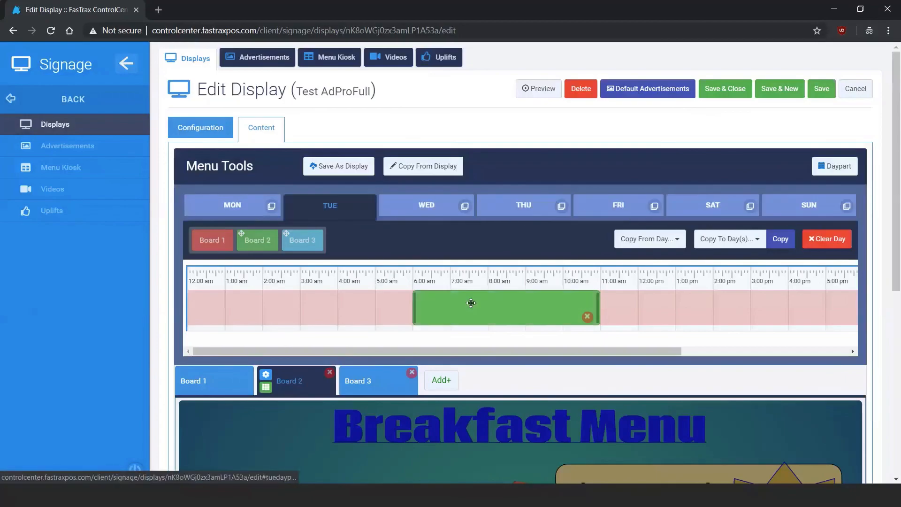
scroll(470, 303, "down", 4)
scroll(564, 266, "up", 4)
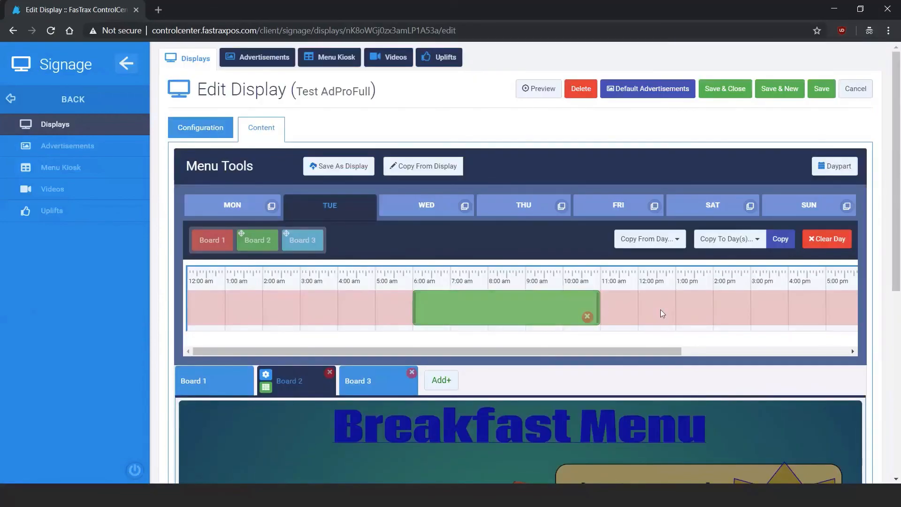
Look over the designs laid out on Board 1, which fills the remaining hours of the schedule
left_click(225, 386)
scroll(413, 305, "down", 5)
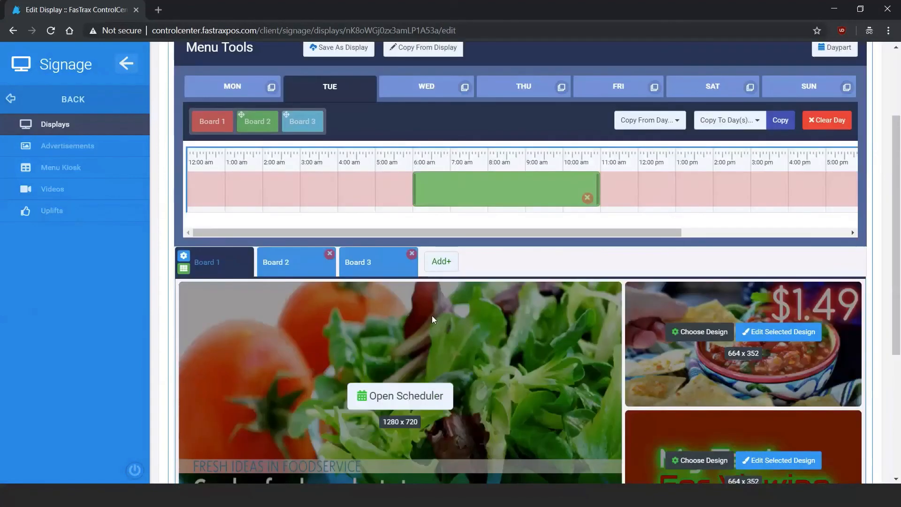
scroll(526, 318, "down", 2)
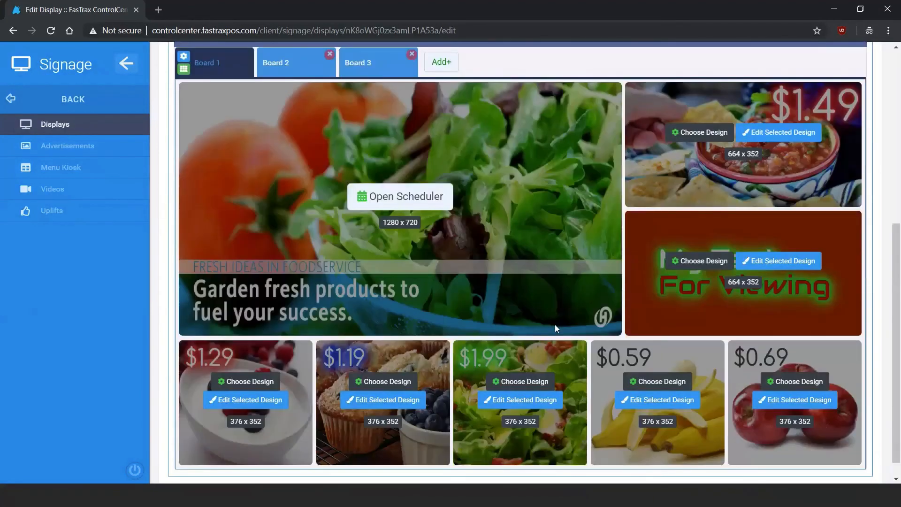
Save the Test AdProFull display with its daypart schedule and go back from the signage section
scroll(544, 331, "up", 6)
scroll(553, 188, "up", 1)
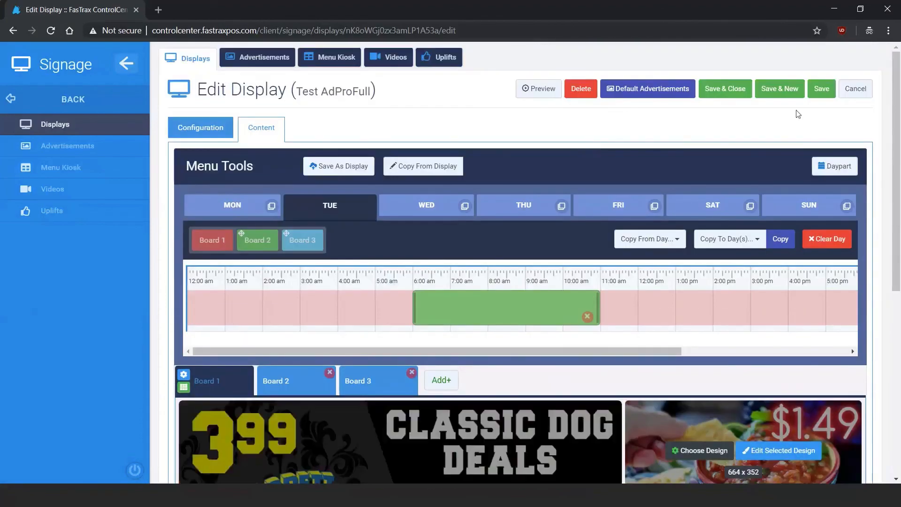
left_click(820, 92)
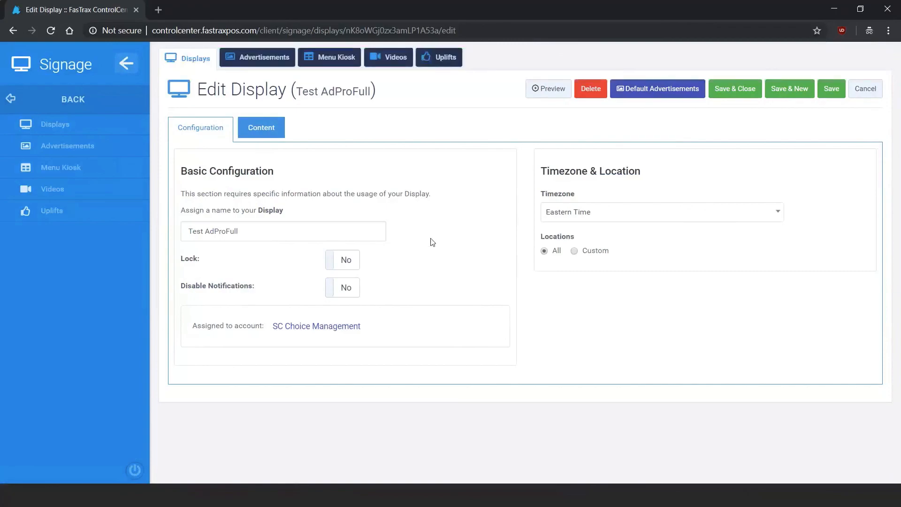
left_click(26, 100)
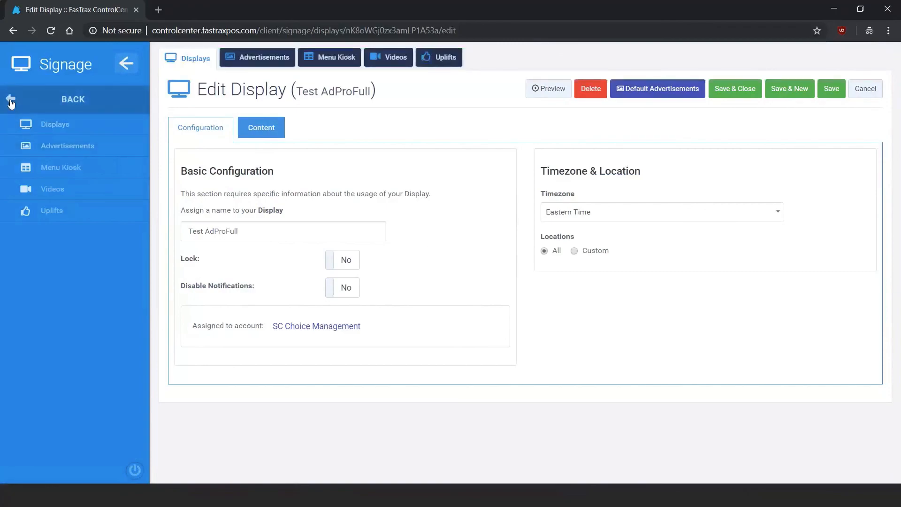